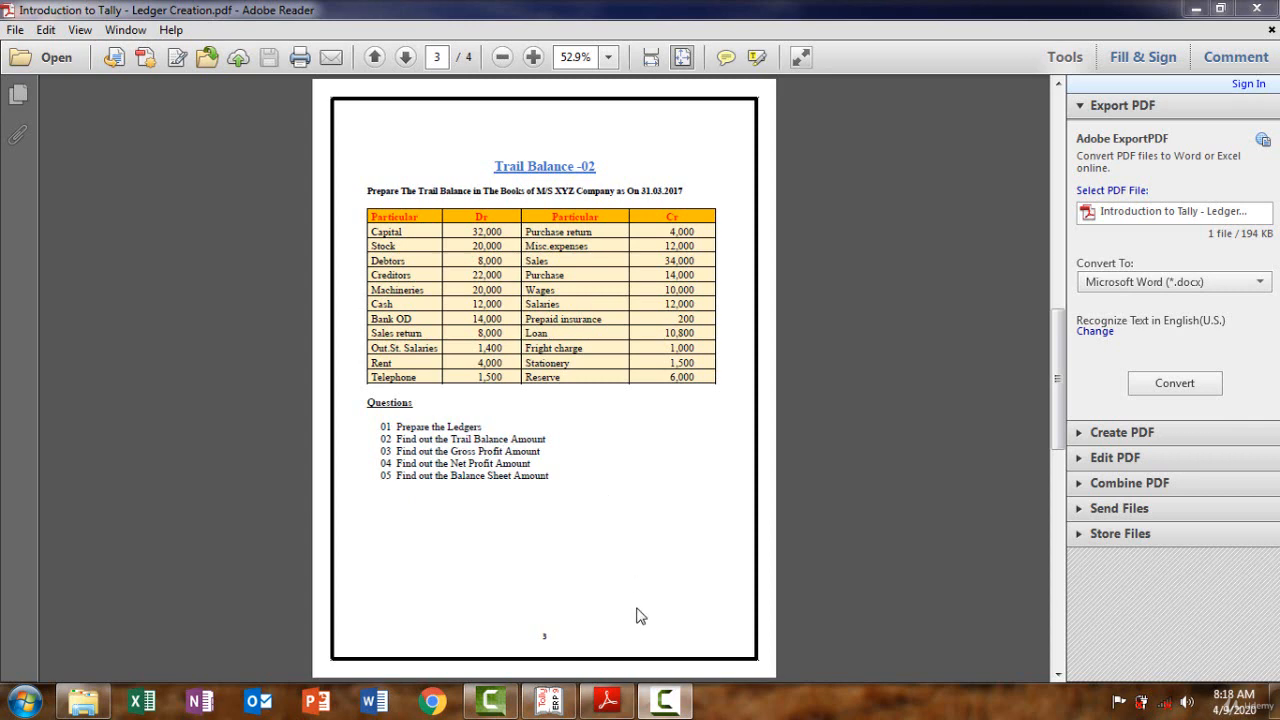
Switch from the Ledger Creation PDF in Adobe Reader to the Tally.ERP 9 gateway
click(548, 702)
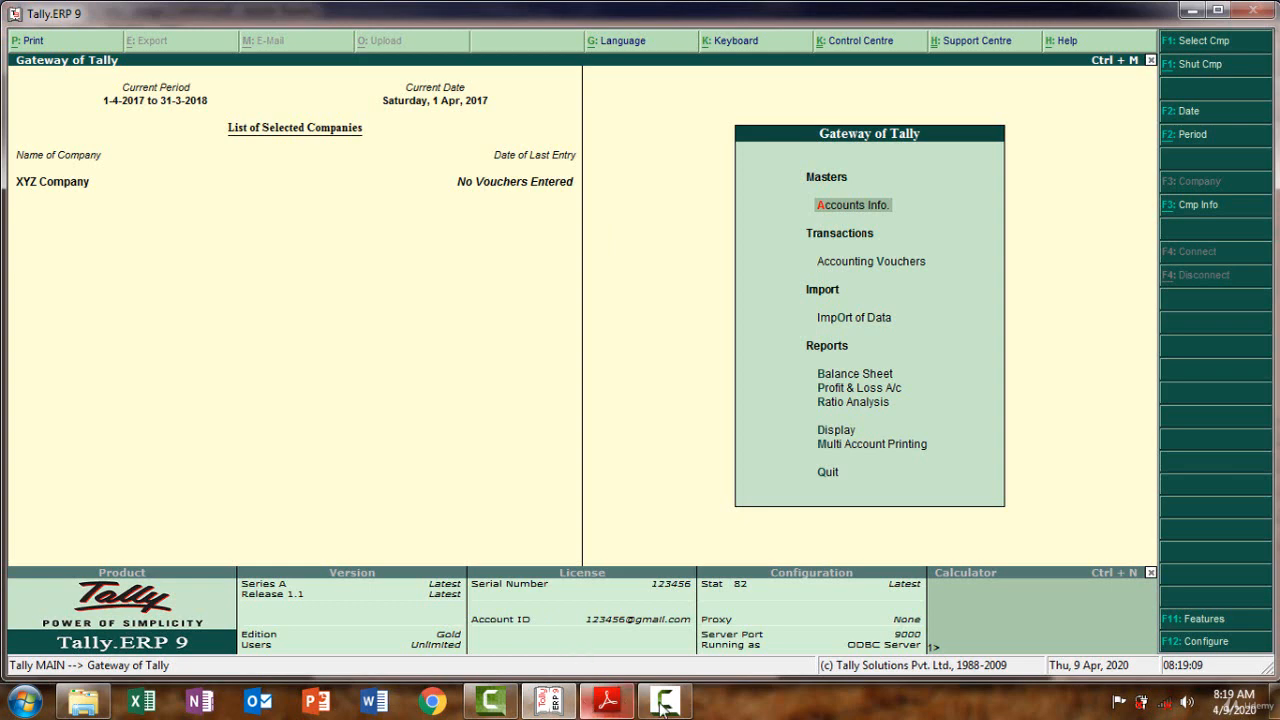
Reorder the taskbar entries and glance at the trial balance PDF before returning to Tally
drag(662, 707, 500, 710)
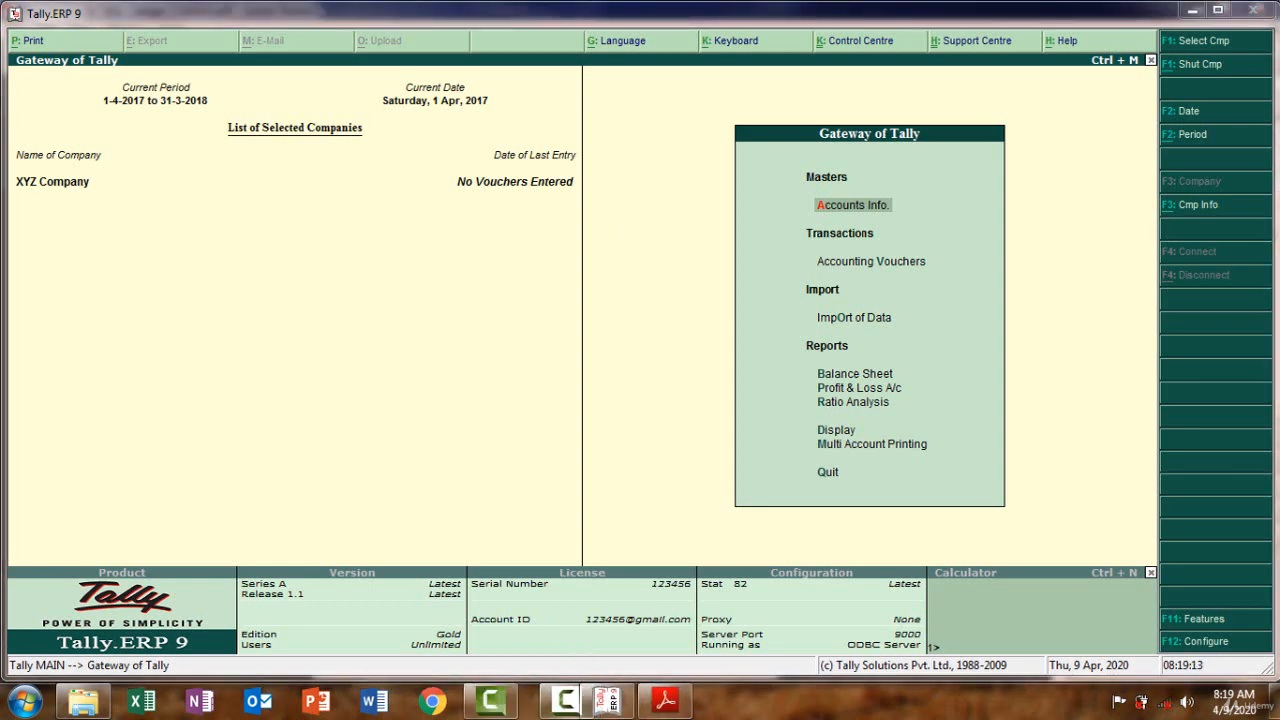
click(666, 702)
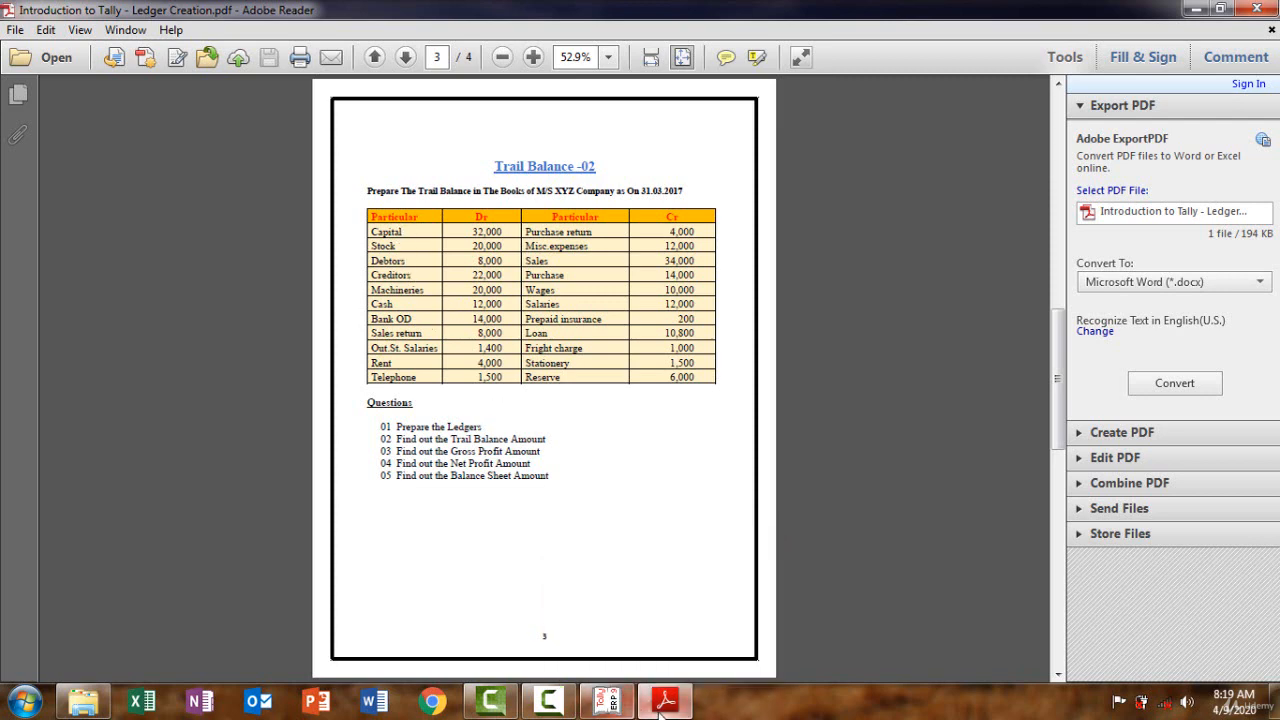
click(607, 702)
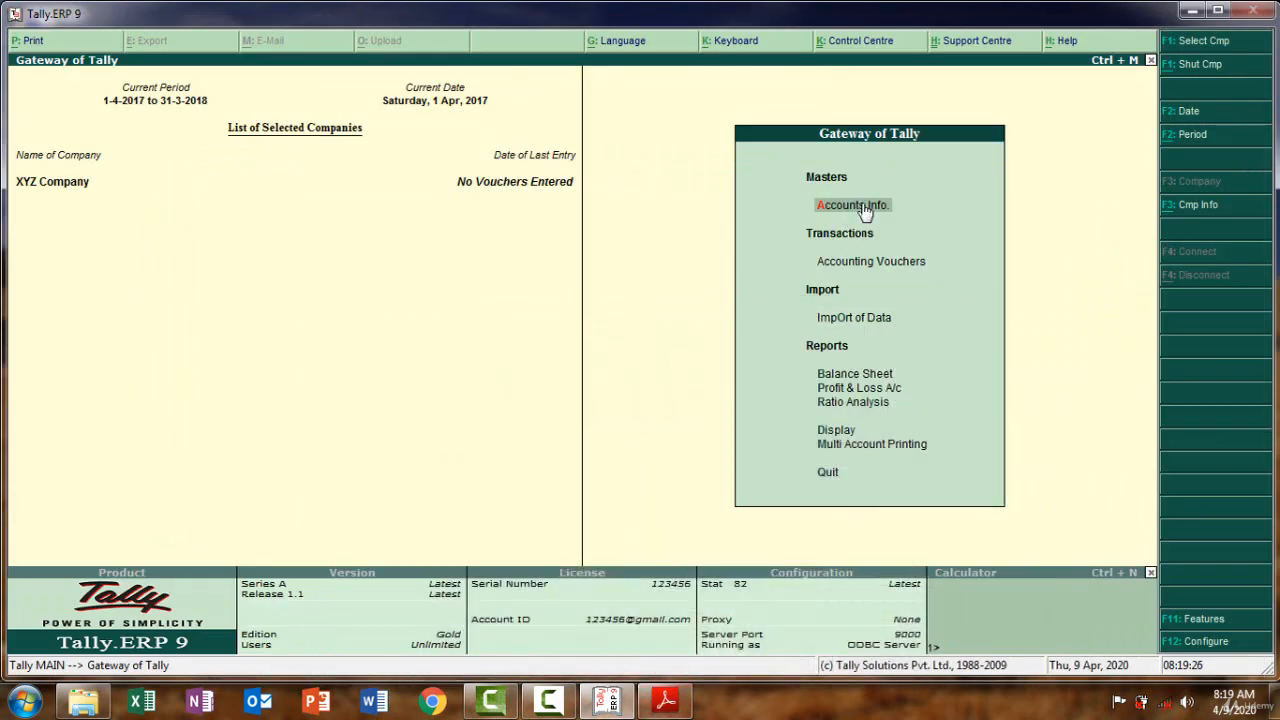
Open a blank single Ledger Creation form via Accounts Info. > Ledgers > Create
click(863, 212)
click(855, 293)
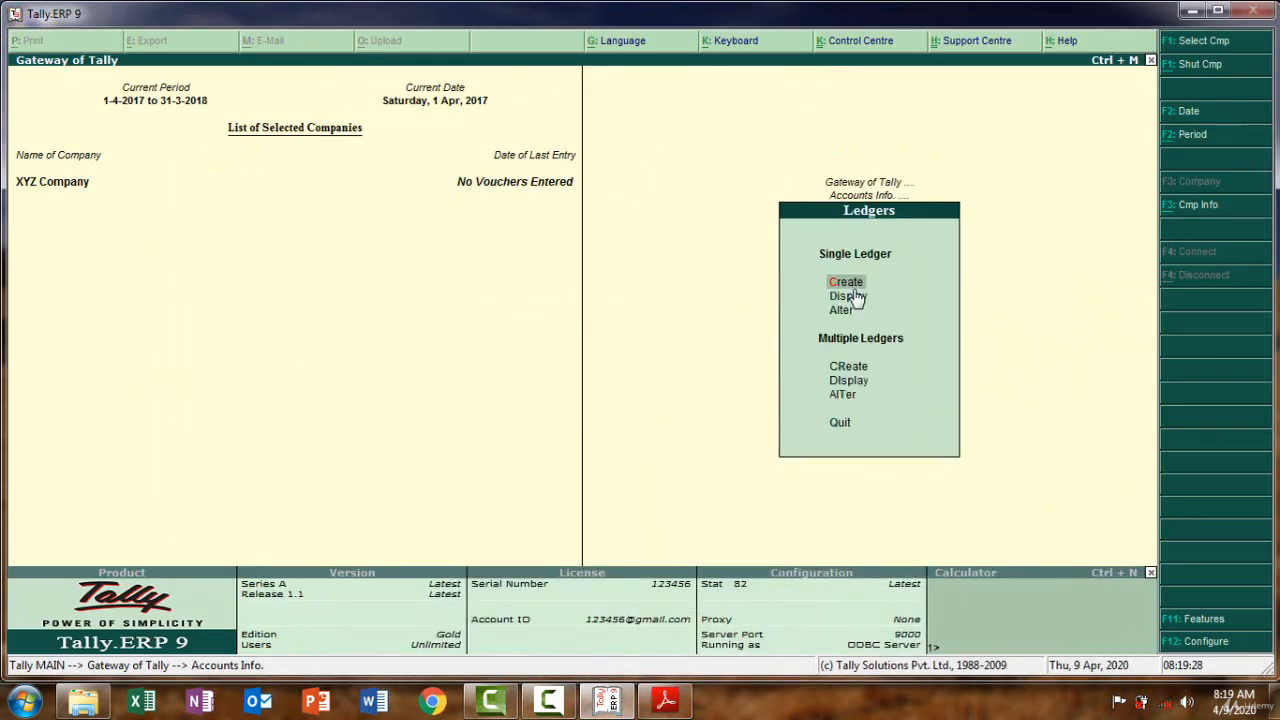
click(847, 282)
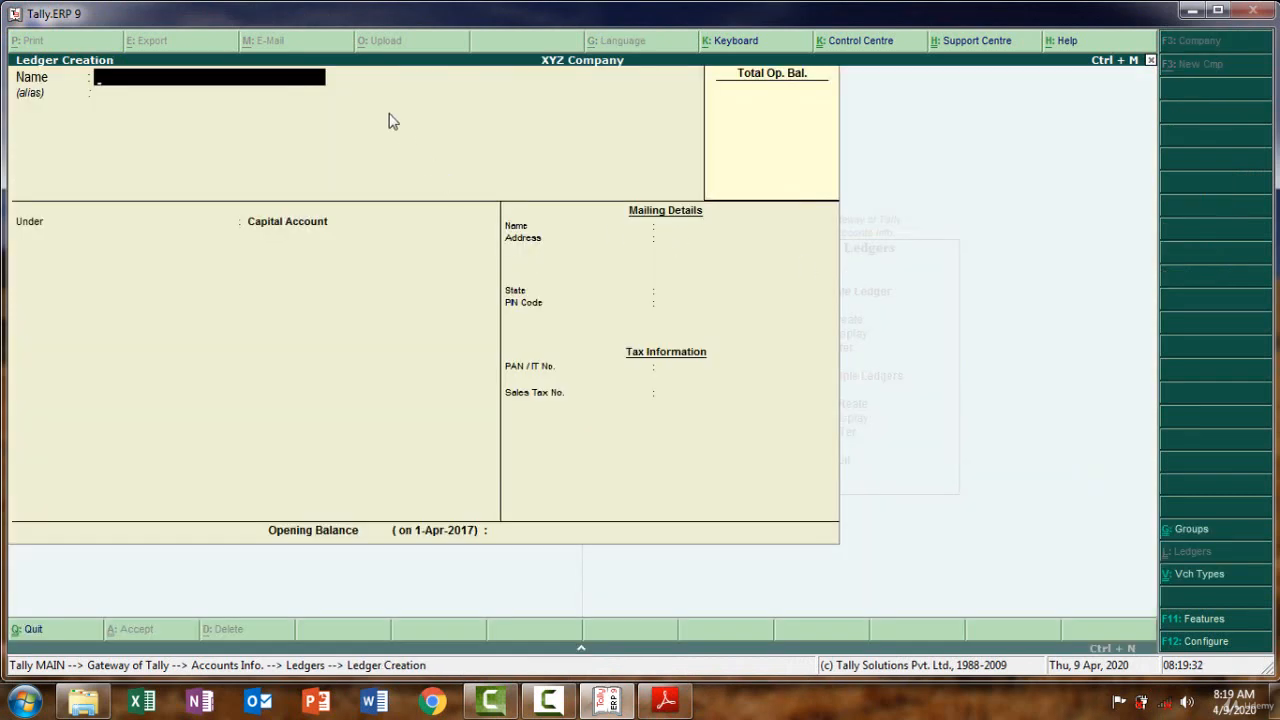
Name the ledger Capital, keep the Capital Account group, and enter 32,000 Cr opening balance
text(Capital)
key(Return)
key(Return)
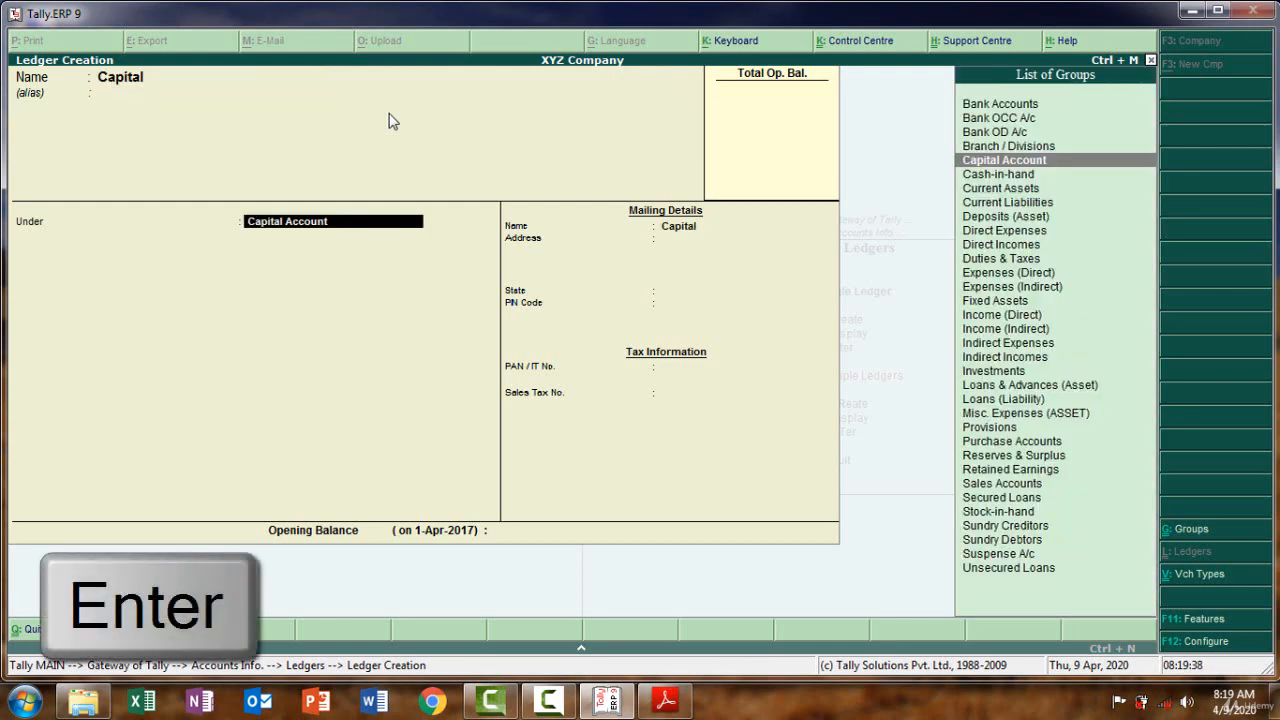
key(Return)
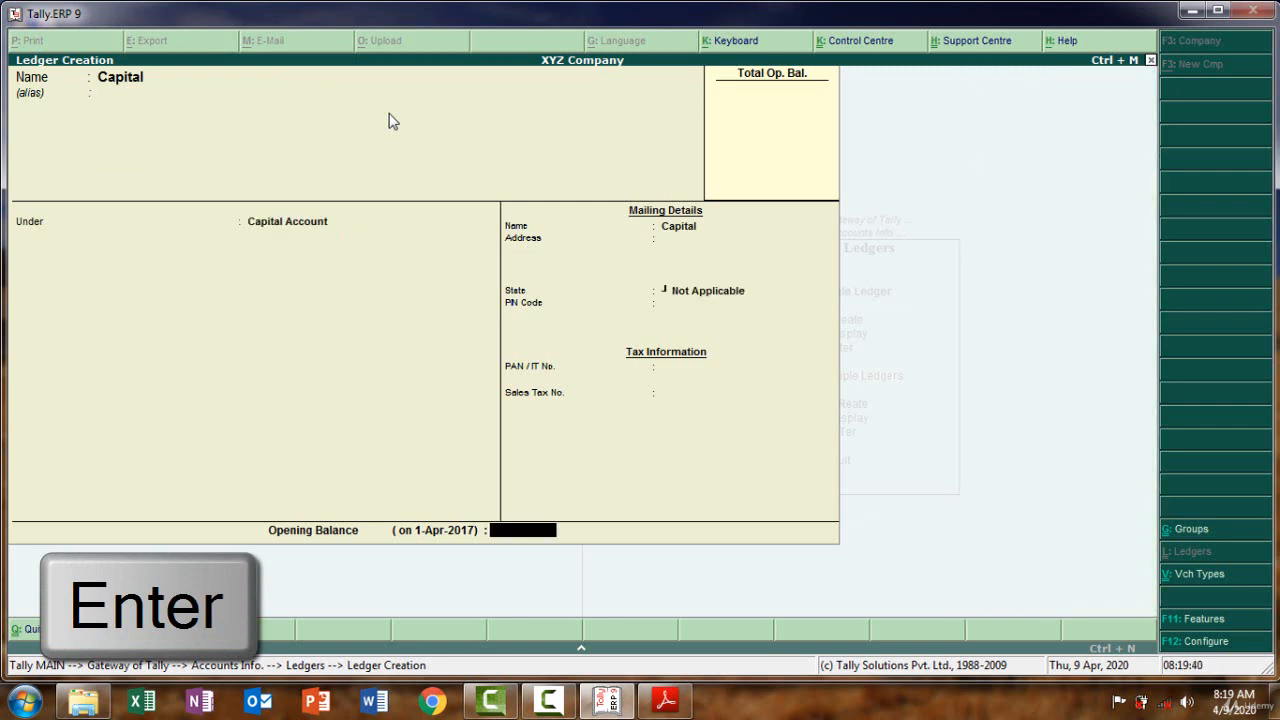
click(665, 701)
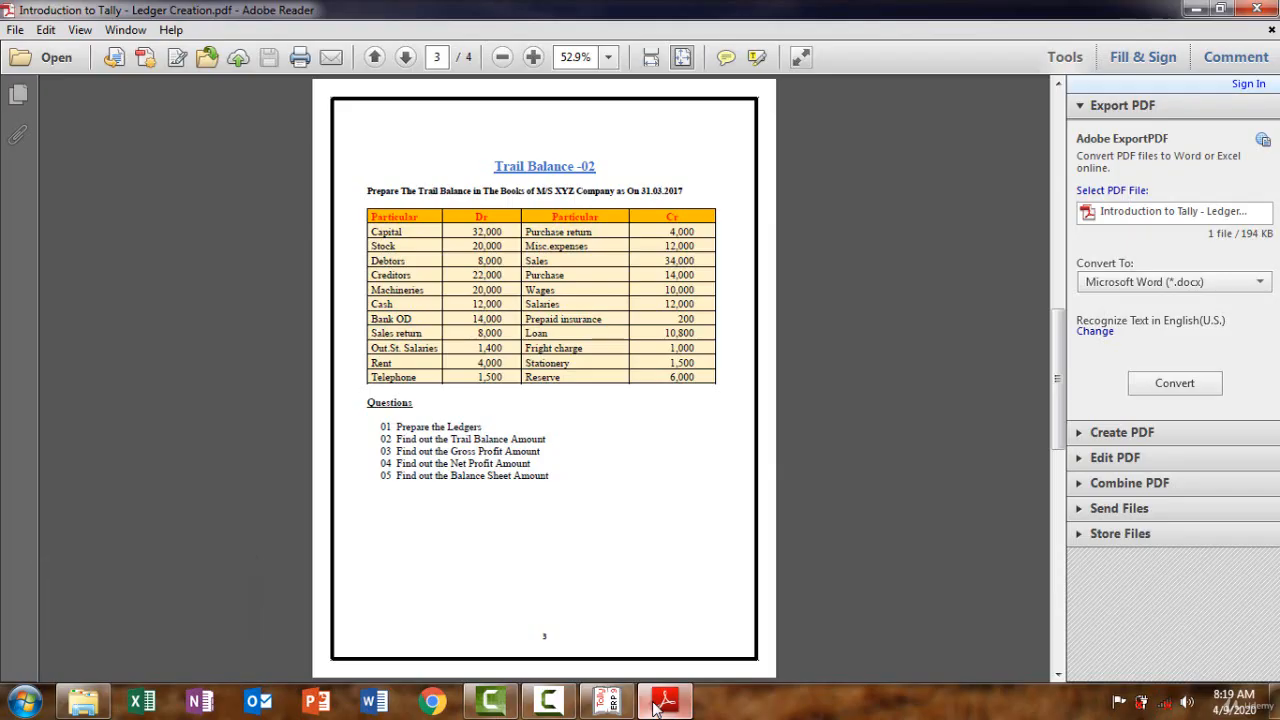
click(660, 703)
text(32000)
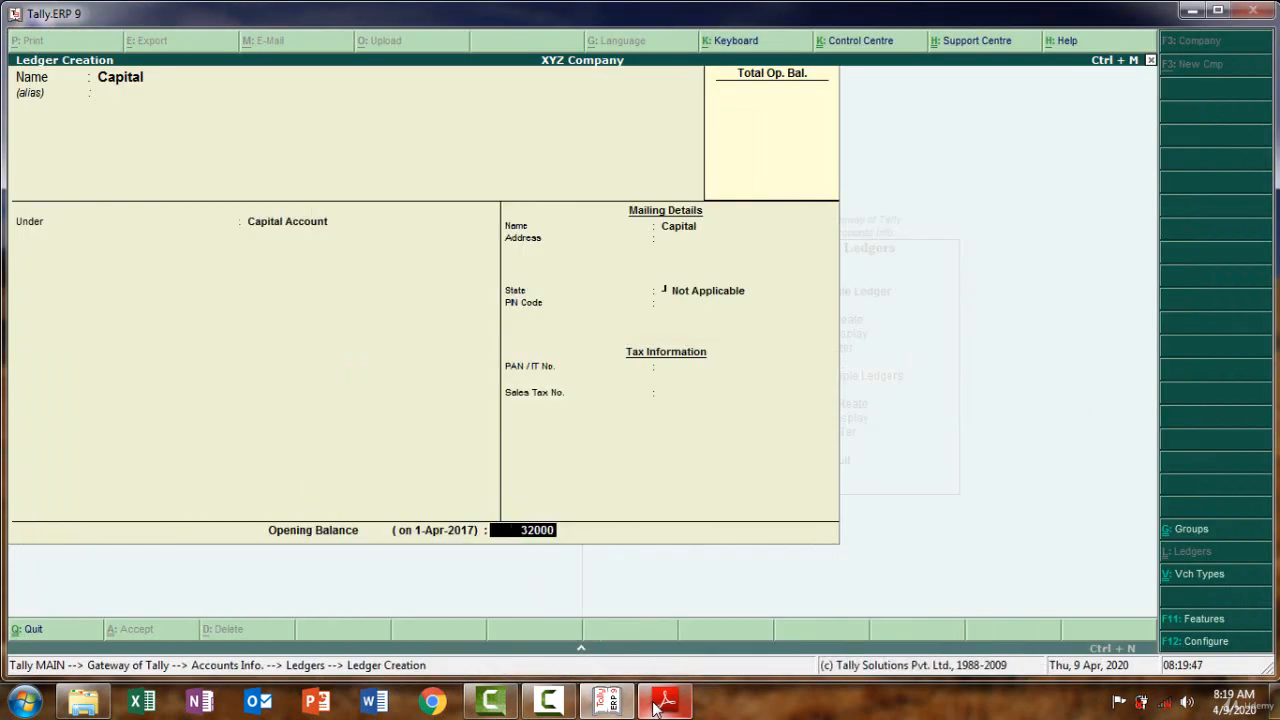
key(Return)
key(Return)
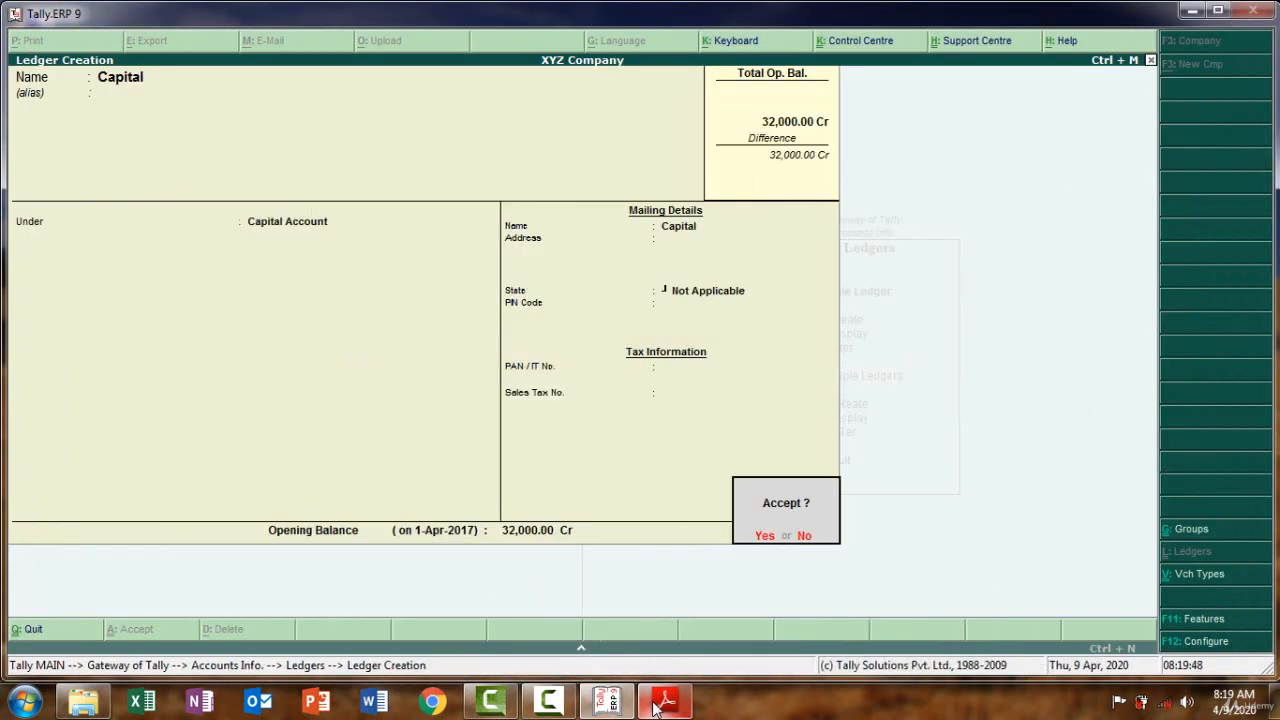
key(Return)
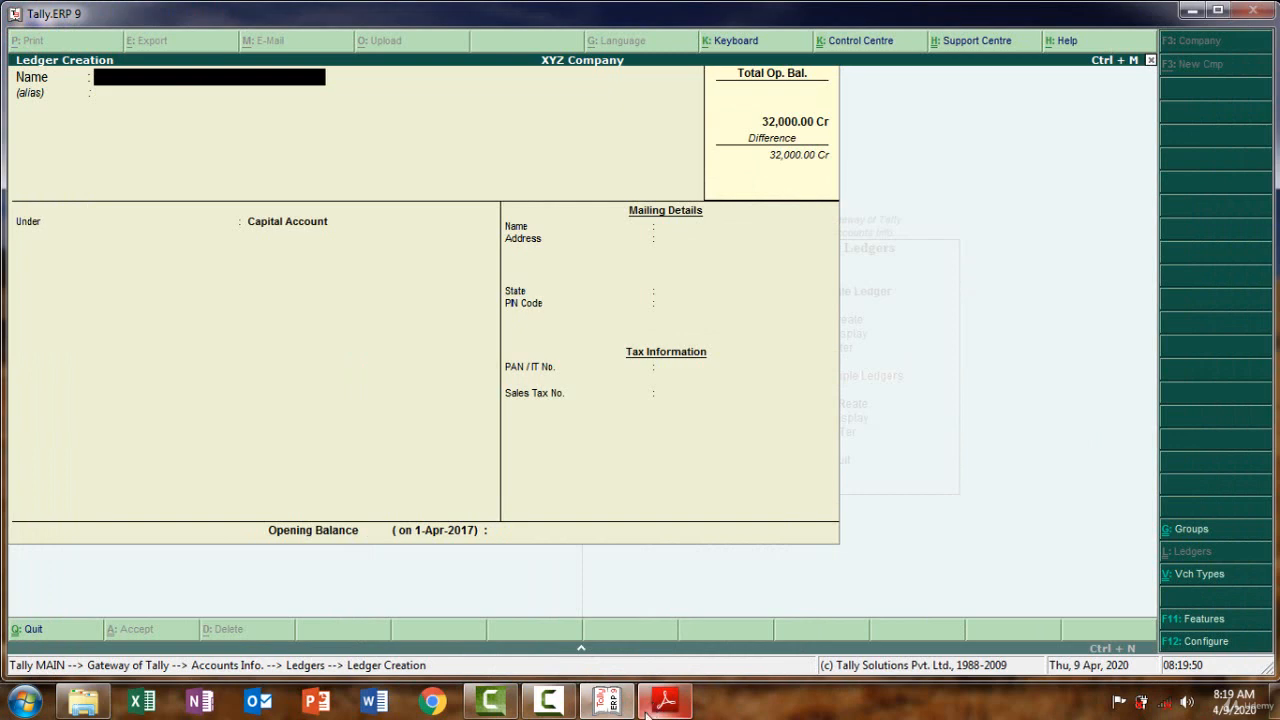
Copy 'Stock' from the trial balance PDF and paste it as the new ledger name
click(652, 708)
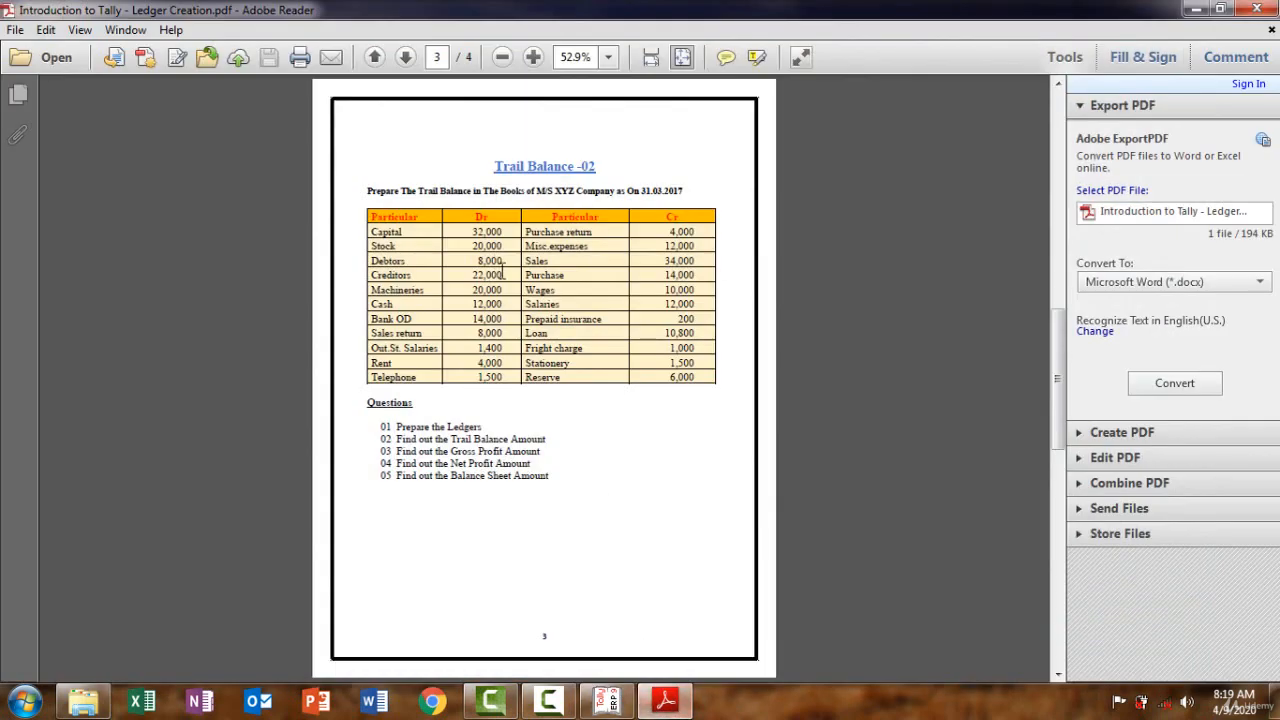
drag(404, 232, 404, 246)
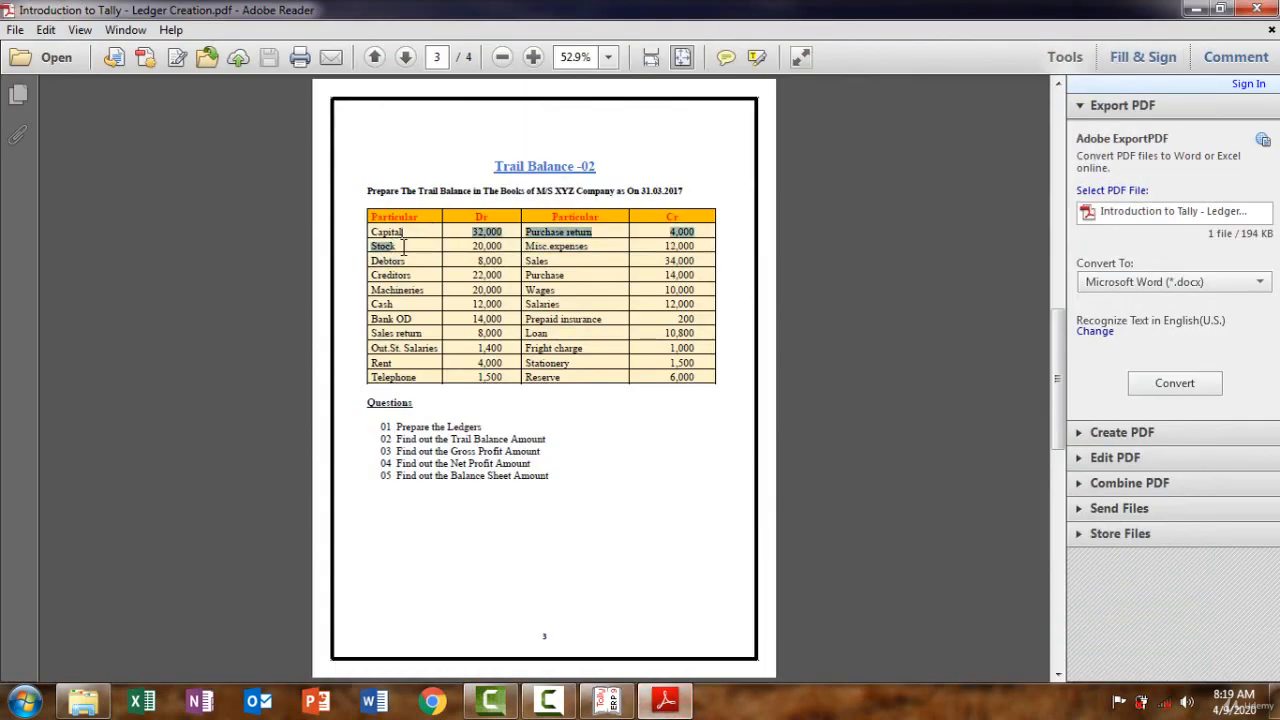
click(404, 246)
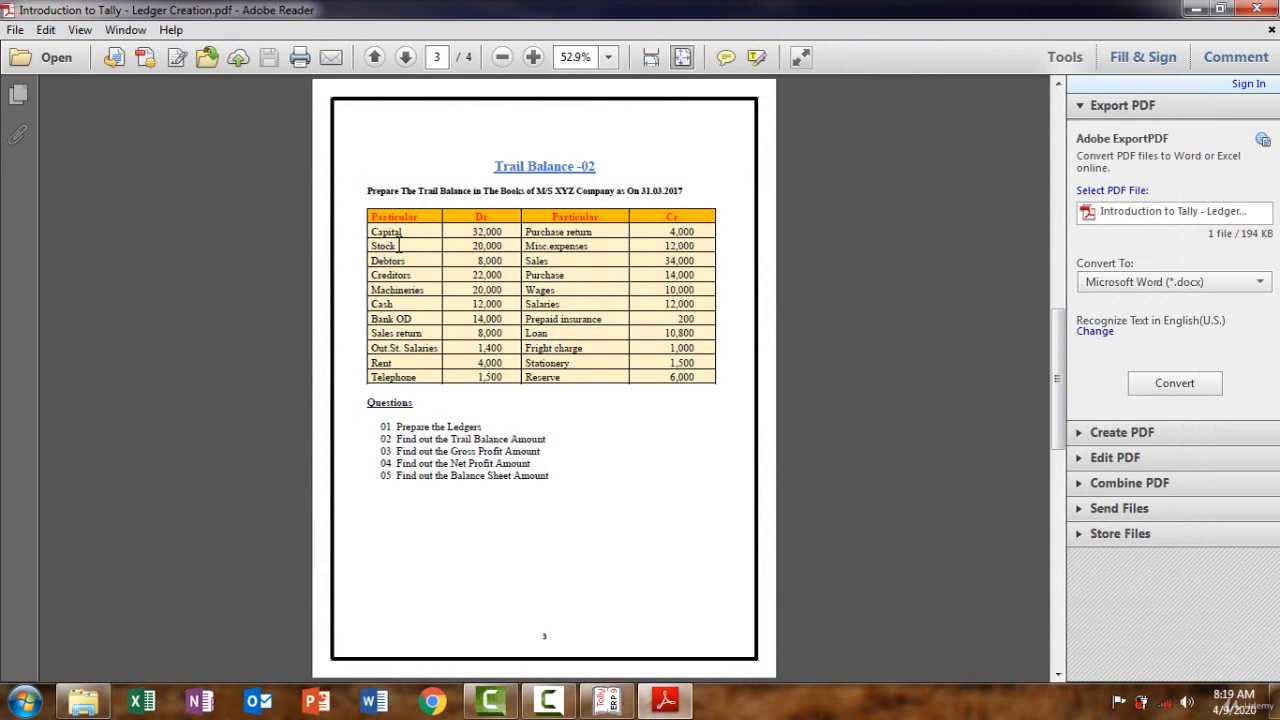
drag(399, 245, 372, 234)
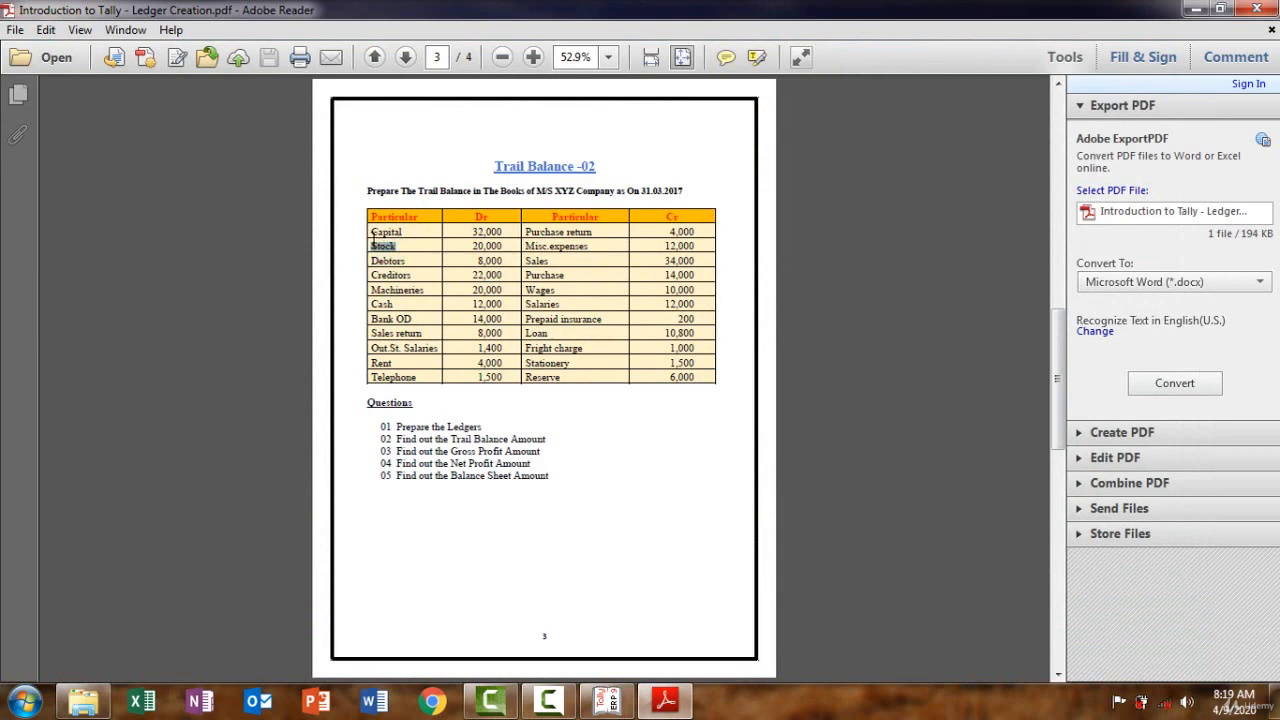
click(679, 716)
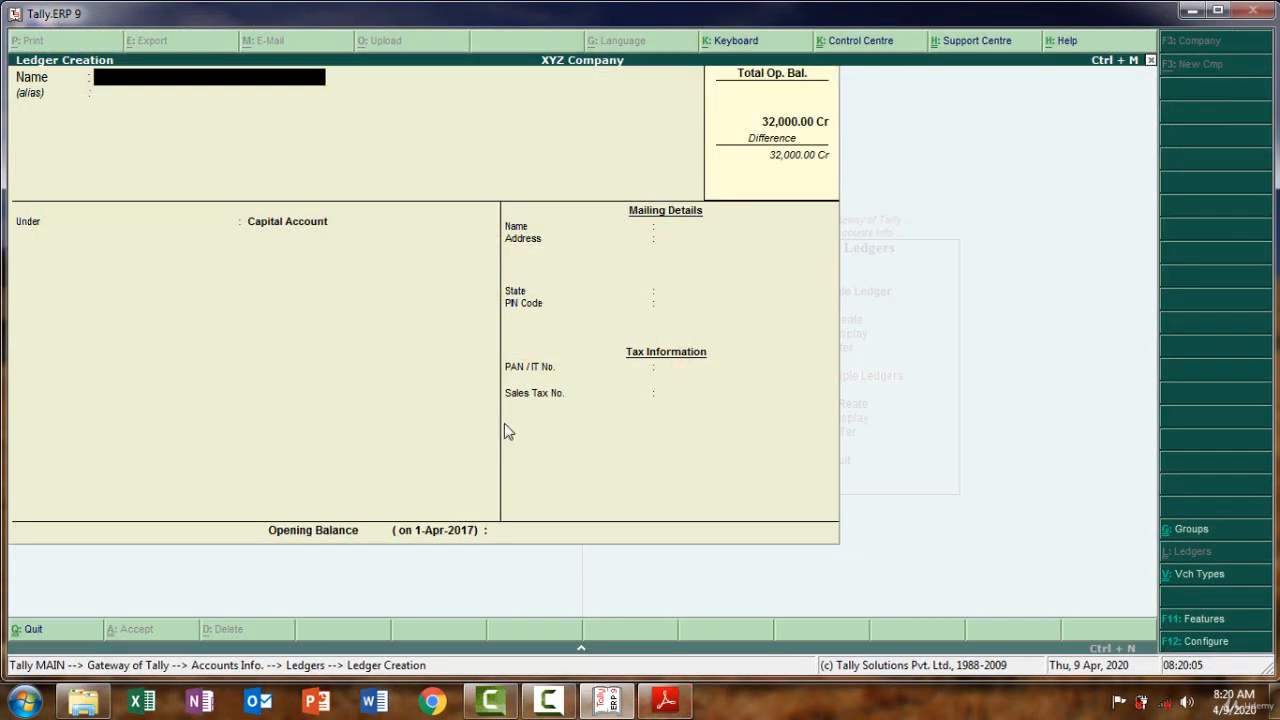
key(ctrl+alt+v)
key(Return)
key(Return)
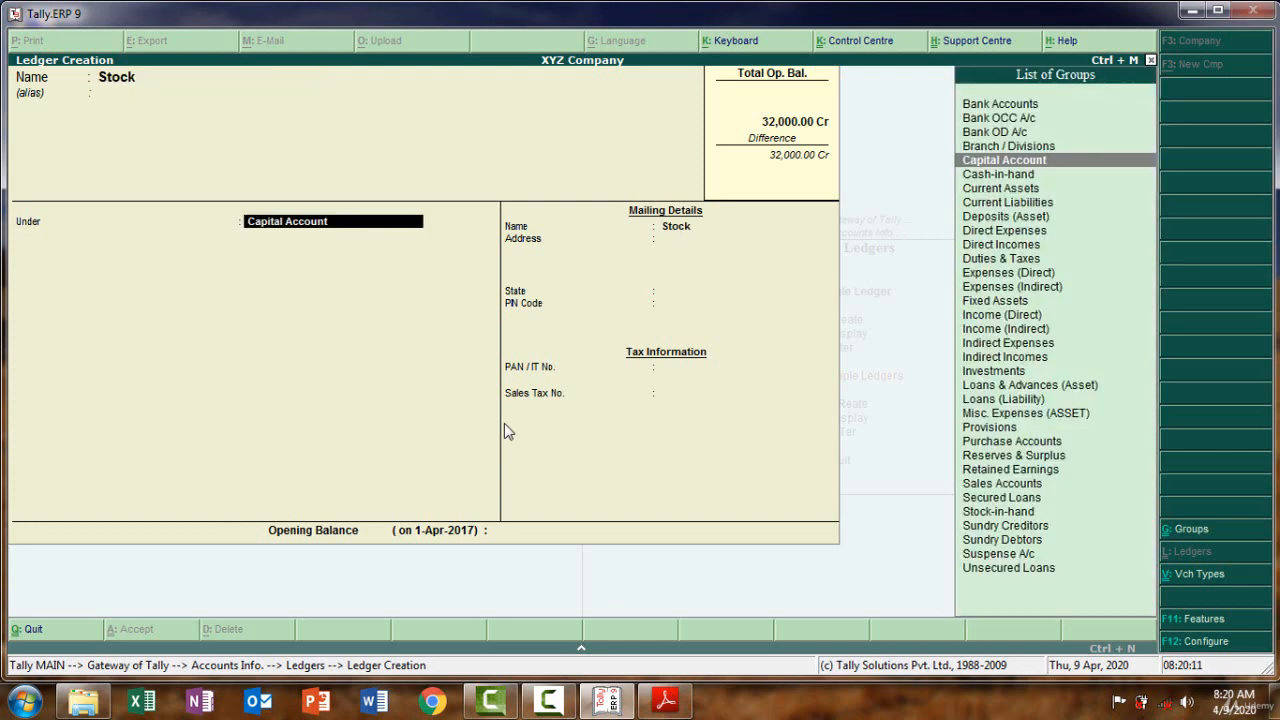
Put Stock under Stock-in-hand with a 20,000 Dr opening balance and save it
text(S)
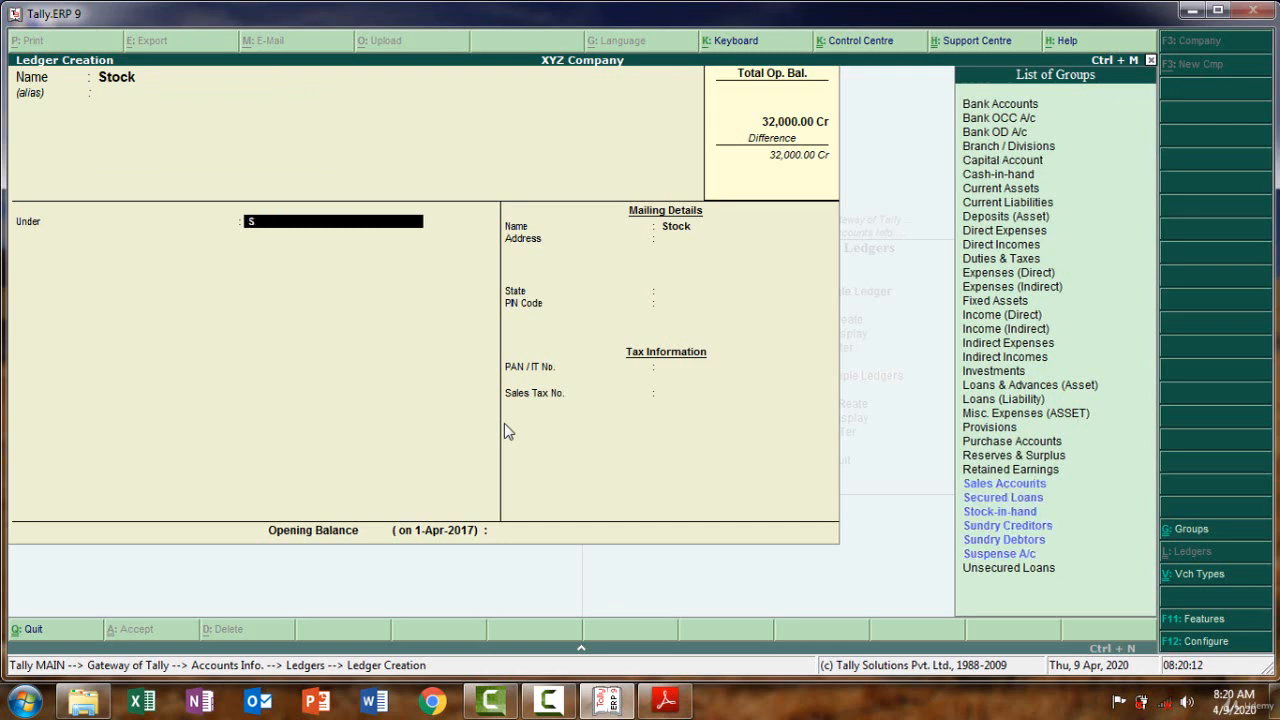
text(to)
key(Return)
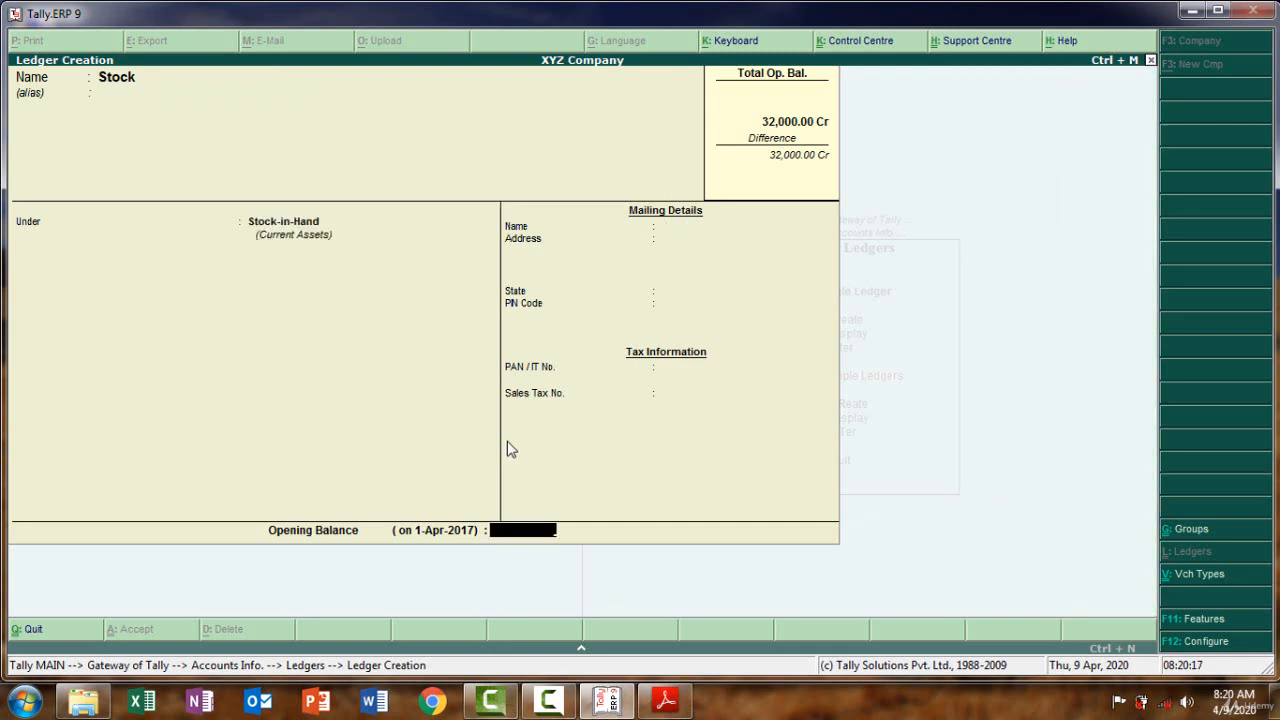
click(676, 702)
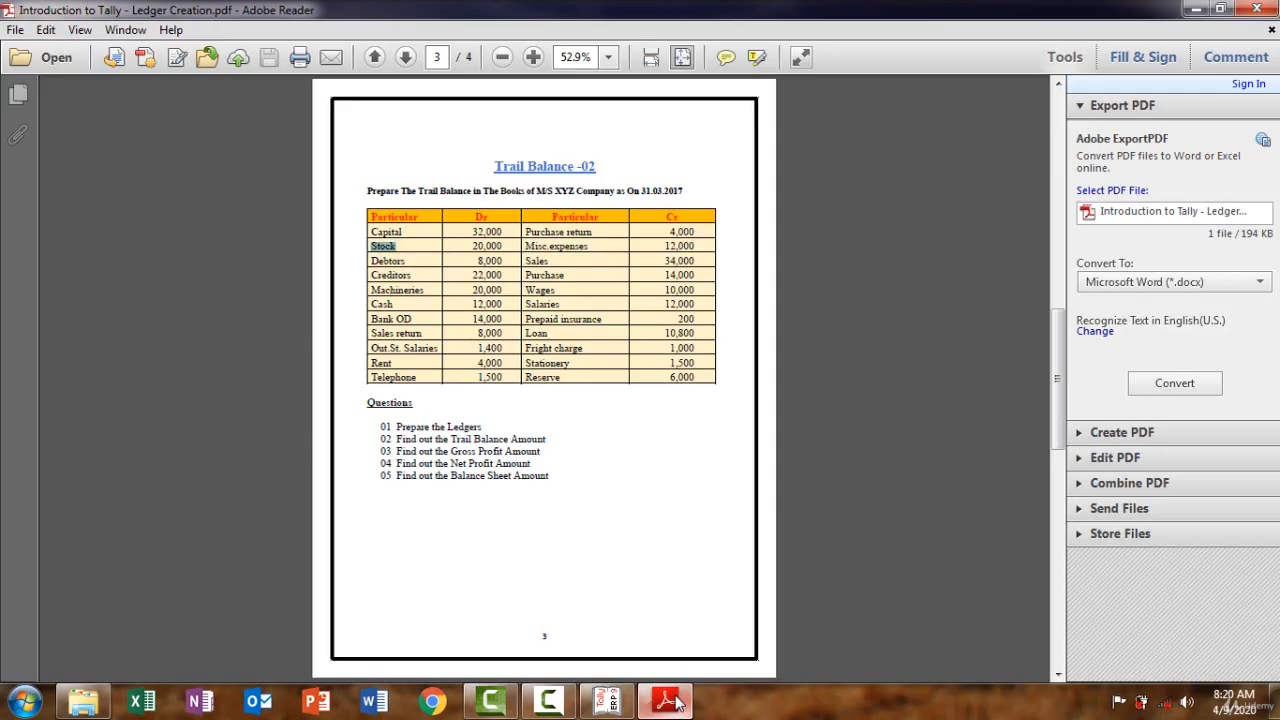
click(676, 702)
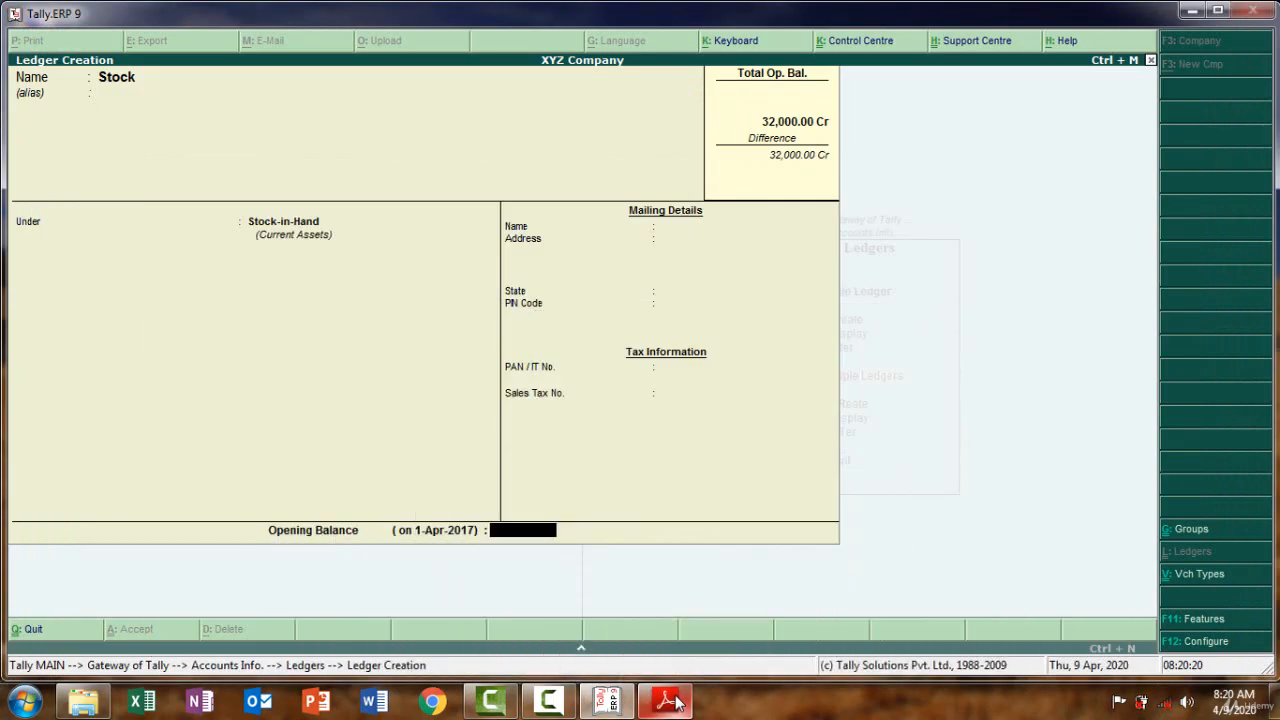
text(20000)
key(Return)
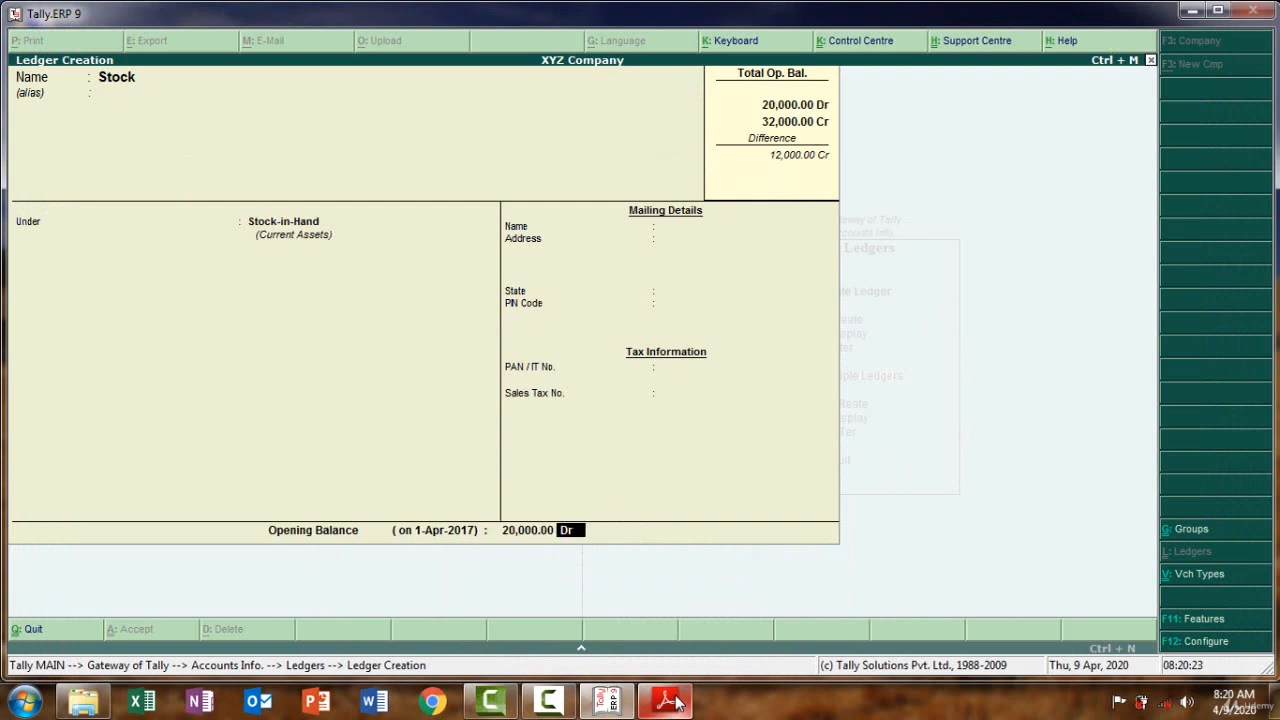
key(Return)
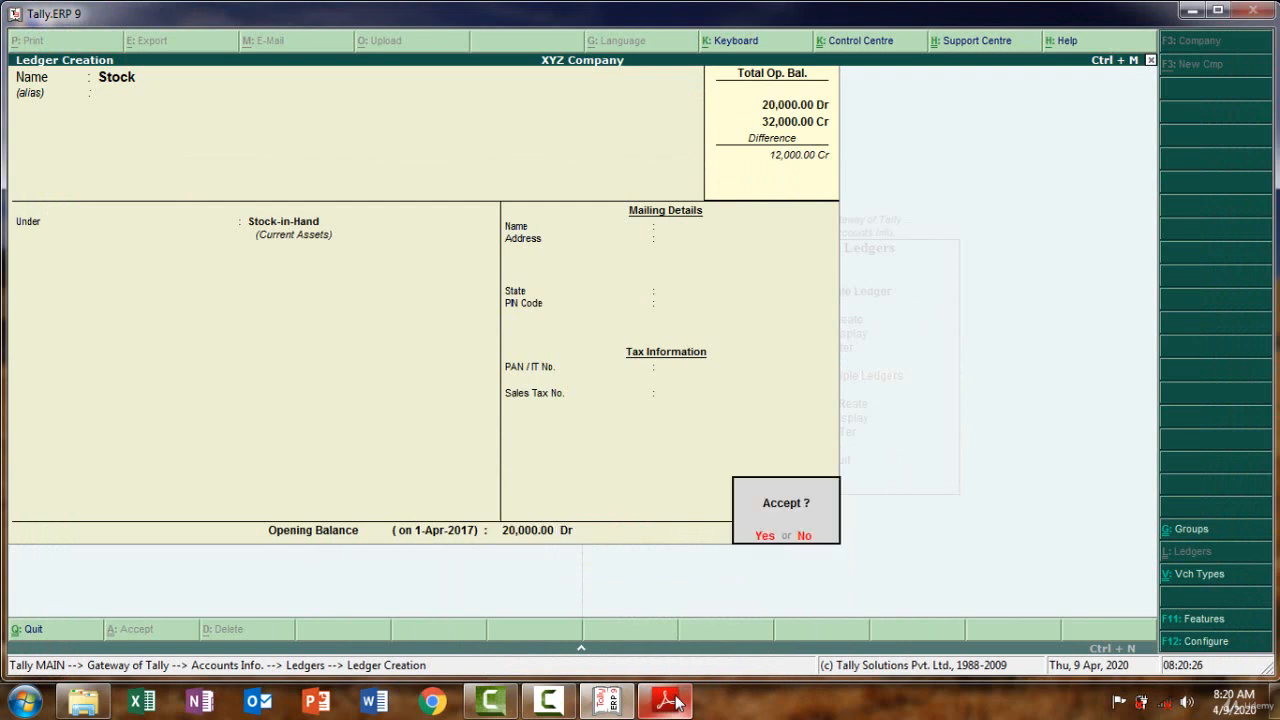
key(Return)
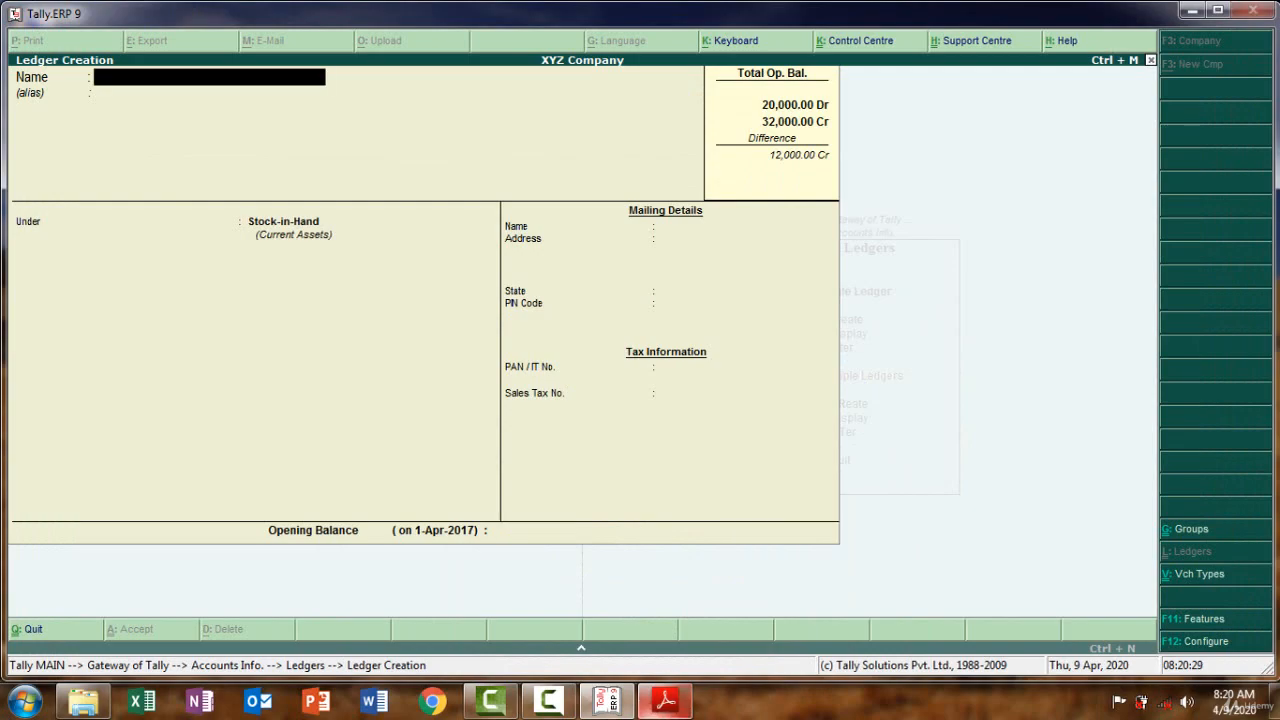
Copy 'Debtors' from the trial balance PDF and paste it as the ledger name
click(672, 702)
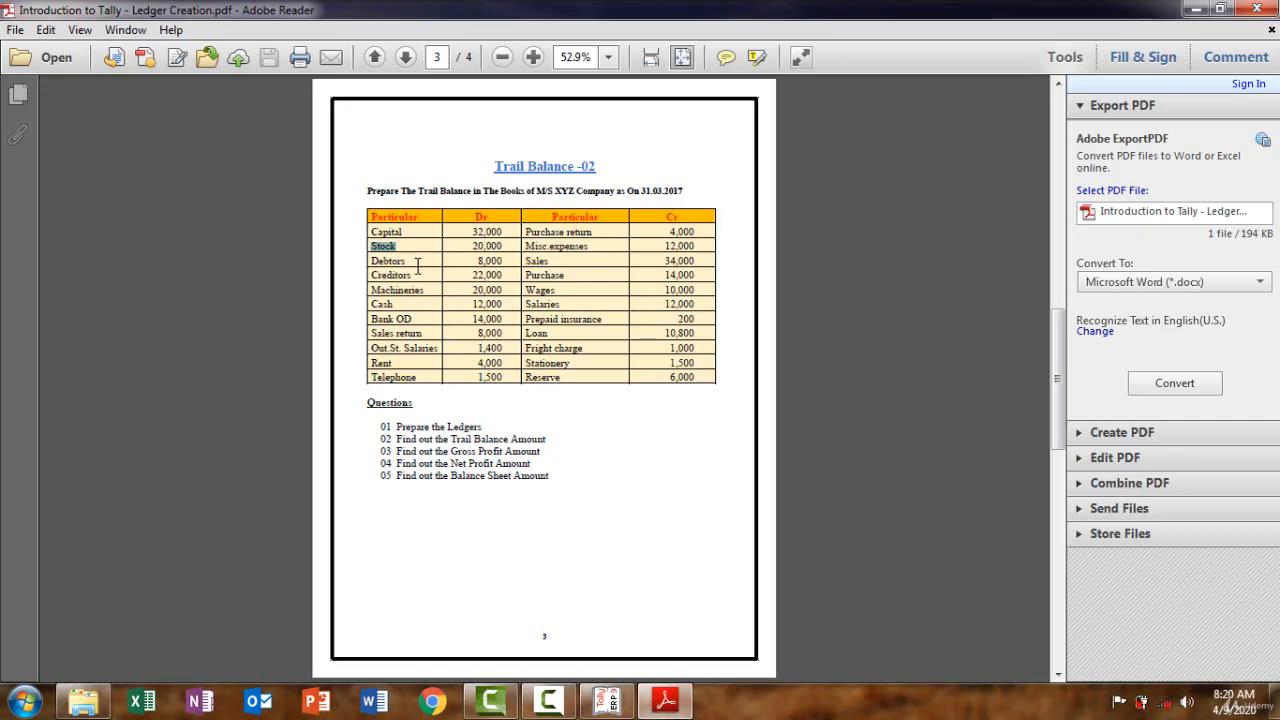
drag(413, 263, 374, 252)
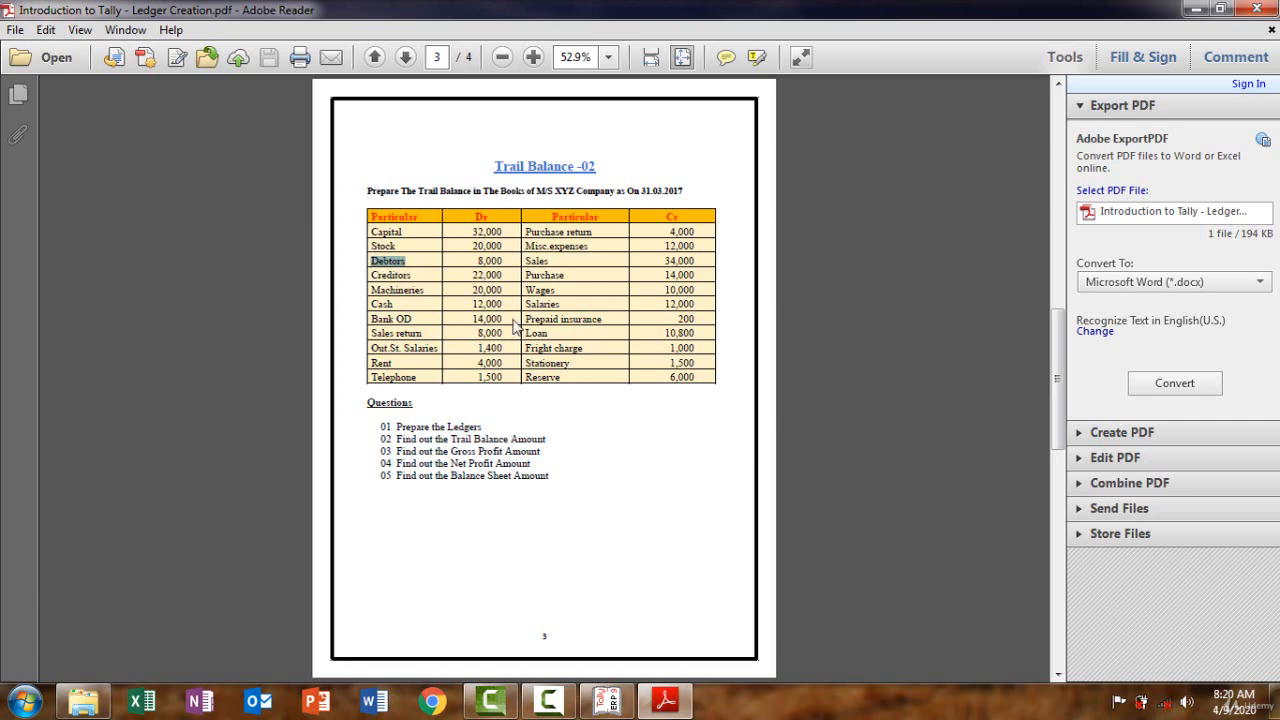
key(alt+Tab)
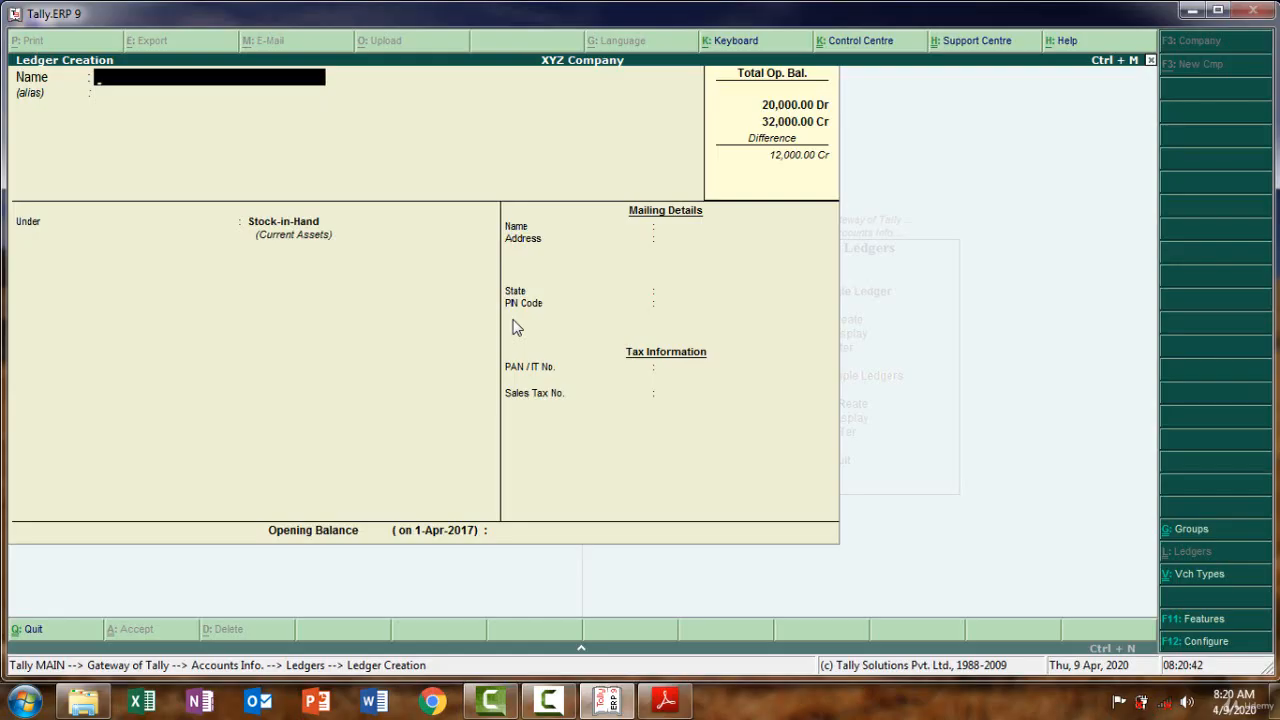
key(ctrl+alt+v)
key(Return)
key(Return)
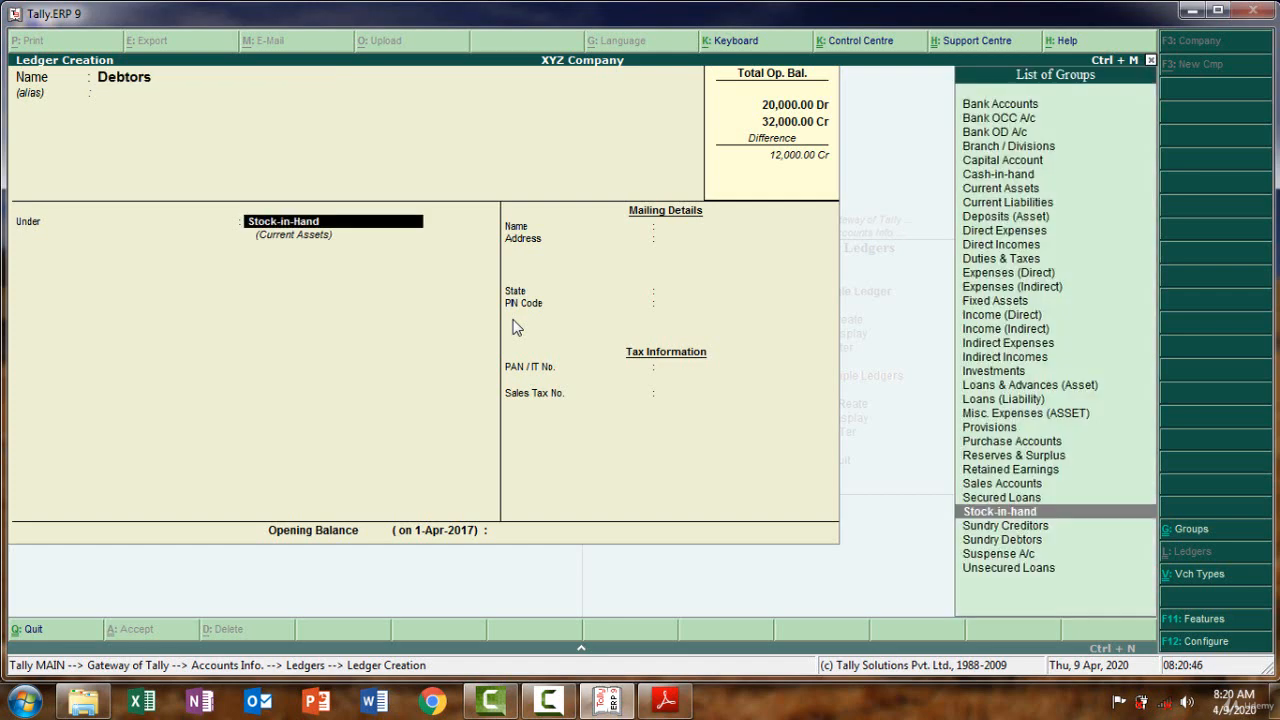
Place Debtors under Sundry Debtors with bill-by-bill tracking set to No
text(S)
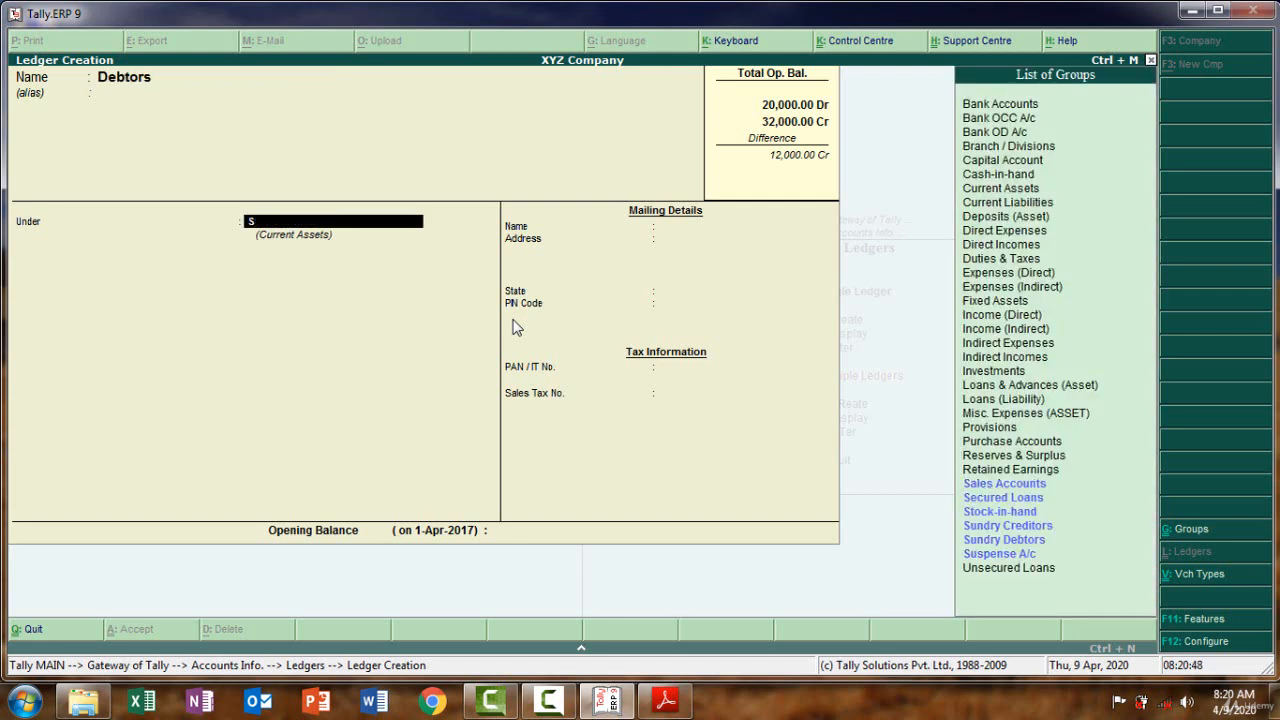
text(un)
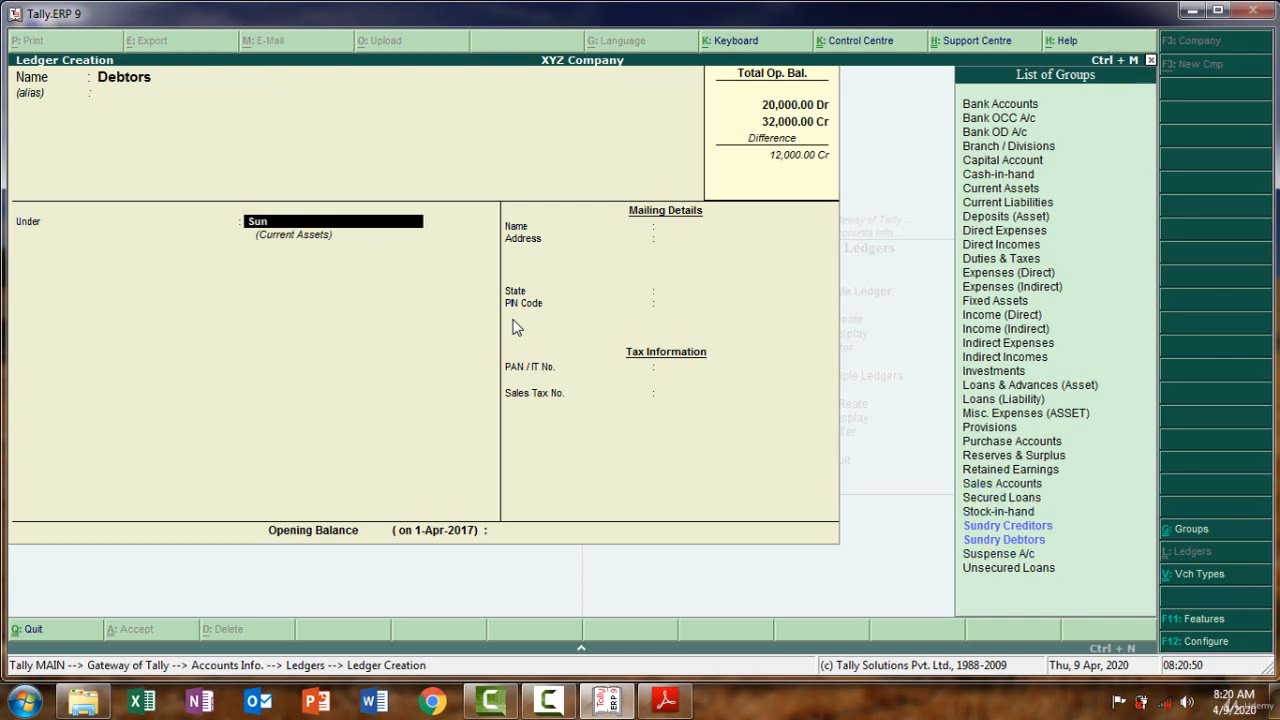
key(Down)
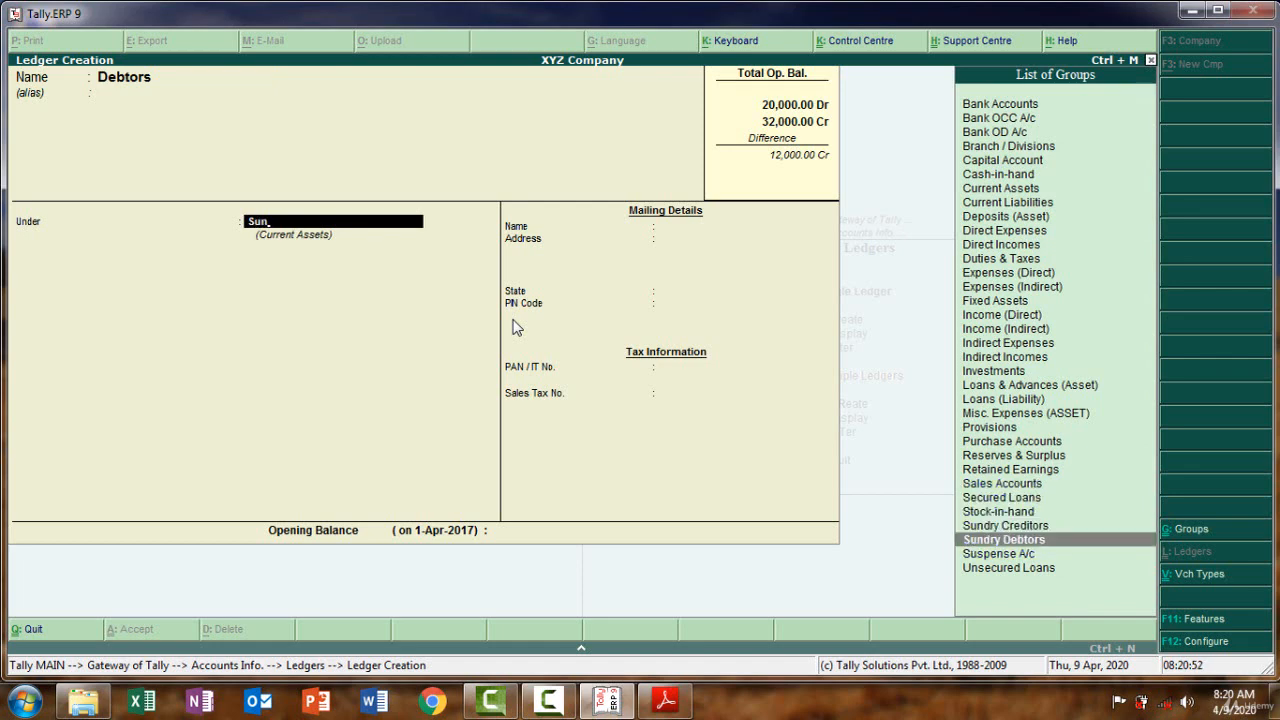
key(Return)
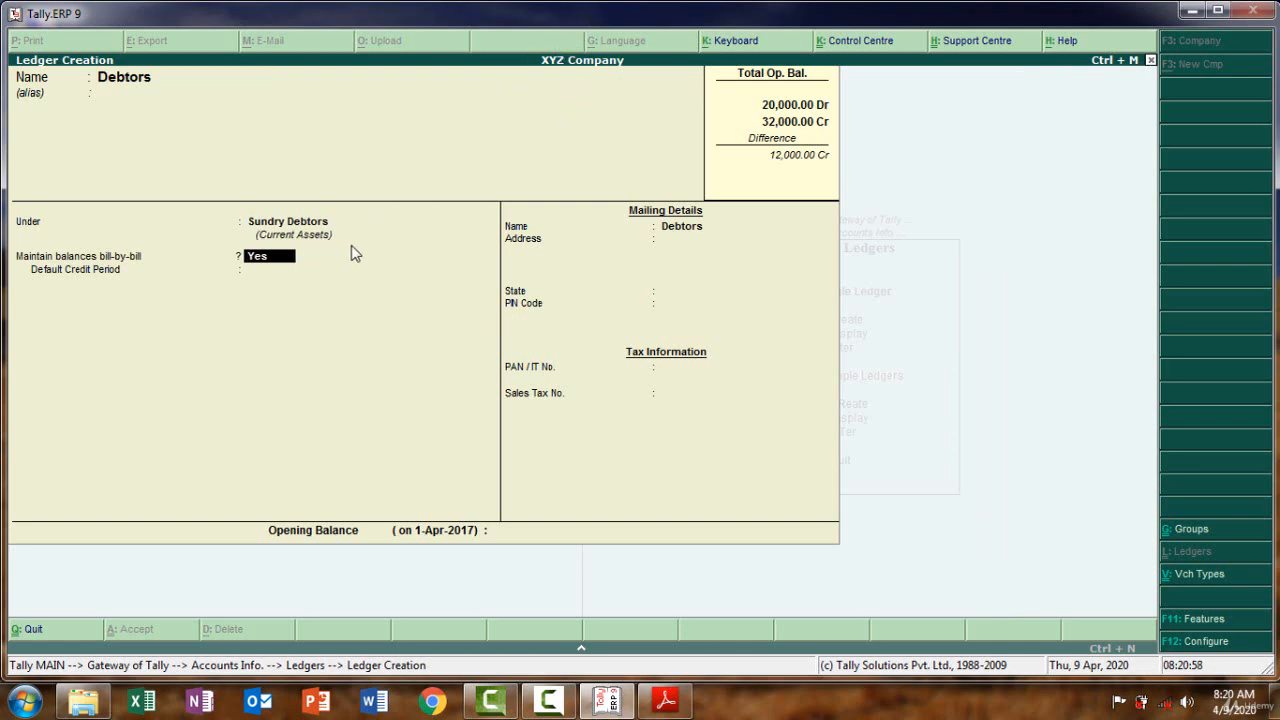
text(no)
key(Return)
key(Return)
key(Return)
key(Return)
key(Return)
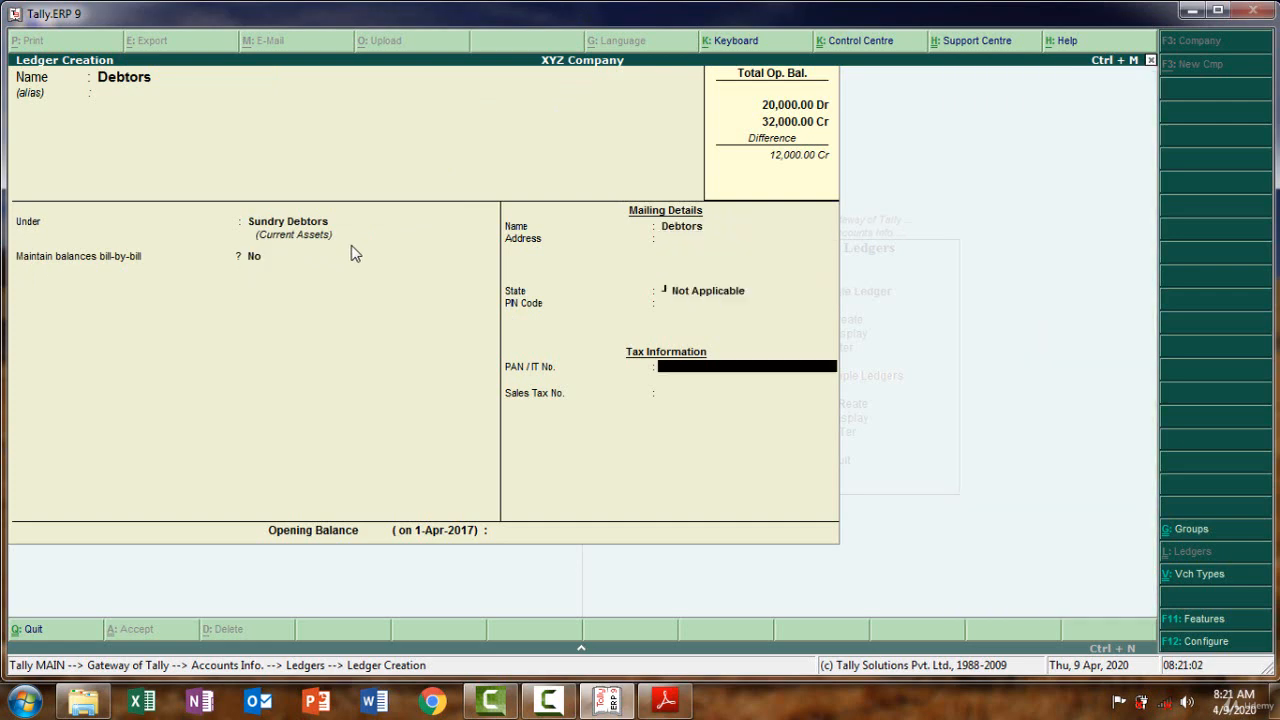
key(Return)
key(Return)
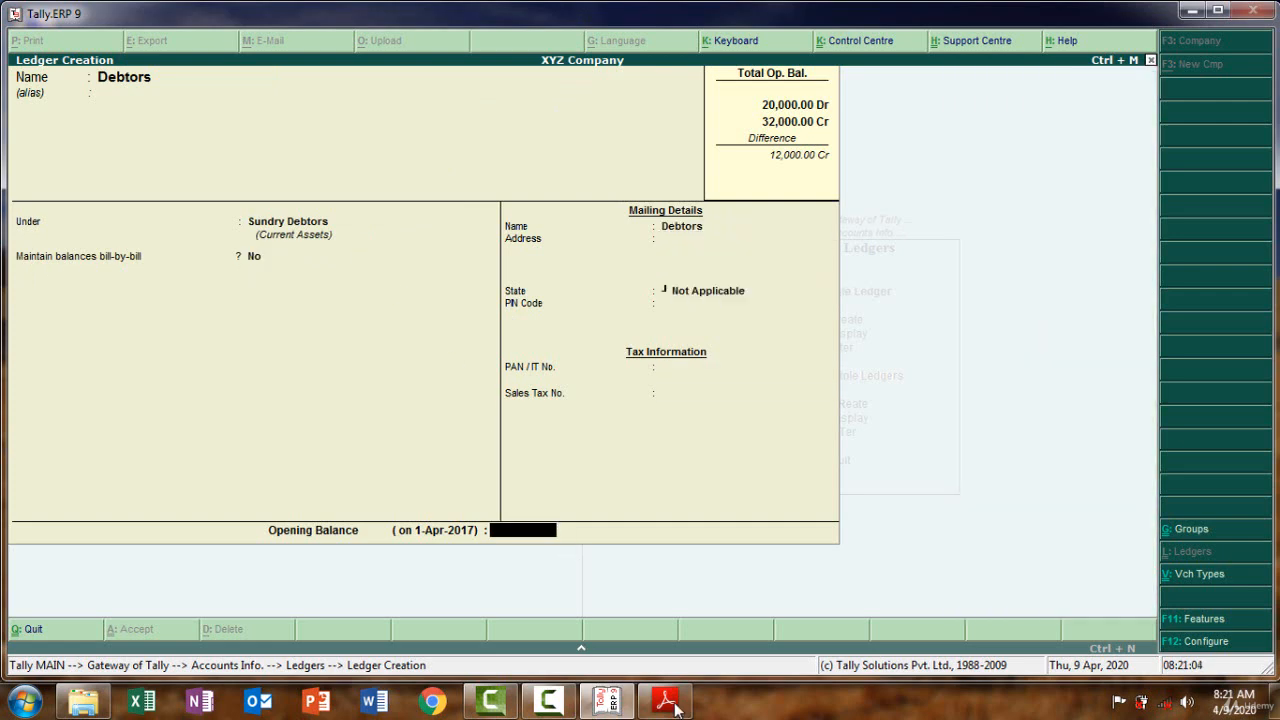
Enter an 8,000 Dr opening balance and save the Debtors ledger
click(666, 702)
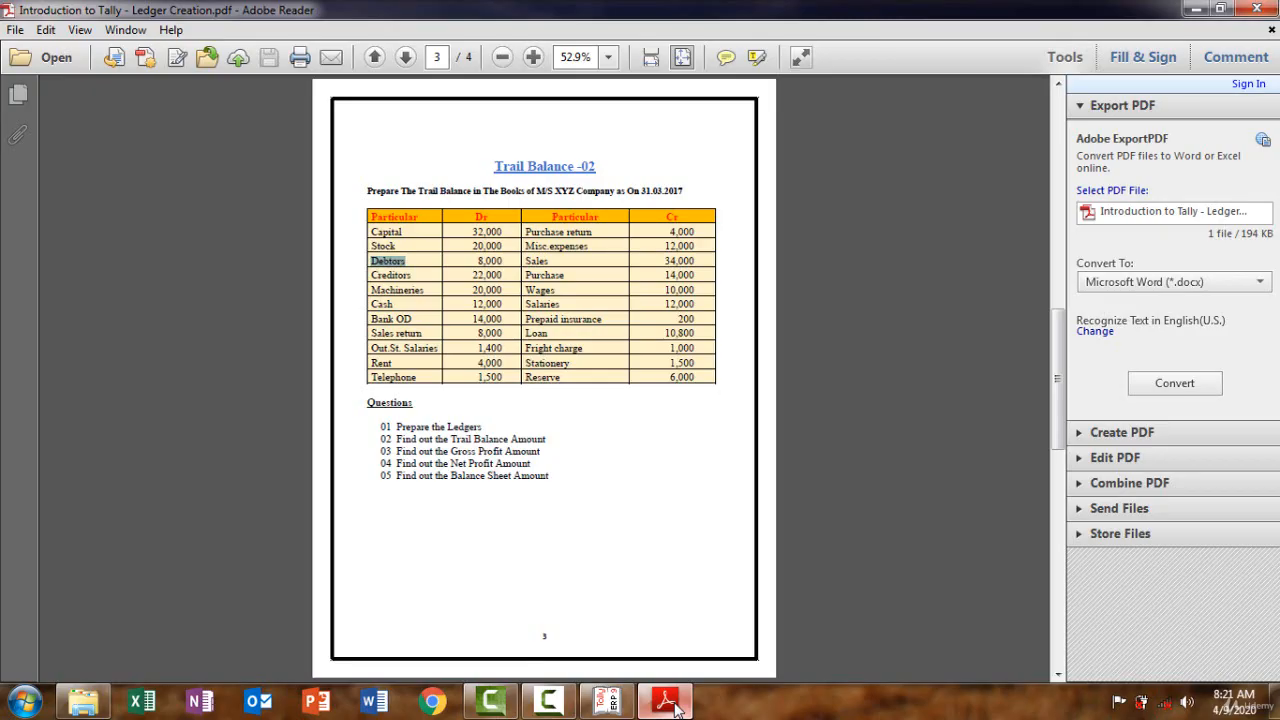
click(675, 707)
text(8000)
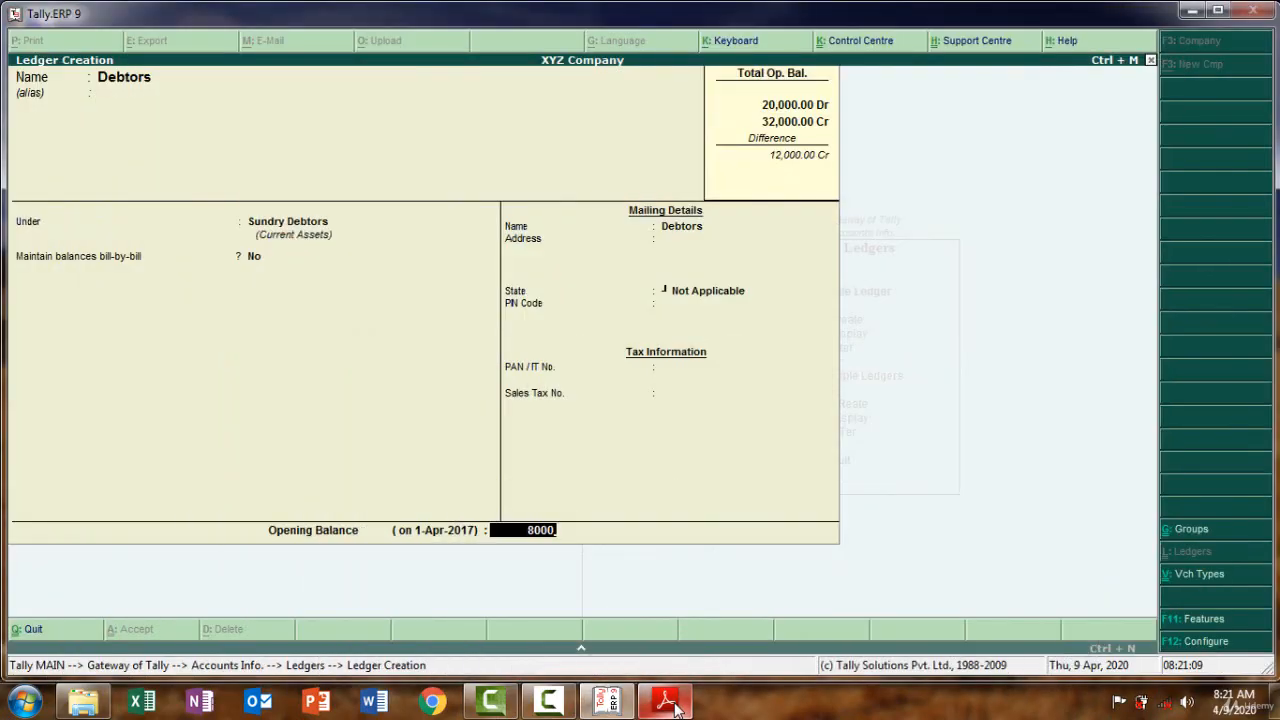
key(Return)
key(Return)
key(Return)
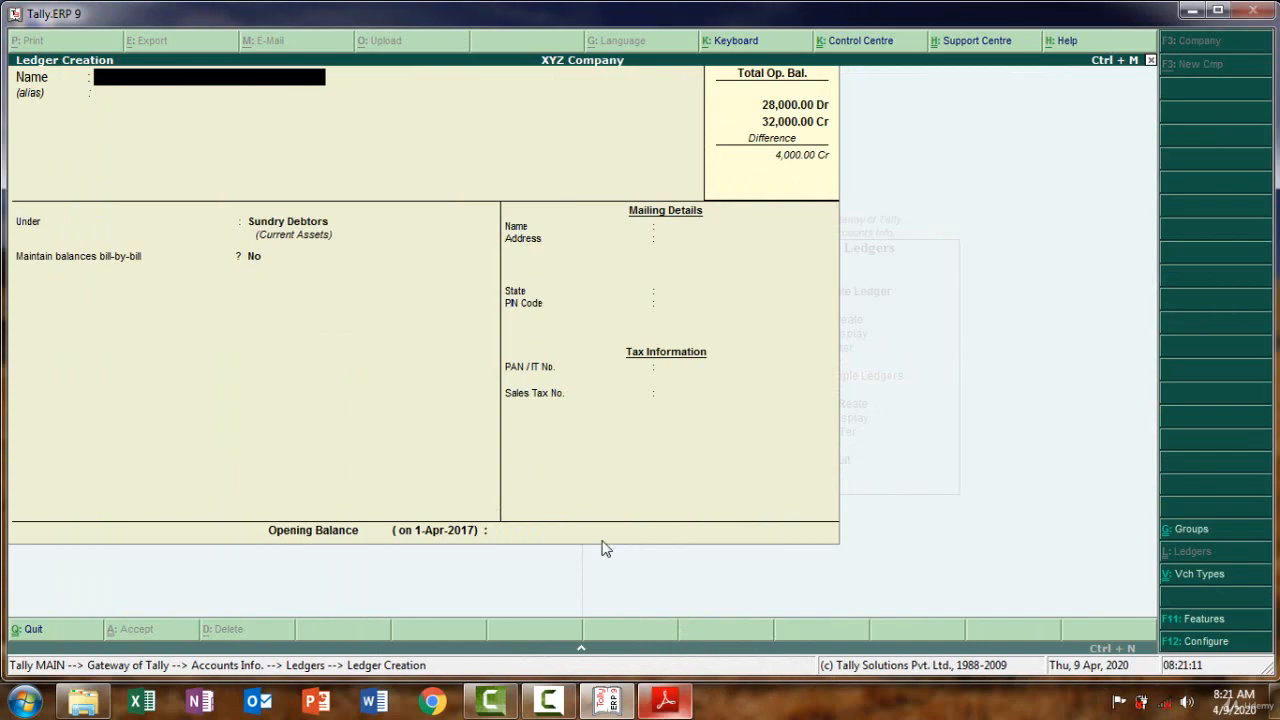
key(alt+Tab)
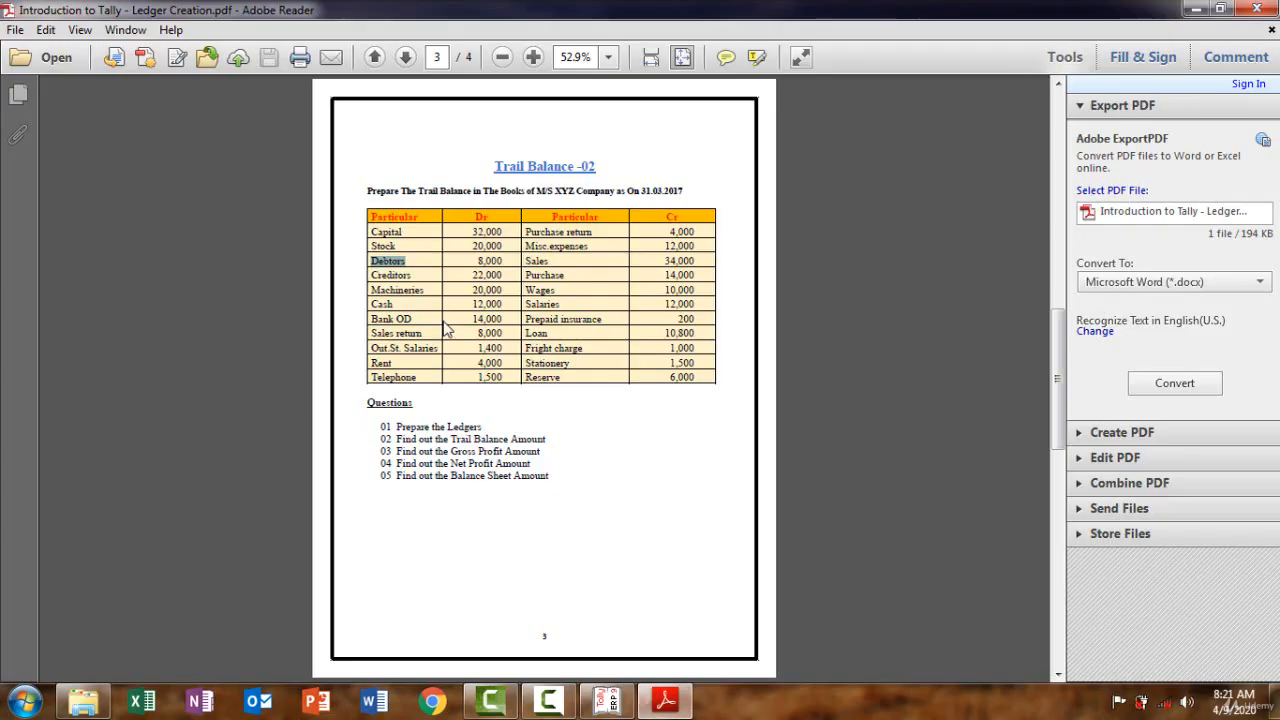
Copy 'Creditors' from the trial balance PDF and use it as the ledger name
double_click(418, 276)
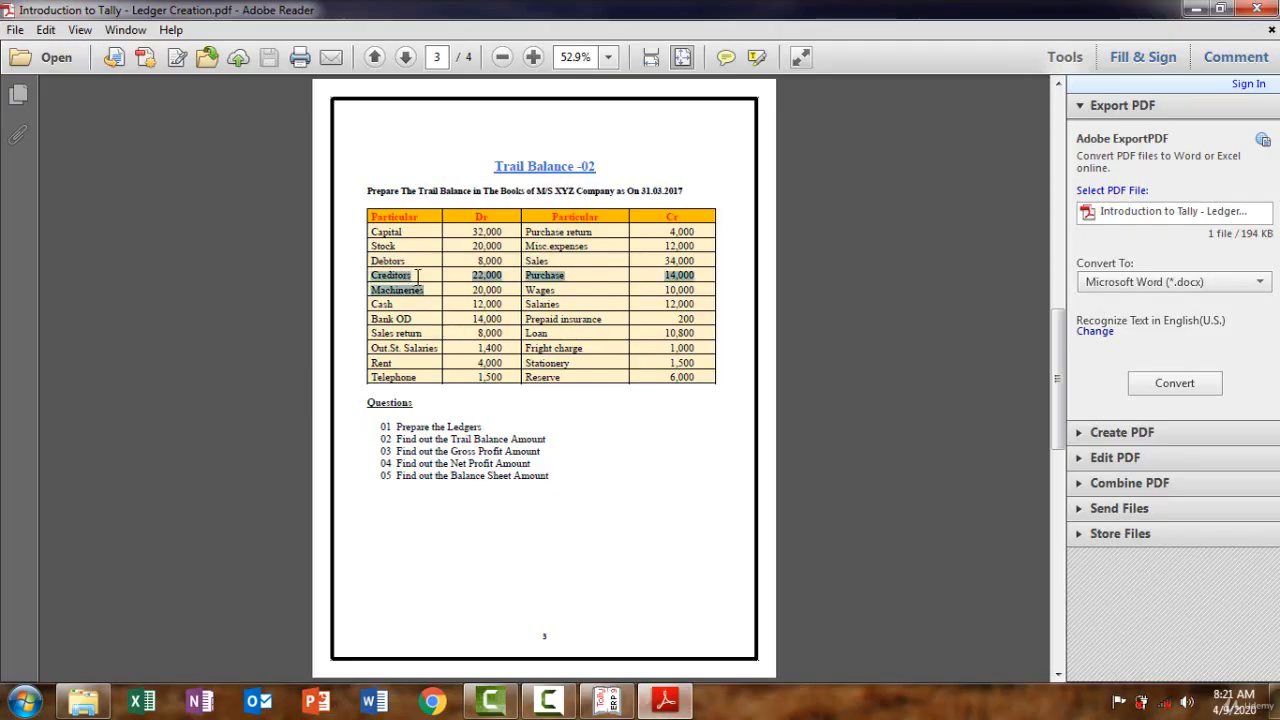
click(418, 276)
double_click(396, 276)
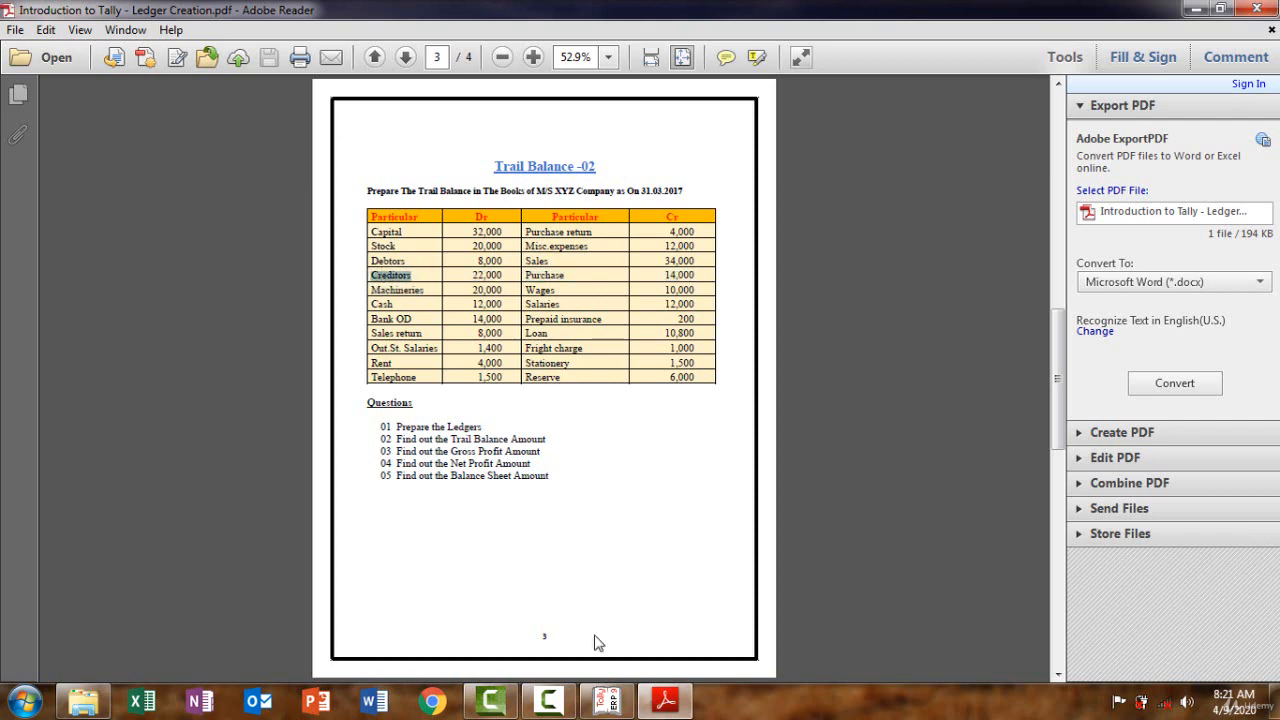
click(668, 704)
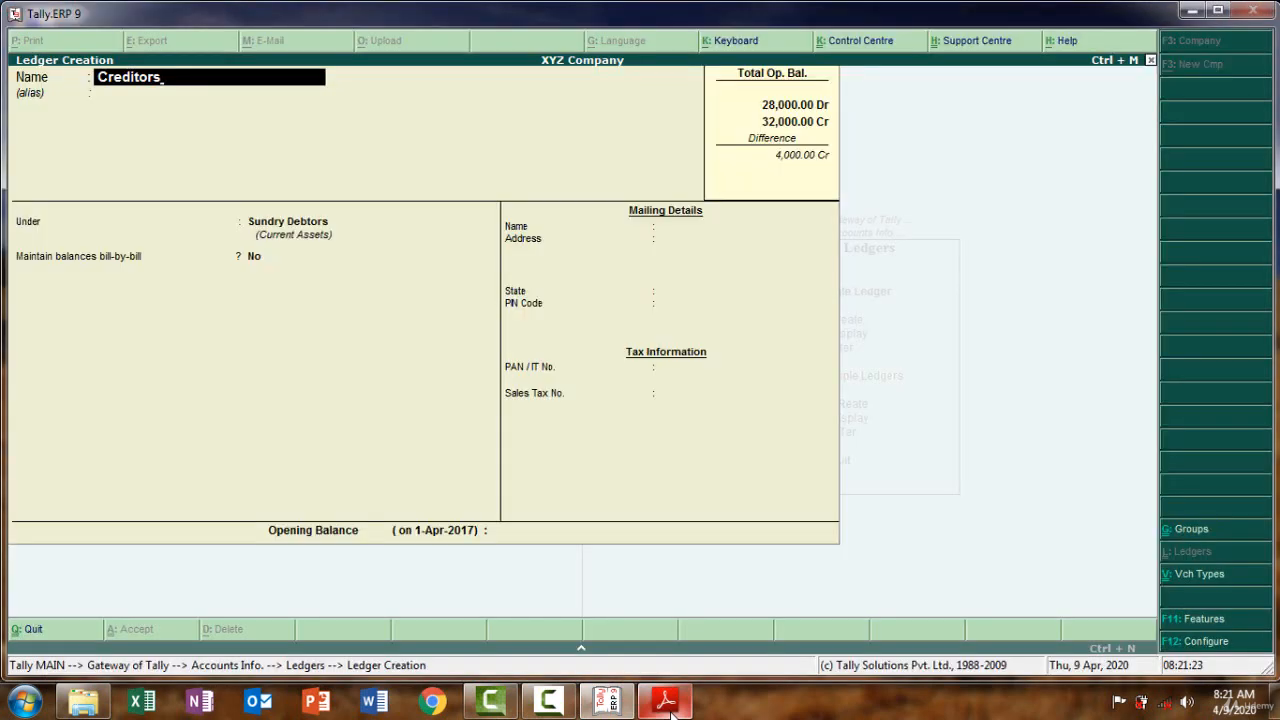
key(Return)
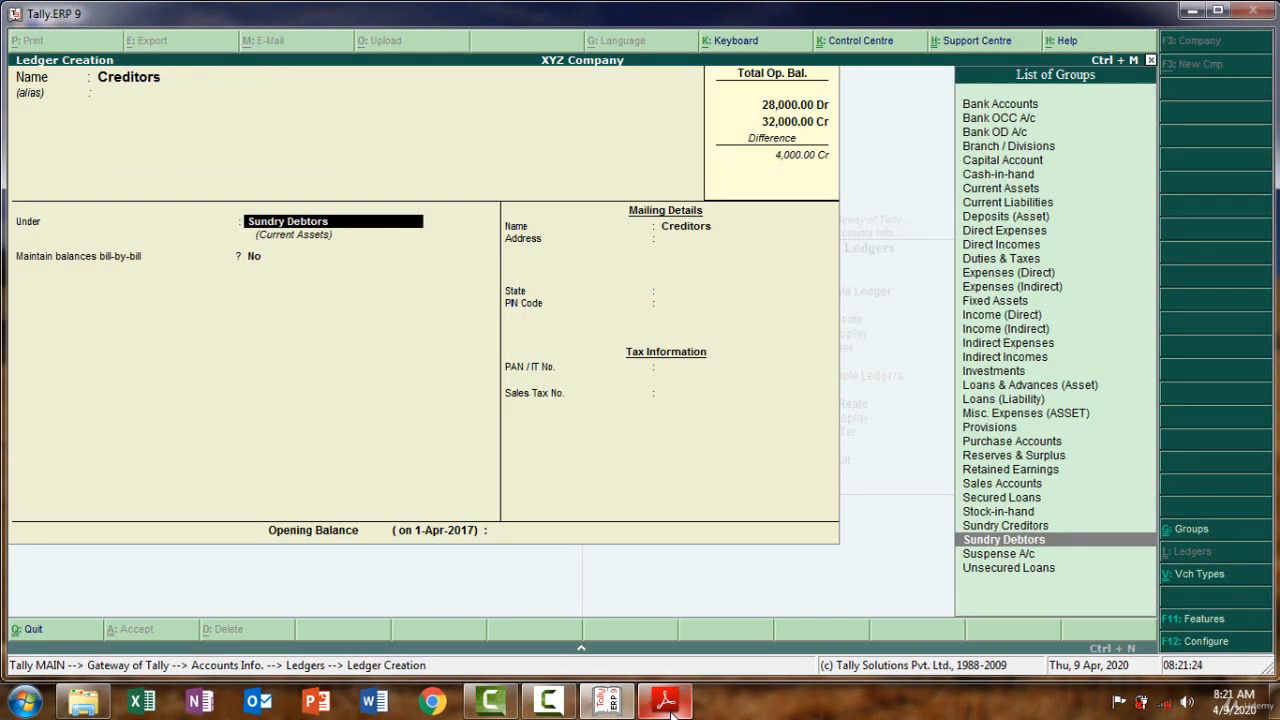
Put Creditors under Sundry Creditors with a 22,000 Cr opening balance and save
key(Up)
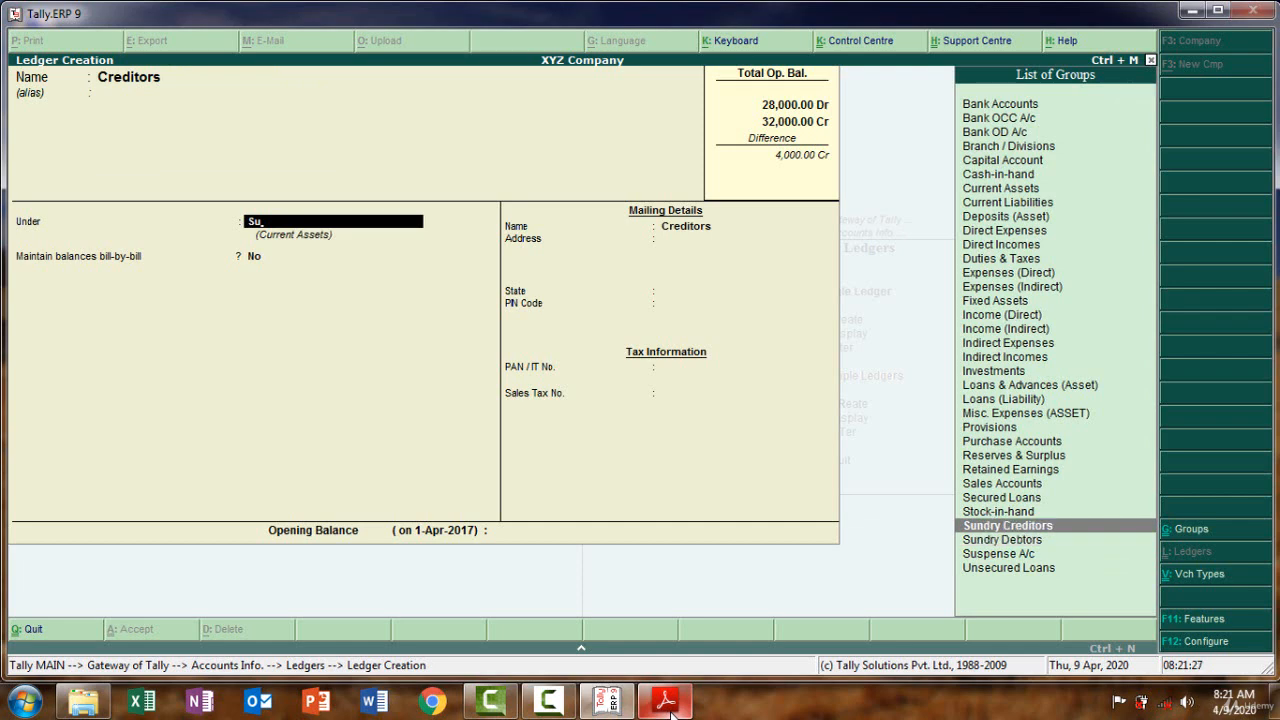
key(Return)
key(Return)
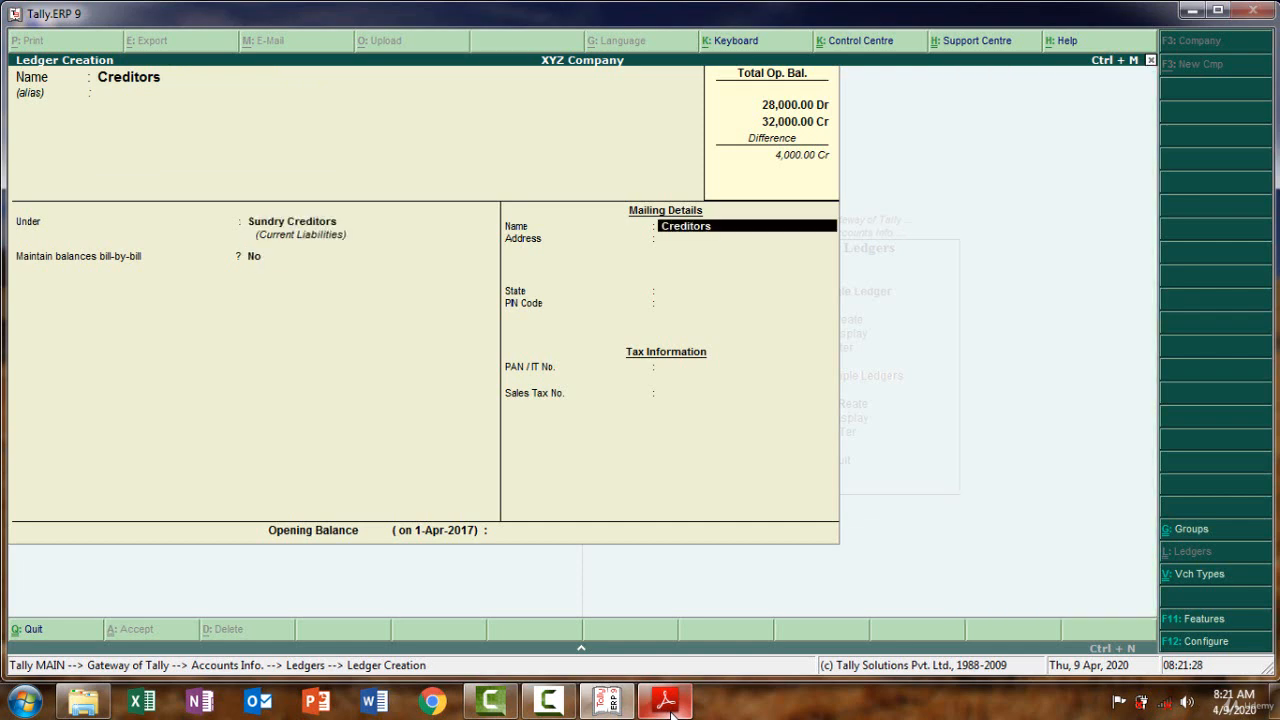
key(Return)
key(Return)
key(Return)
key(Return)
key(Return)
key(Return)
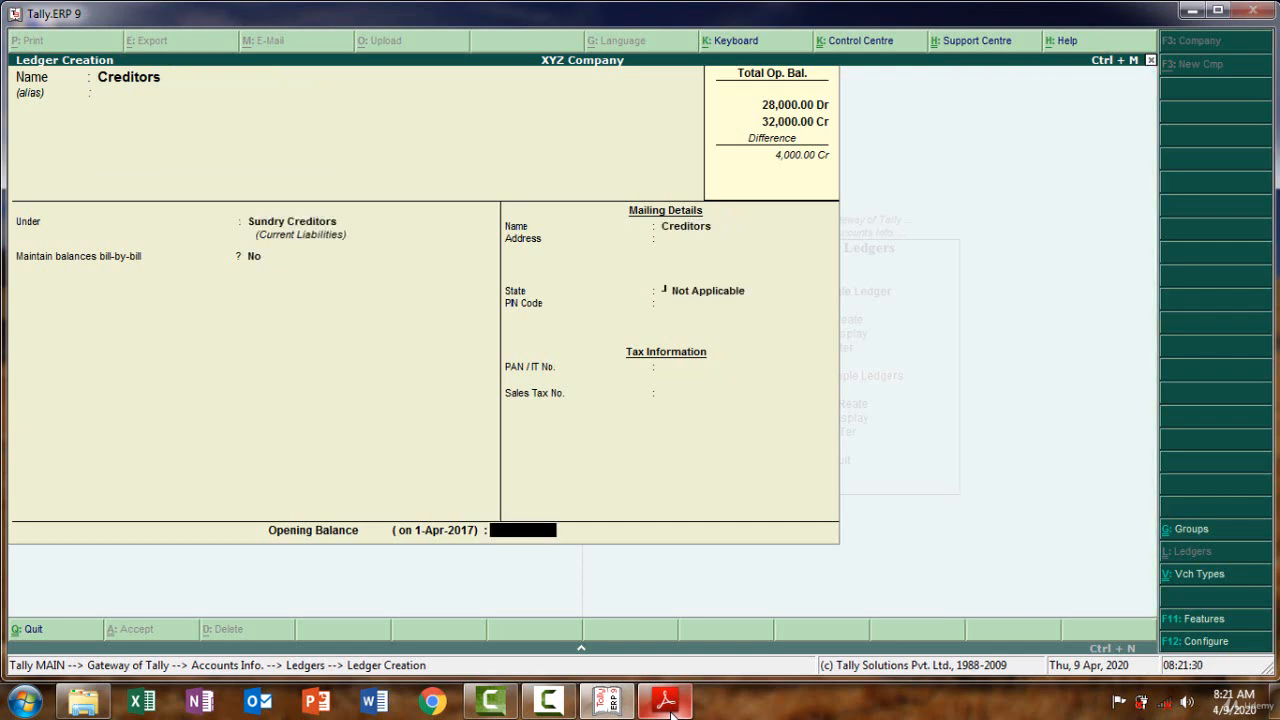
text(22000)
key(Return)
key(Return)
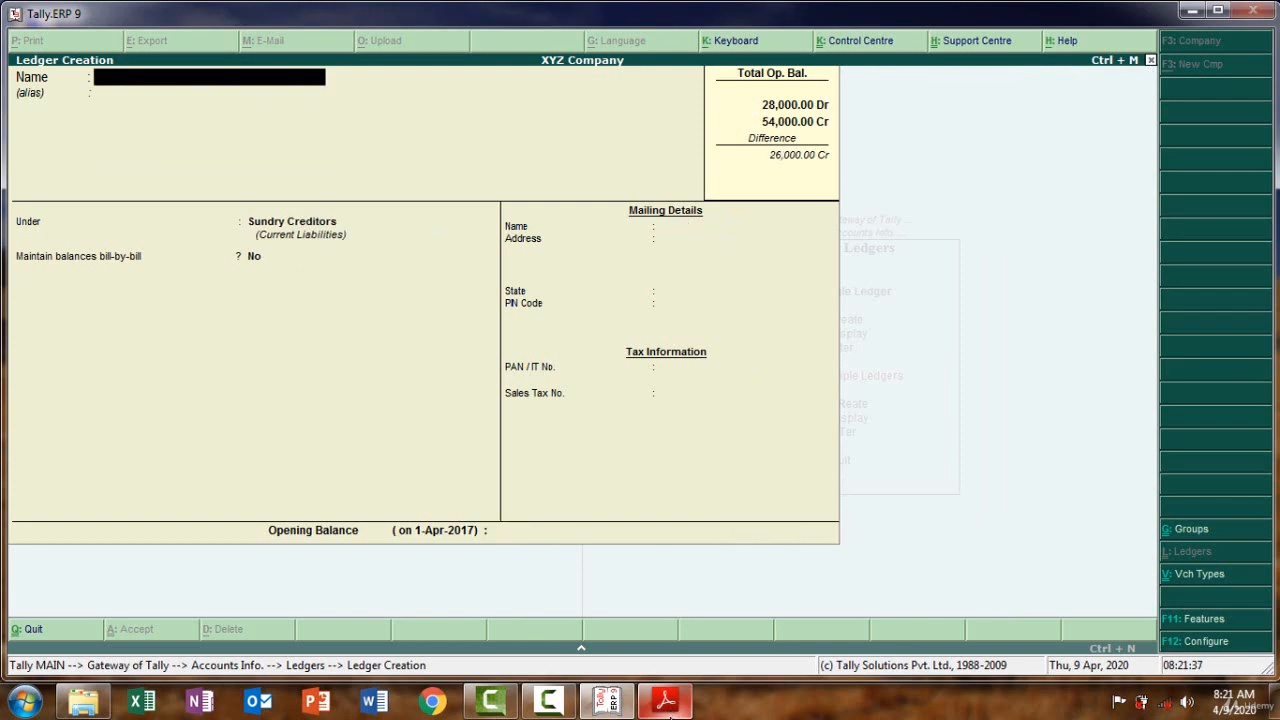
click(665, 702)
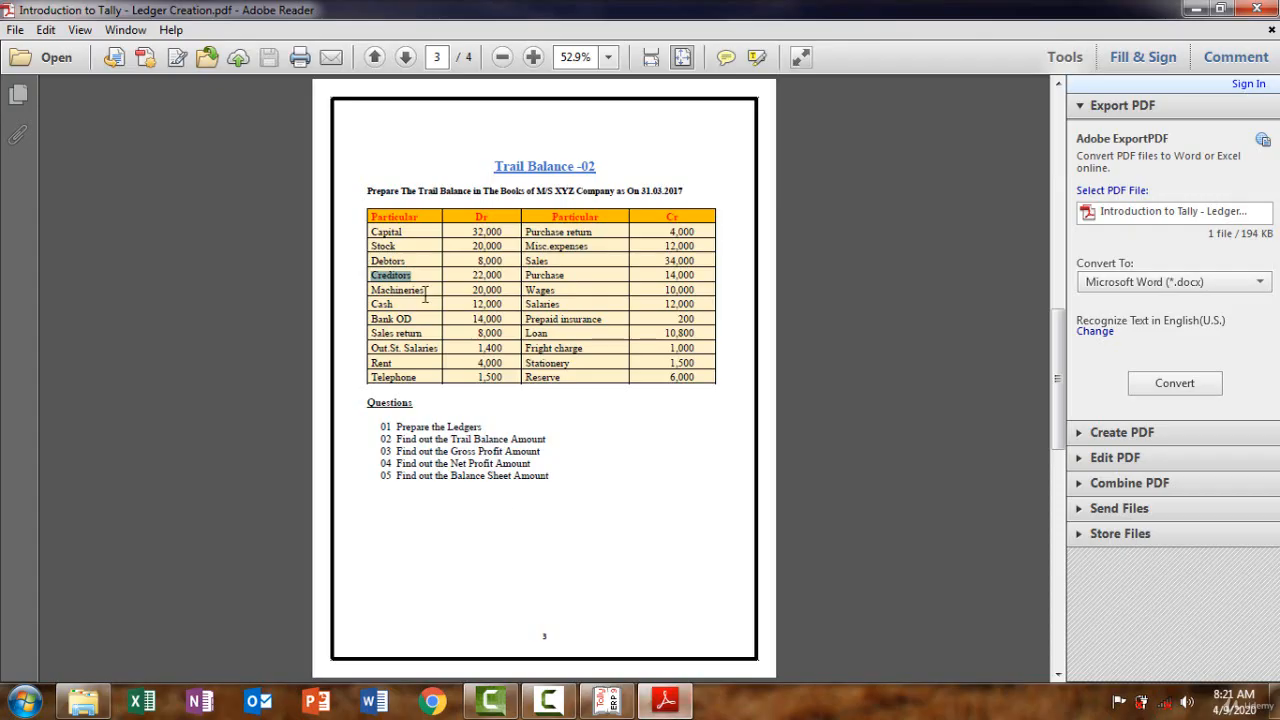
Copy 'Machineries' from the trial balance PDF and paste it as the ledger name
drag(426, 291, 371, 290)
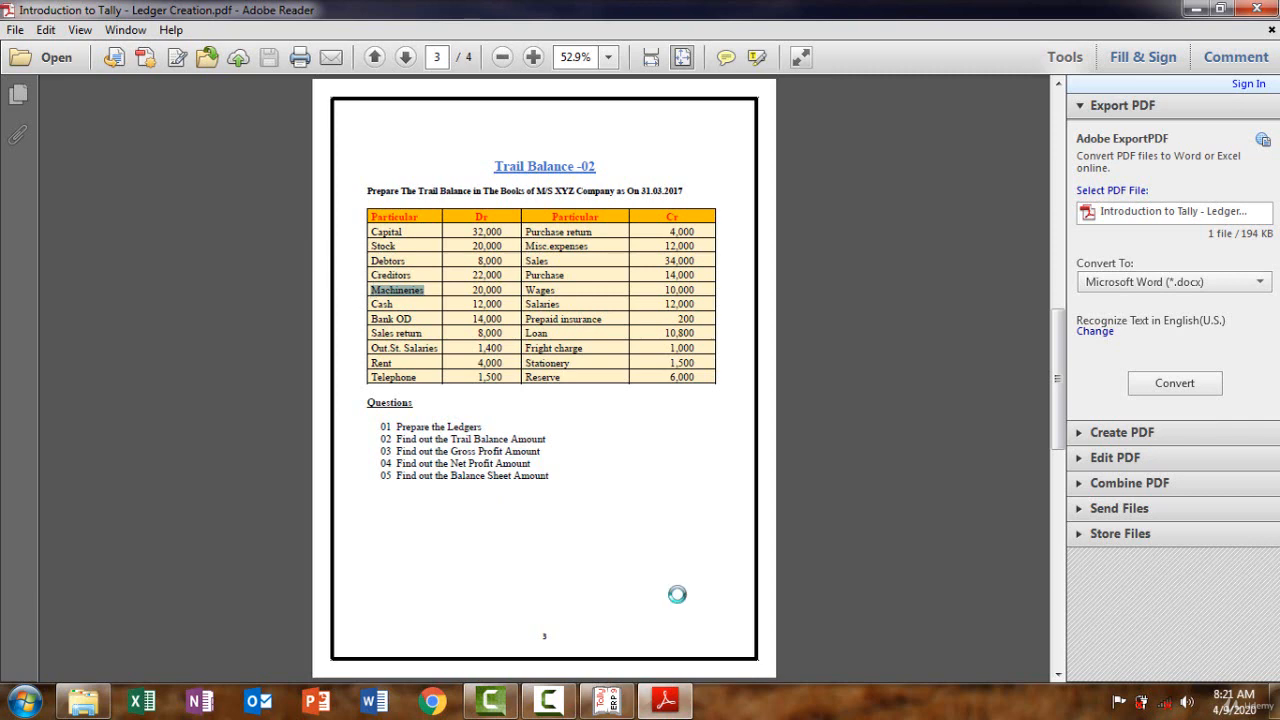
click(665, 702)
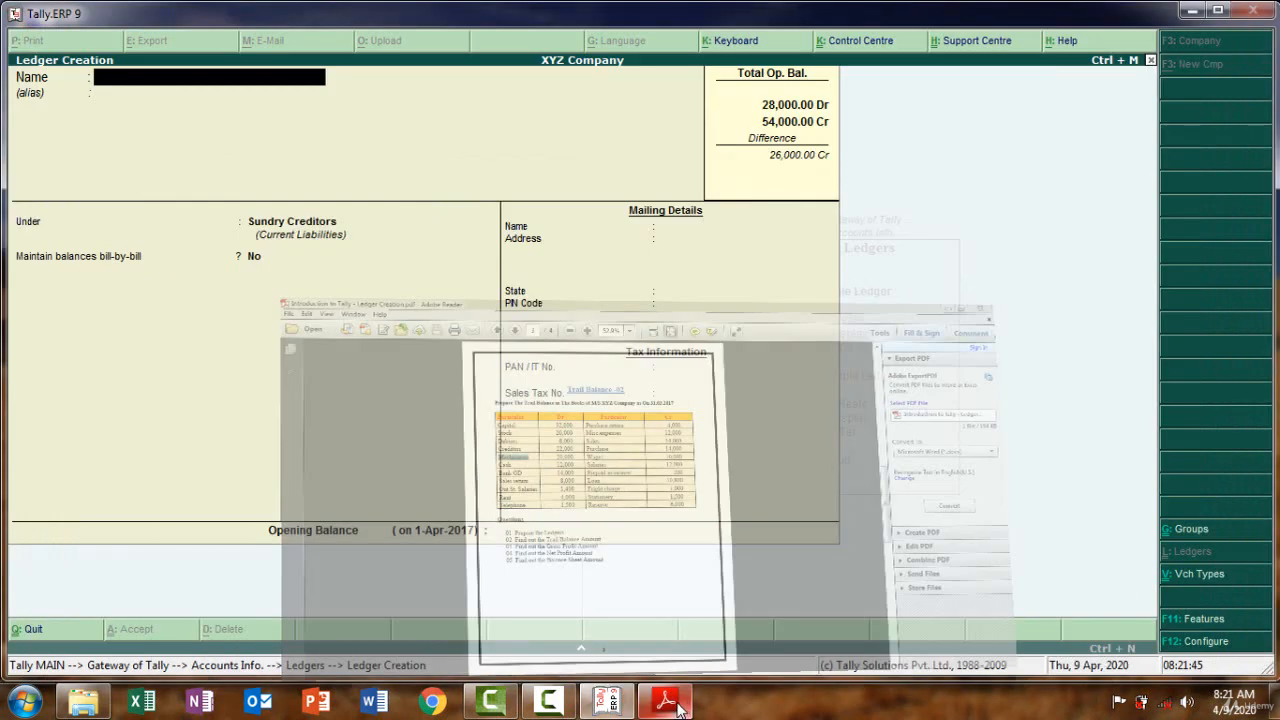
key(ctrl+alt+v)
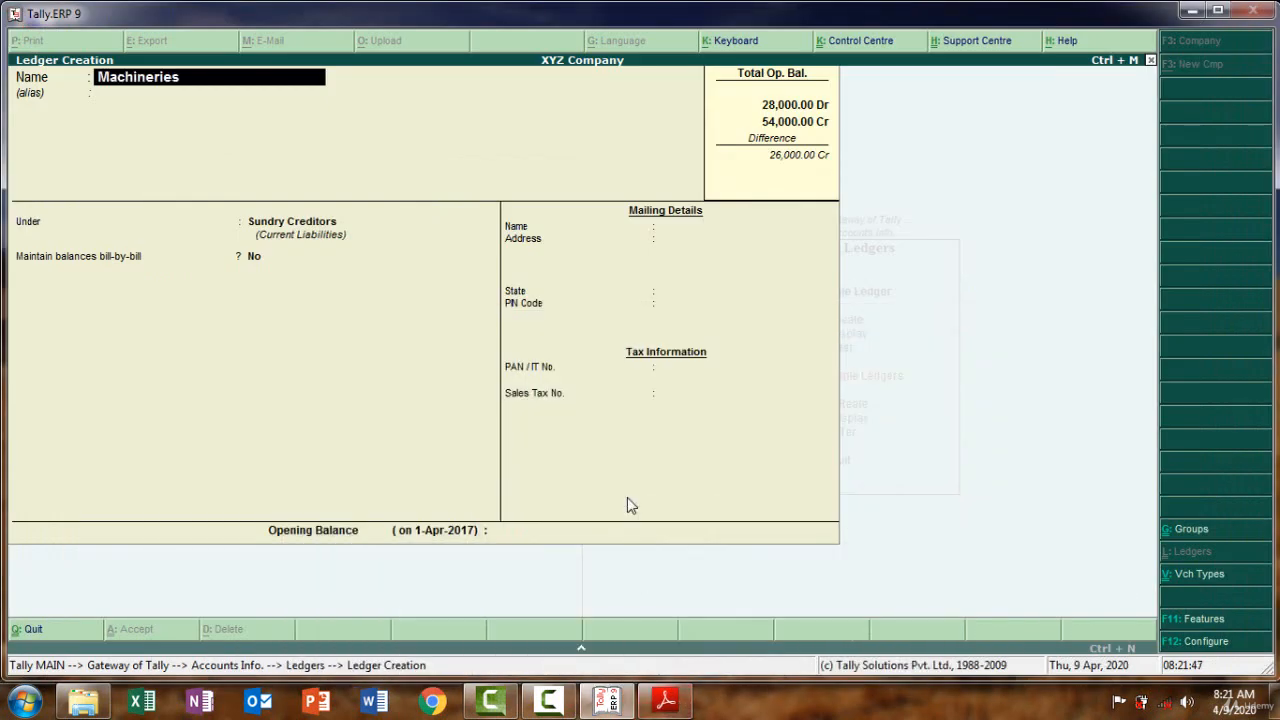
key(Return)
Put Machineries under Fixed Assets with a 20,000 Dr opening balance and save
key(Return)
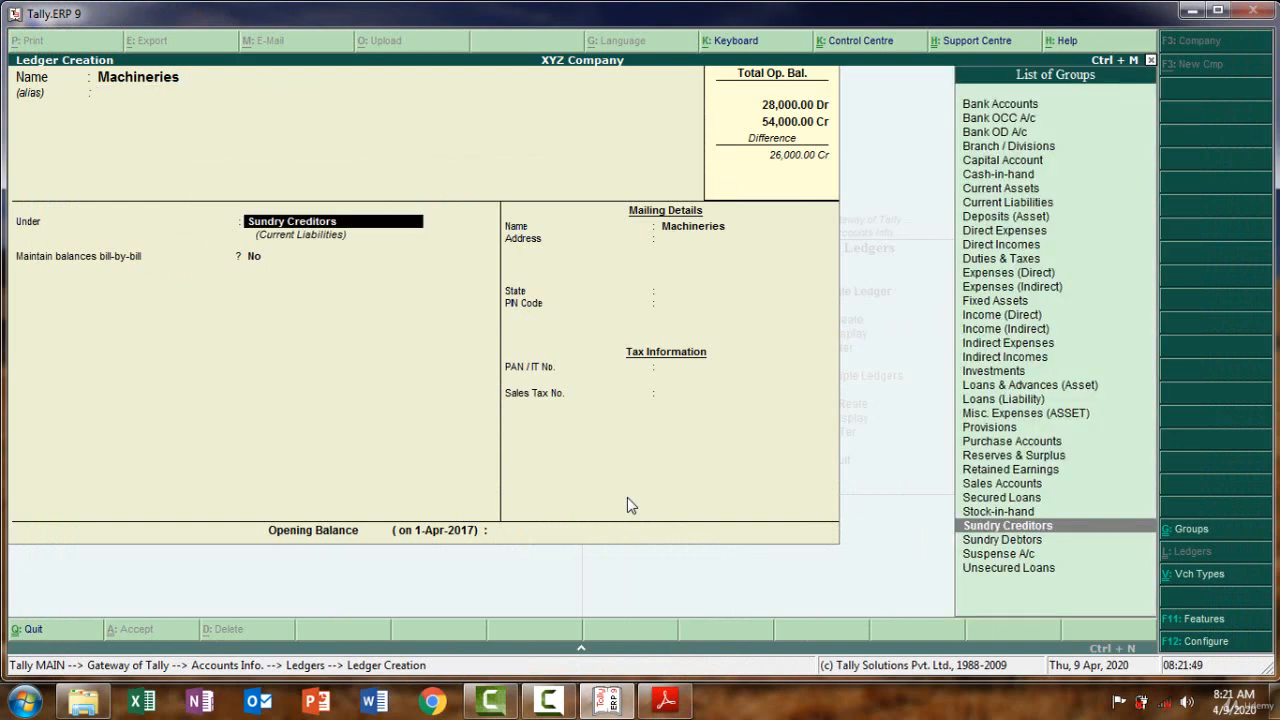
text(fi)
key(Return)
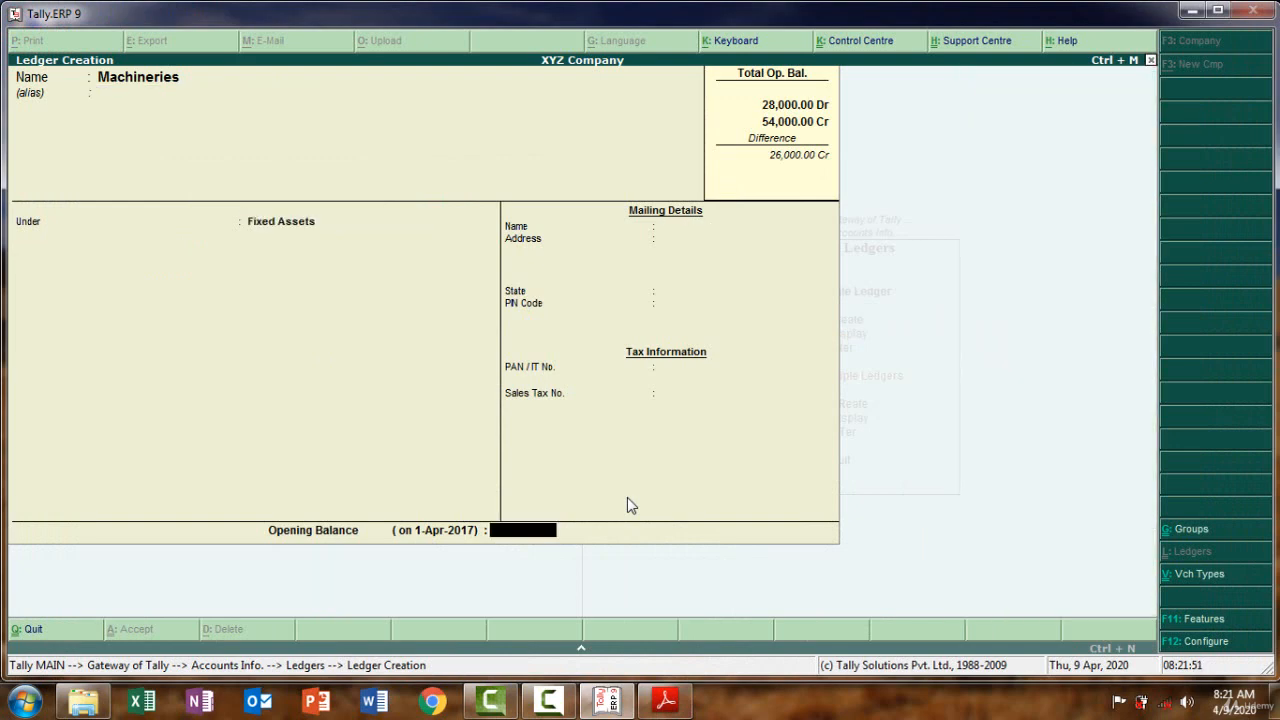
click(665, 700)
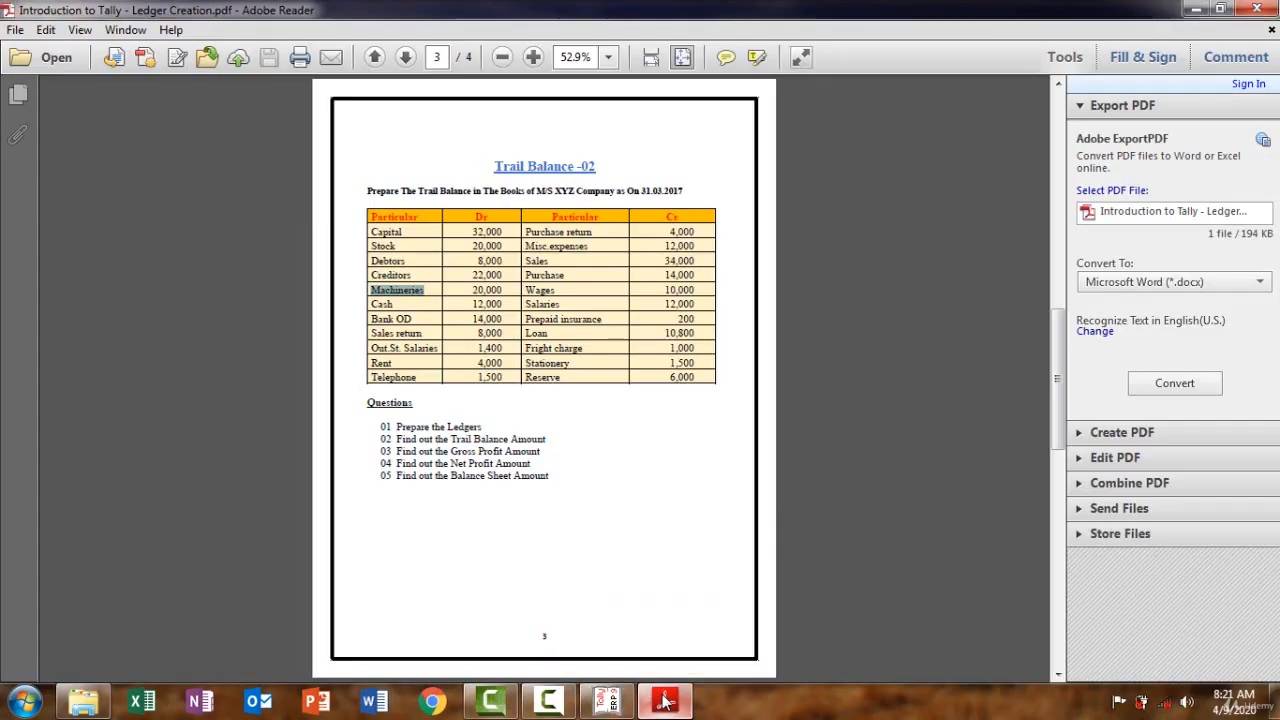
click(665, 700)
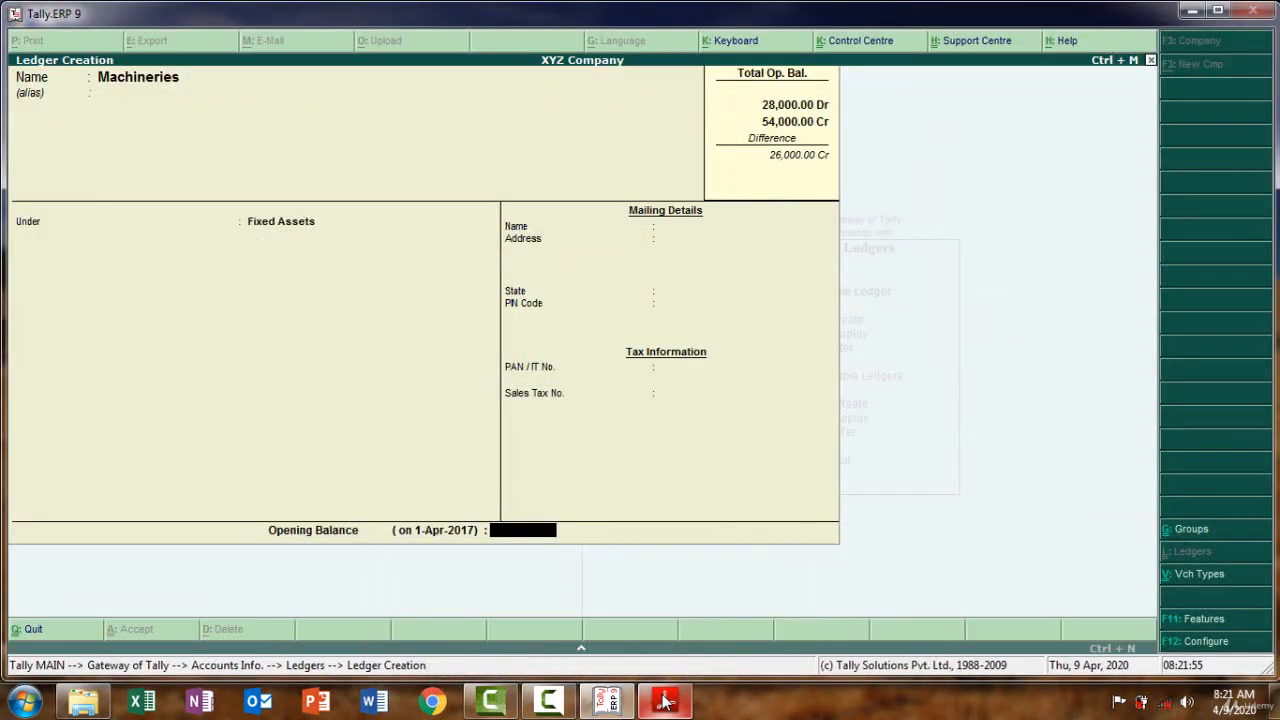
text(20000)
key(Return)
key(Return)
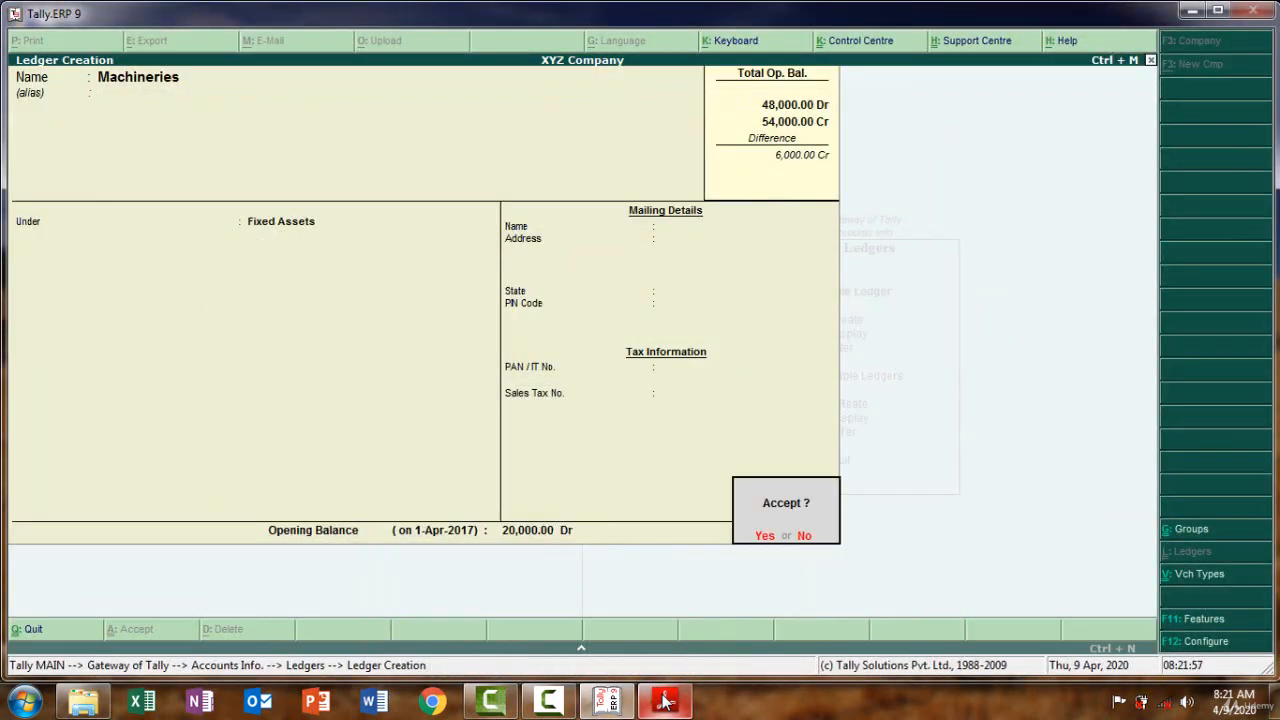
key(Return)
click(665, 700)
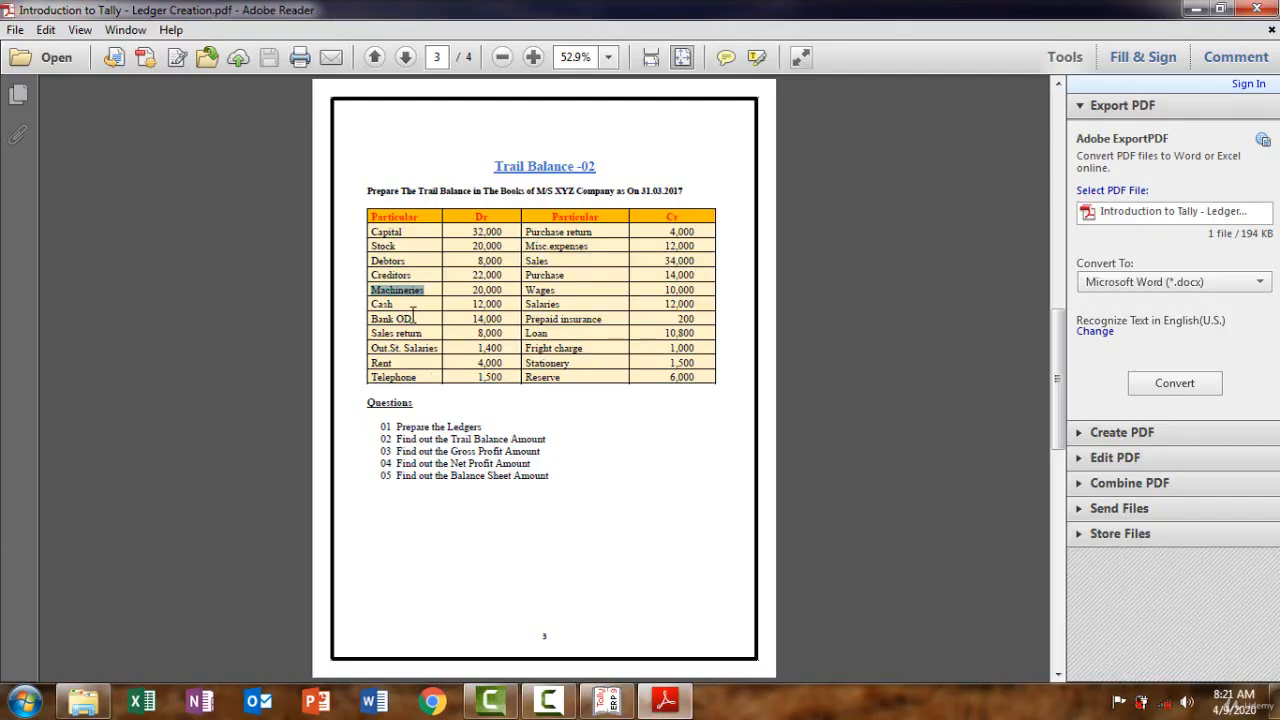
Return to Tally and page back through earlier ledgers to the existing Cash ledger
mouse_move(413, 316)
mouse_down()
mouse_move(382, 302)
mouse_move(395, 306)
mouse_up()
click(371, 296)
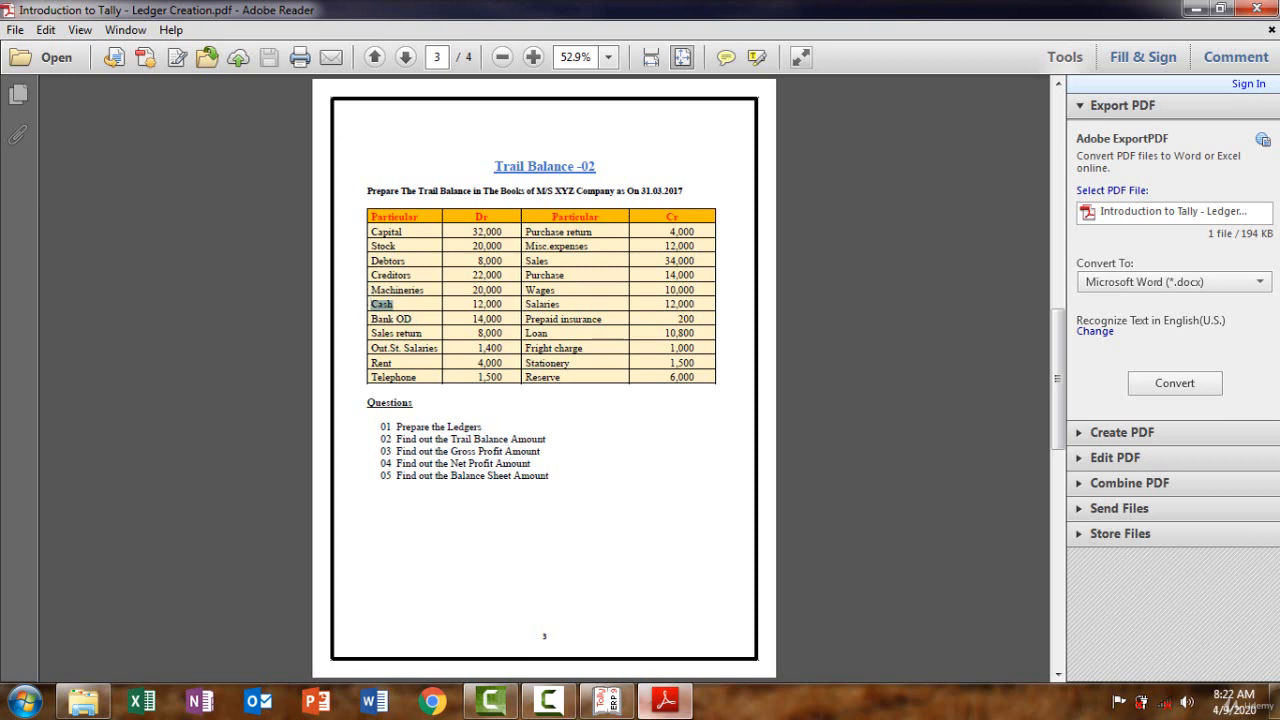
click(665, 700)
key(Page_Up)
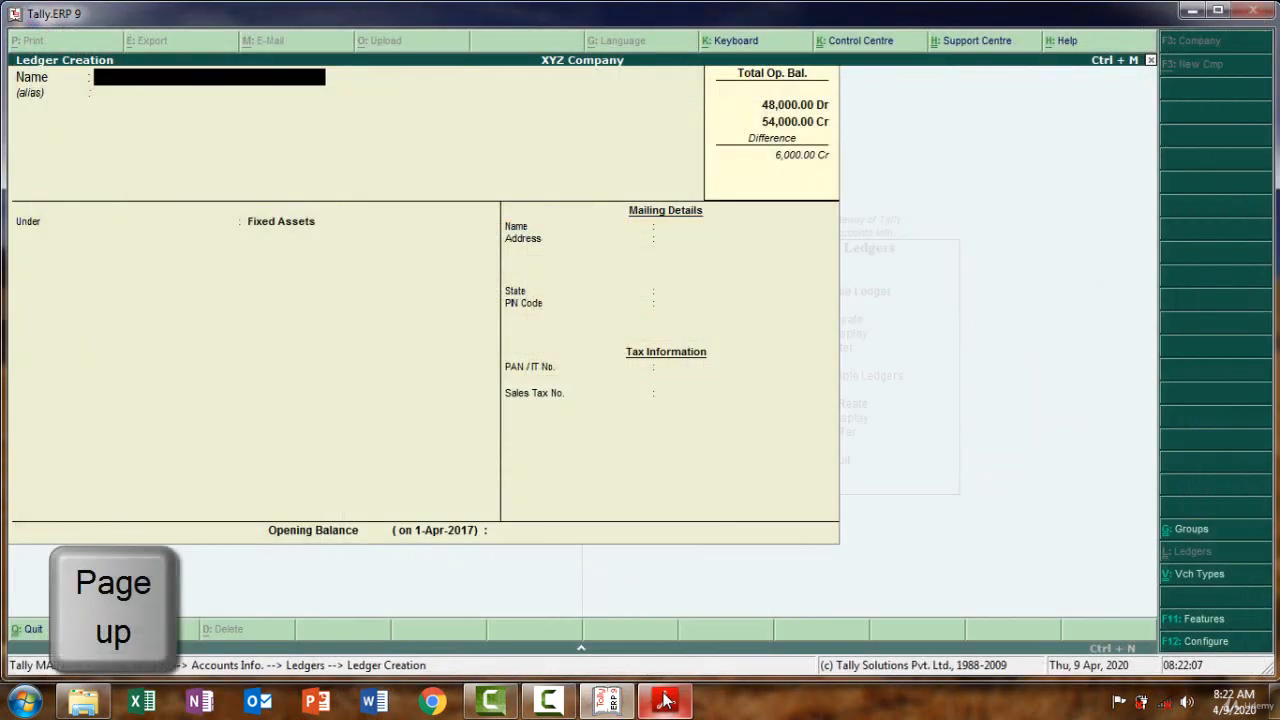
key(Page_Up)
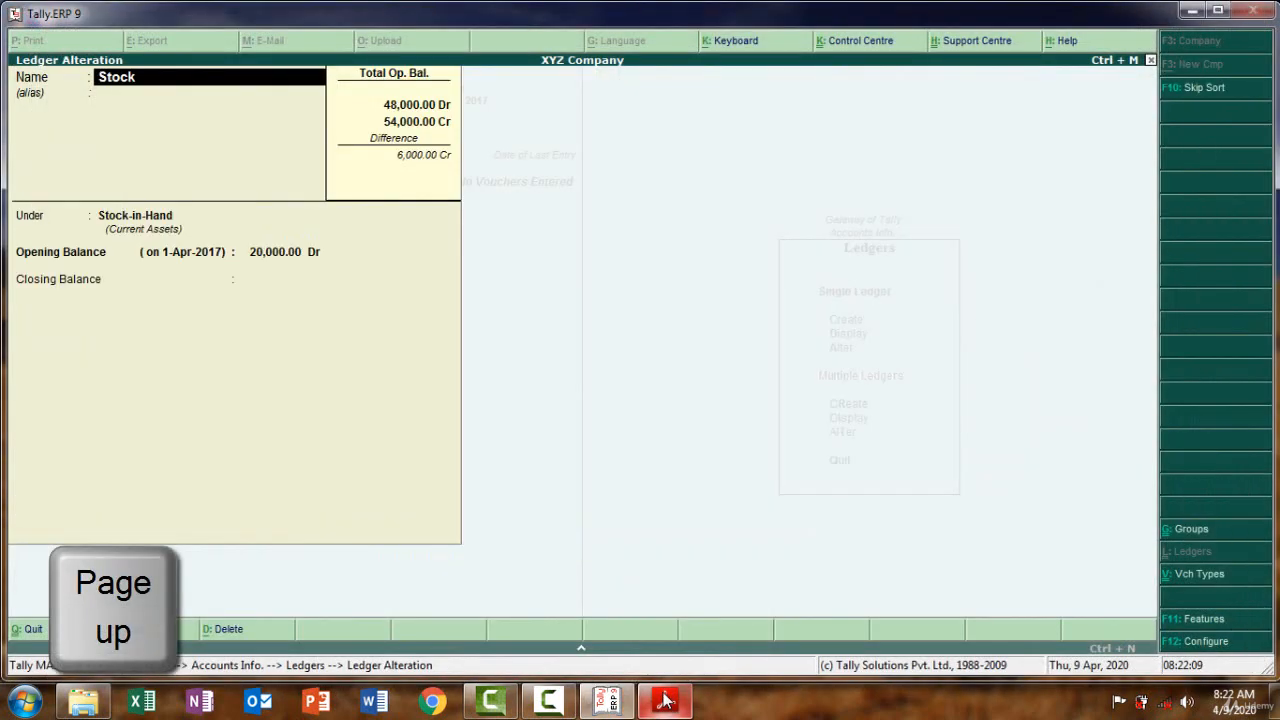
key(Page_Up)
key(Page_Up)
key(Page_Up)
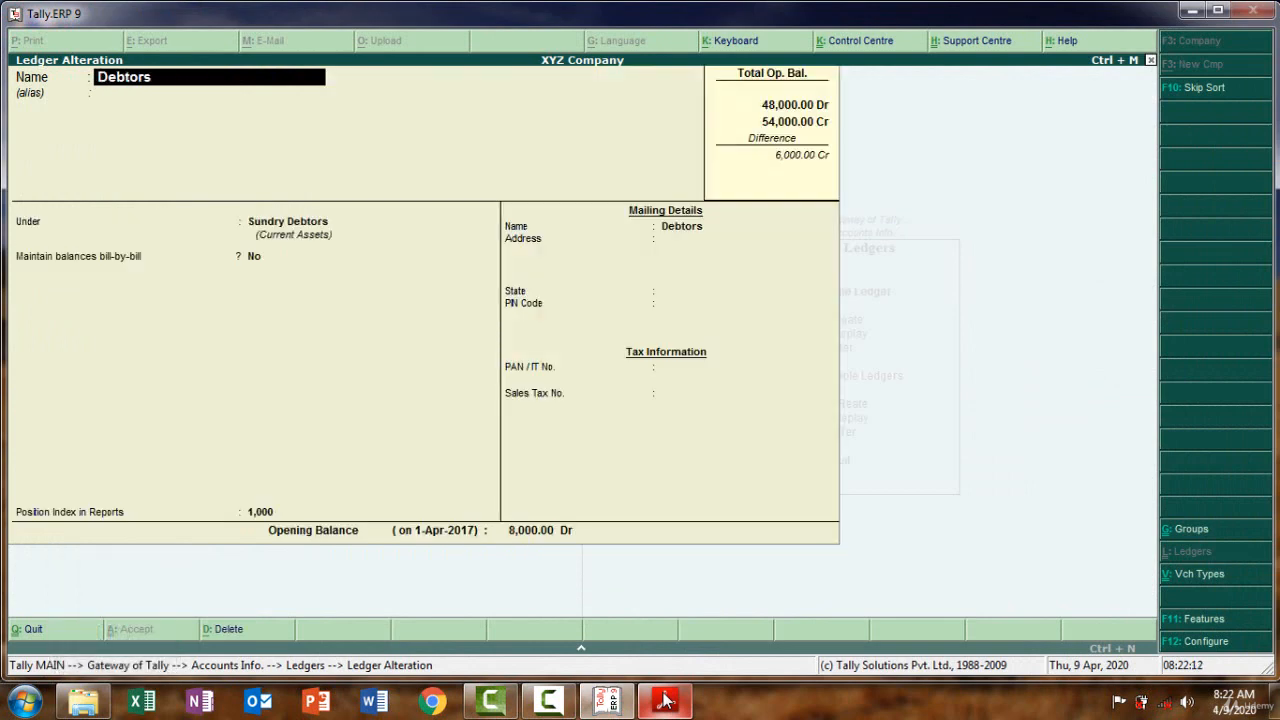
key(Page_Up)
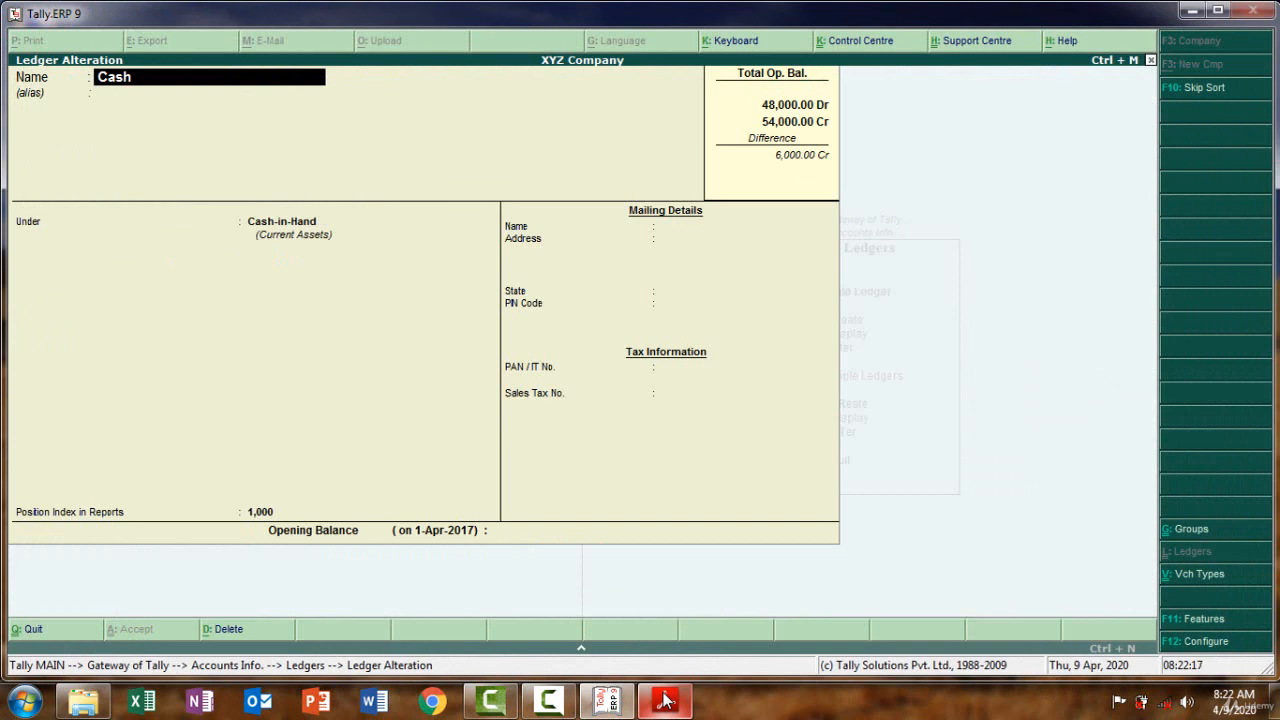
Give the Cash ledger a 12,000 Dr opening balance and save it
key(Return)
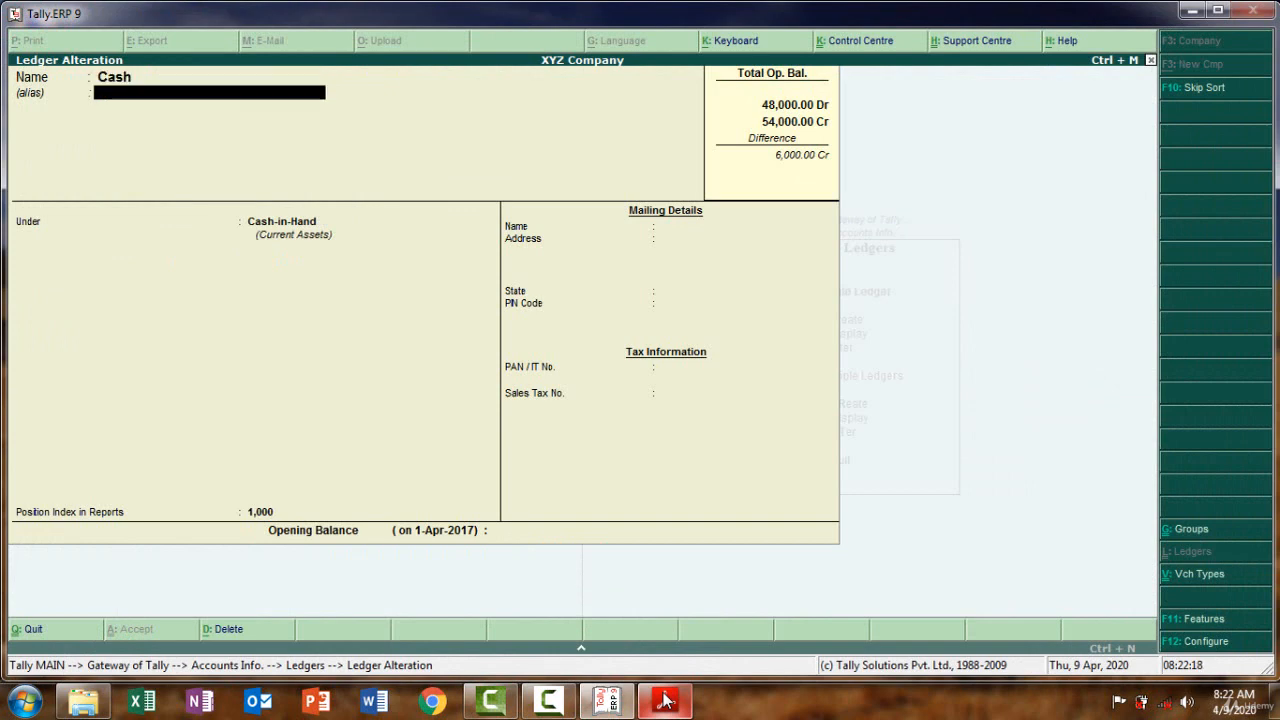
key(Return)
click(668, 704)
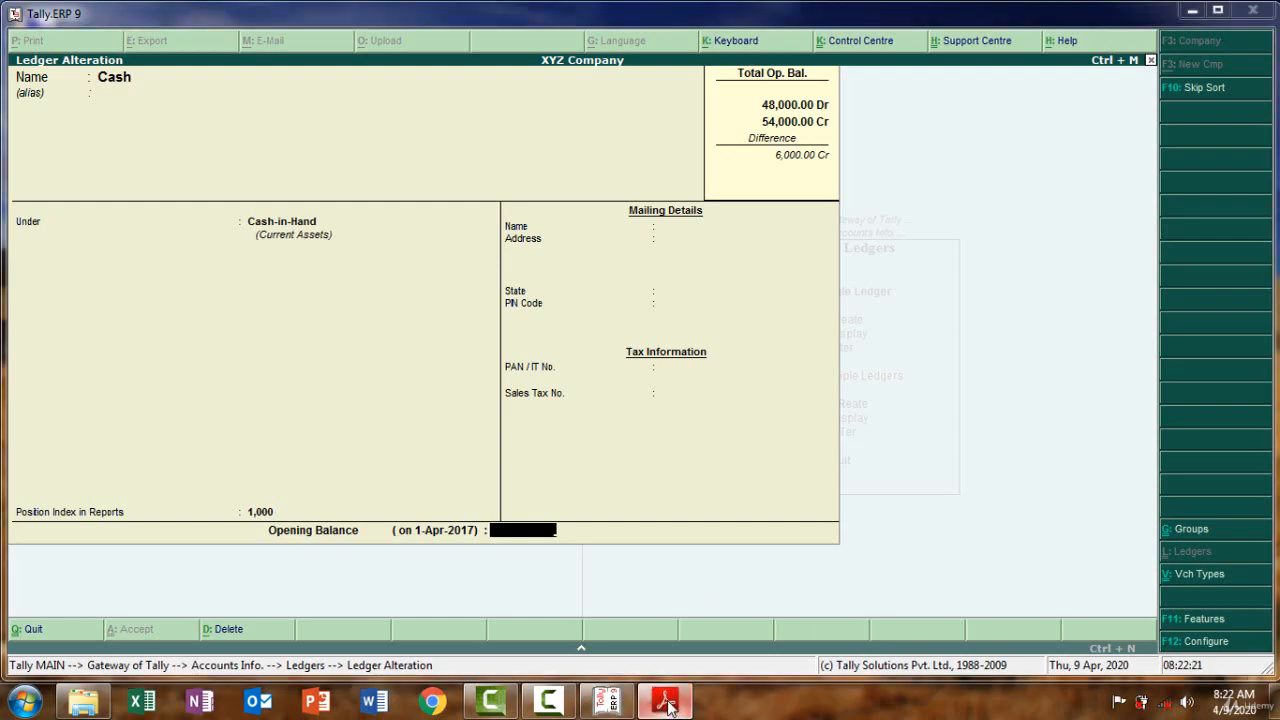
click(668, 704)
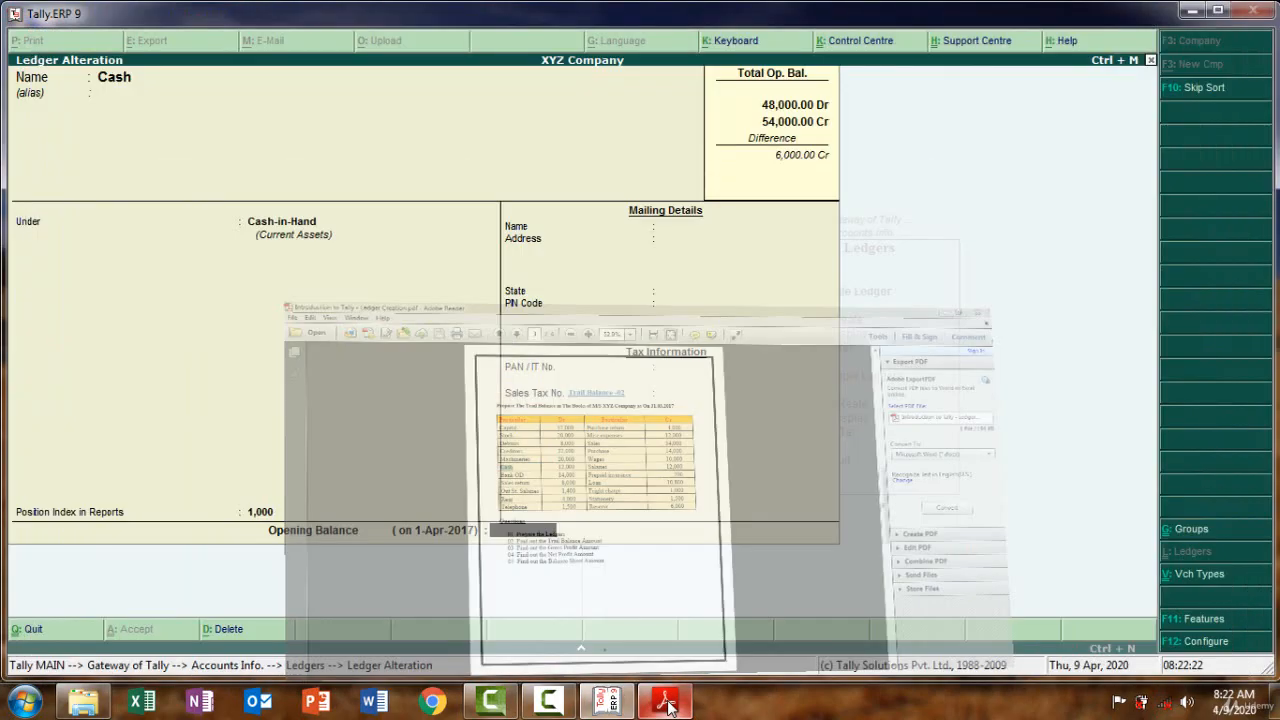
text(12000)
key(Return)
key(Return)
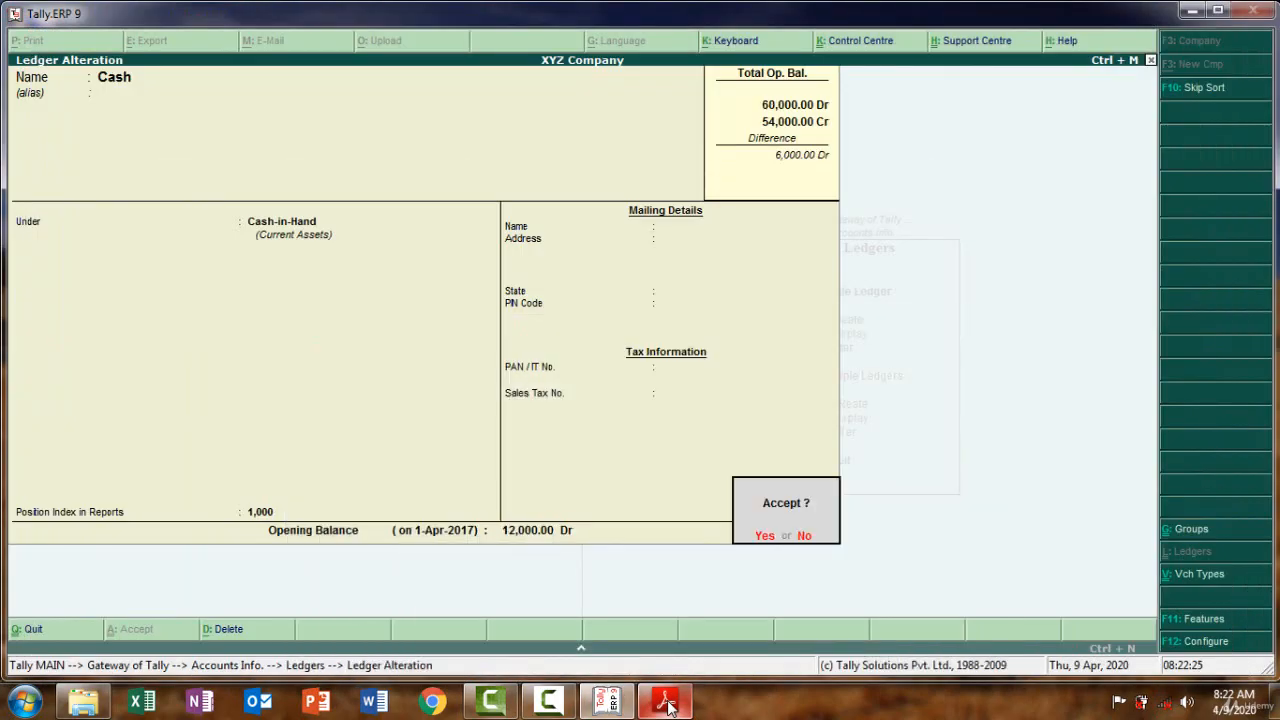
key(y)
click(668, 704)
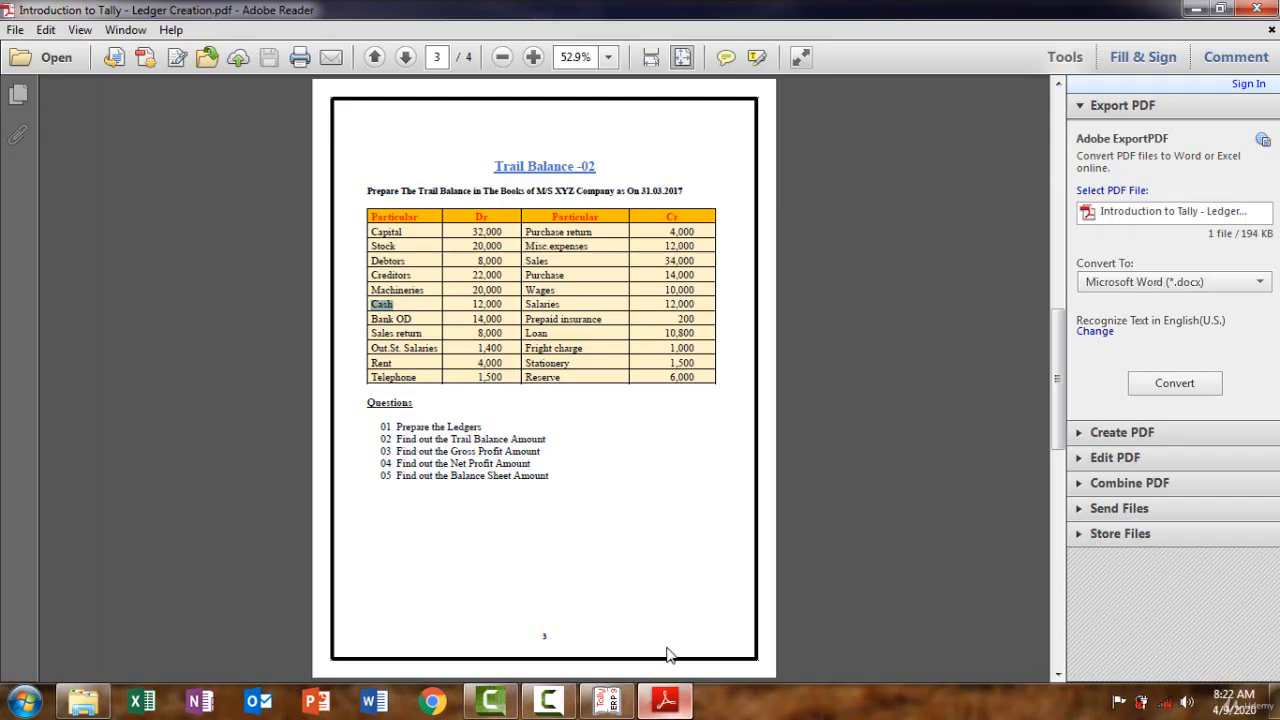
Copy 'Bank OD' from the trial balance PDF and paste it as the ledger name
click(424, 318)
drag(424, 318, 372, 321)
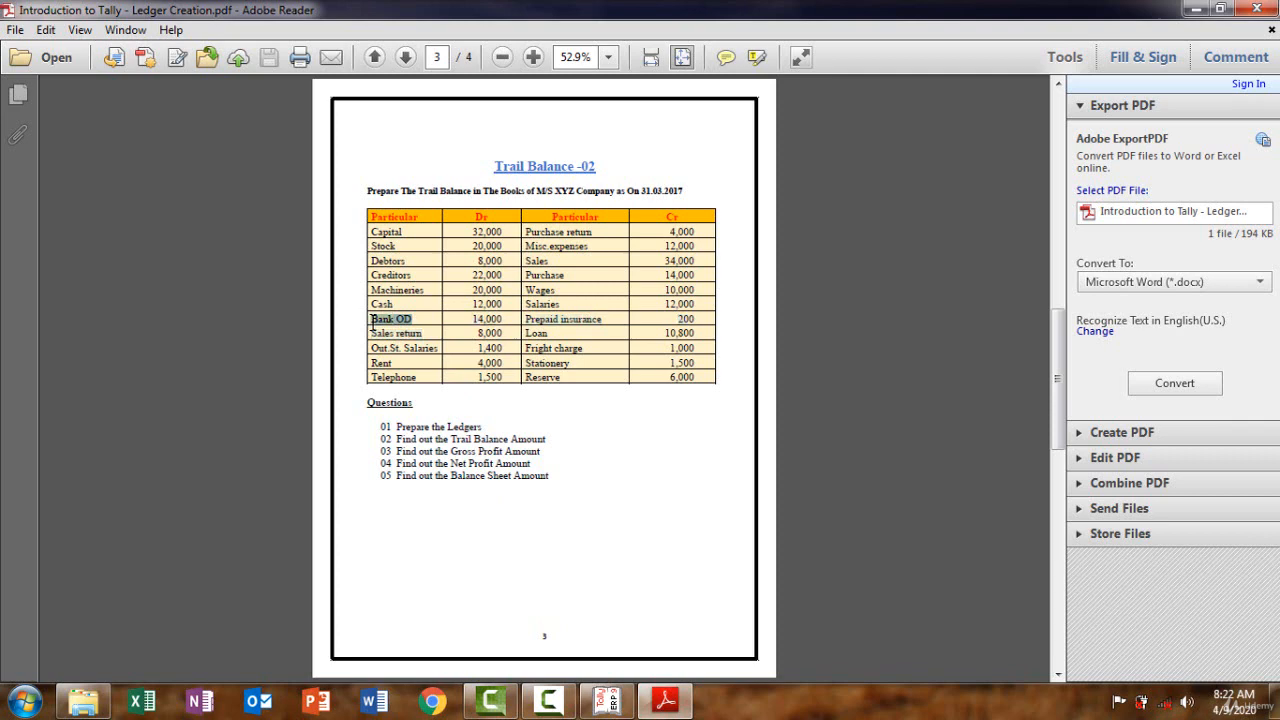
click(666, 705)
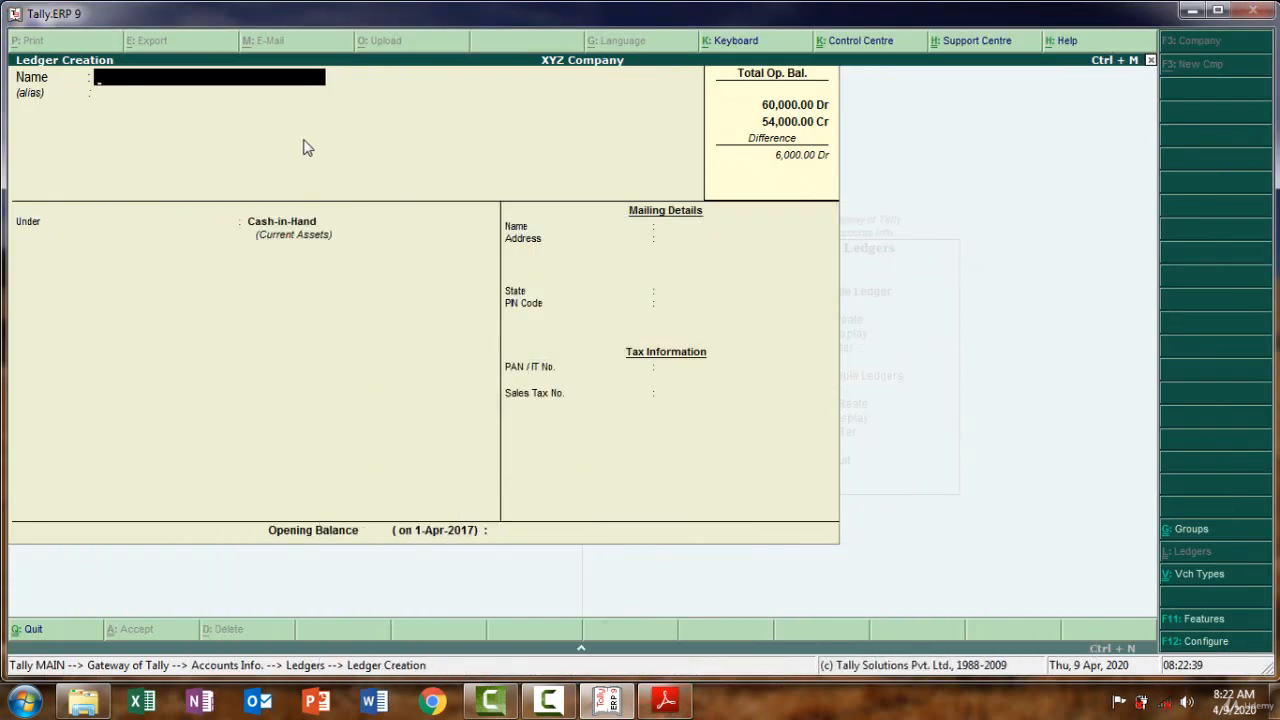
key(ctrl+alt+v)
key(Return)
key(Return)
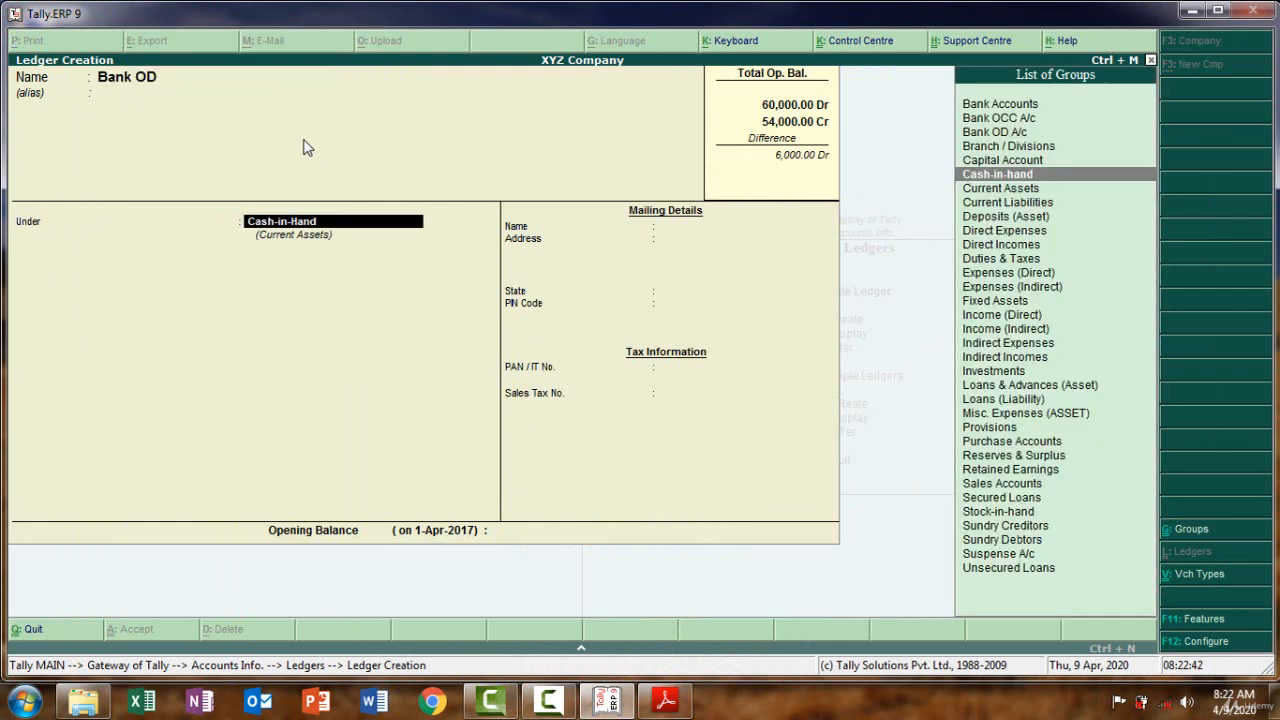
Place Bank OD under the Bank OD A/c group, keeping the default reconciliation date
text(B)
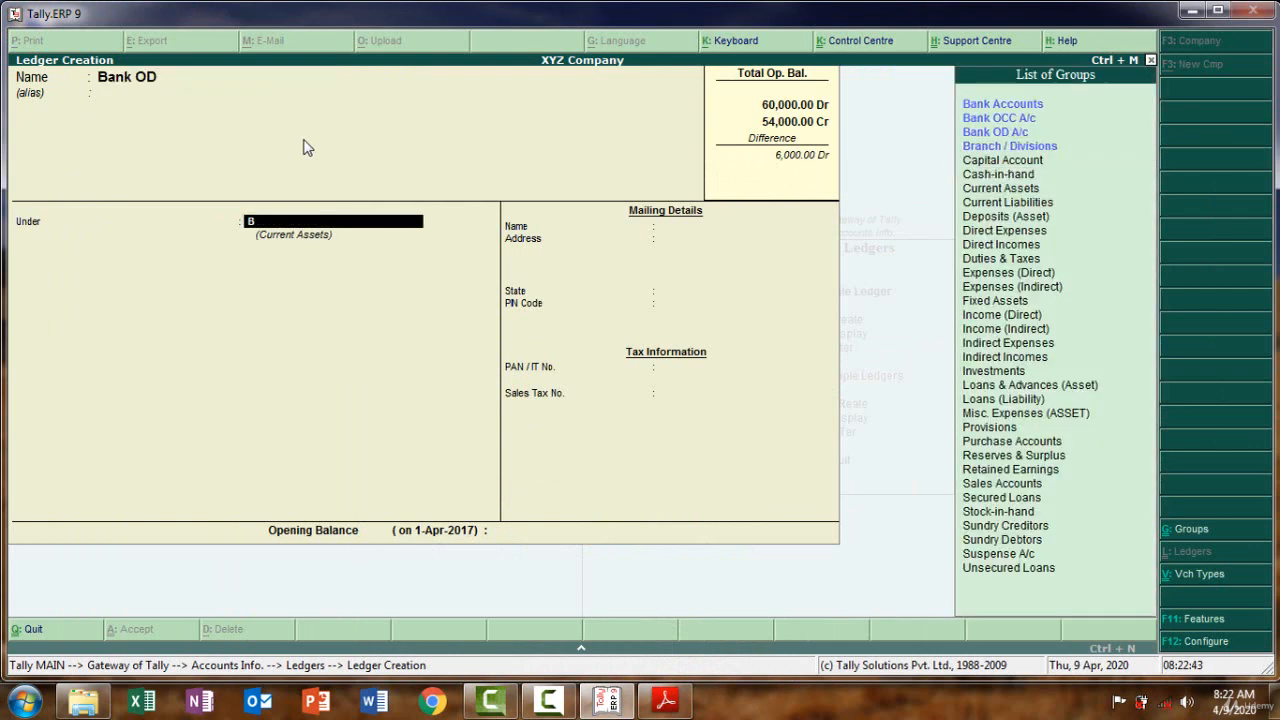
click(998, 131)
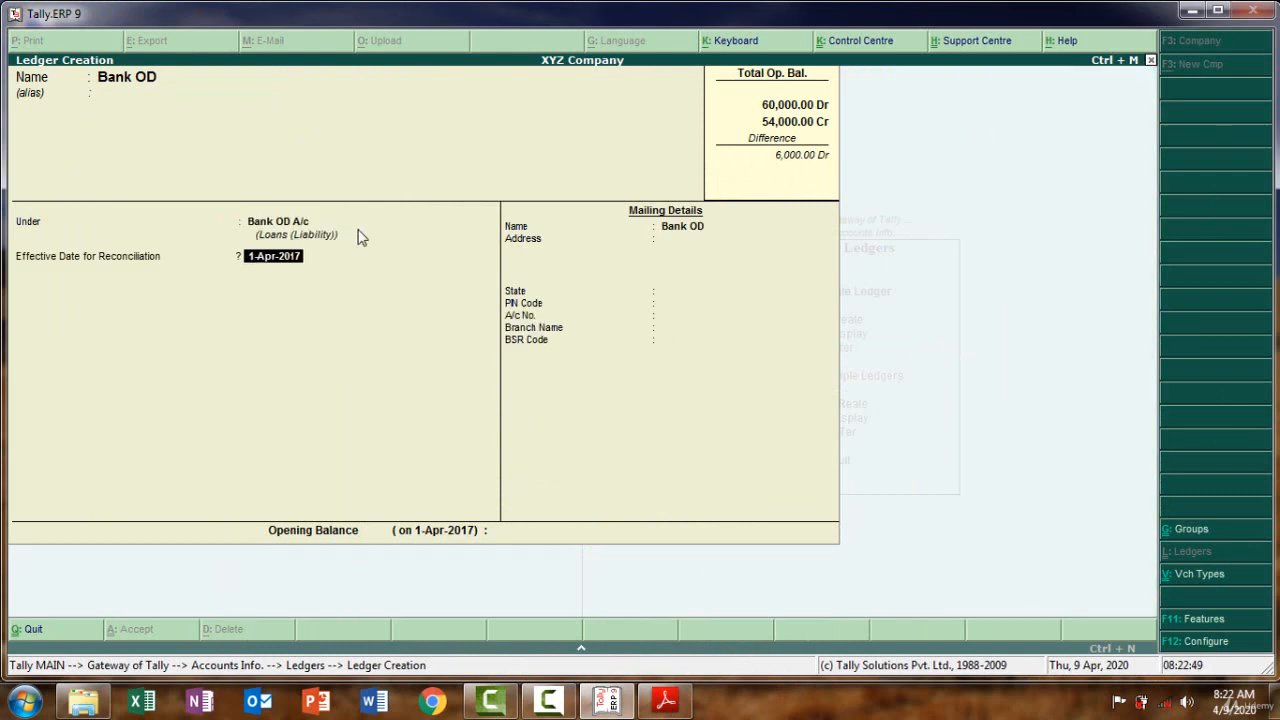
key(Return)
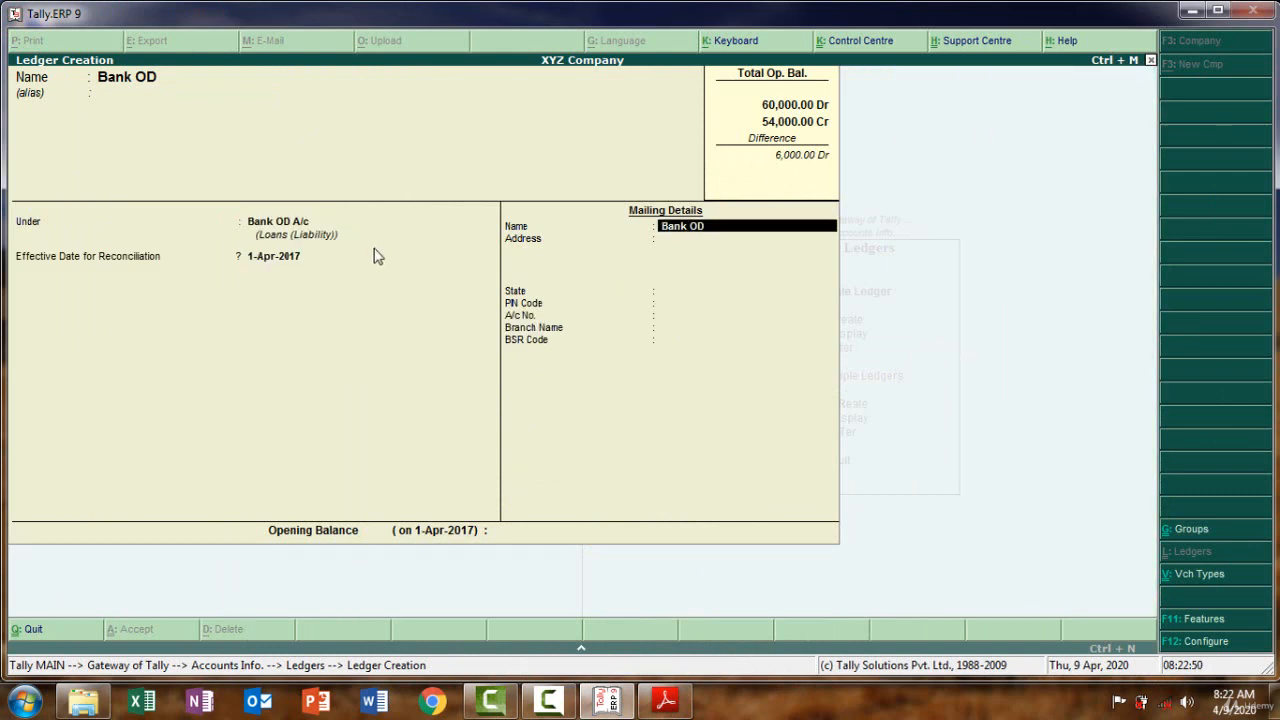
key(Return)
key(Return)
key(Return)
key(Return)
key(Return)
key(Return)
key(Return)
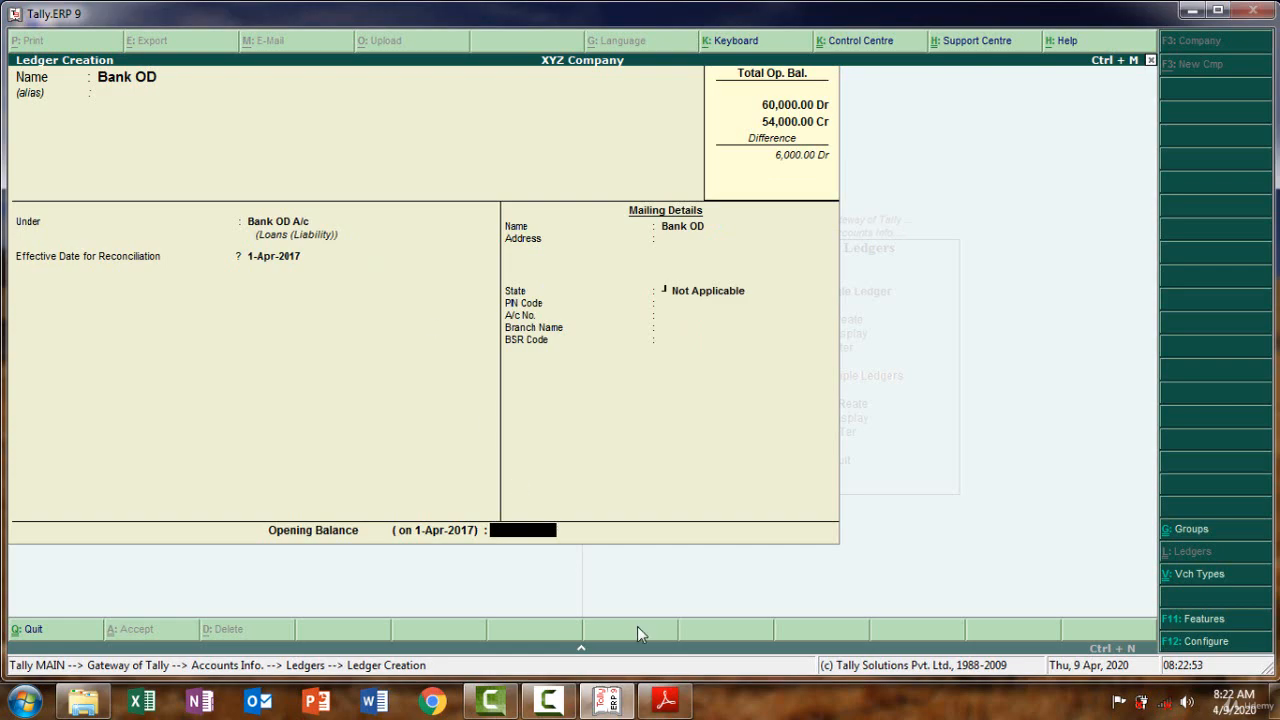
Enter a 14,000 Cr opening balance and save the Bank OD ledger
click(665, 701)
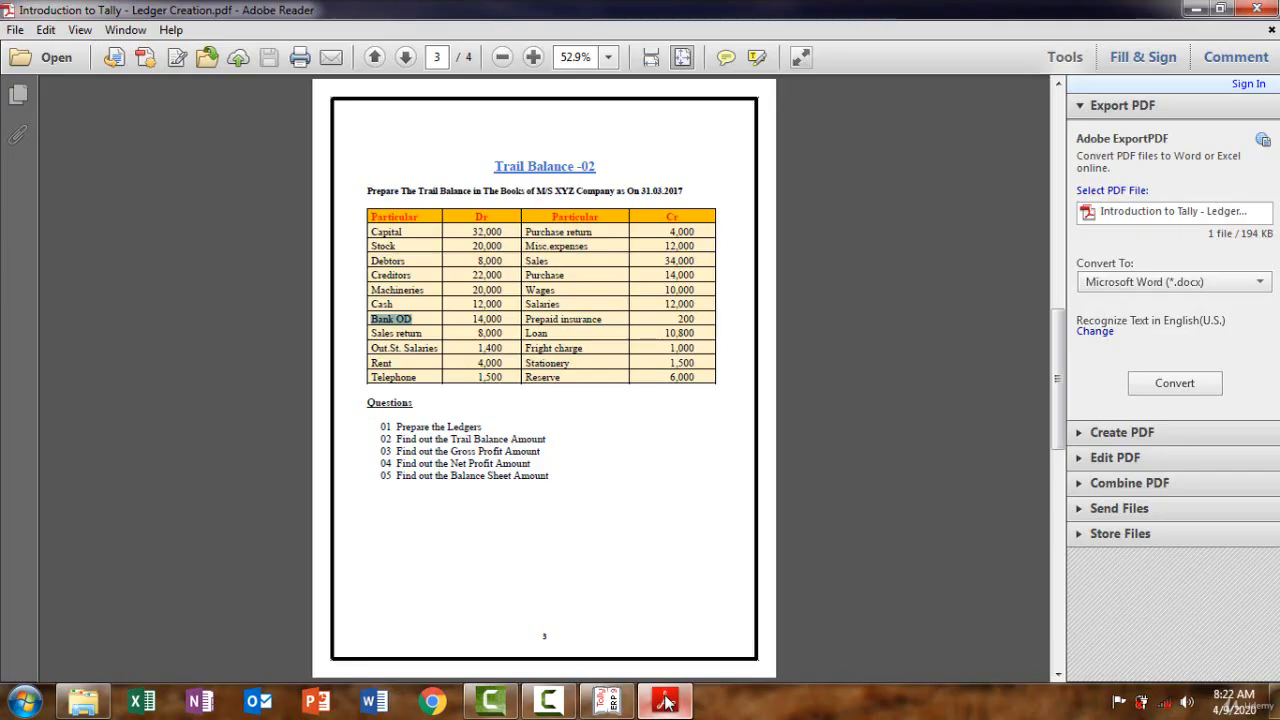
click(665, 701)
text(14000)
key(Return)
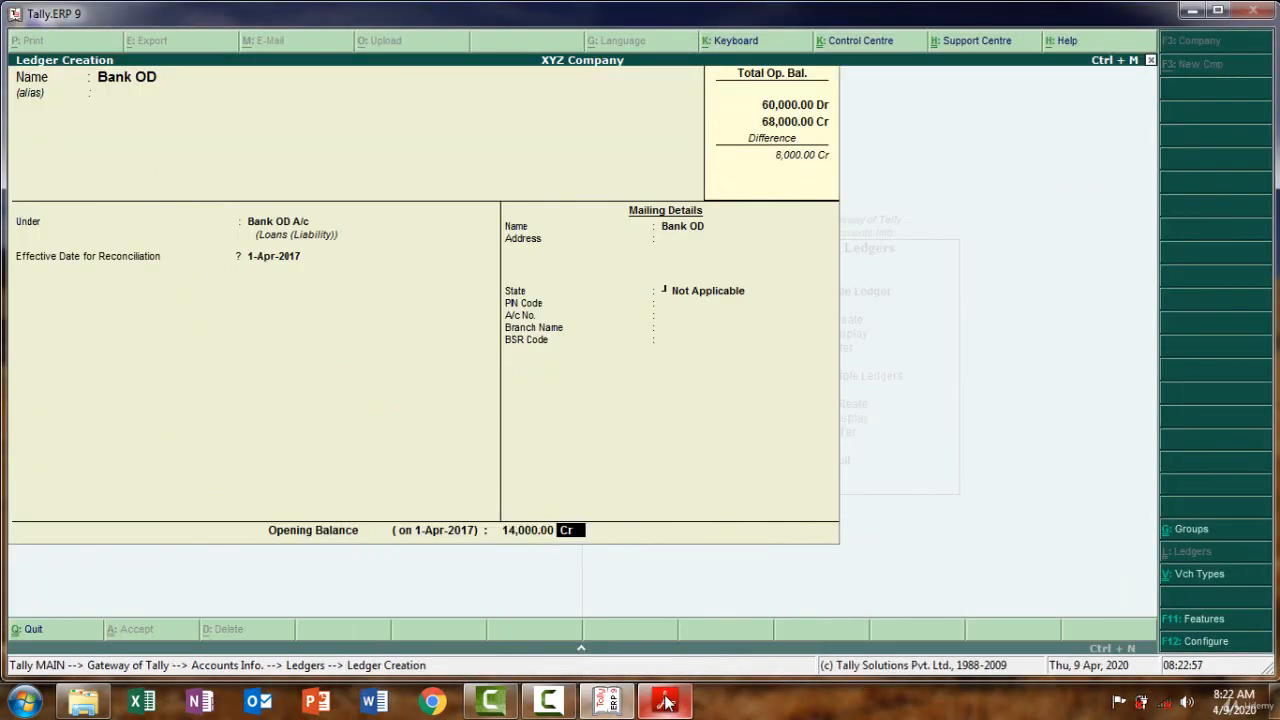
key(Return)
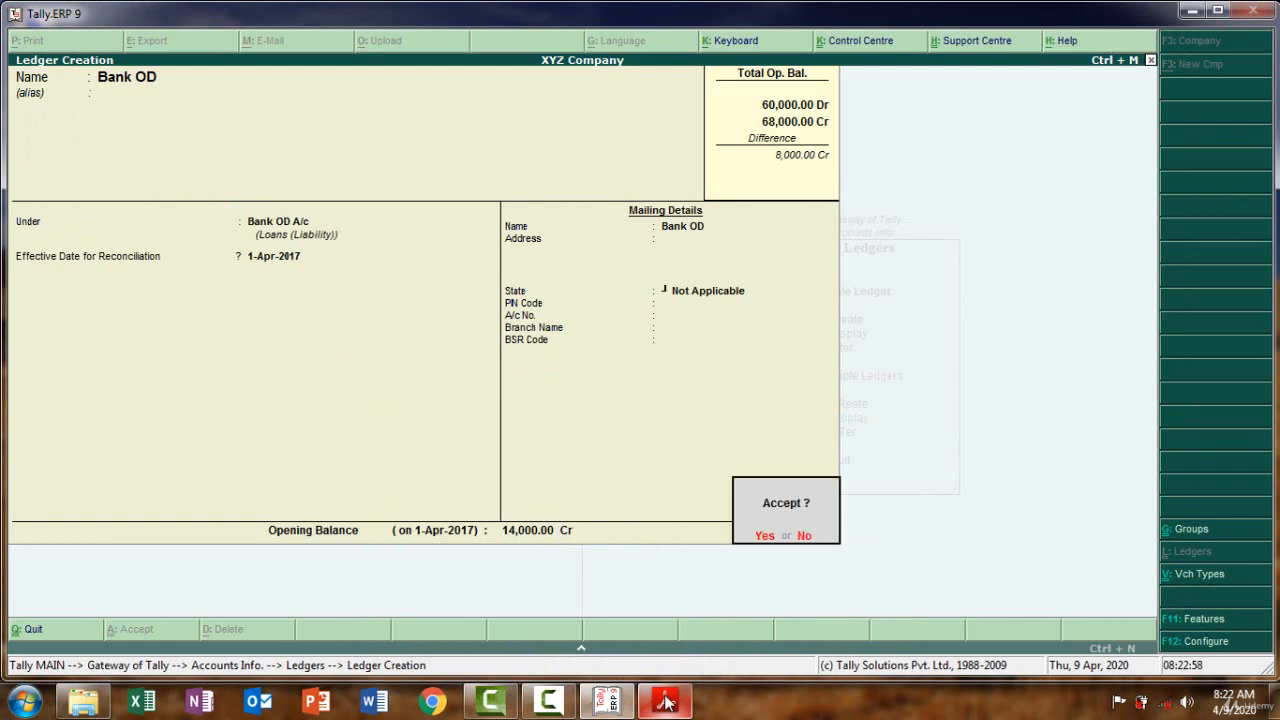
key(Return)
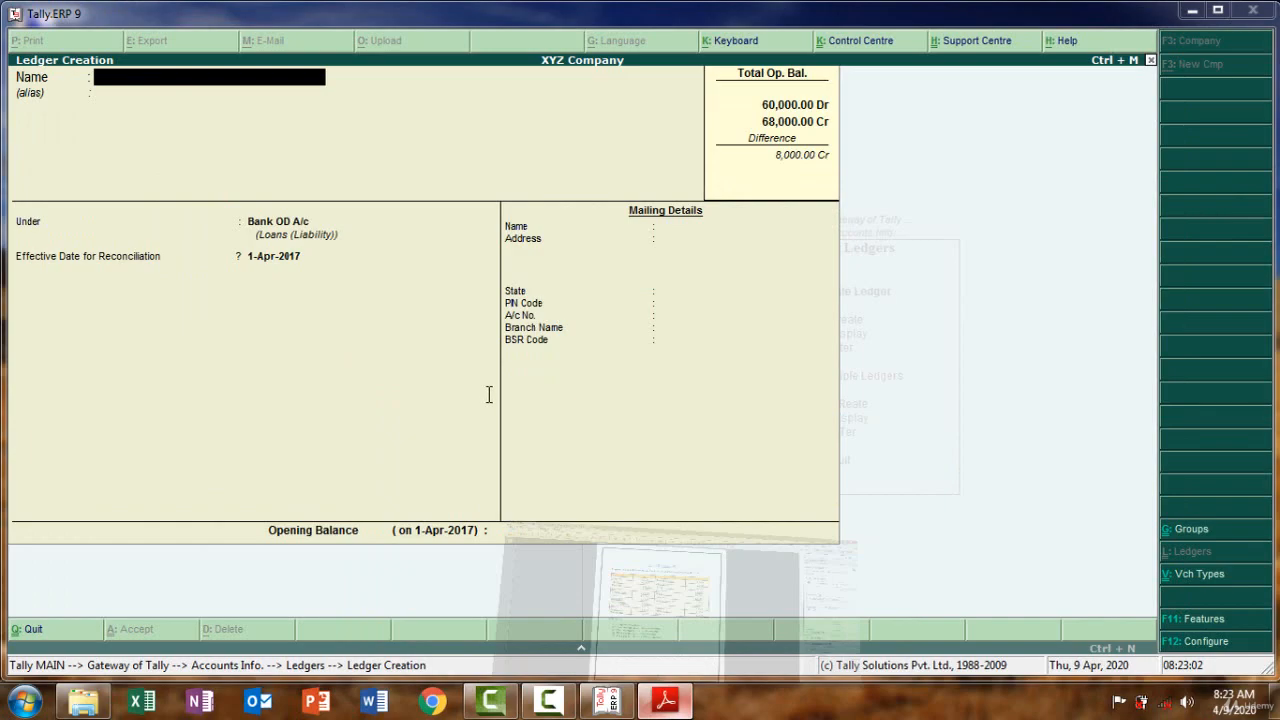
key(alt+Tab)
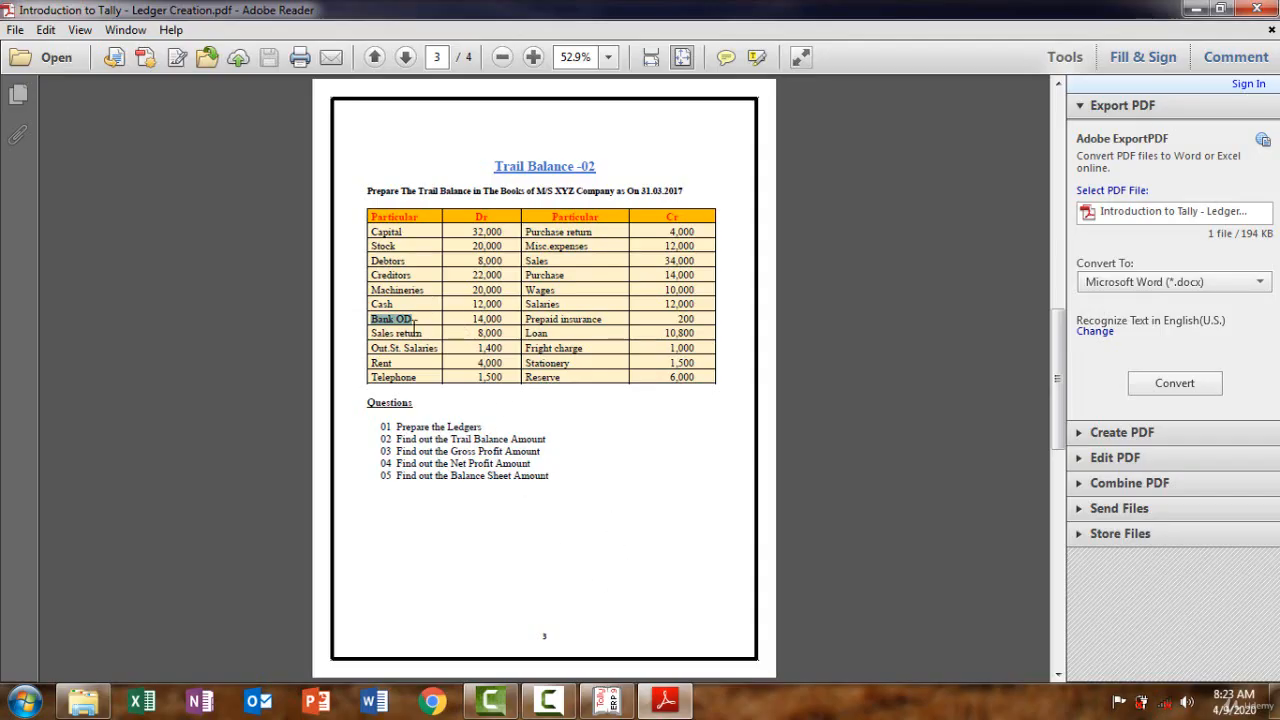
Copy 'Sales return' from the trial balance PDF and paste it as the ledger name
drag(371, 333, 422, 333)
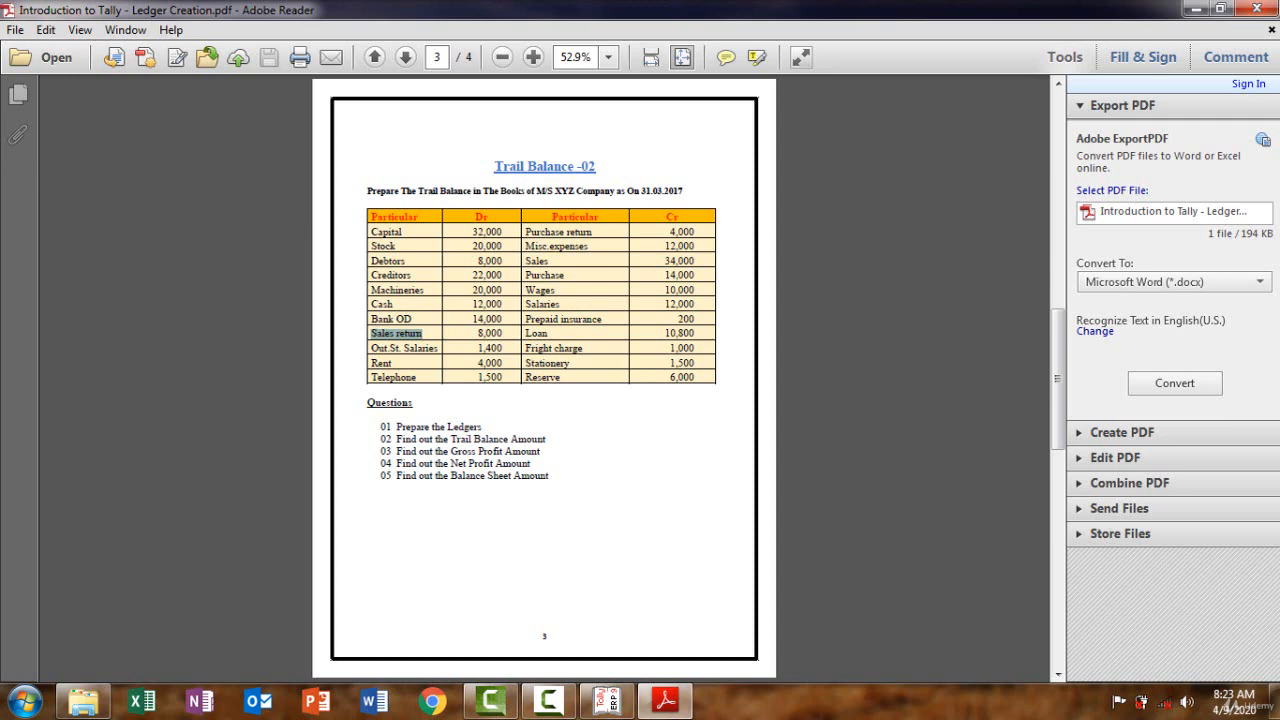
click(665, 701)
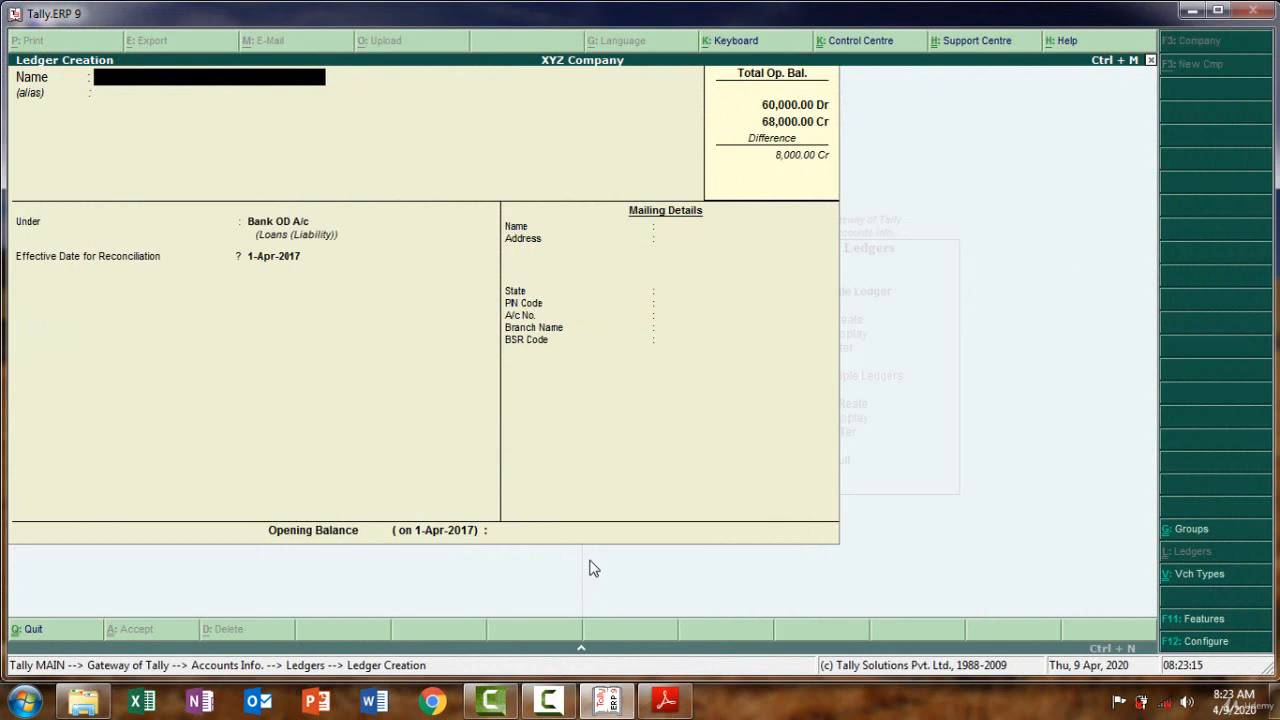
key(ctrl+alt+v)
key(Return)
key(Return)
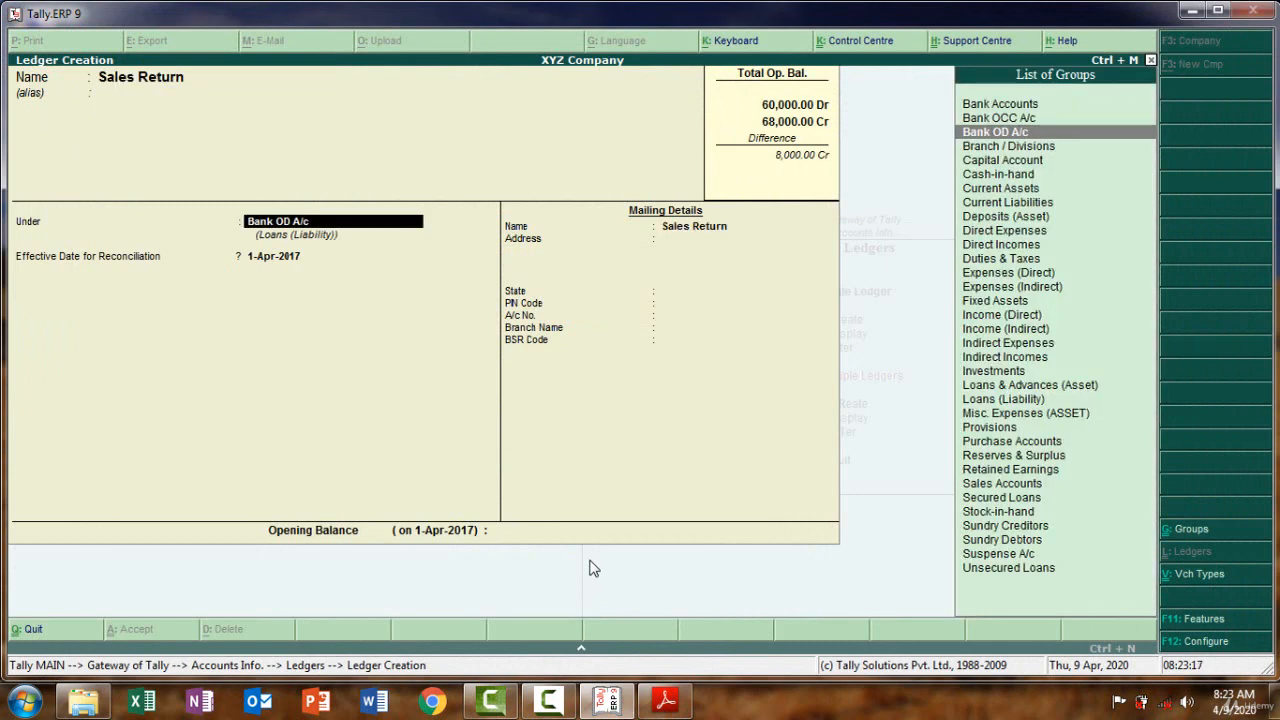
Put Sales Return under Sales Accounts with an 8,000 Dr opening balance and save
text(Sa)
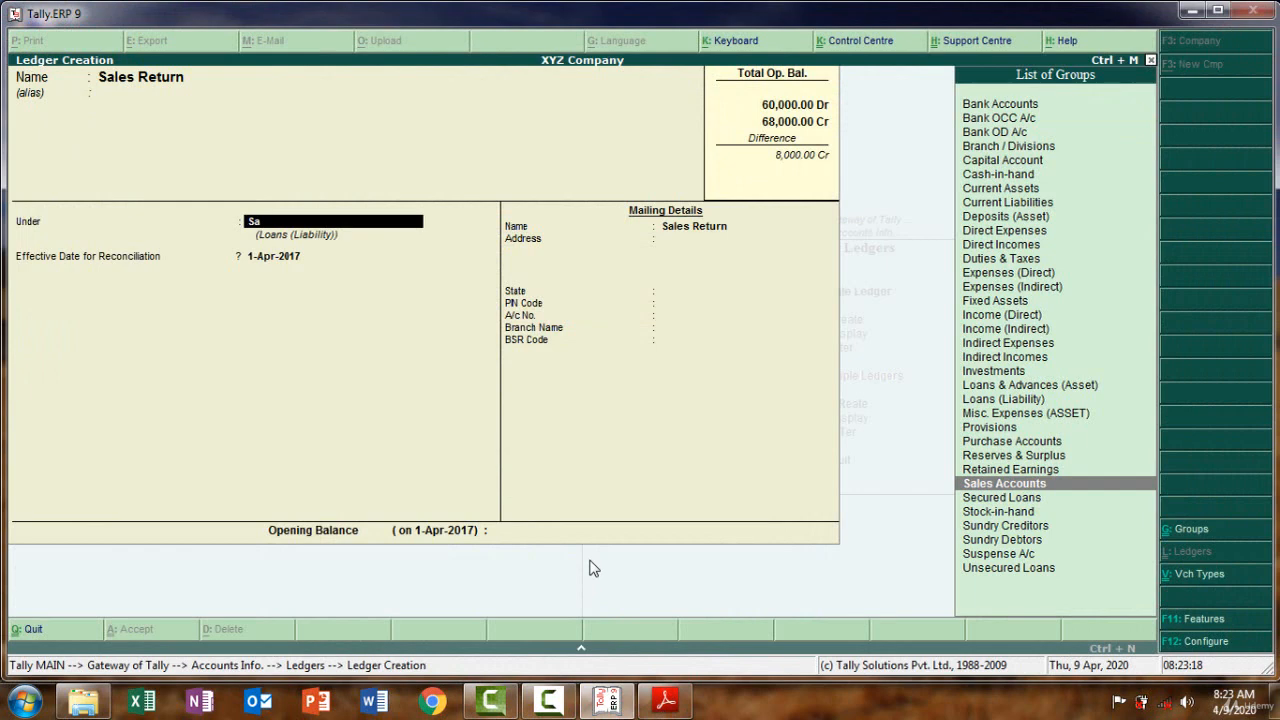
key(Return)
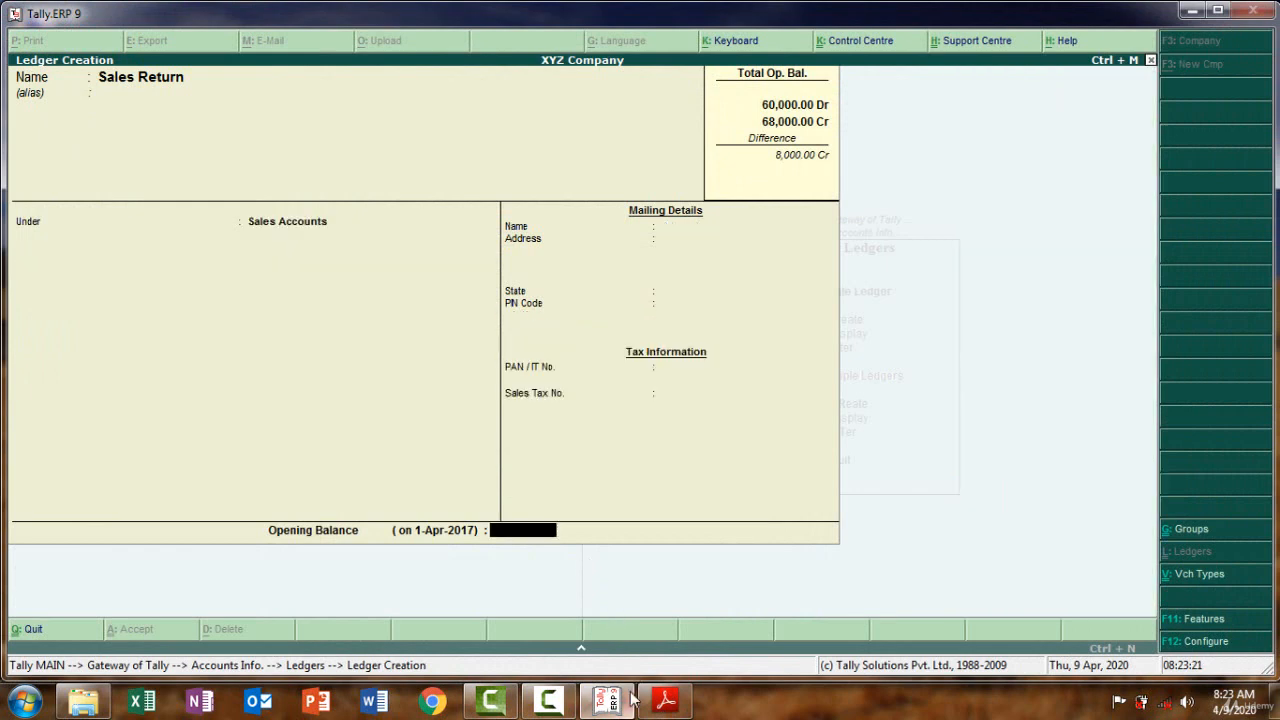
click(665, 703)
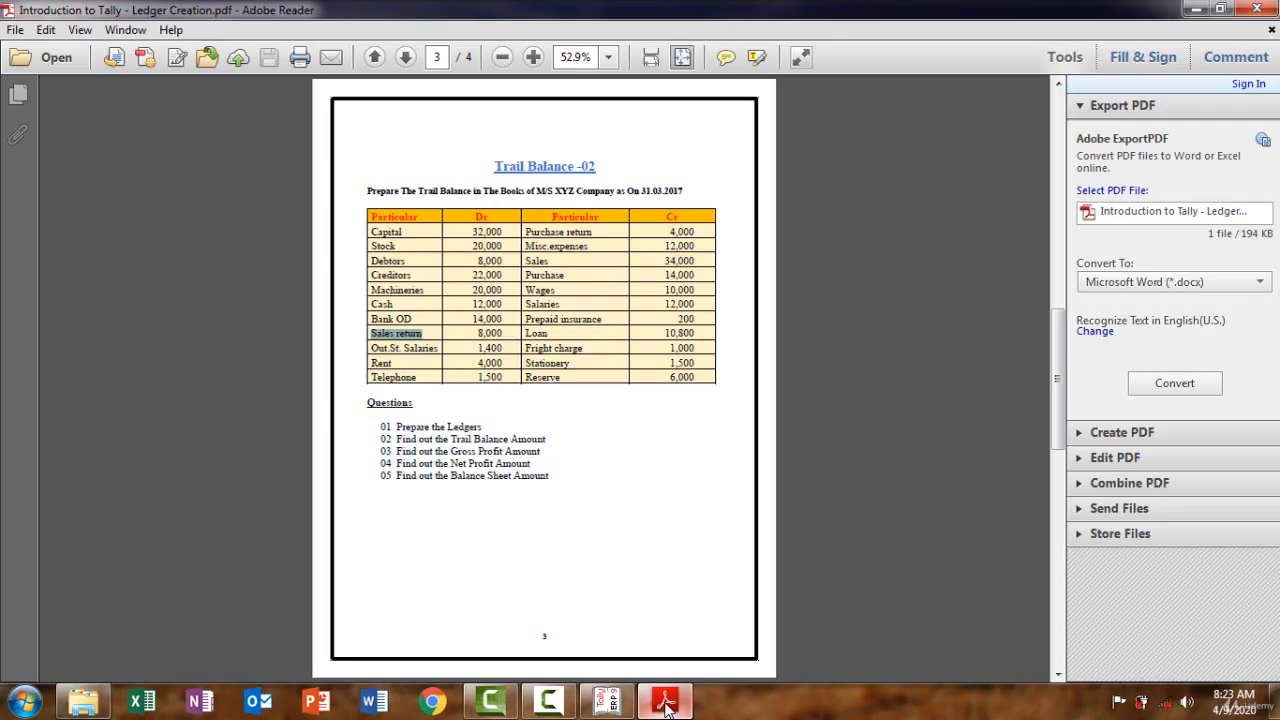
click(665, 703)
text(8000)
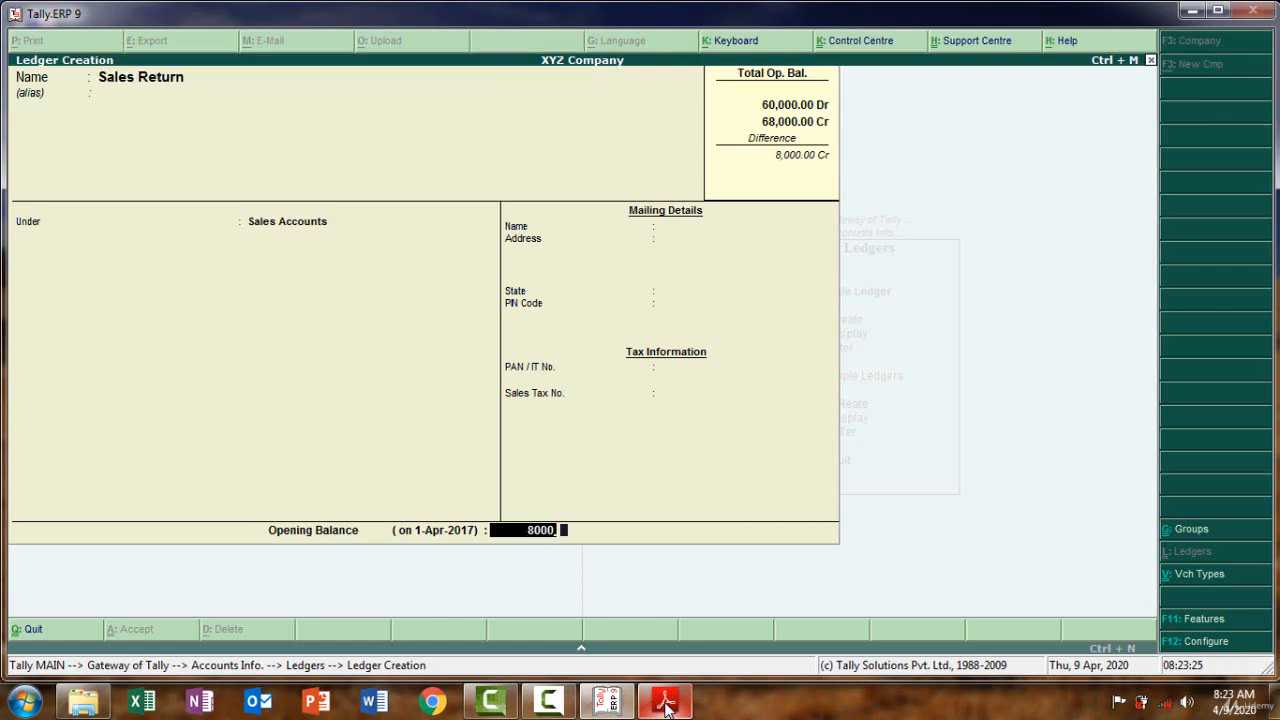
key(Return)
text(dr)
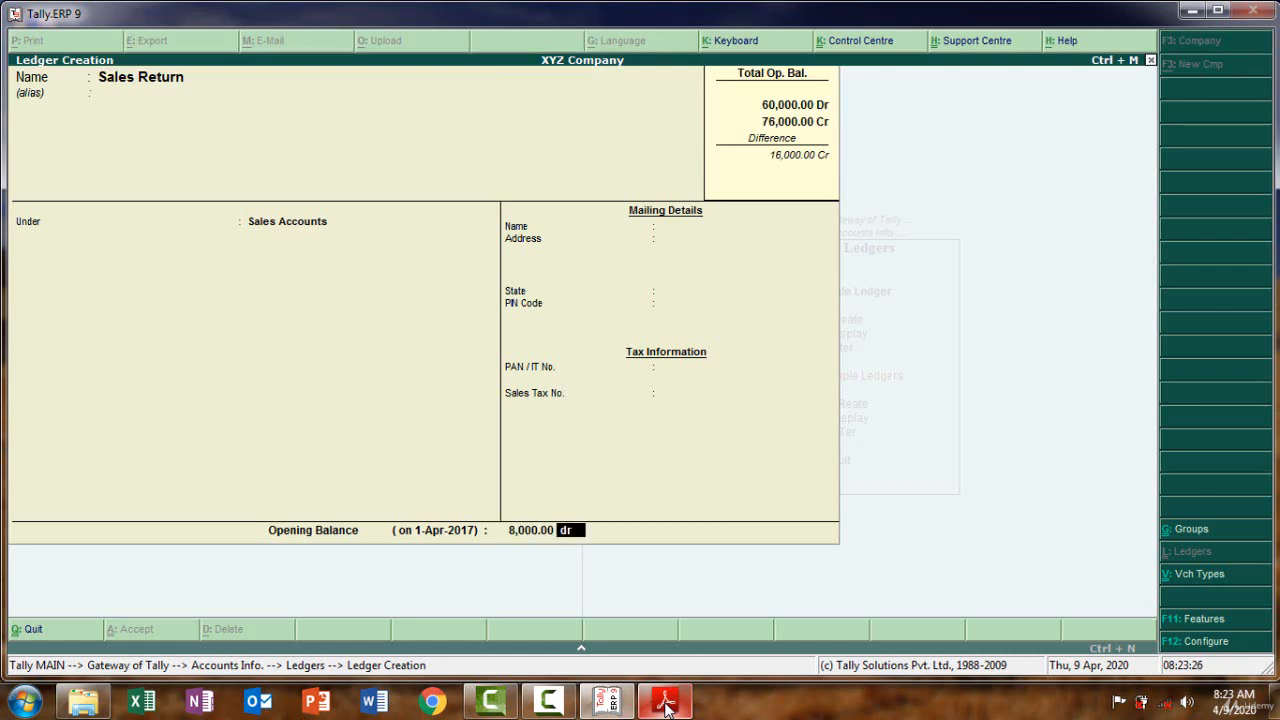
key(Return)
key(Return)
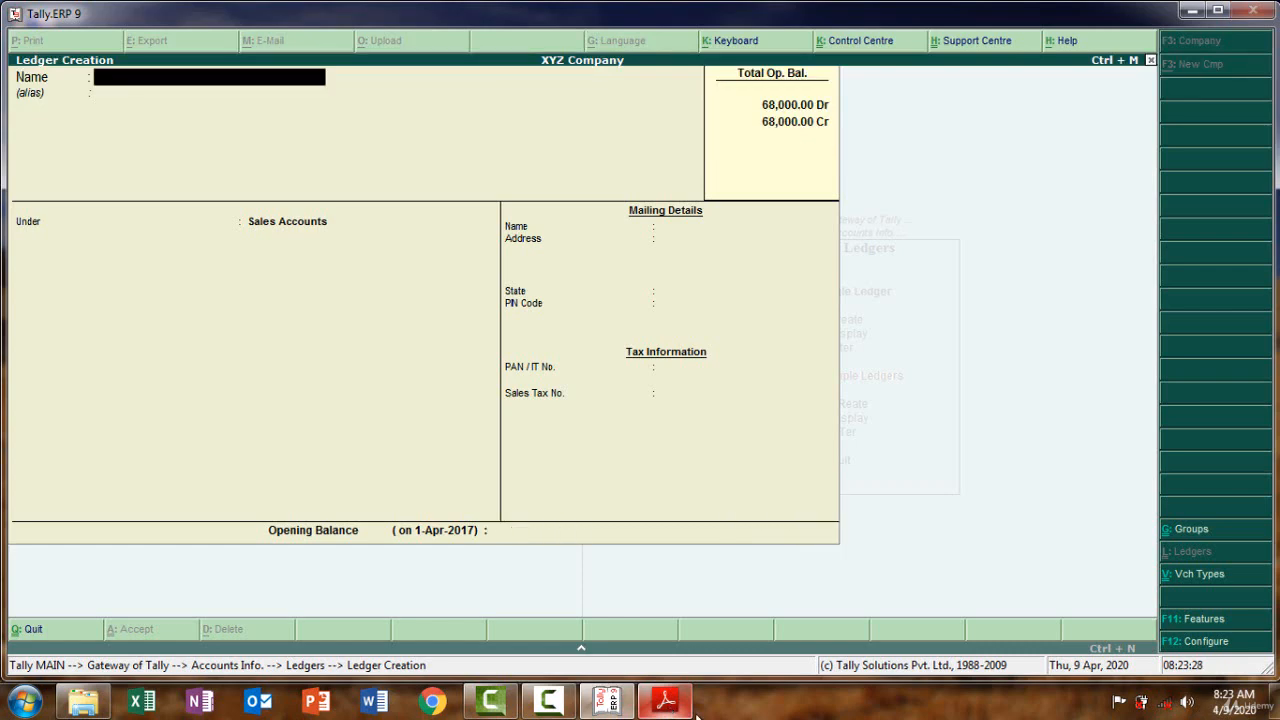
Copy 'Out.St. Salaries' from the trial balance PDF into the new ledger's Name
click(665, 703)
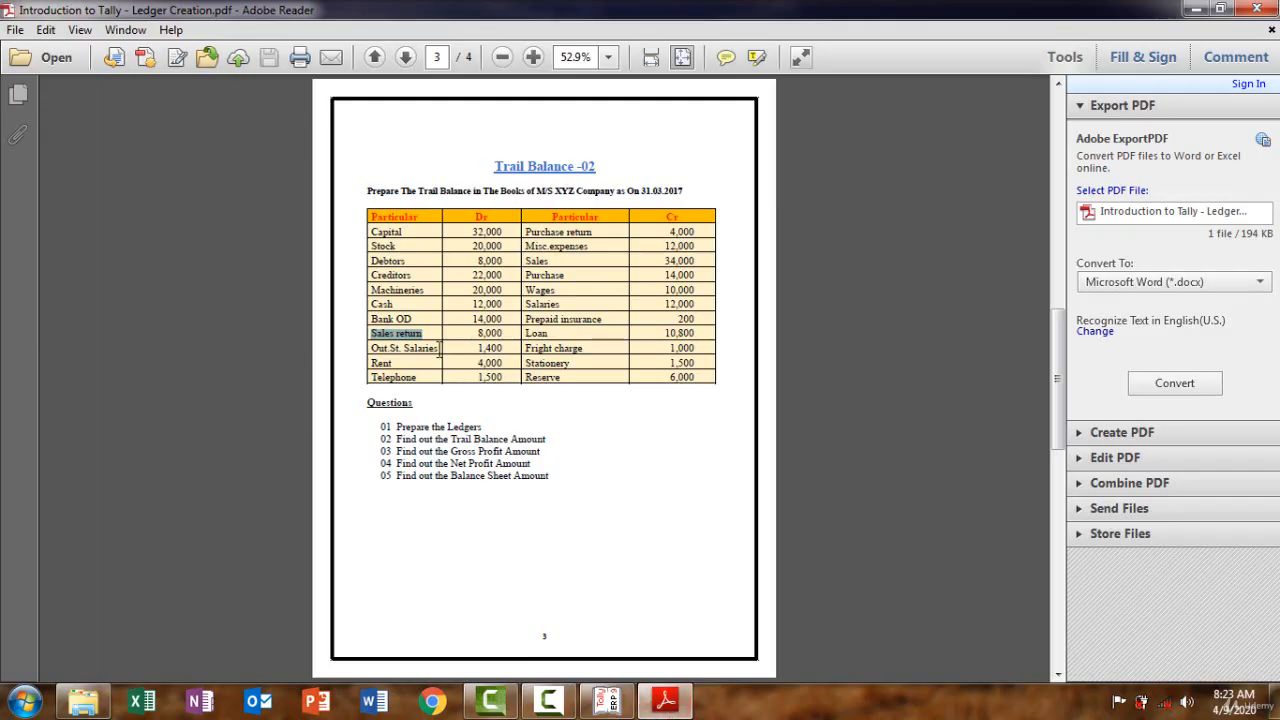
drag(438, 348, 384, 340)
click(396, 345)
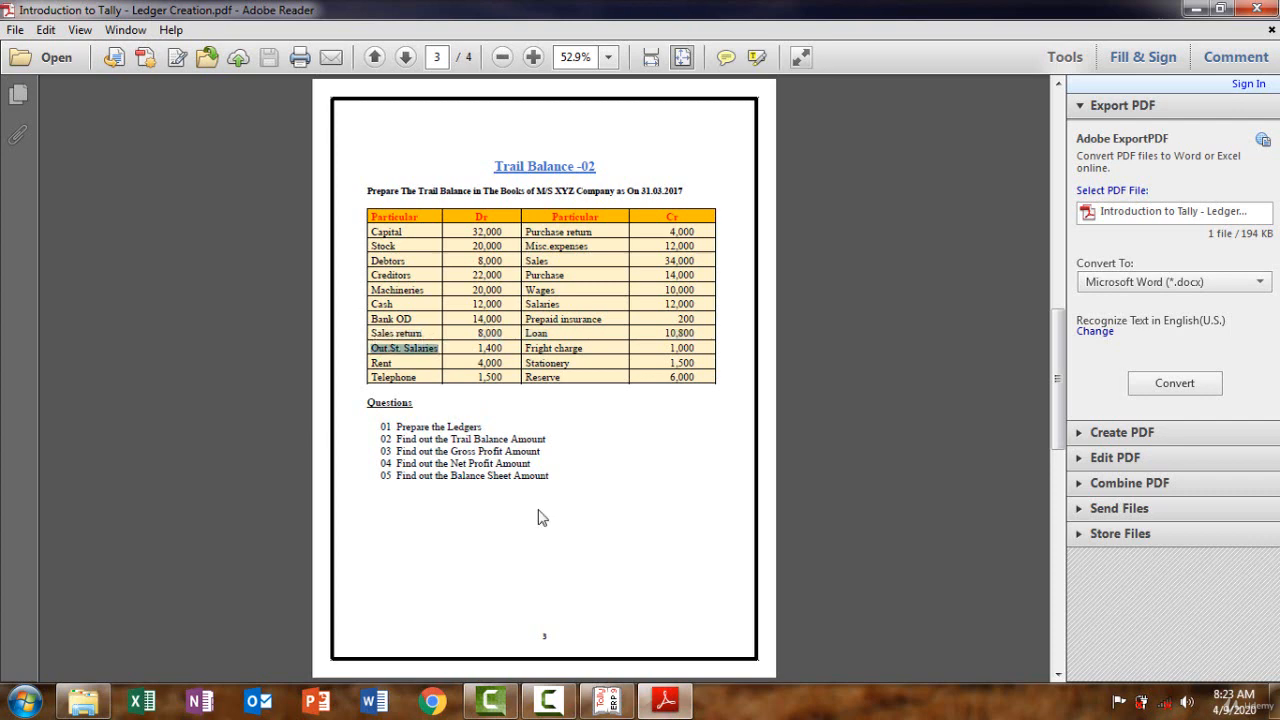
key(alt+Tab)
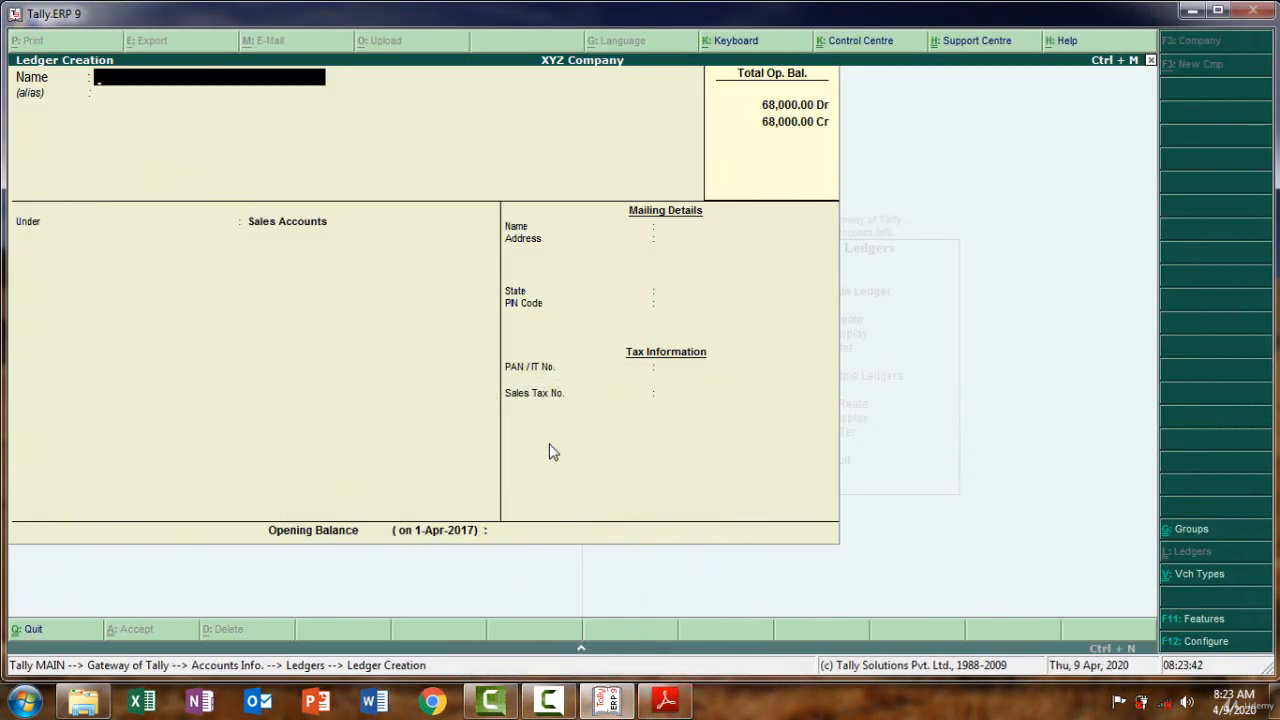
key(ctrl+alt+v)
key(Return)
key(Return)
key(Return)
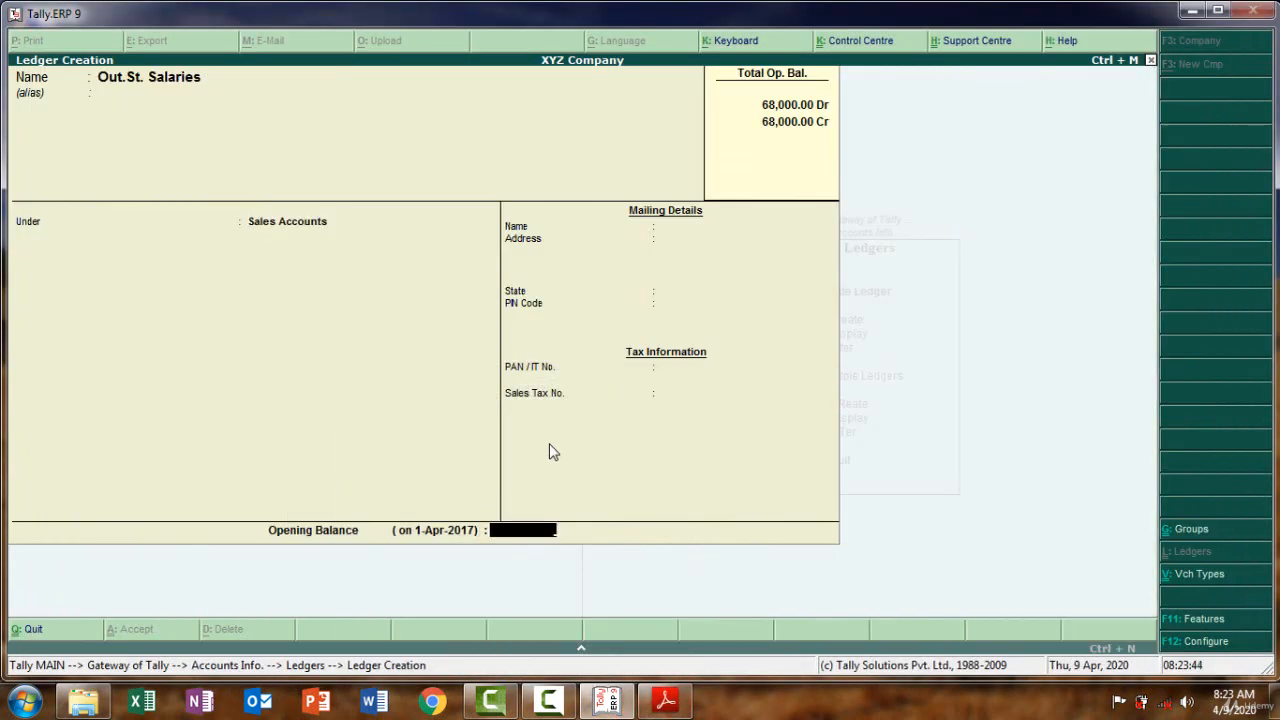
Place the Out.St. Salaries ledger under Current Liabilities
key(BackSpace)
text(Cu)
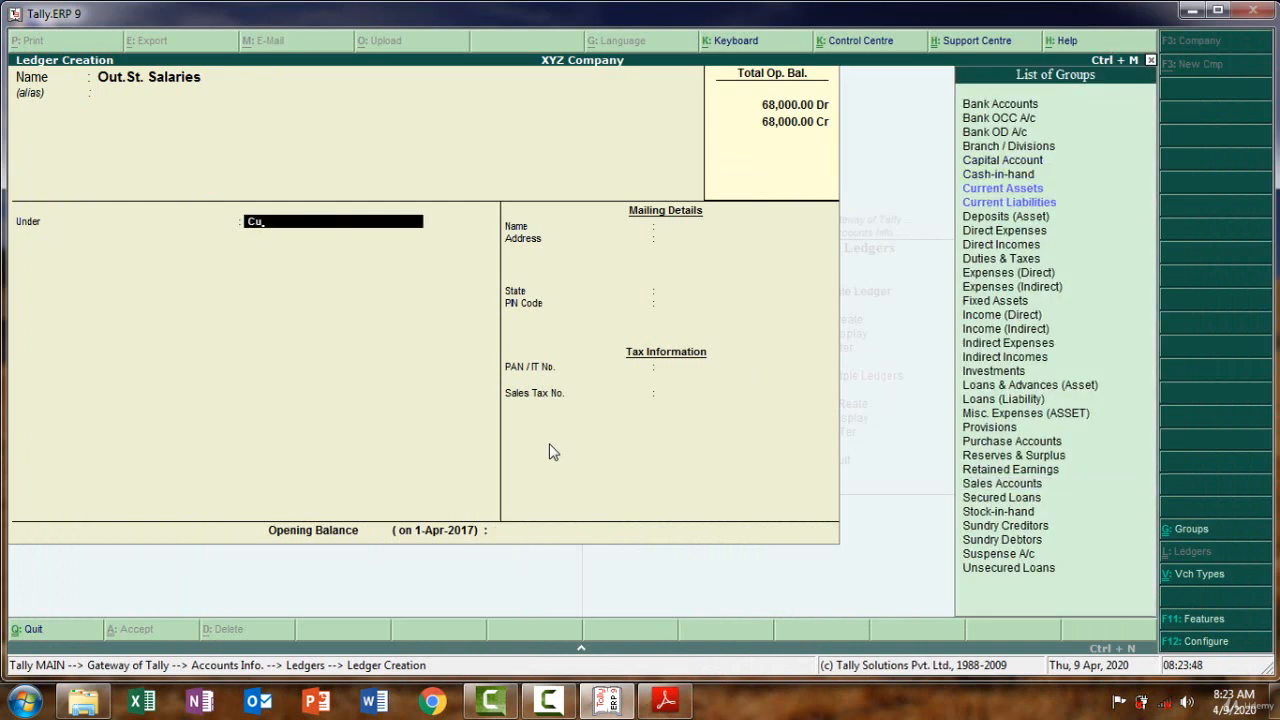
key(Down)
key(Down)
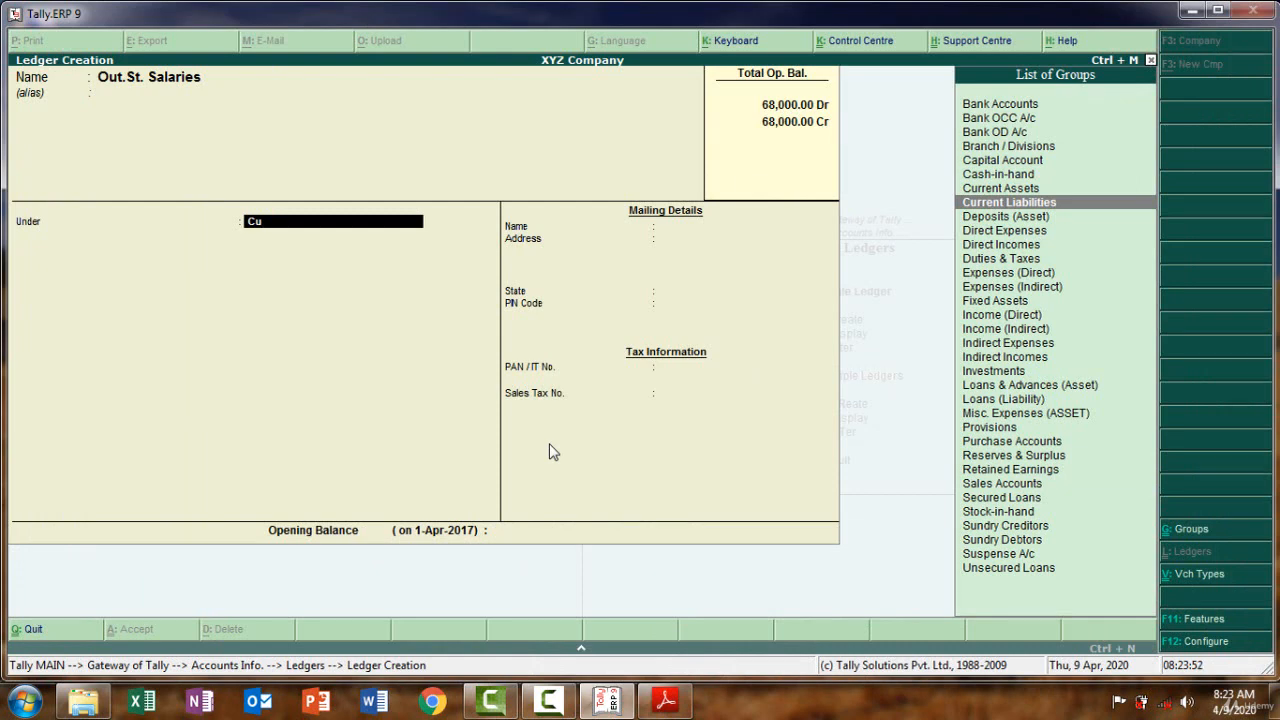
key(Return)
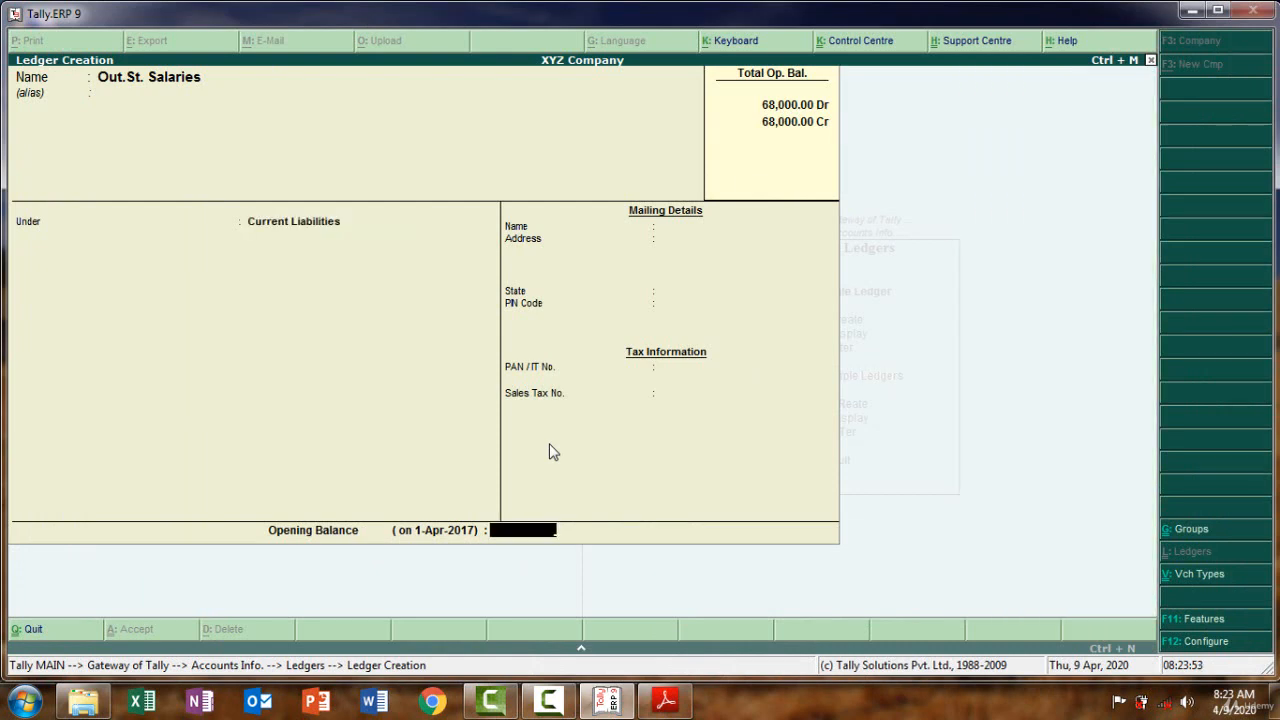
Enter a 1,400 Cr opening balance for Out.St. Salaries and save it
click(665, 704)
click(665, 704)
text(1400)
key(Return)
key(Return)
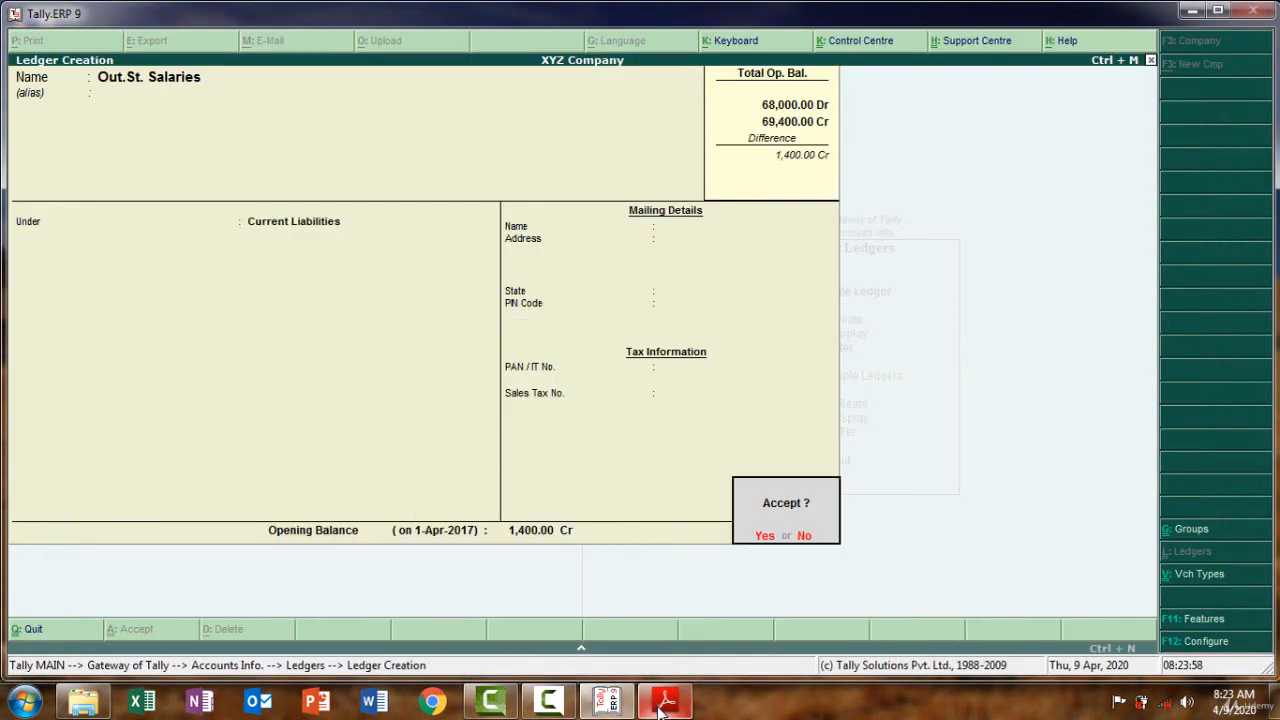
key(Return)
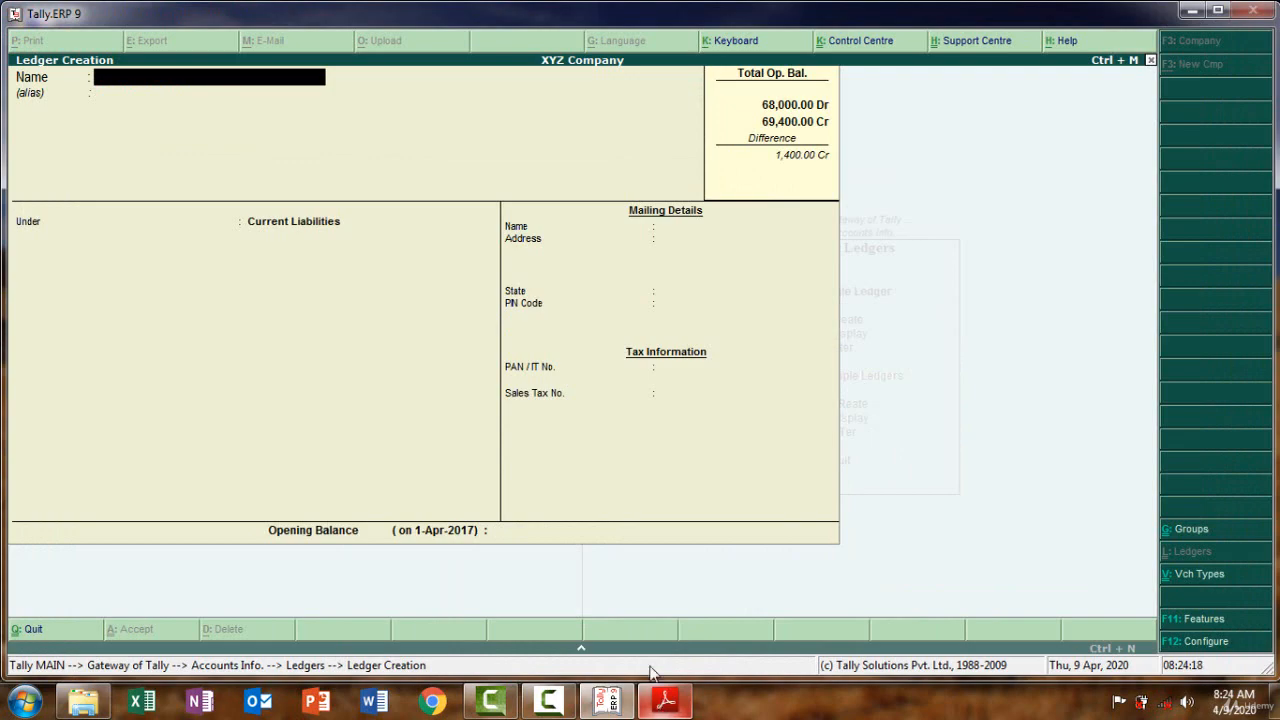
key(alt+Tab)
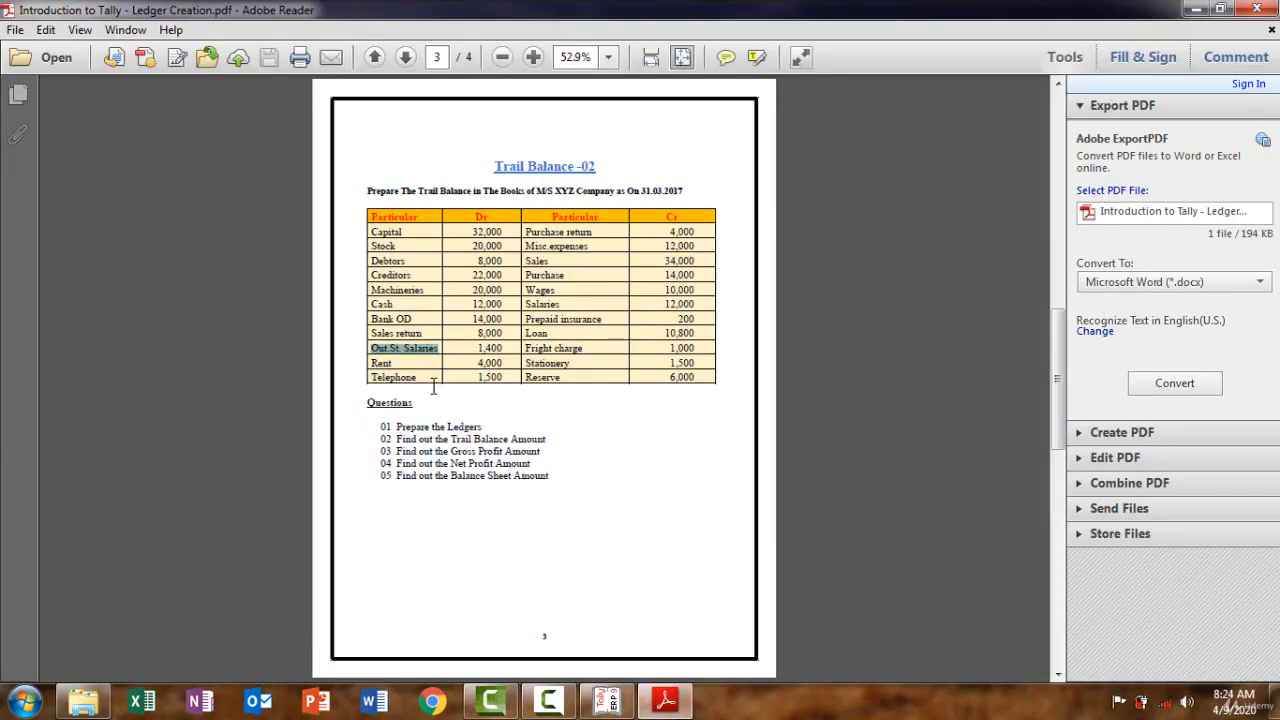
Create a ledger named 'Rent' from the PDF and place it under Indirect Expenses
drag(400, 363, 382, 363)
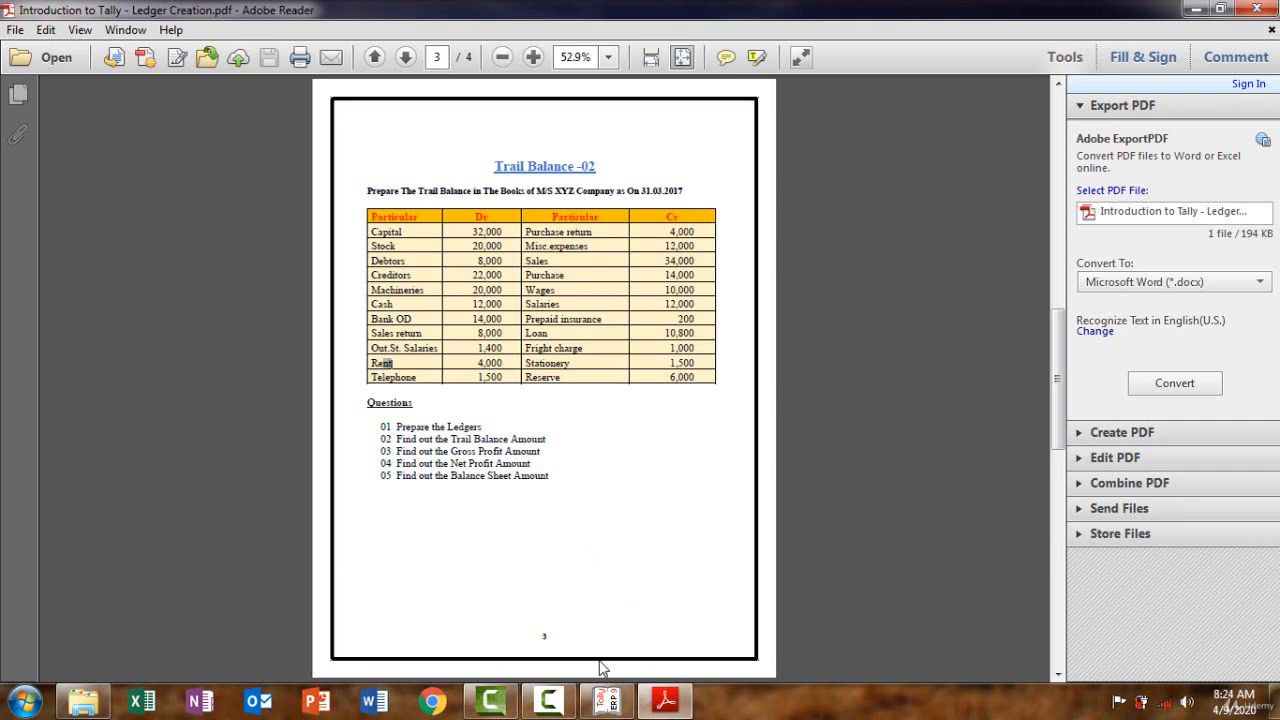
click(665, 708)
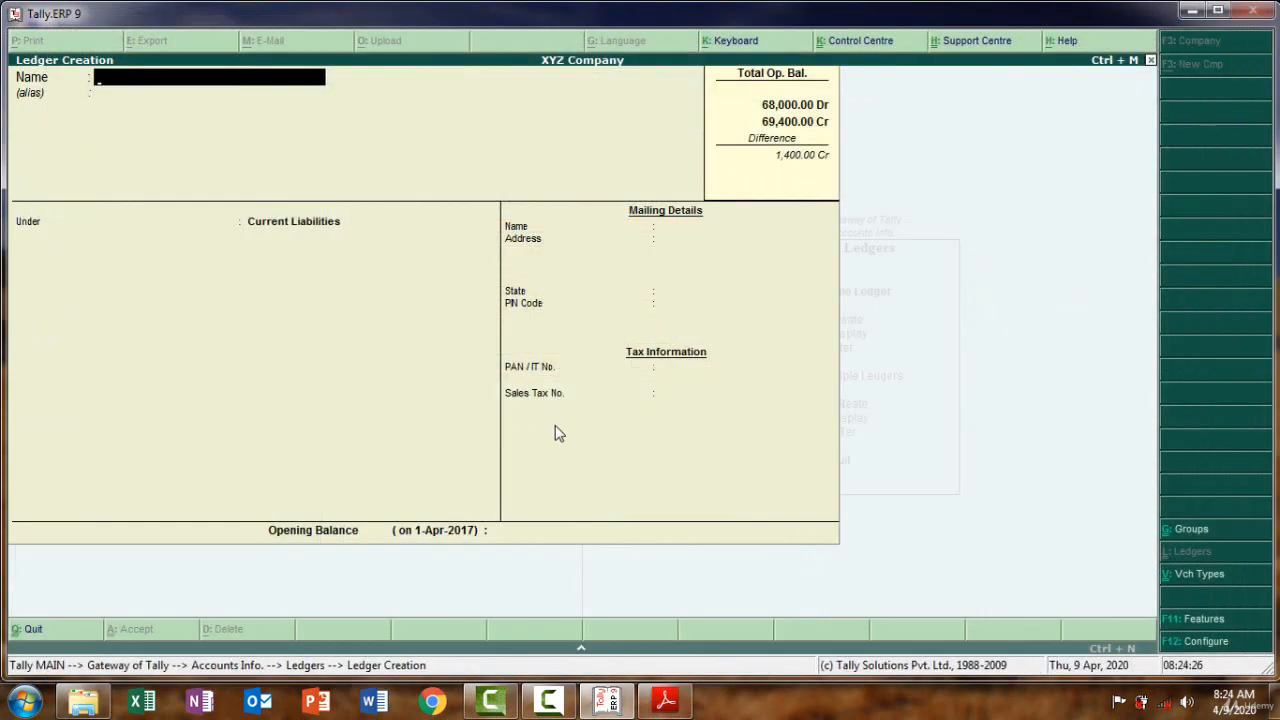
key(ctrl+alt+v)
key(Return)
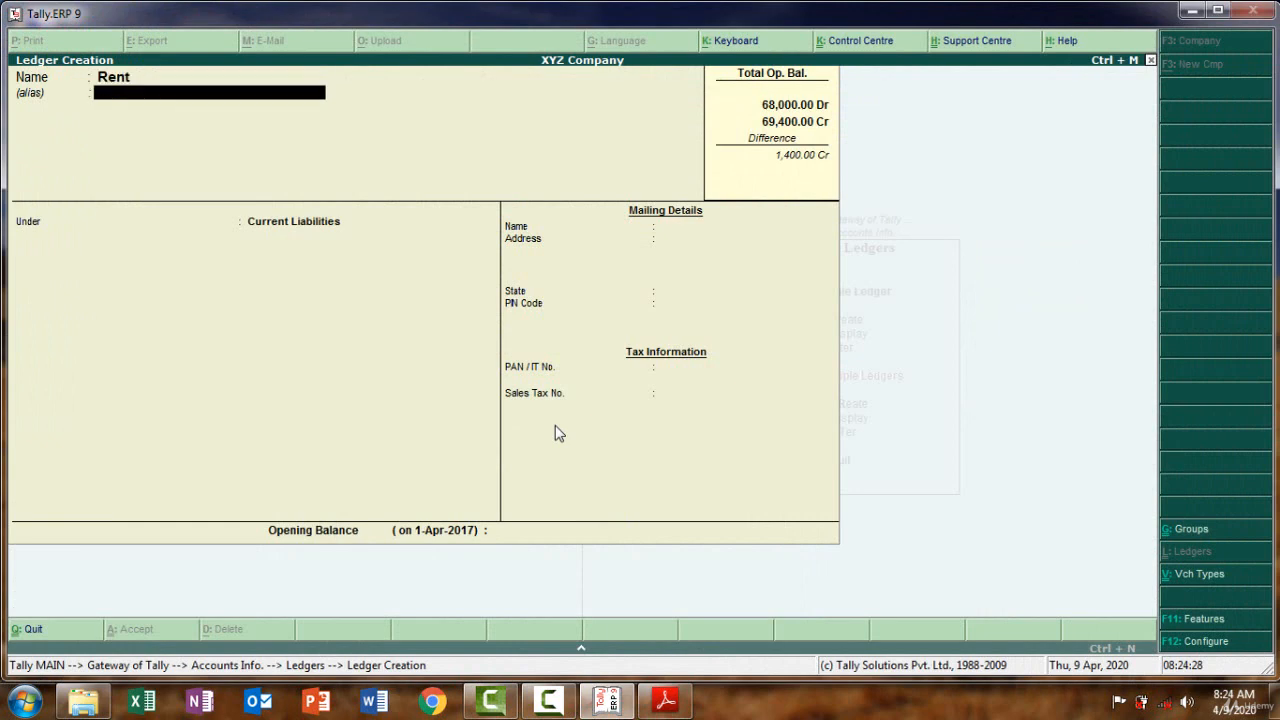
key(Return)
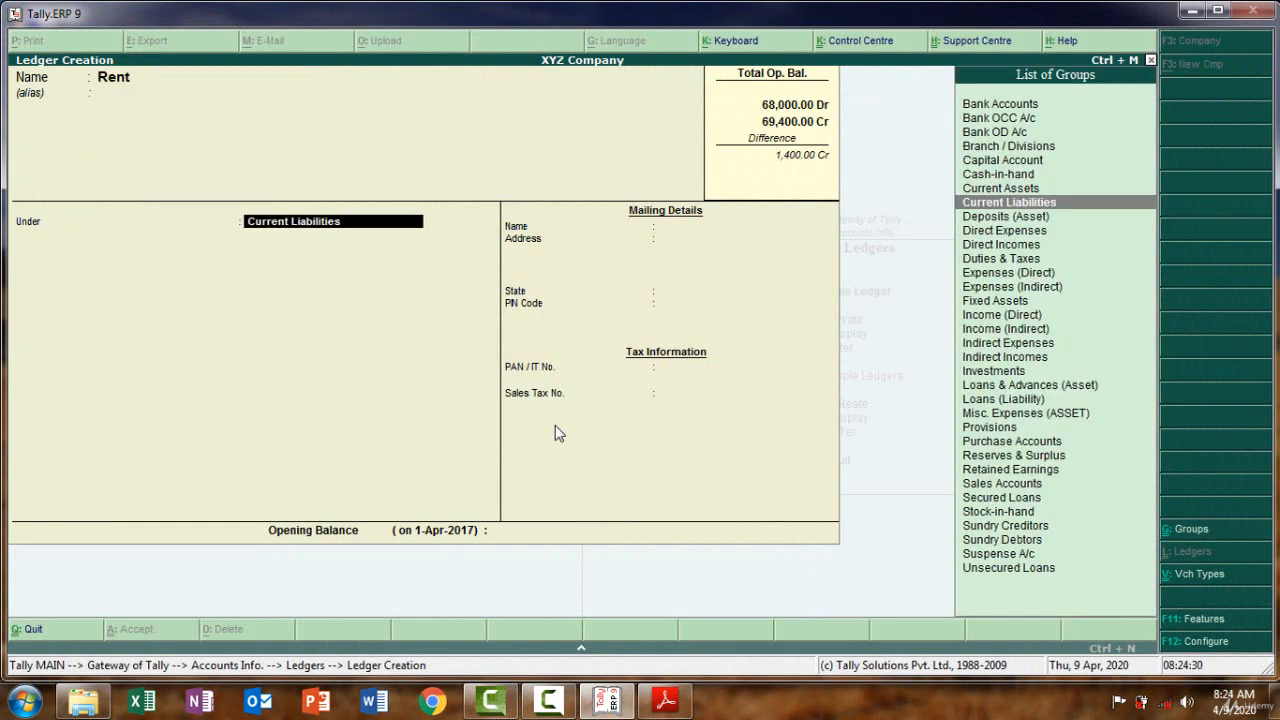
text(ind)
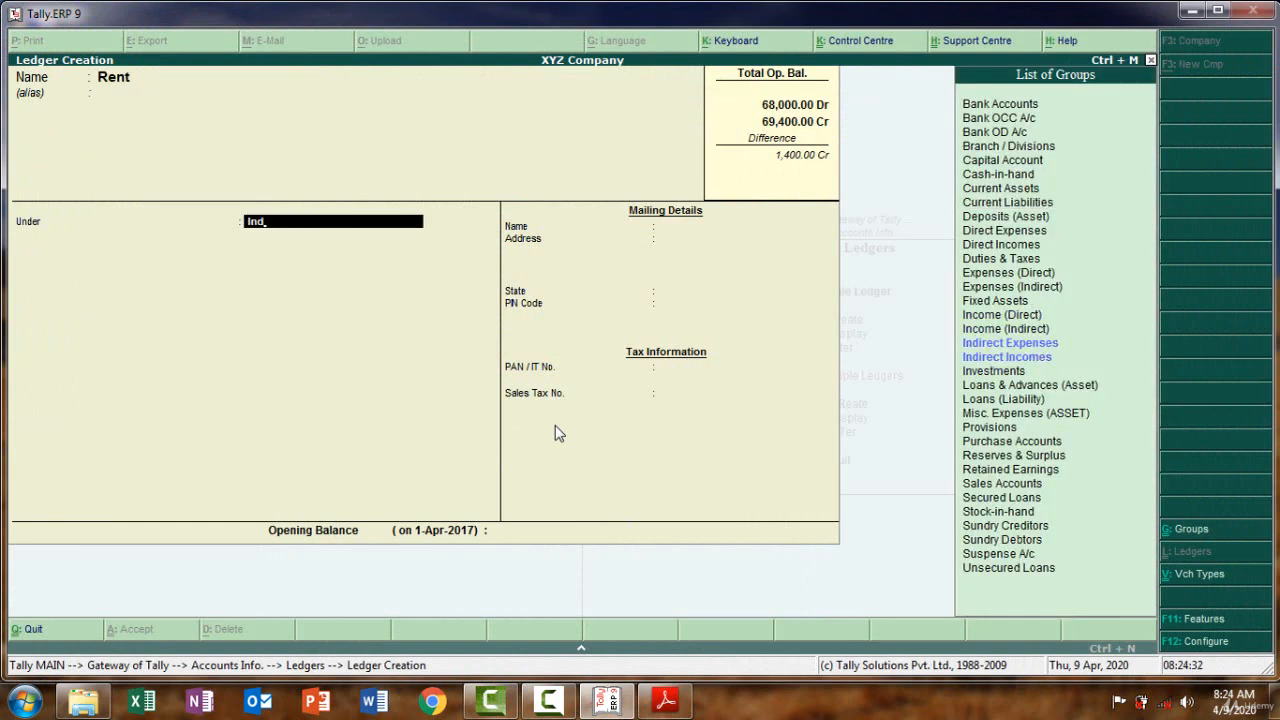
key(Return)
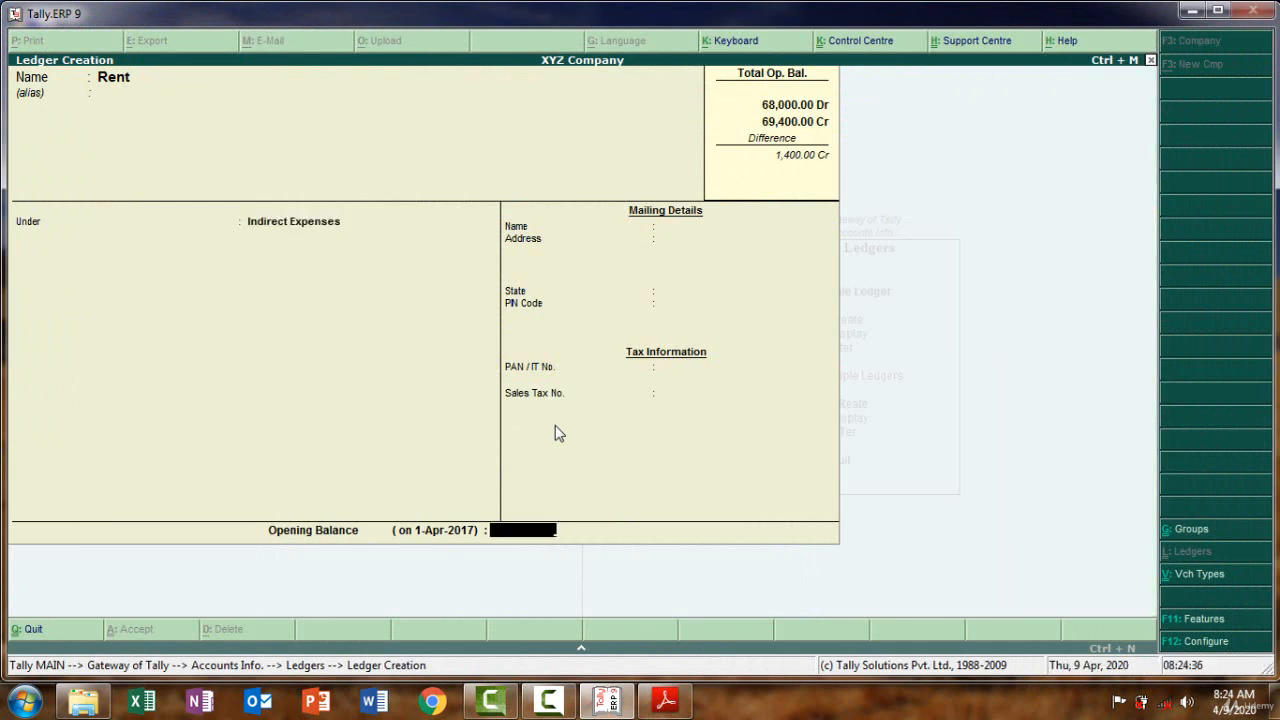
Give Rent a 4,000 Dr opening balance and save the ledger
click(667, 705)
click(667, 705)
text(4)
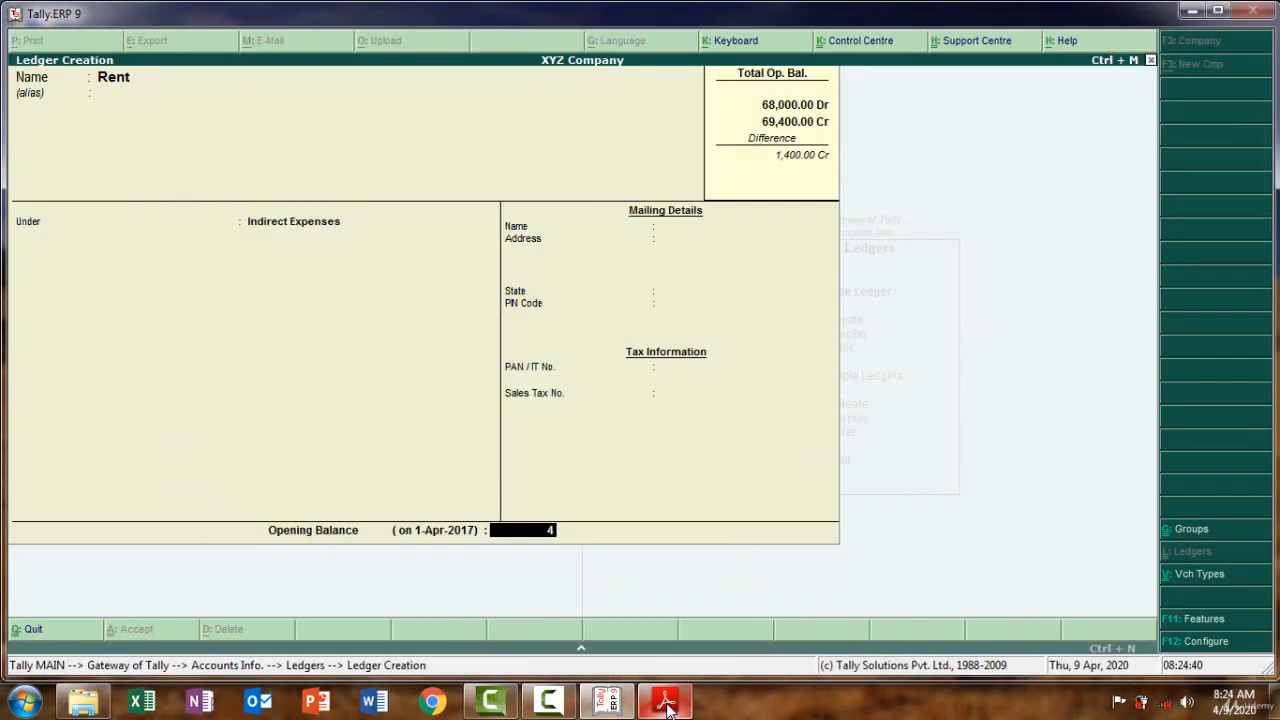
text(000)
key(Return)
key(Return)
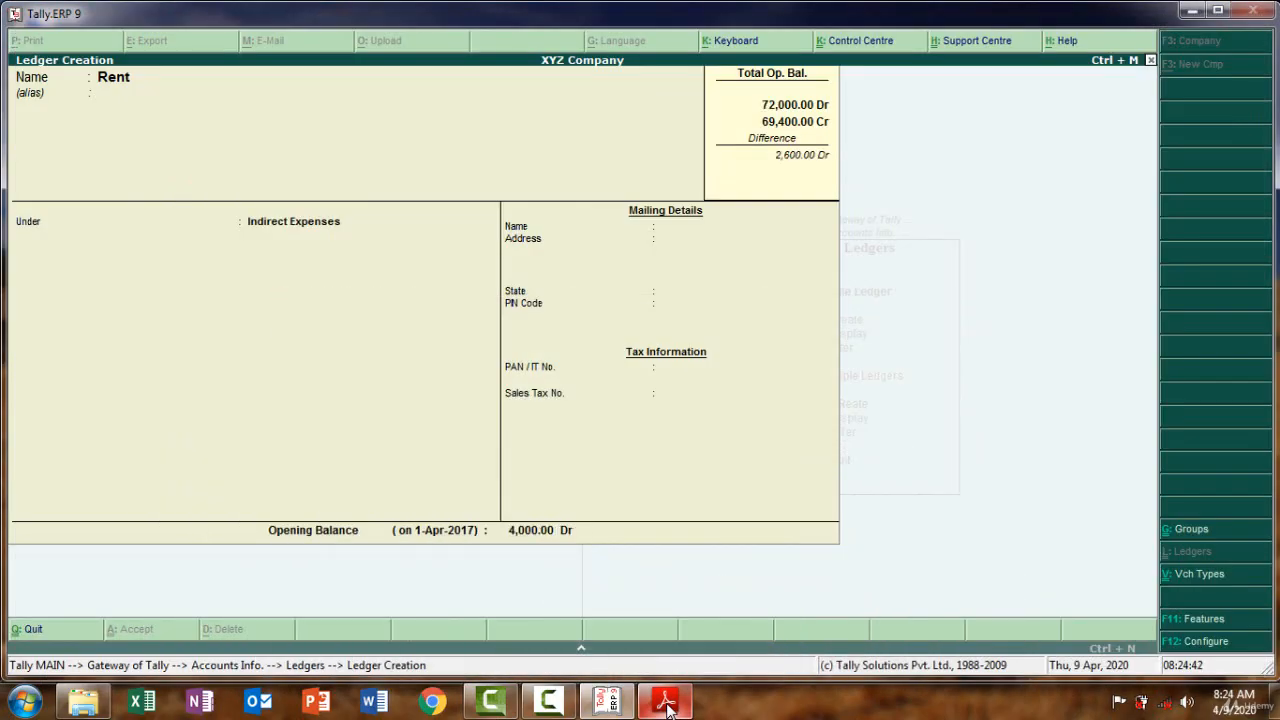
click(667, 705)
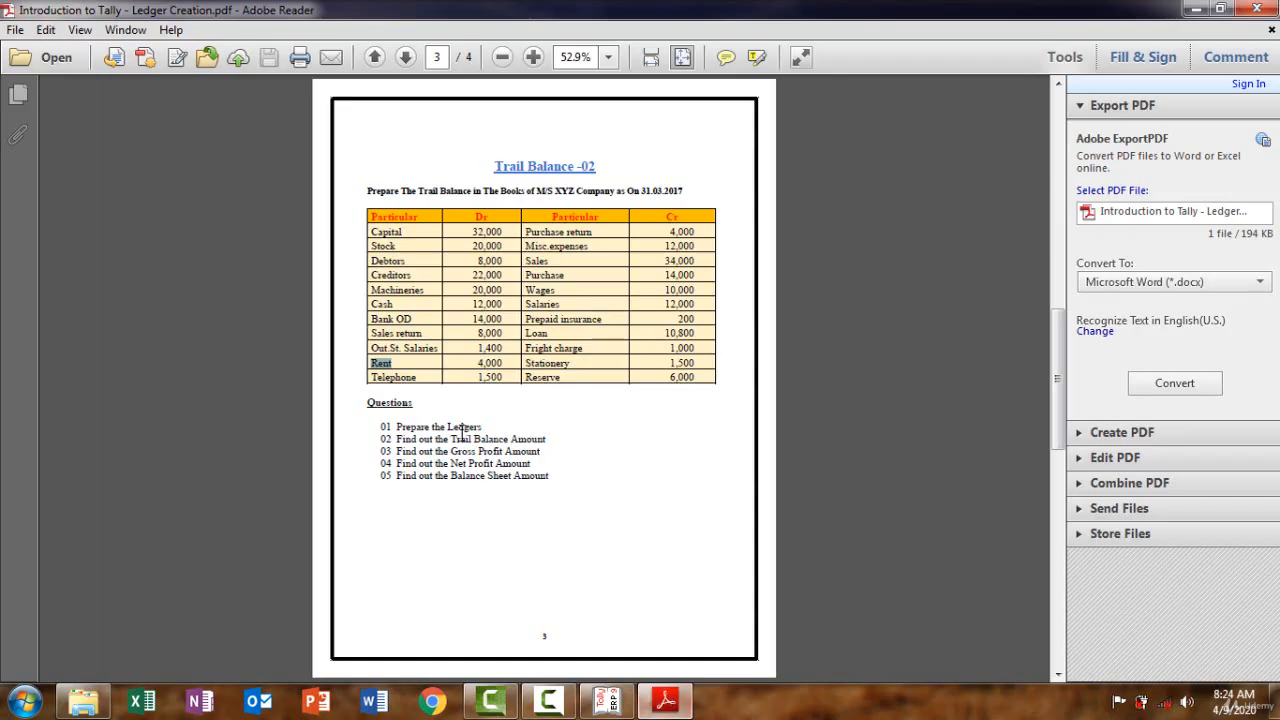
Paste 'Telephone' from the PDF as the ledger name, keeping Indirect Expenses as its group
drag(421, 378, 372, 377)
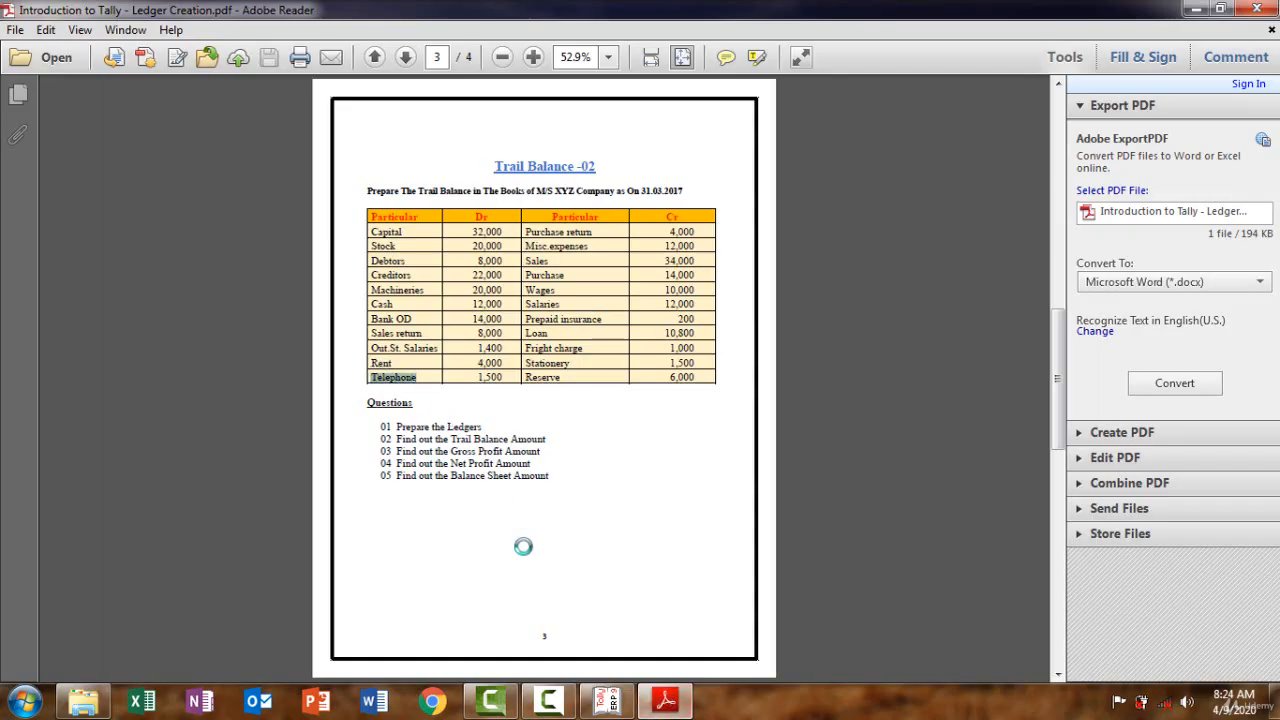
click(660, 712)
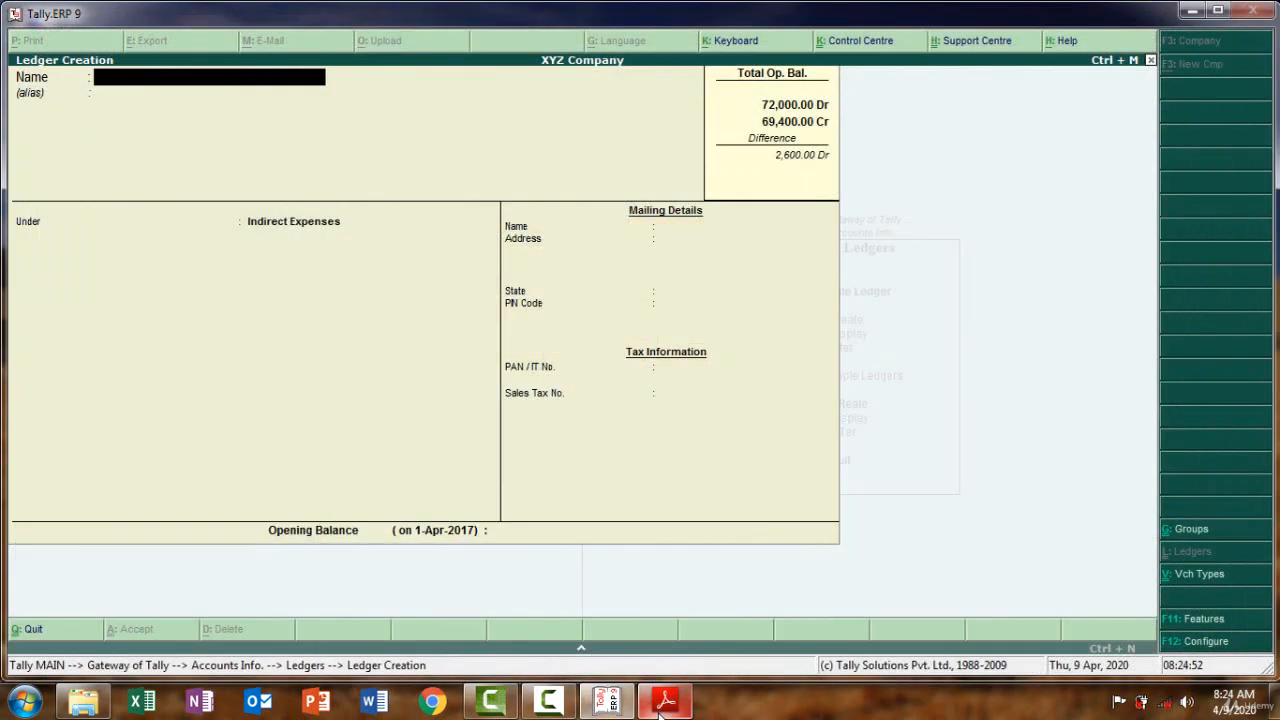
key(ctrl+alt+v)
key(Return)
key(Return)
key(ctrl+a)
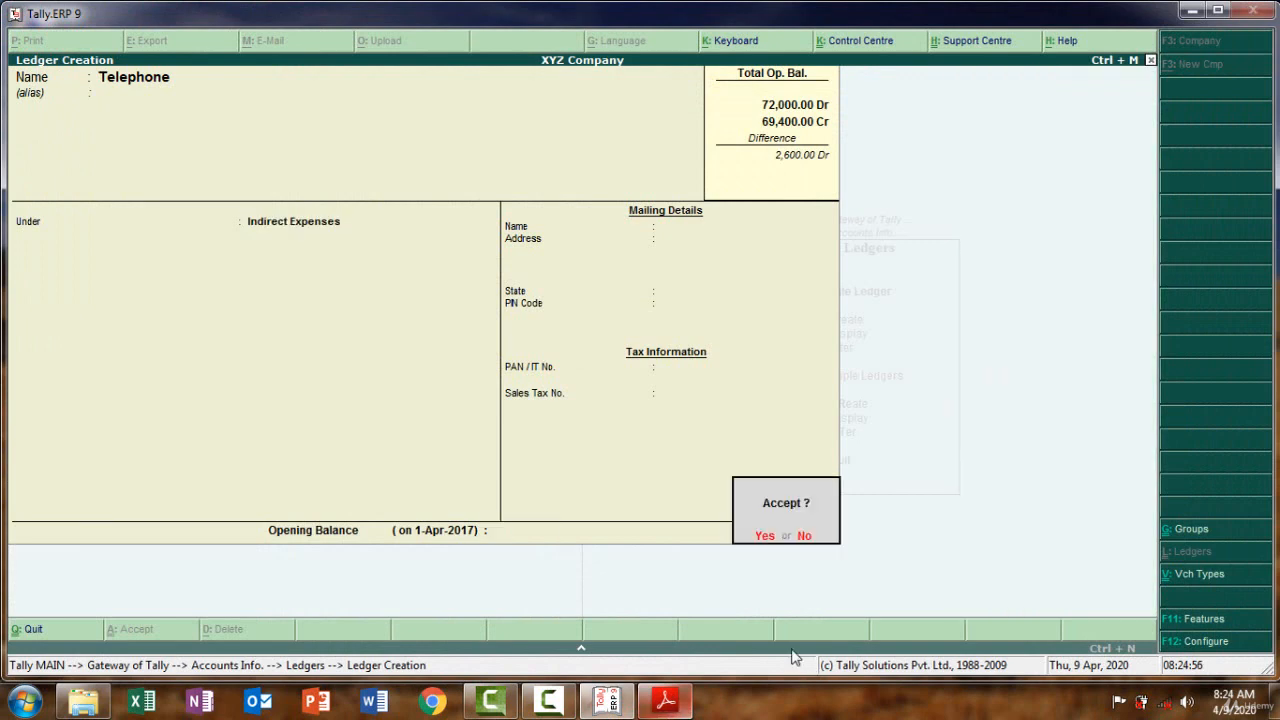
Decline the early save and enter a 1,500 Dr opening balance for Telephone
click(804, 535)
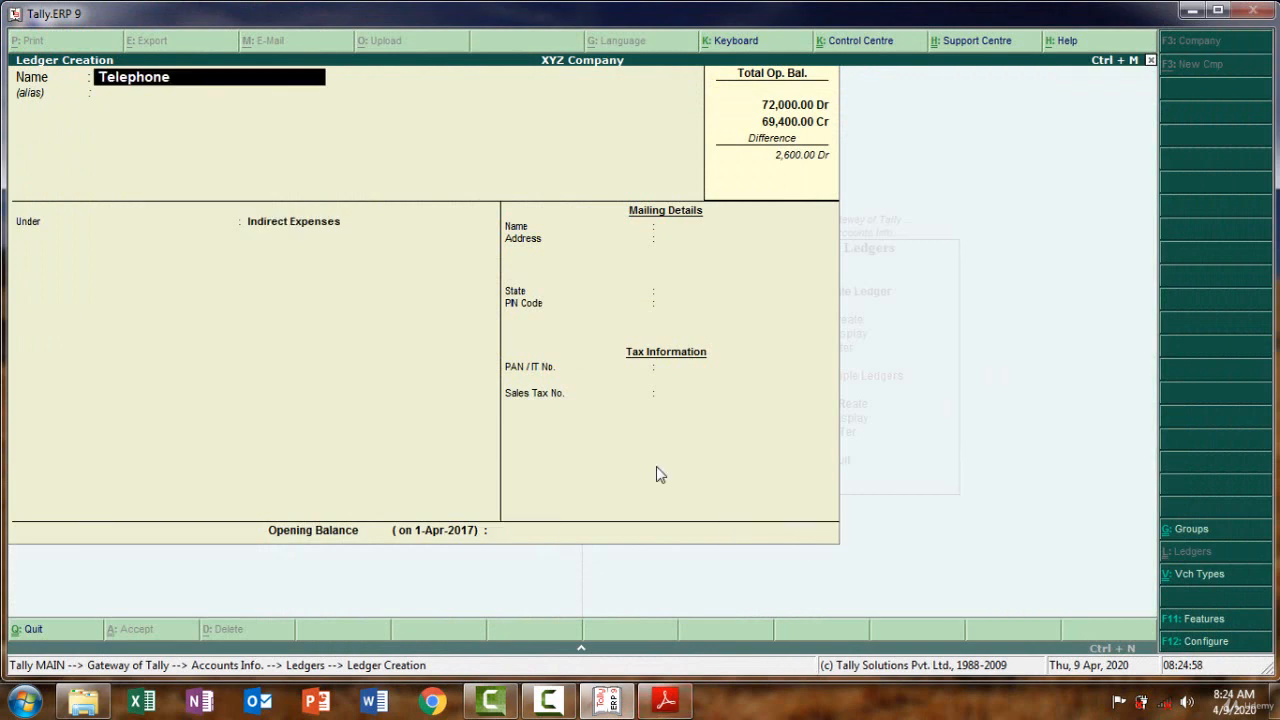
key(Return)
key(Return)
key(Return)
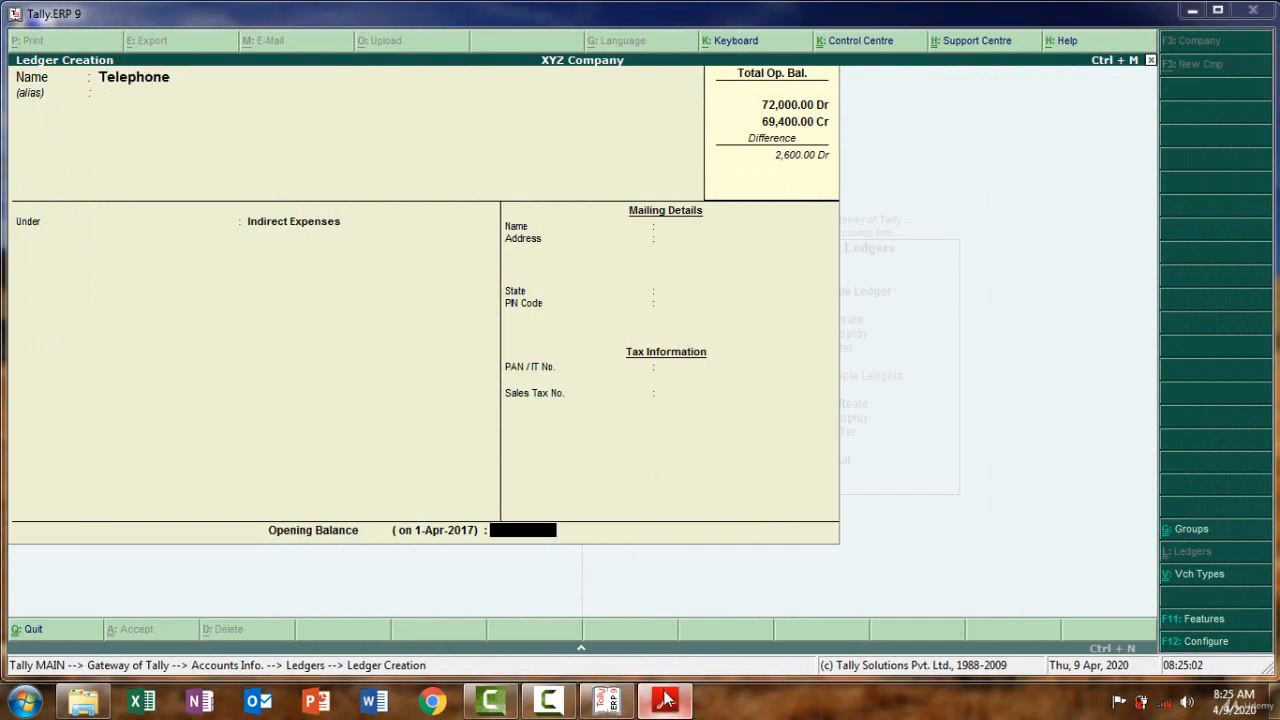
text(1500)
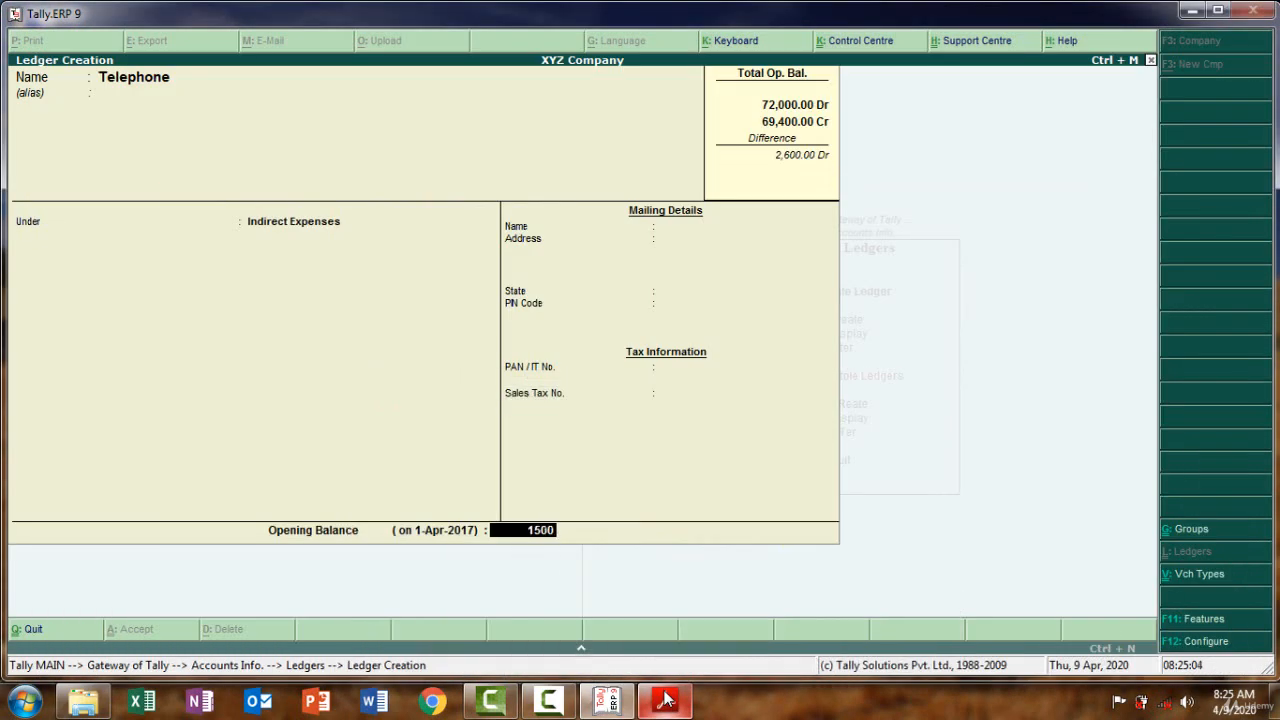
key(Return)
key(Return)
key(Return)
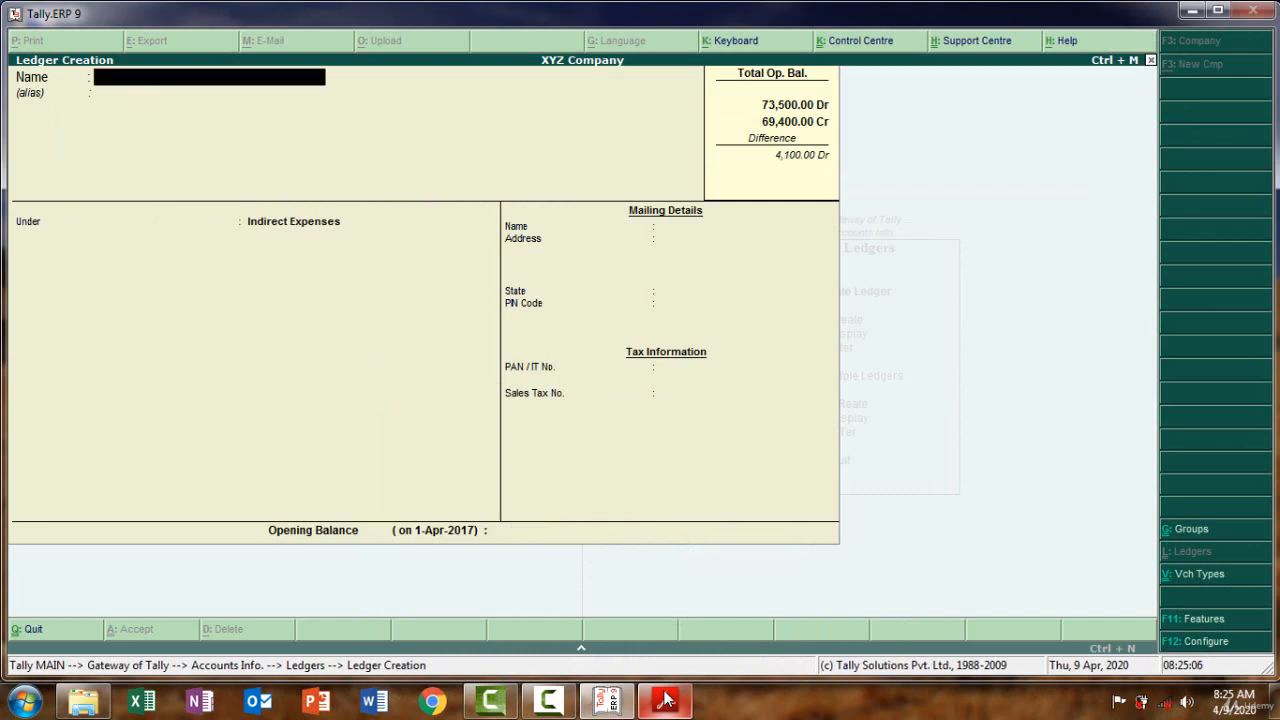
Copy the Purchase return entry from the trial balance PDF
click(666, 702)
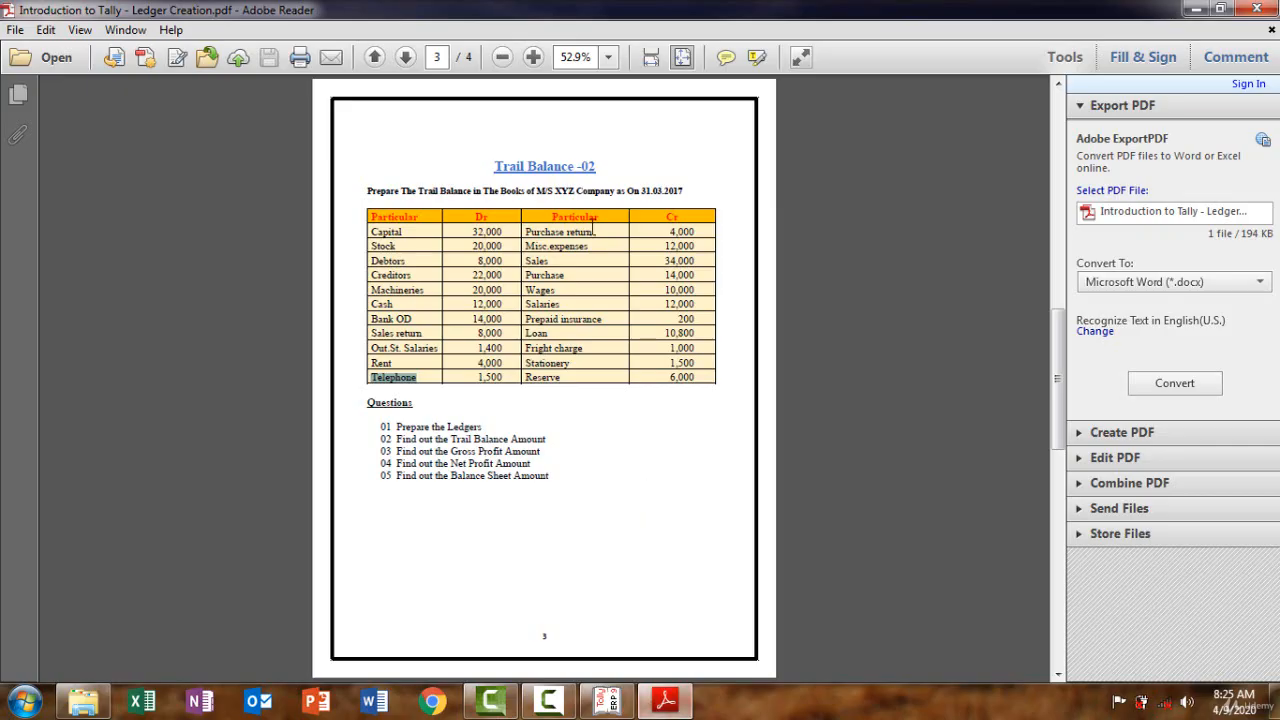
drag(596, 229, 532, 224)
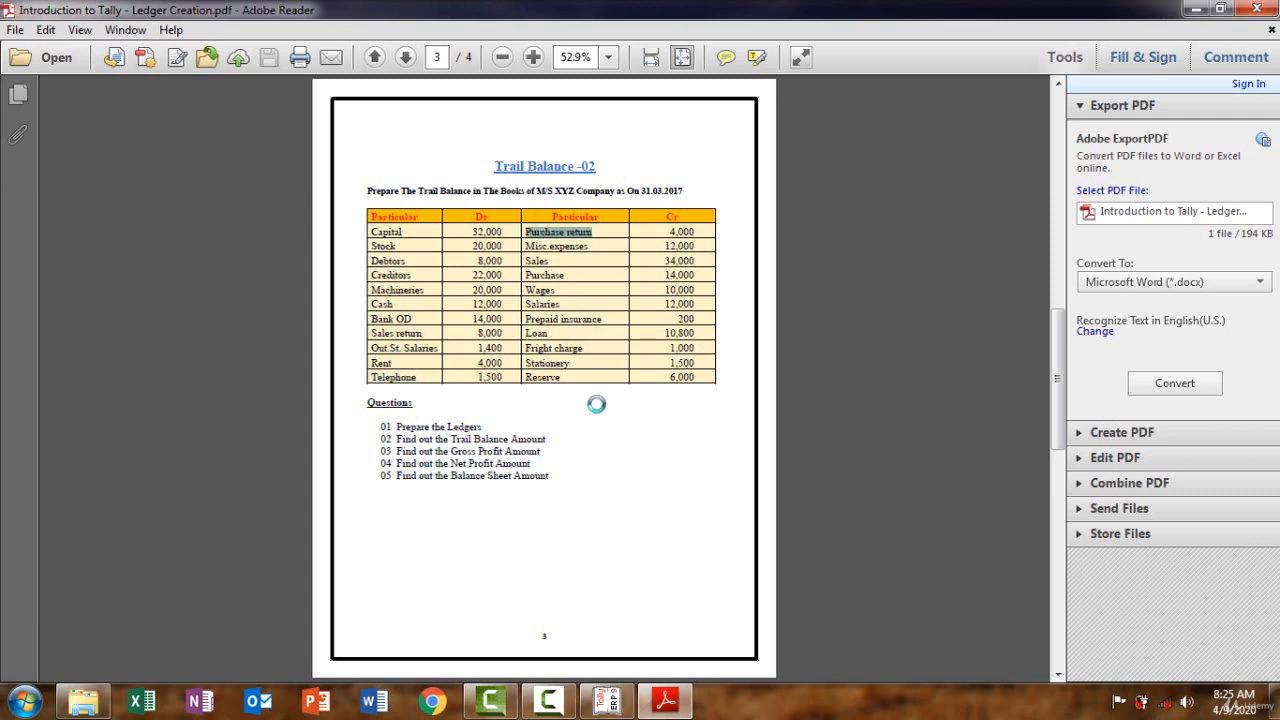
click(666, 702)
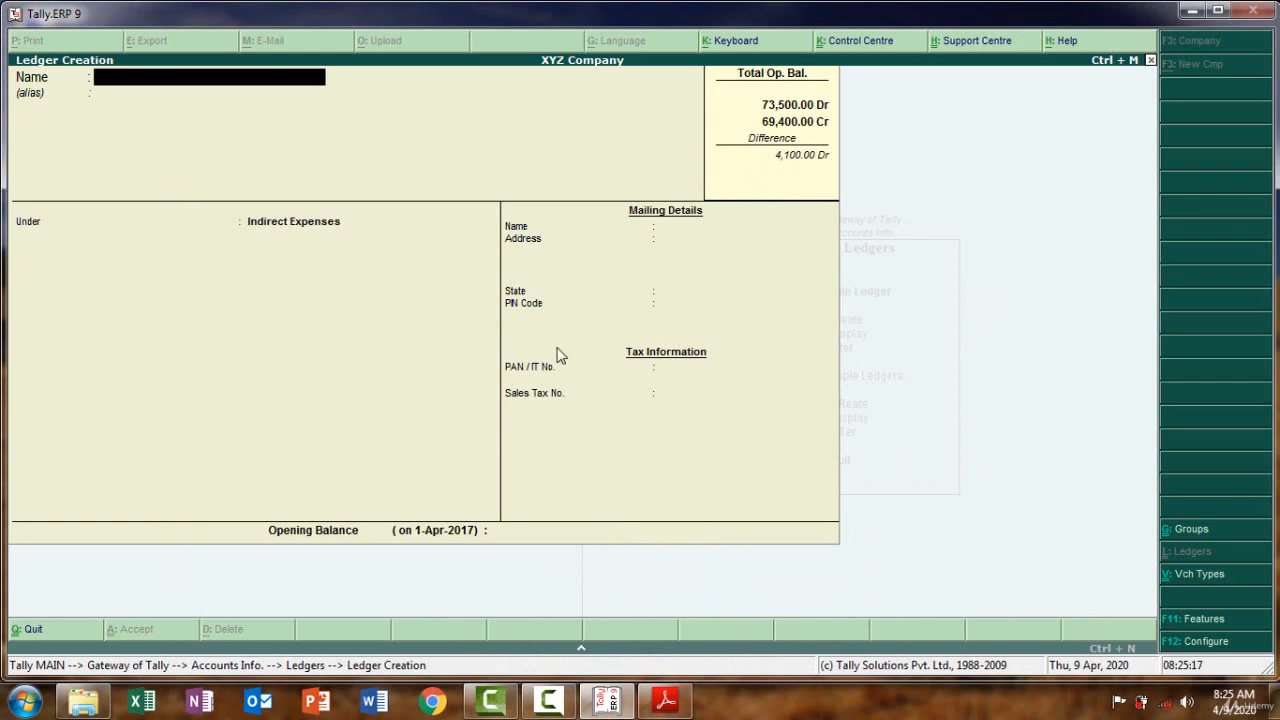
Quit the accidentally opened voucher type form and start a fresh ledger
key(ctrl+v)
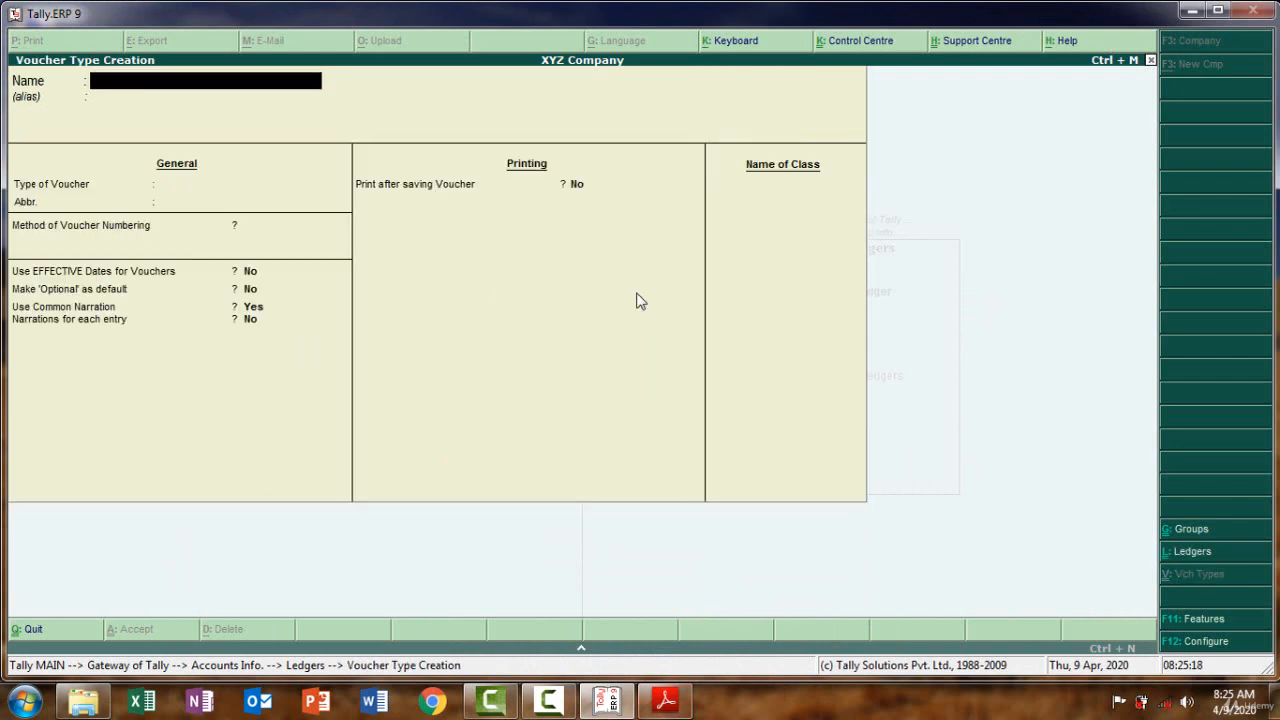
key(Escape)
key(Return)
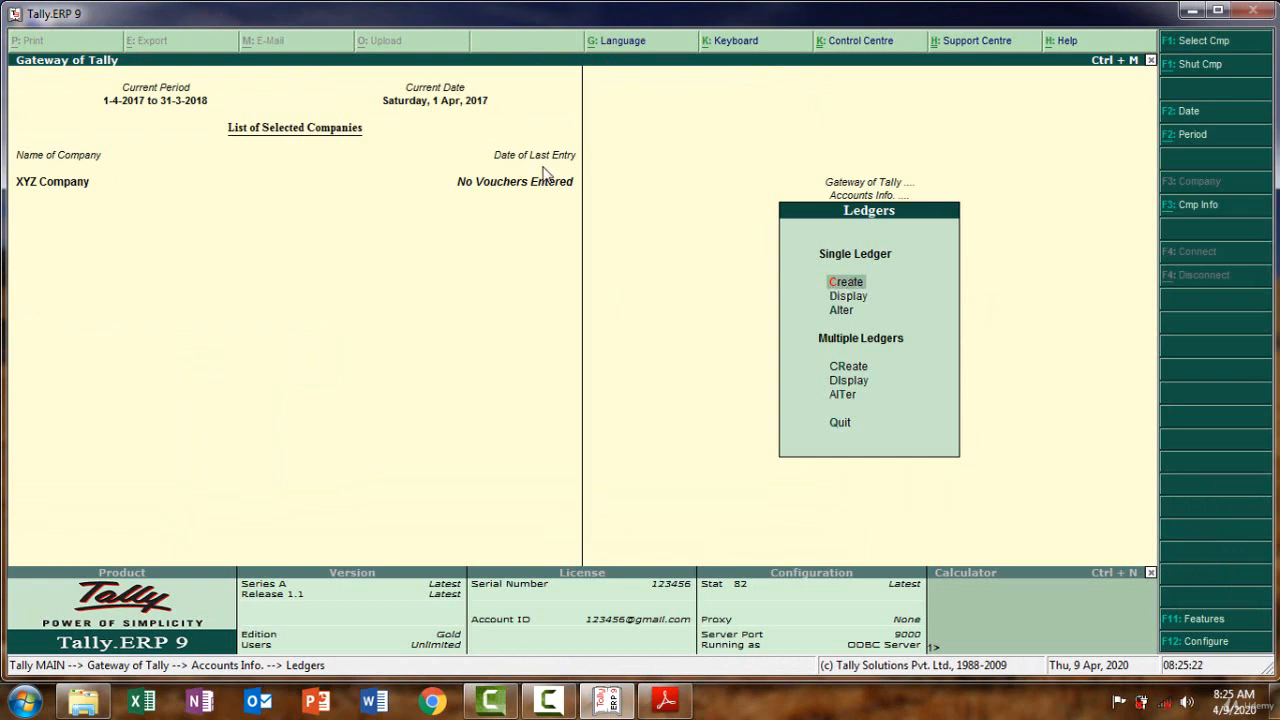
key(Return)
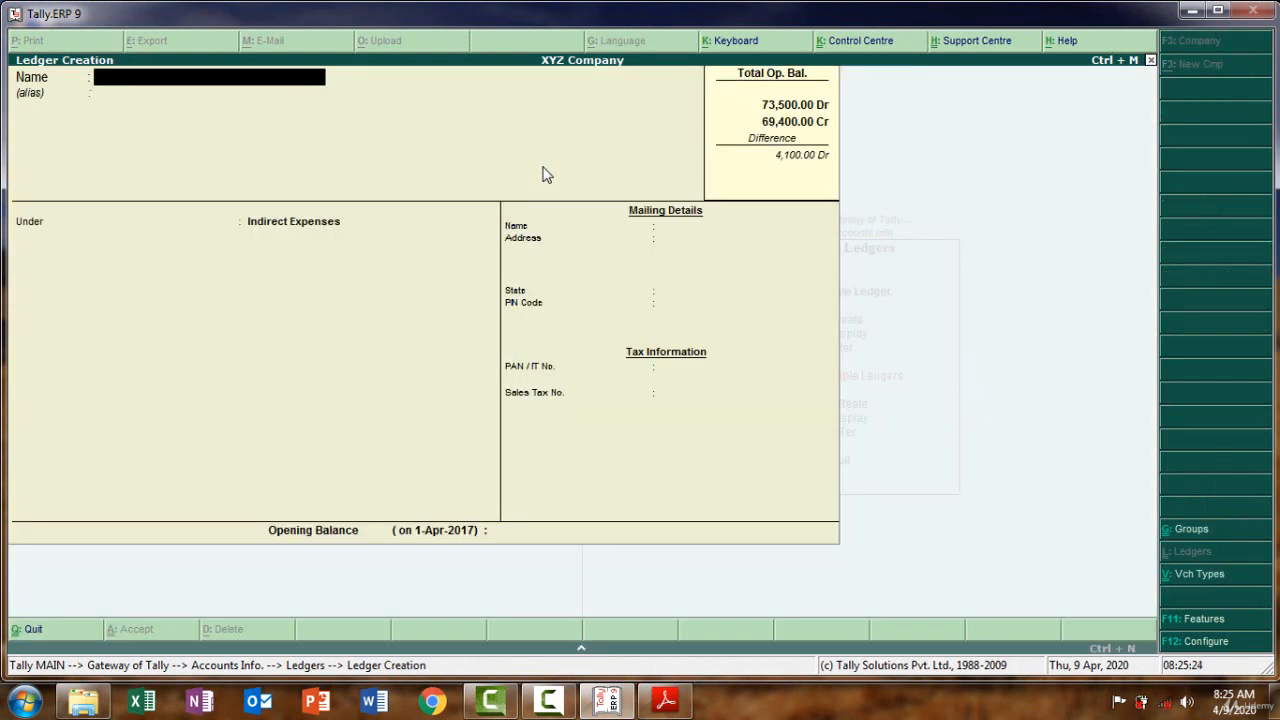
Name the ledger 'Purchase Return' under the Purchase Accounts group
text(Purchase Return)
key(Return)
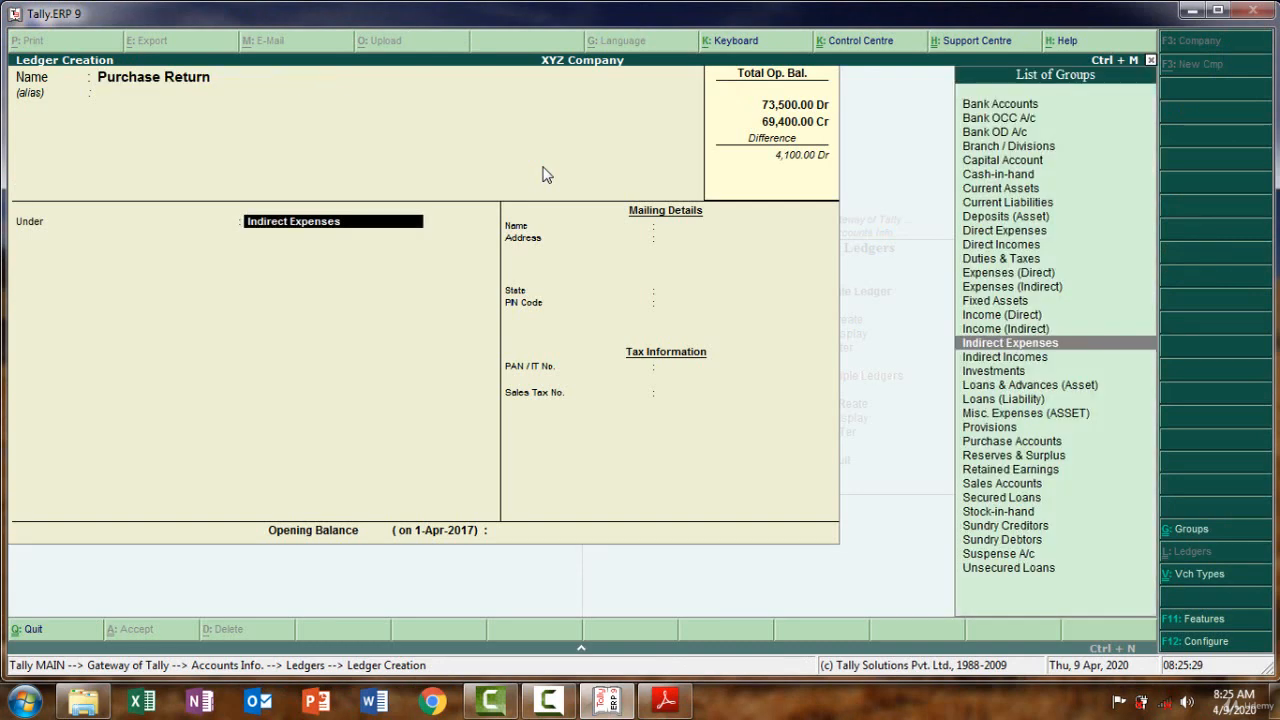
text(P)
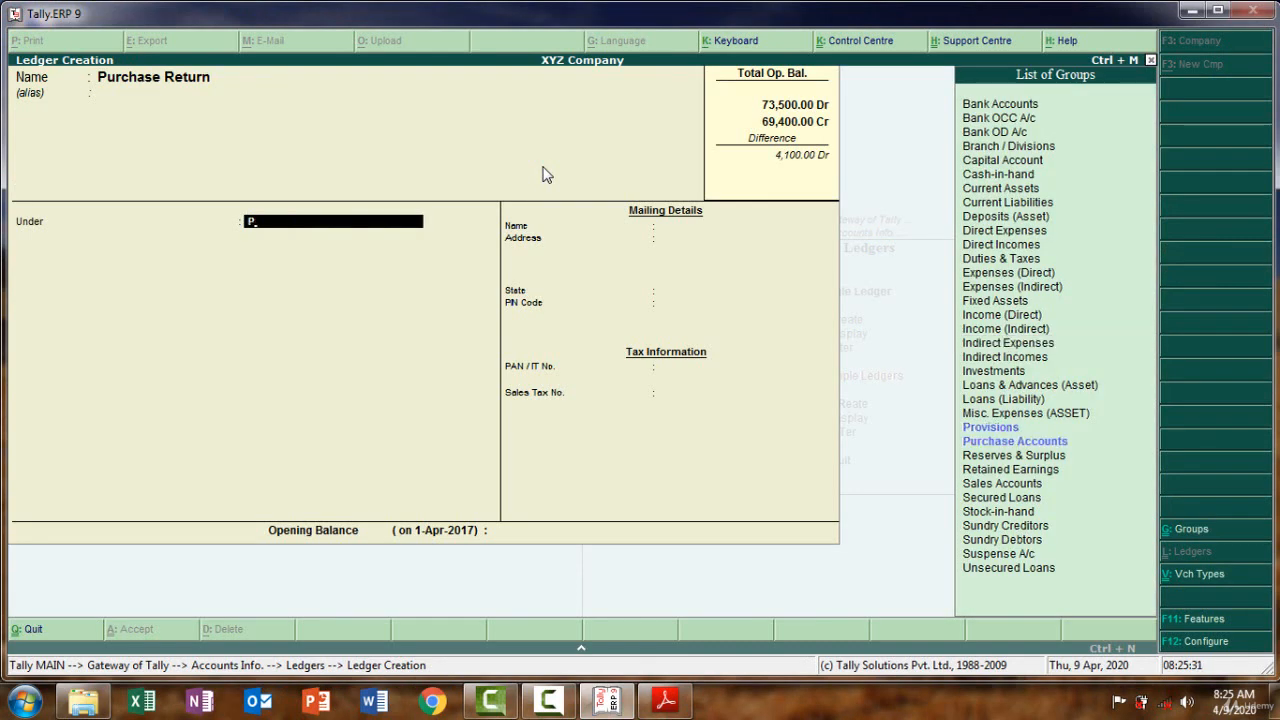
key(Down)
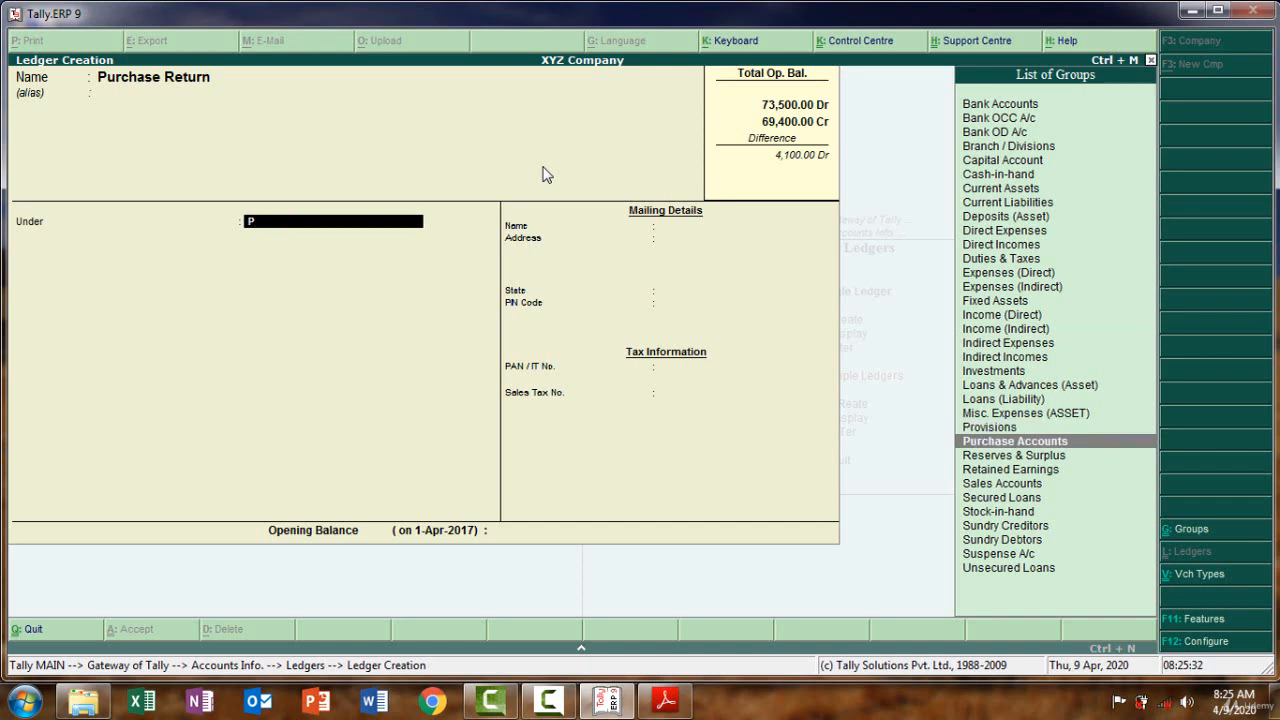
key(Return)
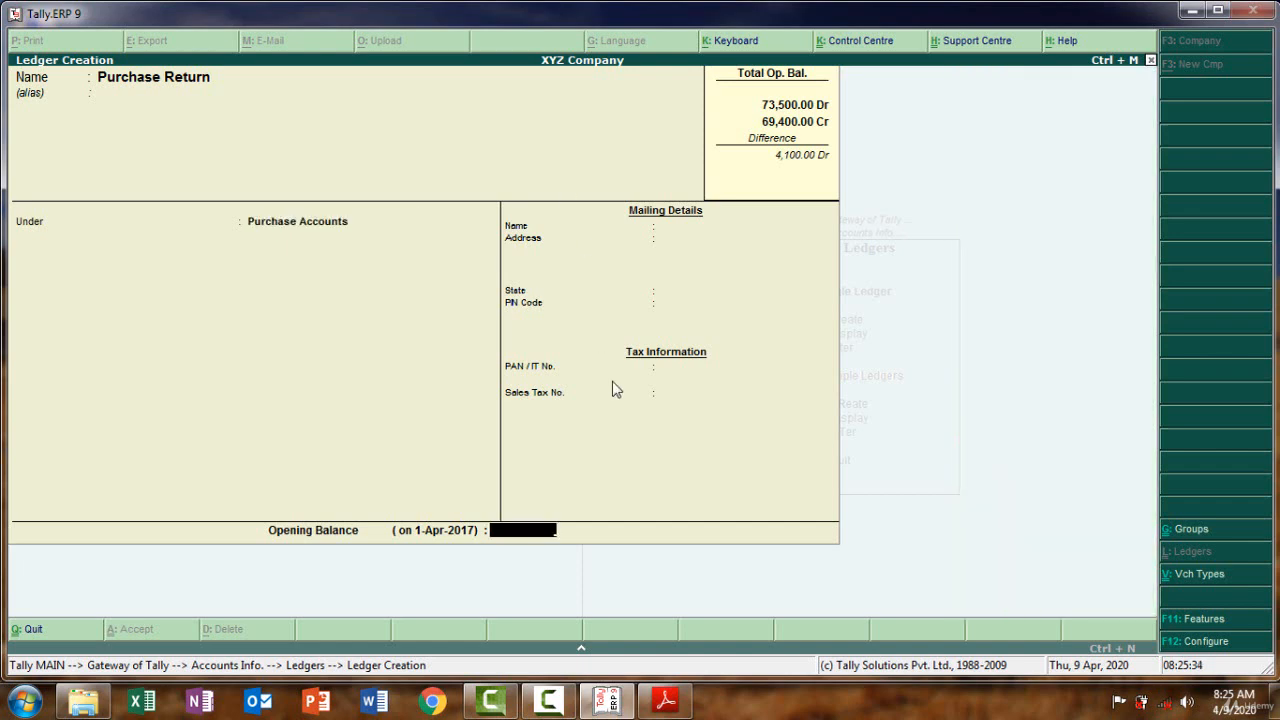
Set Purchase Return's opening balance to 4,000 Cr and save the ledger
click(667, 702)
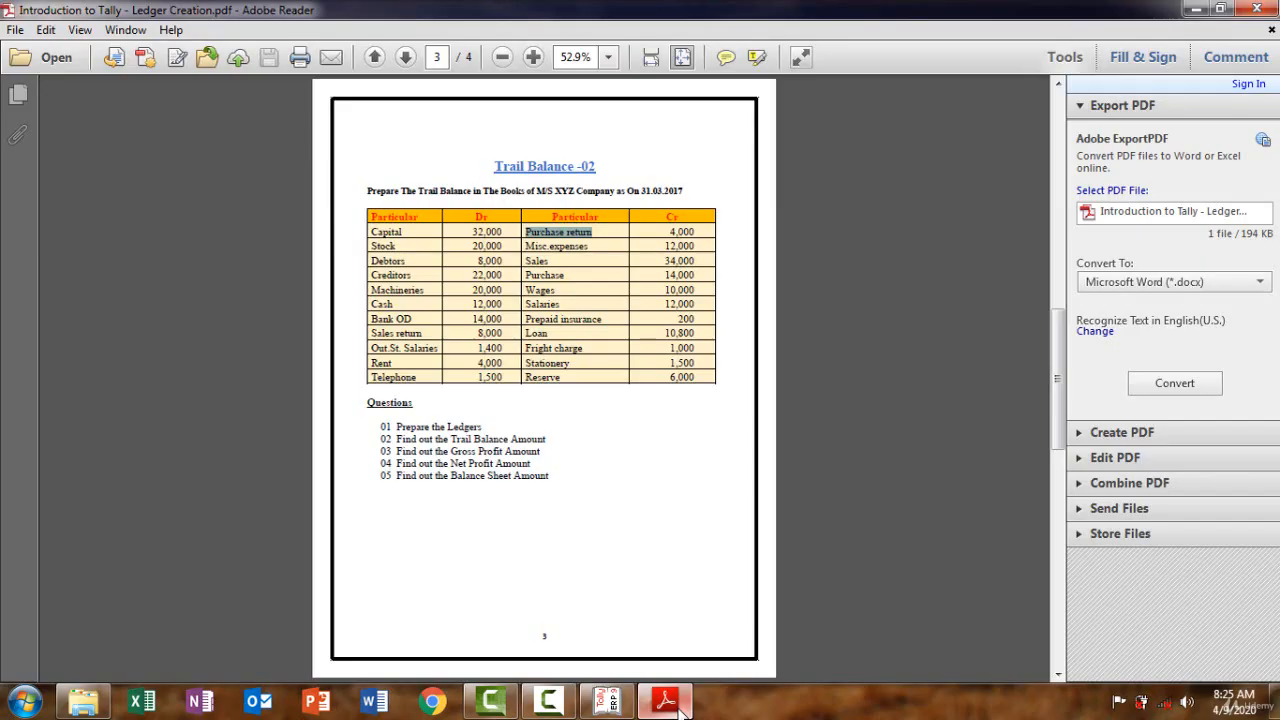
click(679, 707)
text(4000)
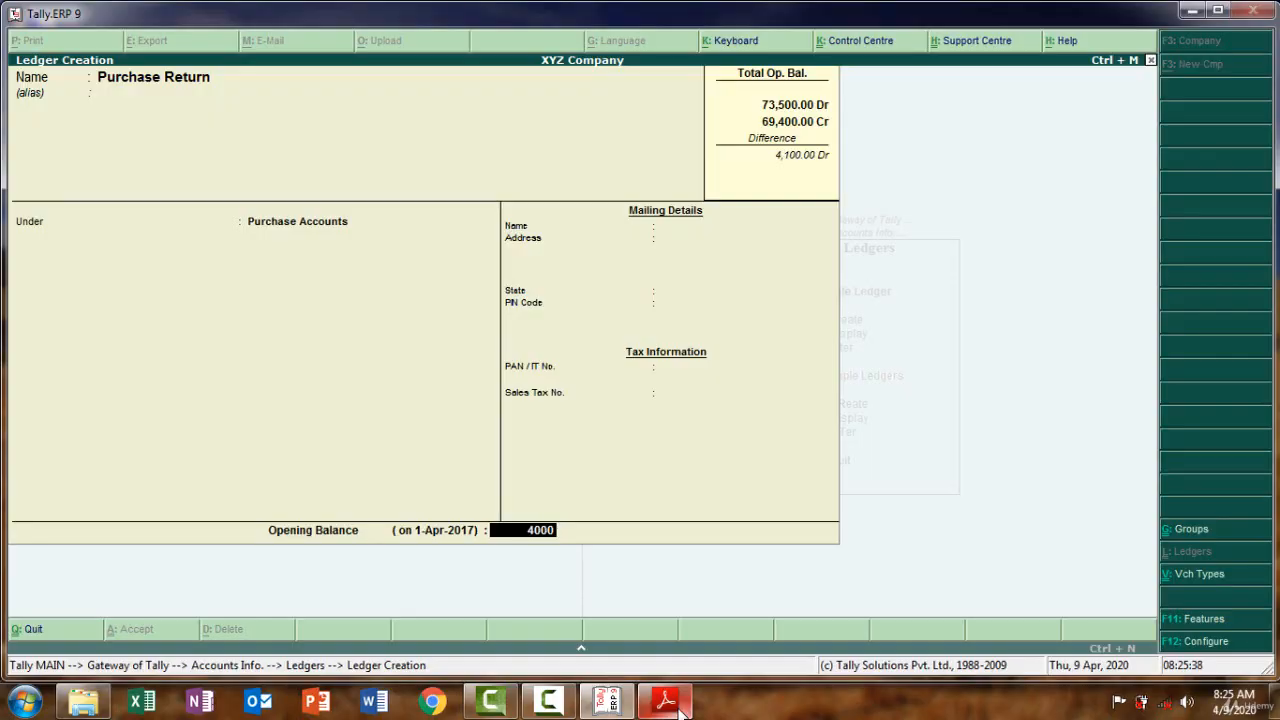
key(Return)
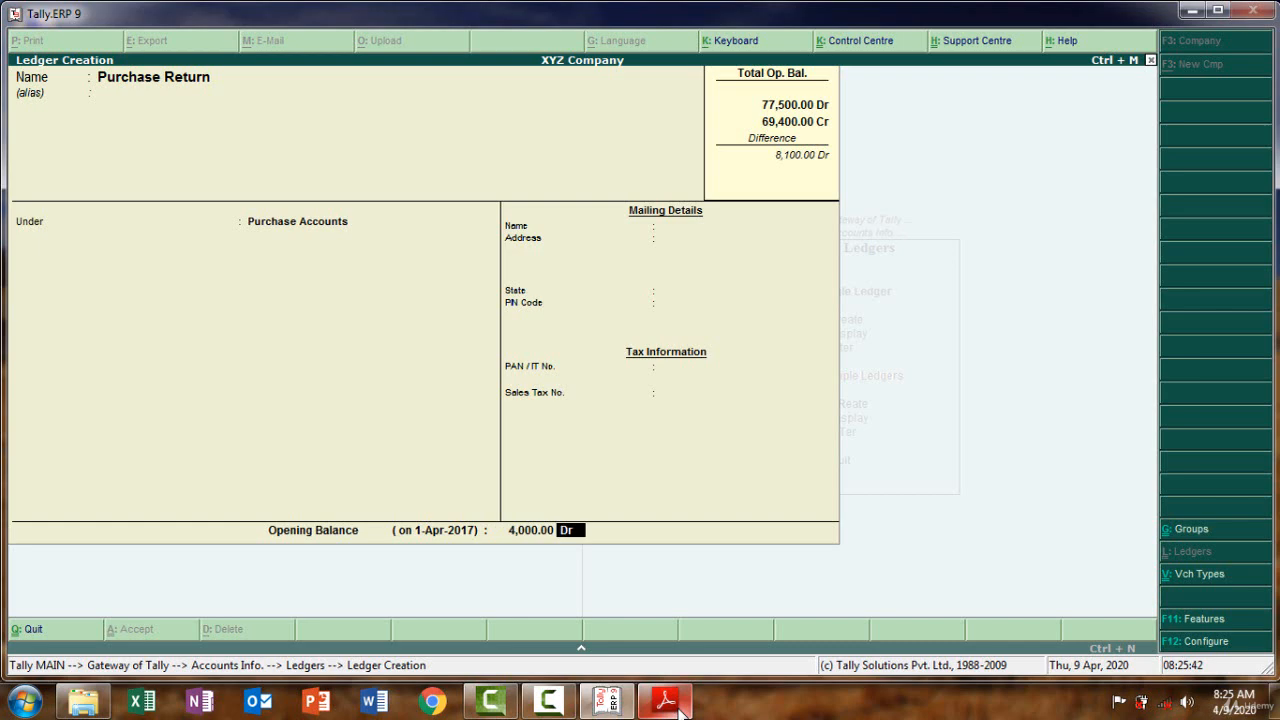
text(c)
key(Return)
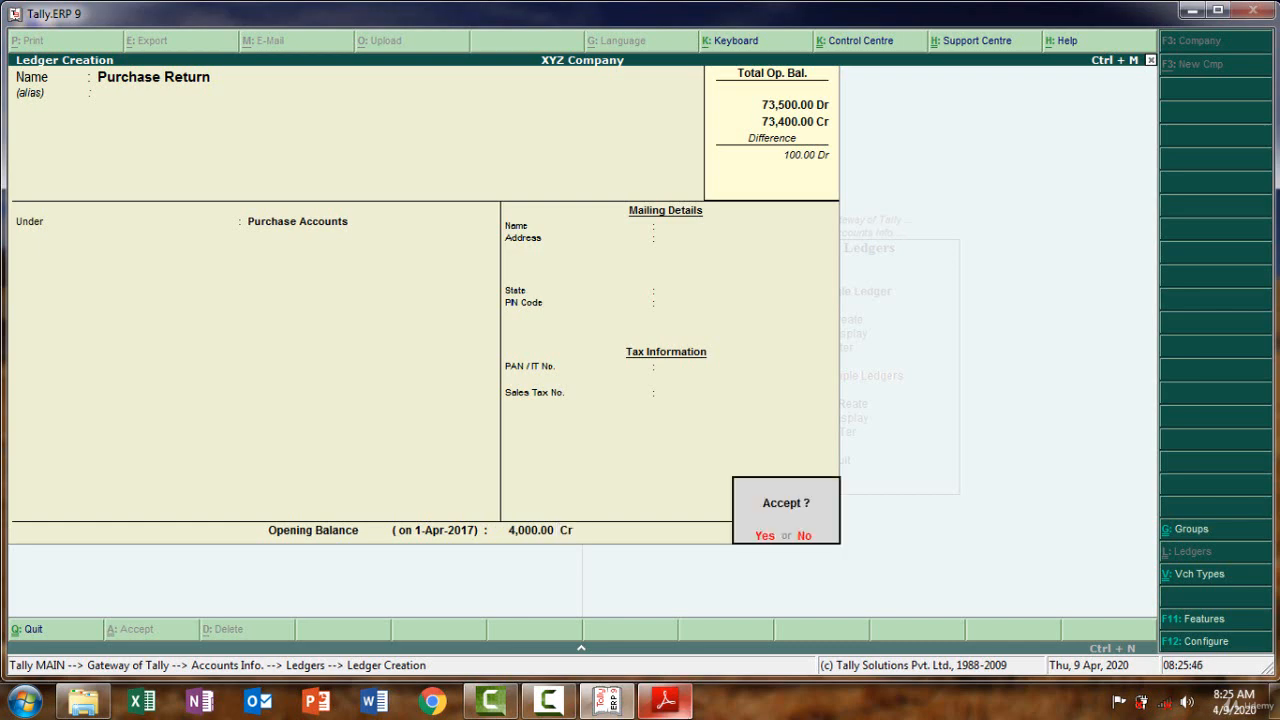
key(Return)
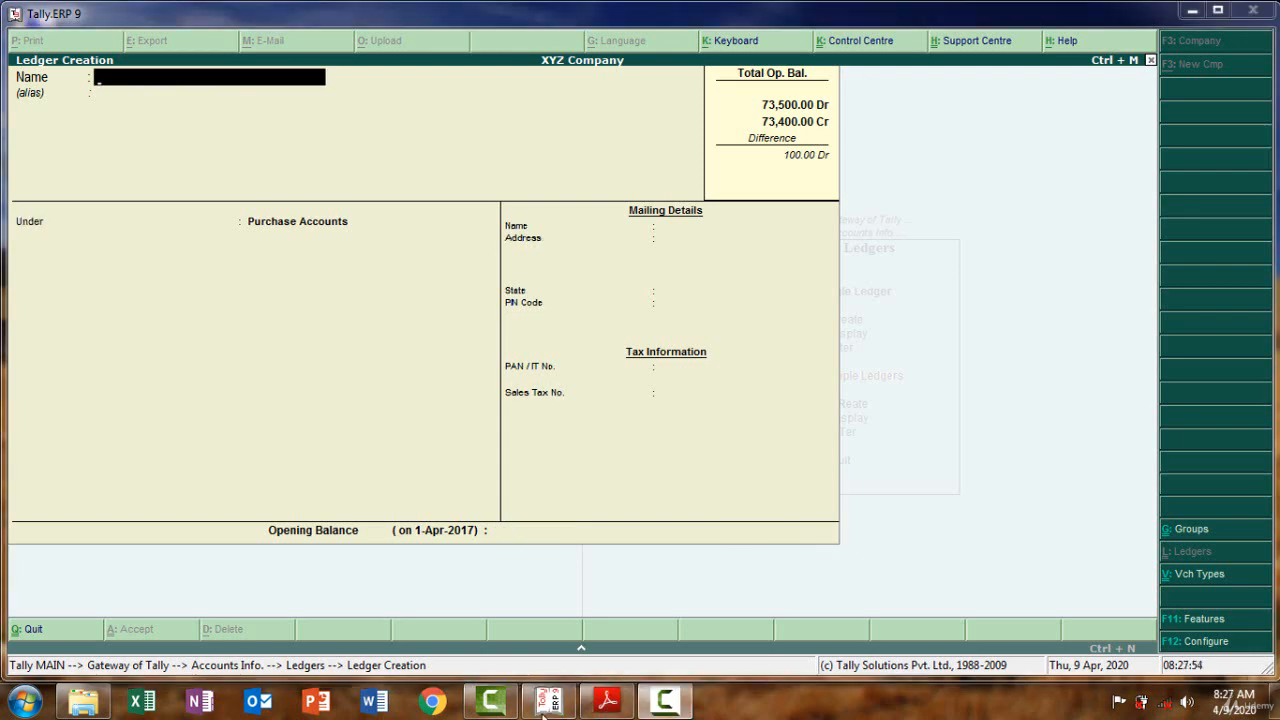
Create a 'Misc.Expenses' ledger copied from the PDF under Indirect Expenses
click(609, 703)
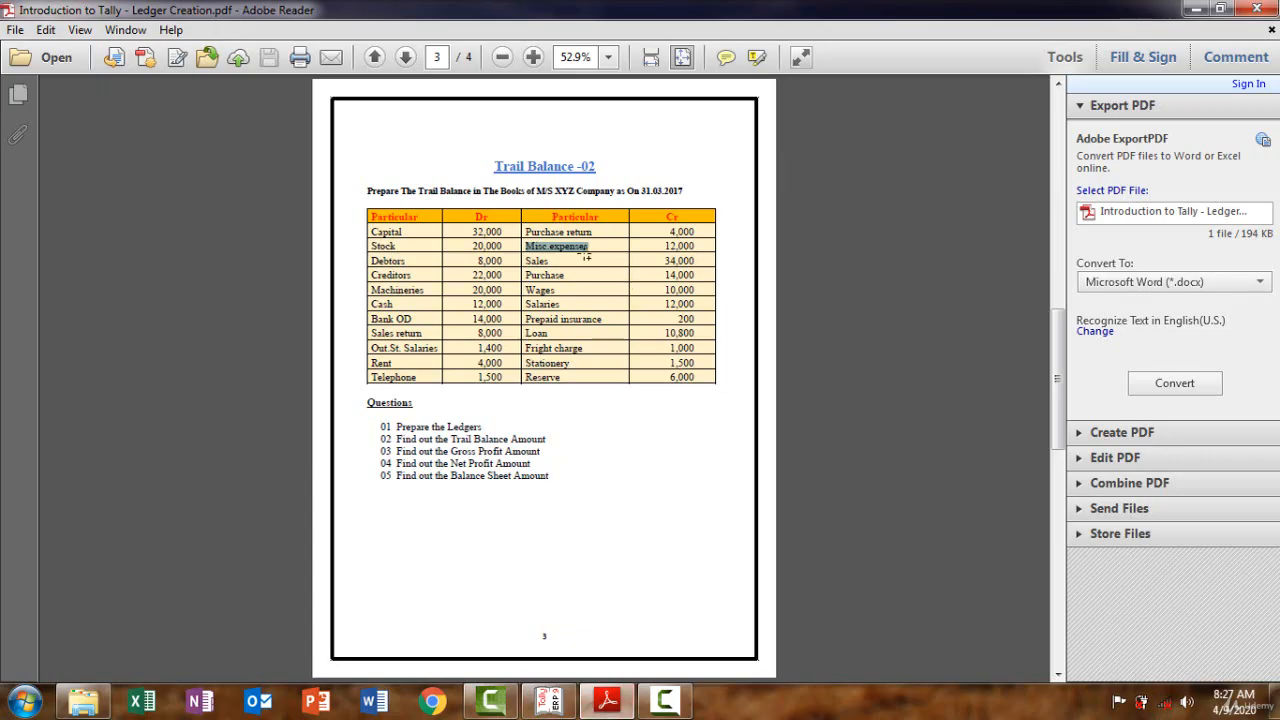
drag(596, 245, 549, 245)
click(597, 245)
mouse_move(597, 245)
mouse_down()
mouse_move(549, 245)
mouse_move(595, 247)
mouse_up()
click(609, 704)
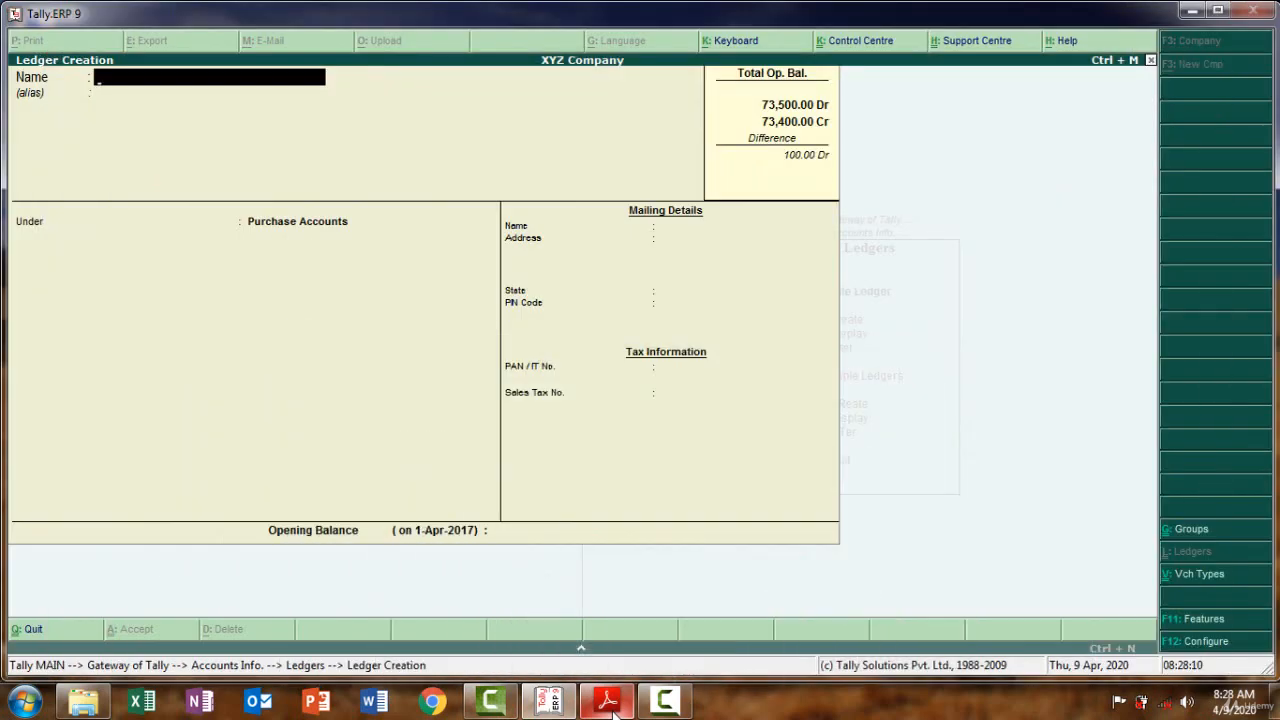
key(ctrl+alt+v)
key(Return)
key(Return)
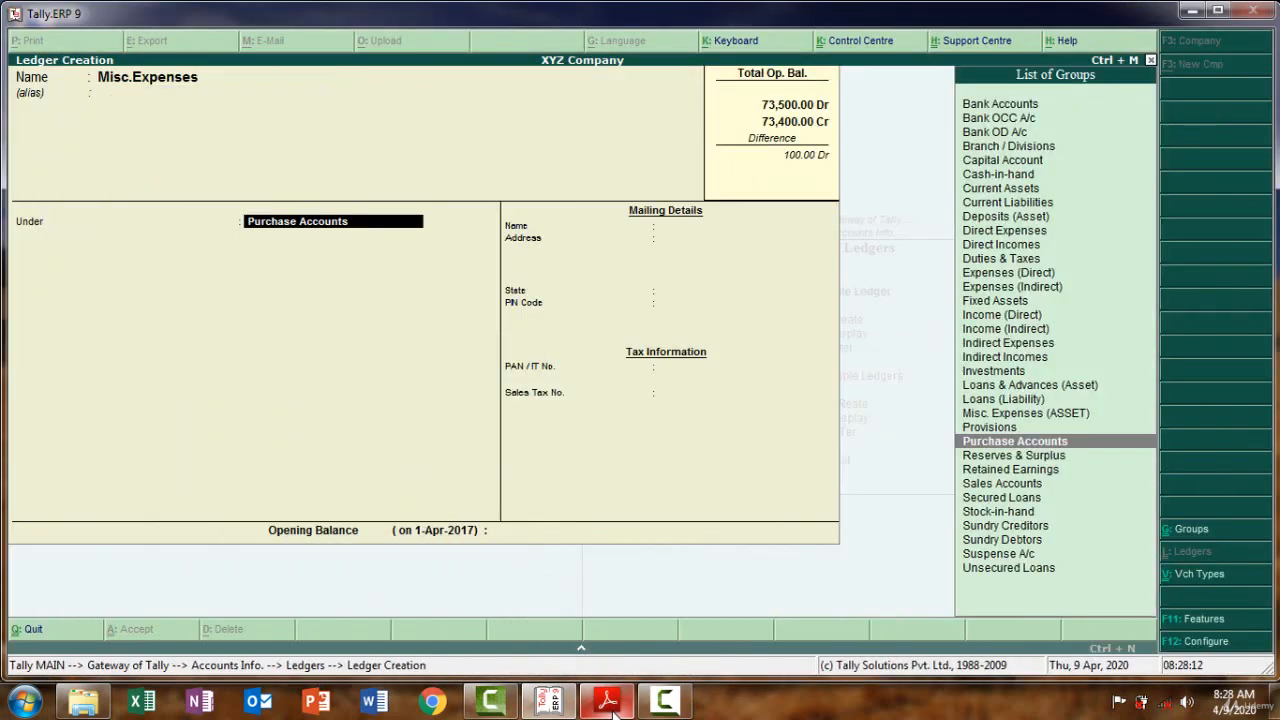
text(I)
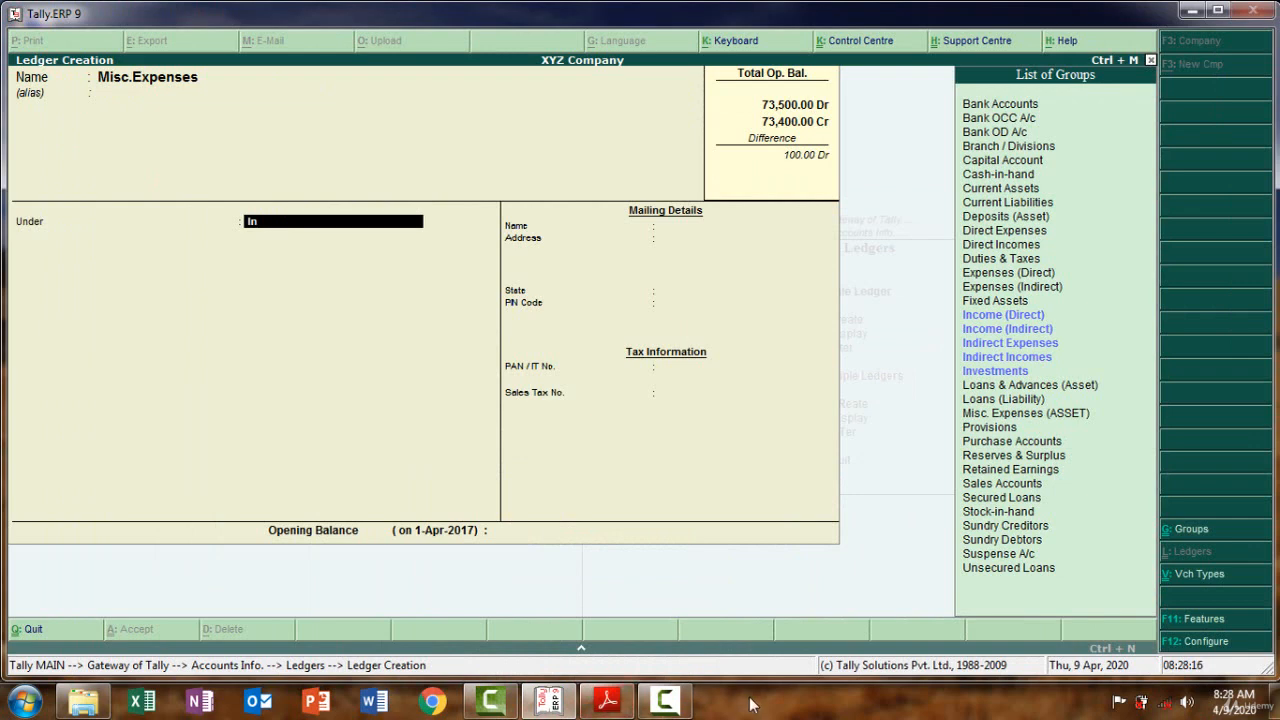
text(nd)
key(Return)
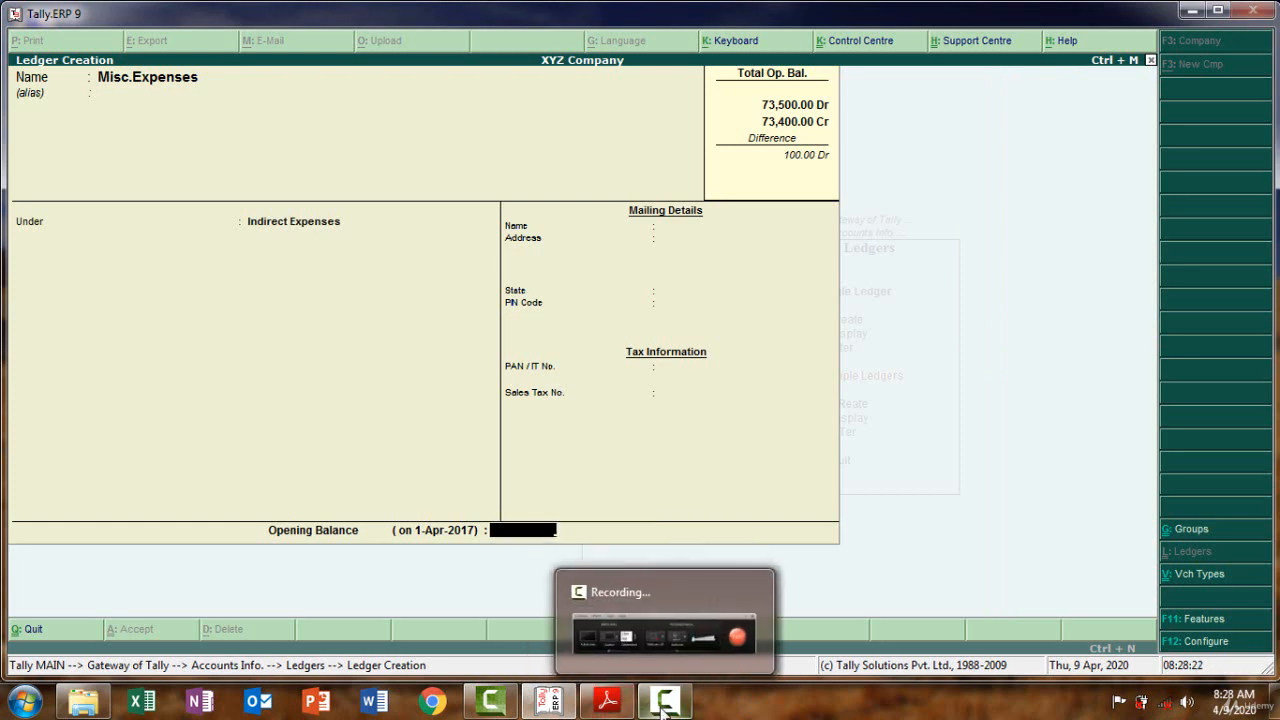
Give Misc.Expenses a 12,000 Dr opening balance
drag(650, 710, 576, 713)
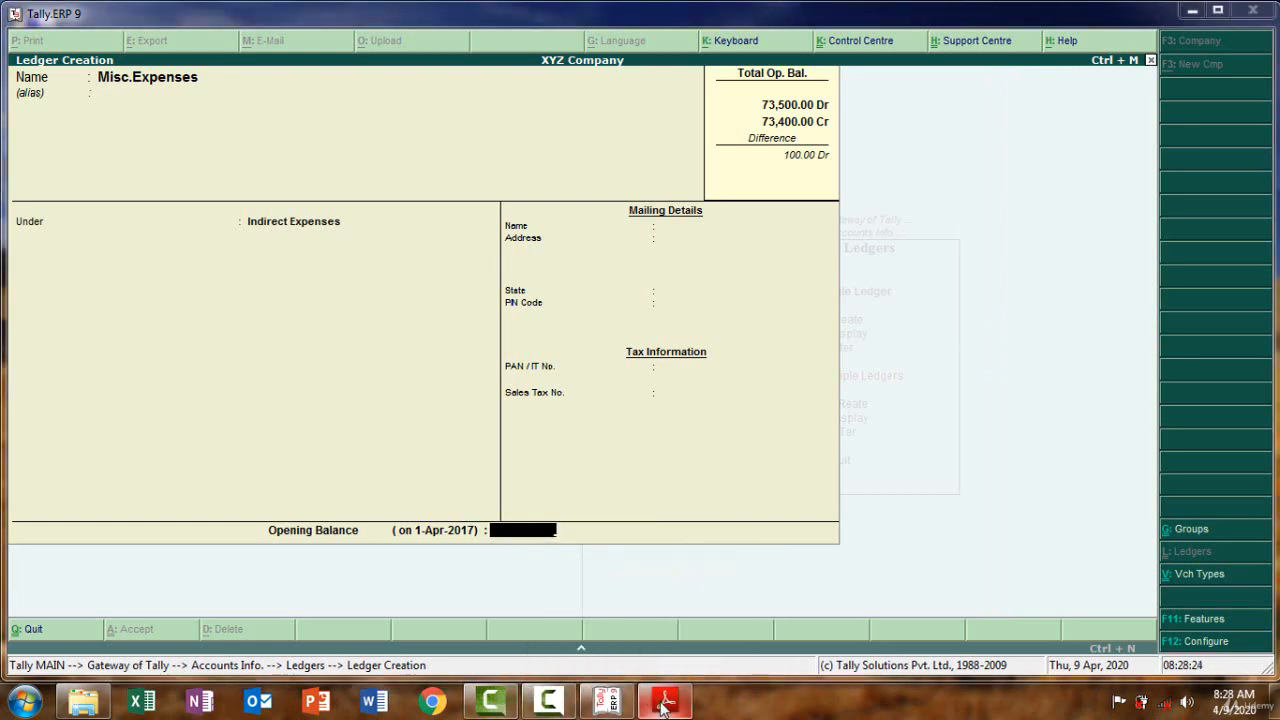
click(663, 706)
click(663, 706)
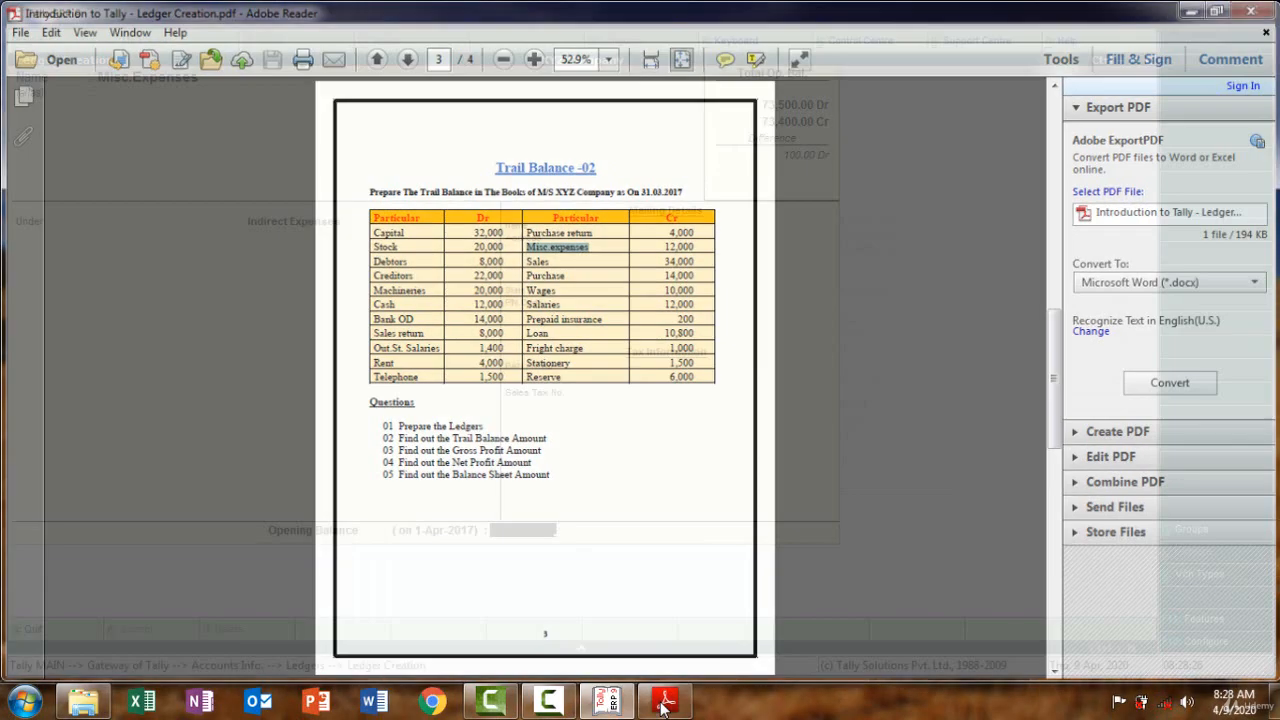
text(12,000)
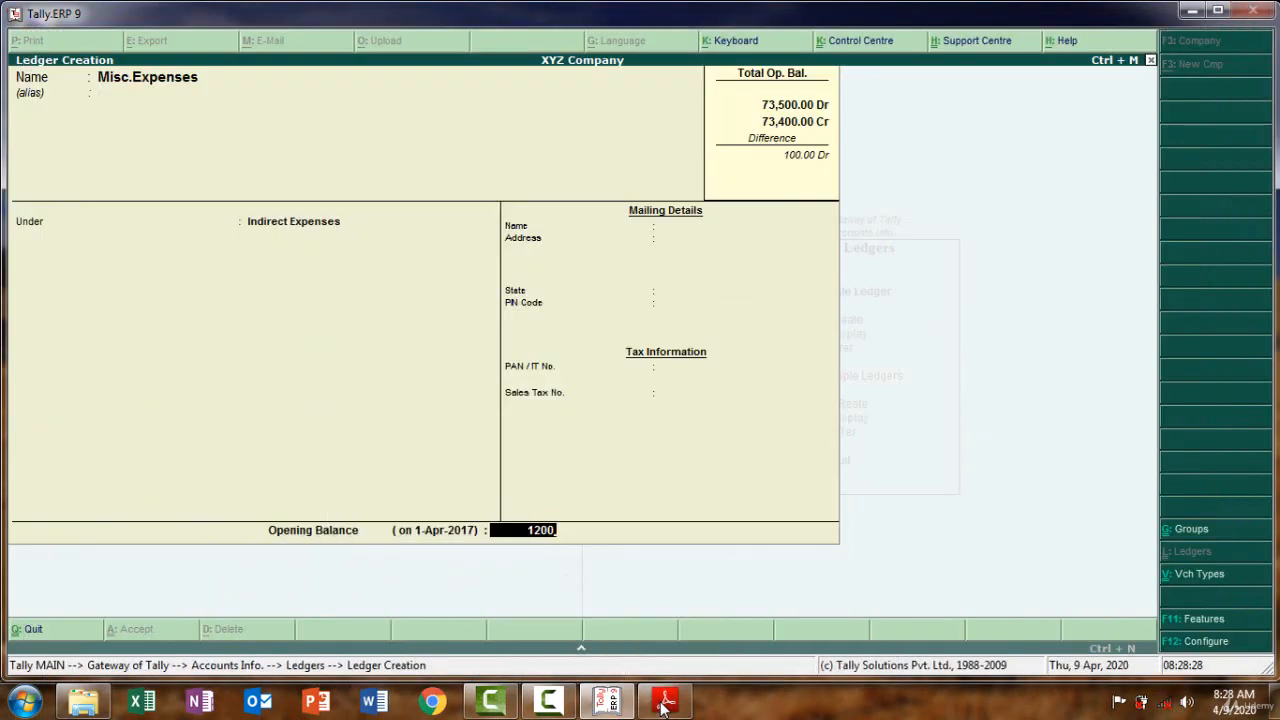
key(Return)
key(Return)
key(Return)
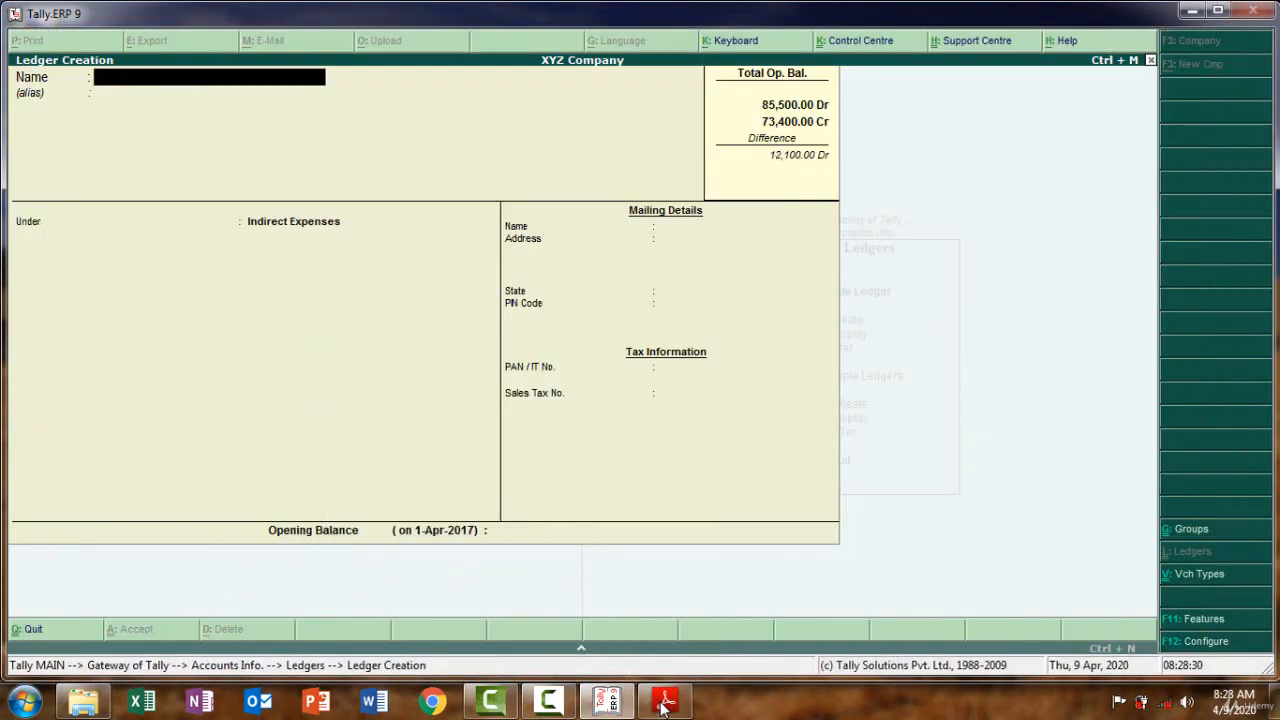
click(663, 708)
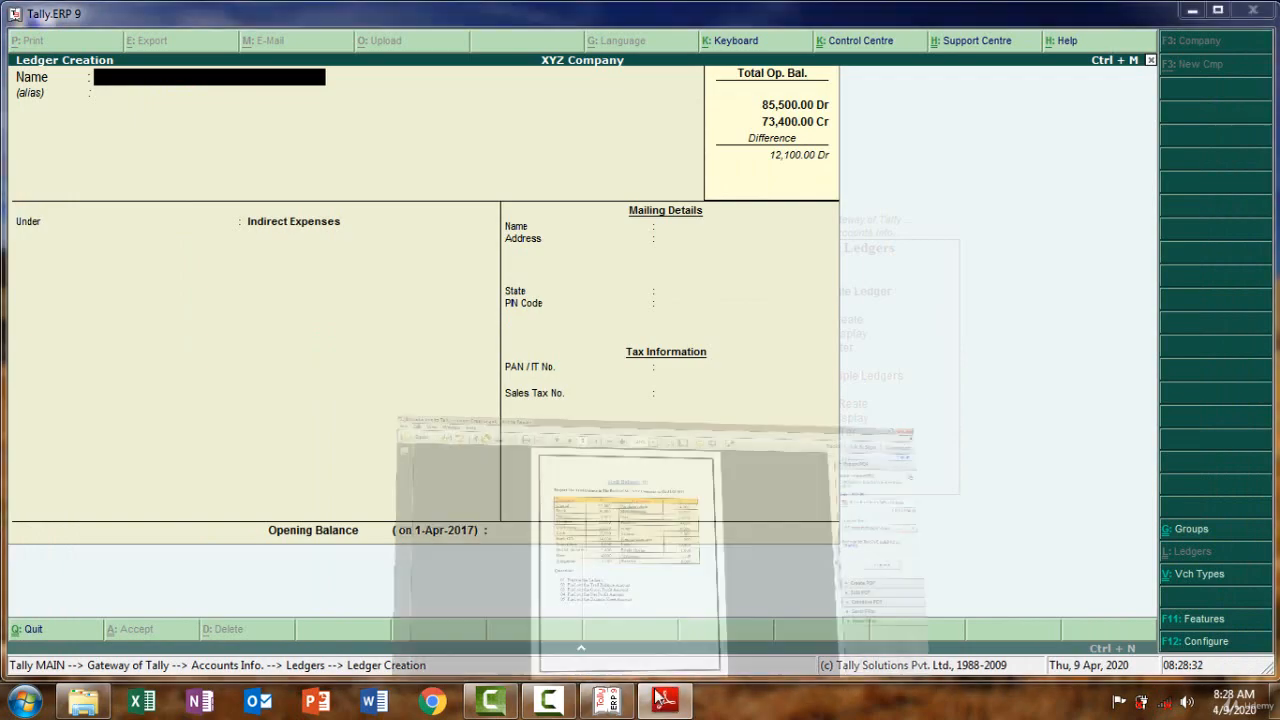
Copy Sales from the PDF, then quit the mistaken Voucher Type Creation screen to Ledgers
drag(571, 269, 527, 262)
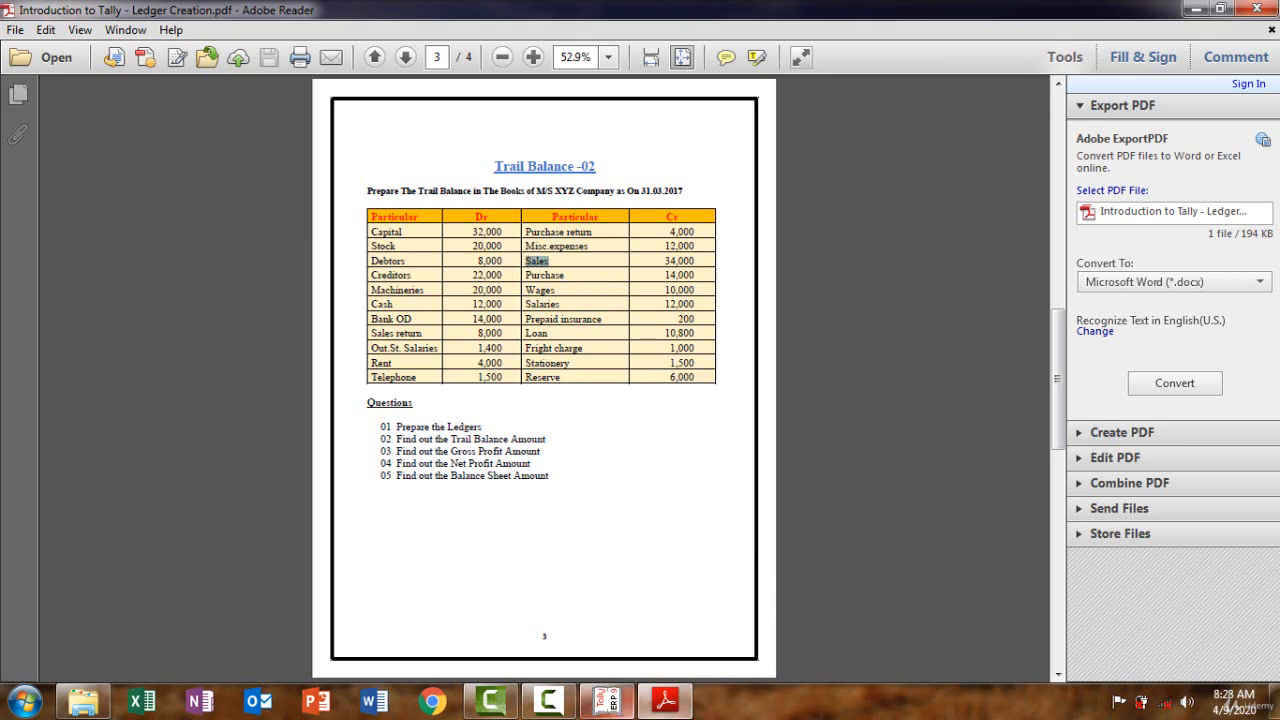
click(665, 705)
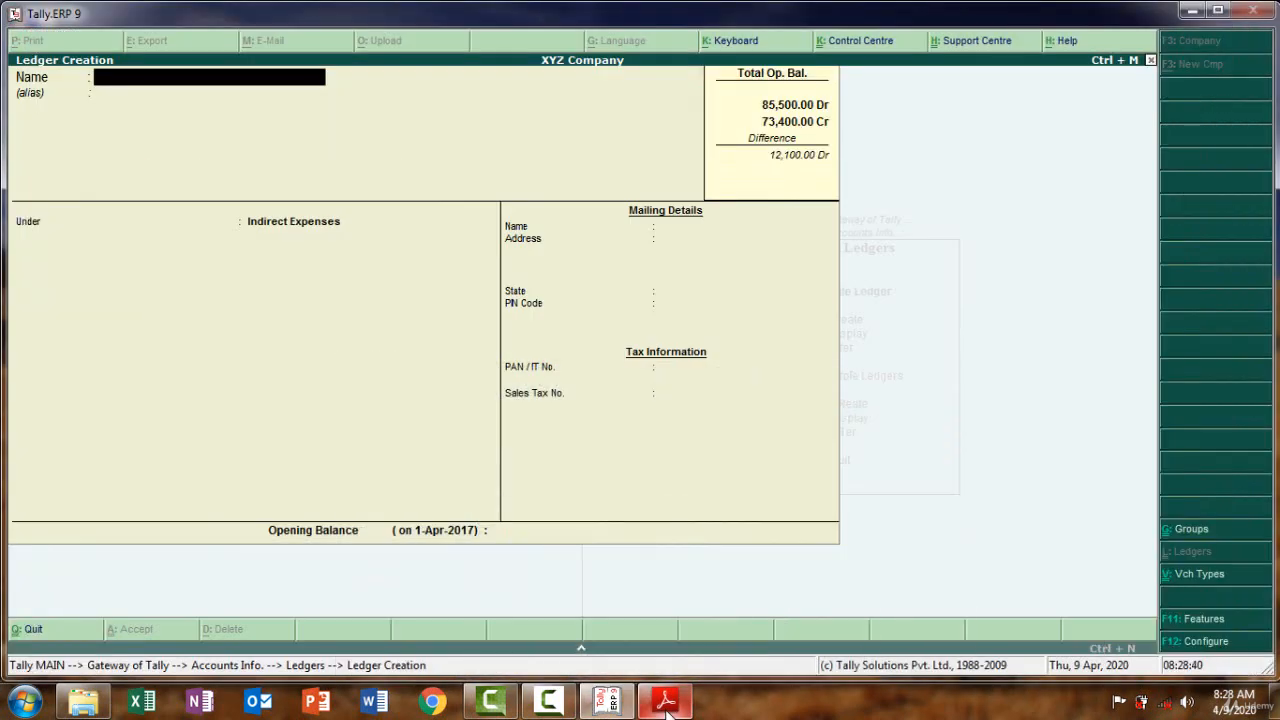
key(ctrl+v)
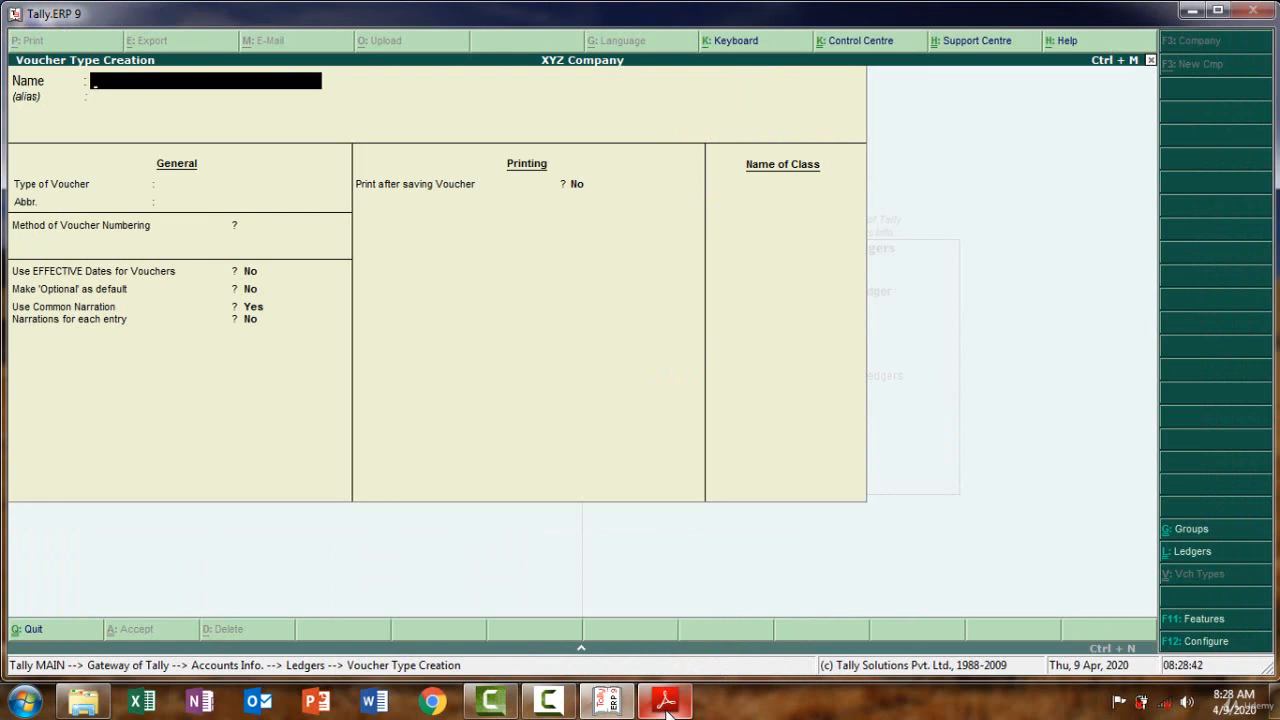
key(Escape)
key(Return)
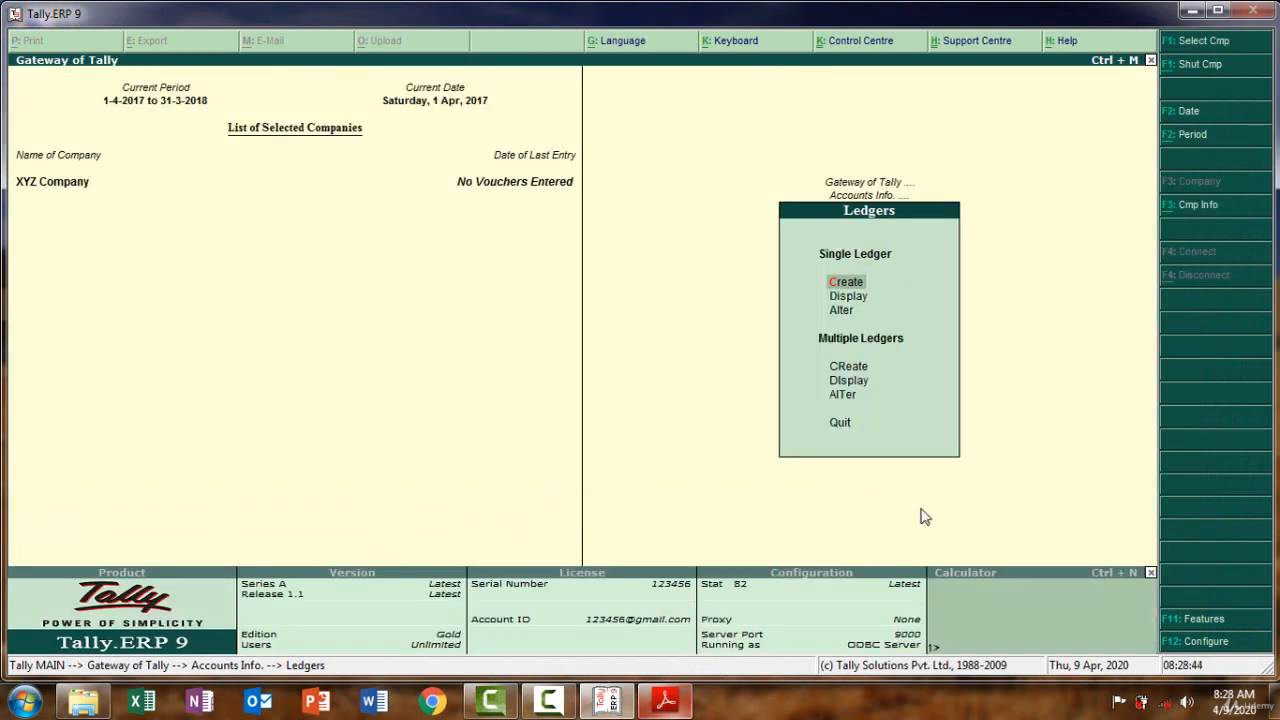
Start a new ledger named 'Sales' under Sales Accounts
click(850, 284)
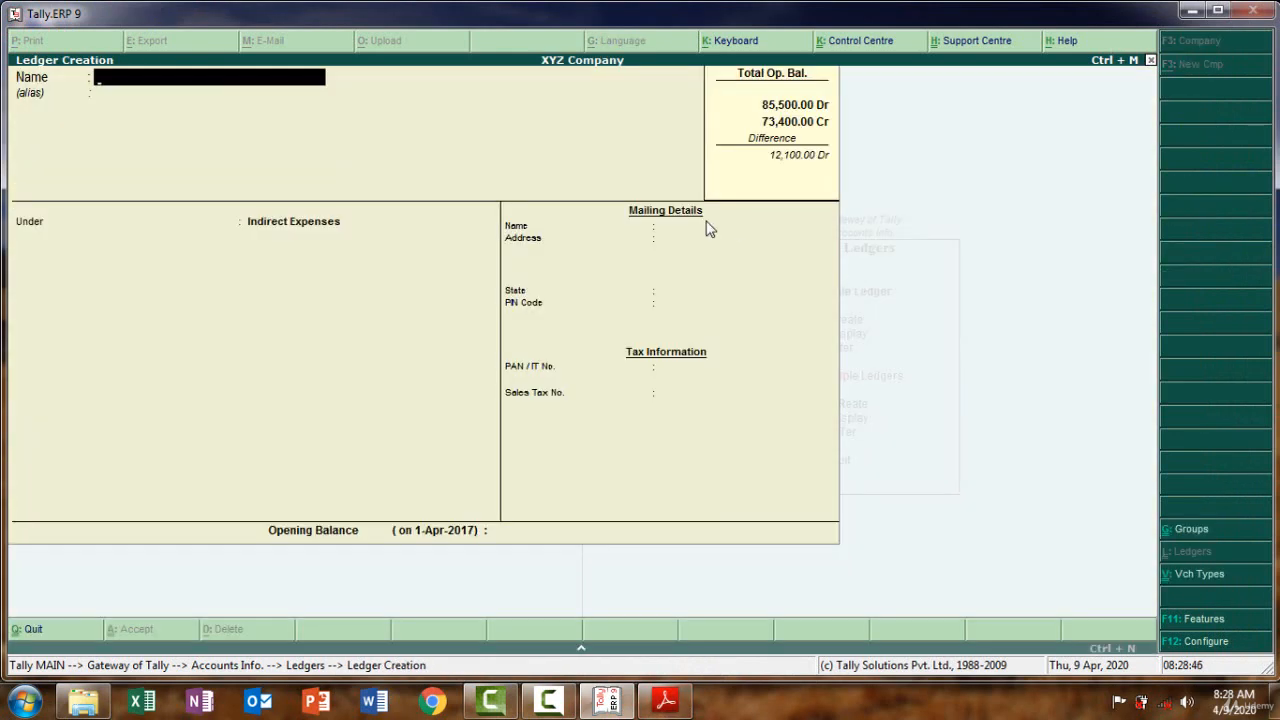
text(Sales)
key(Return)
key(Return)
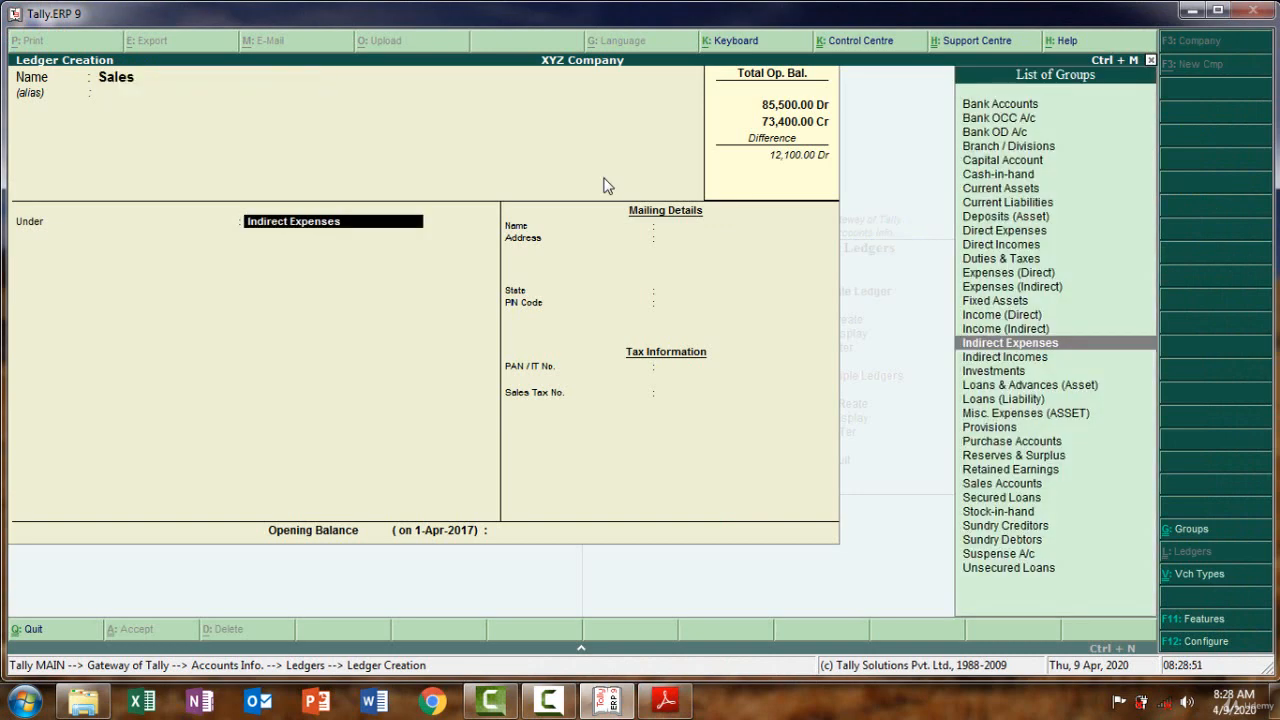
text(Sal)
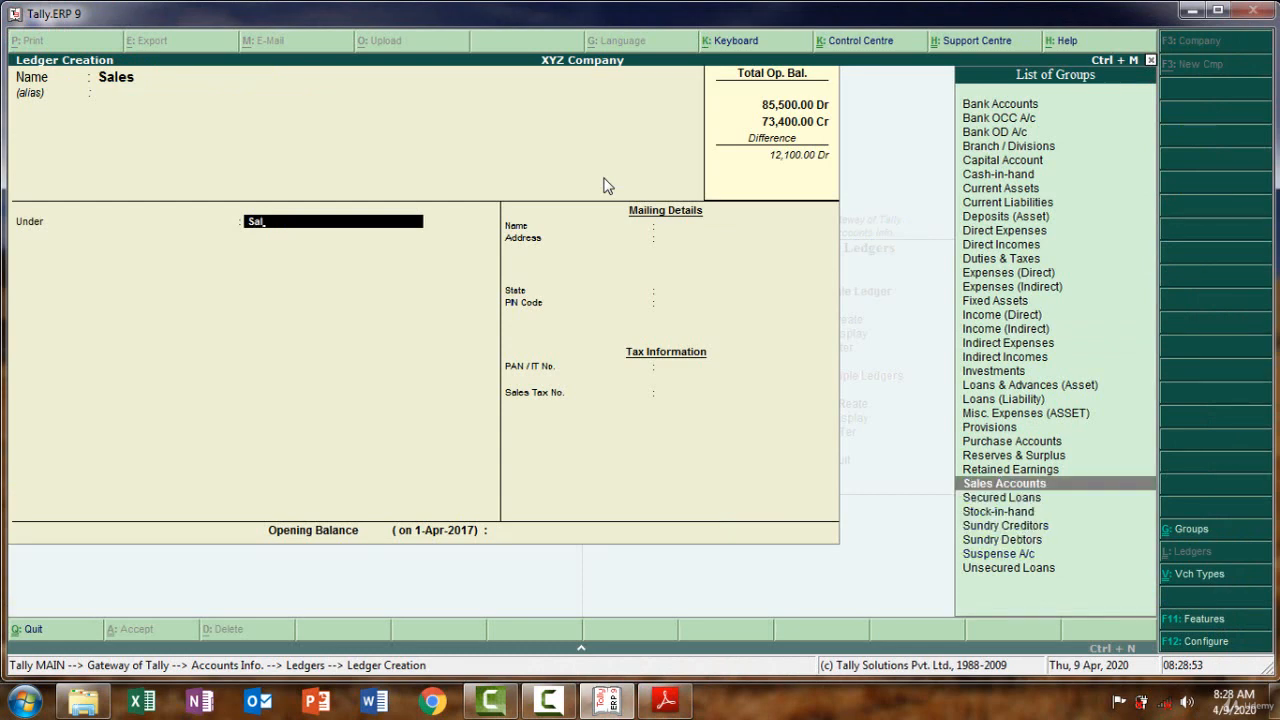
key(Return)
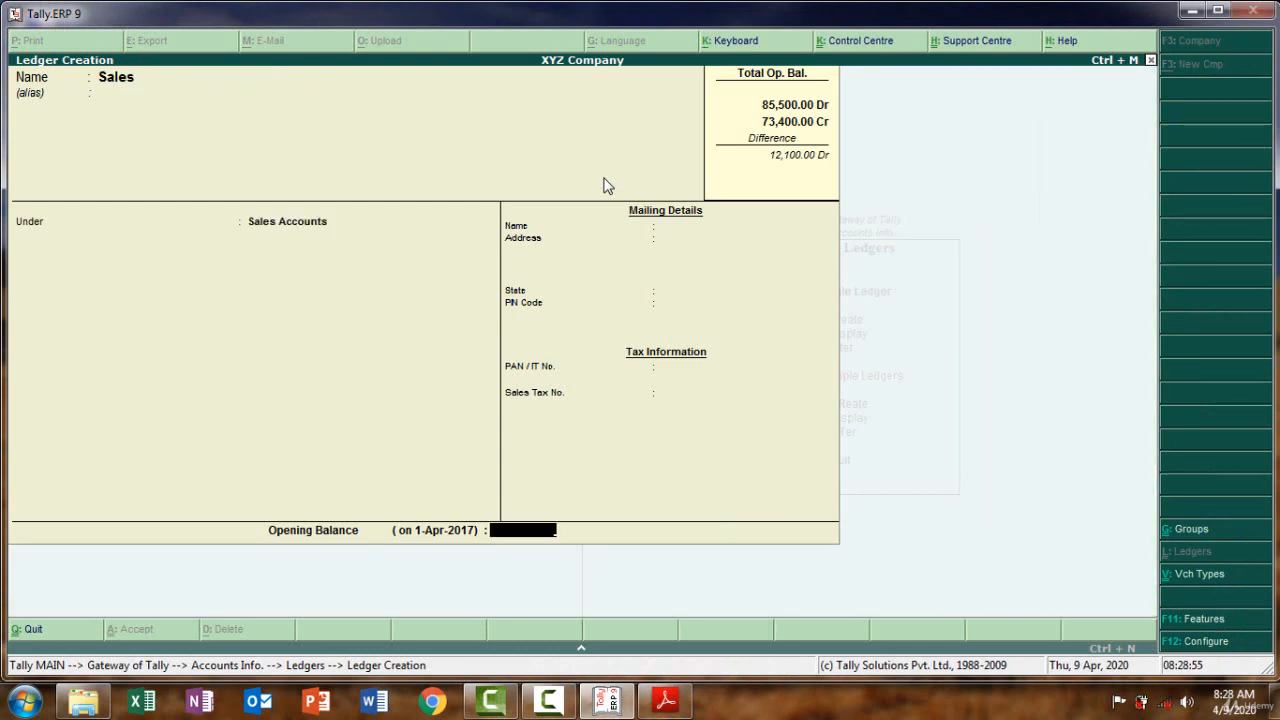
Enter a 34,000 Cr opening balance for the Sales ledger
click(672, 706)
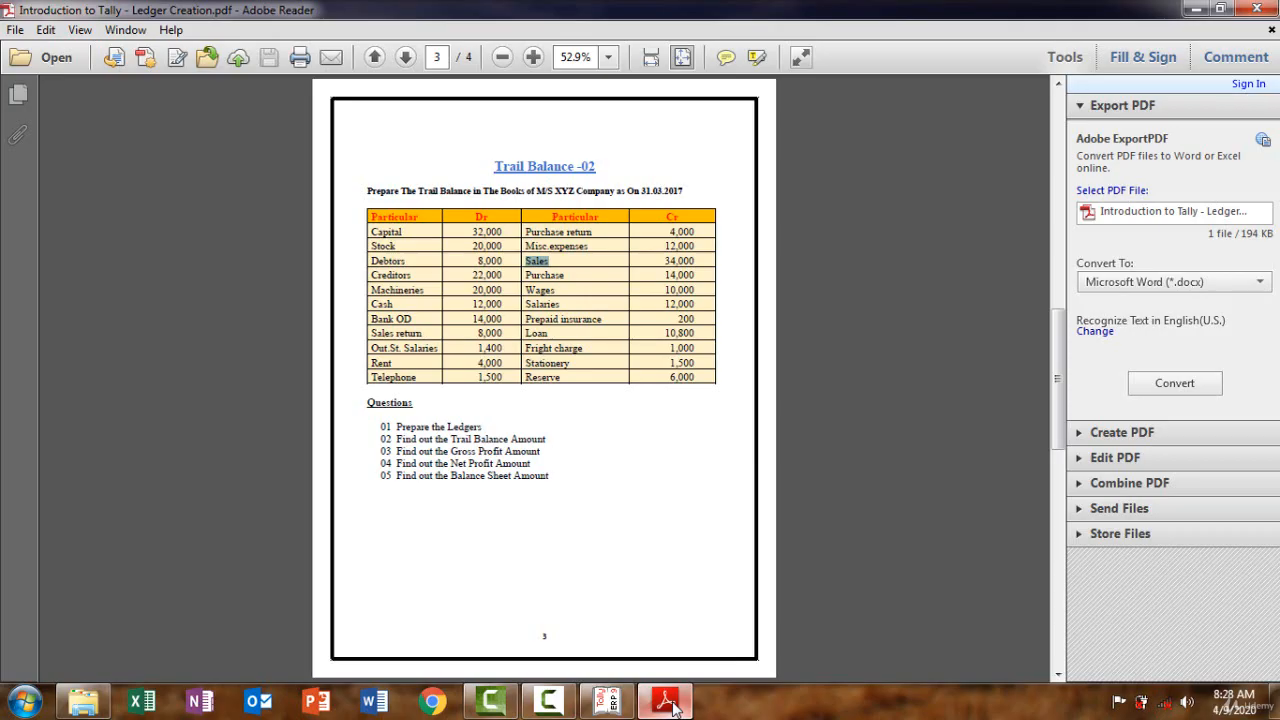
click(672, 706)
text(34000)
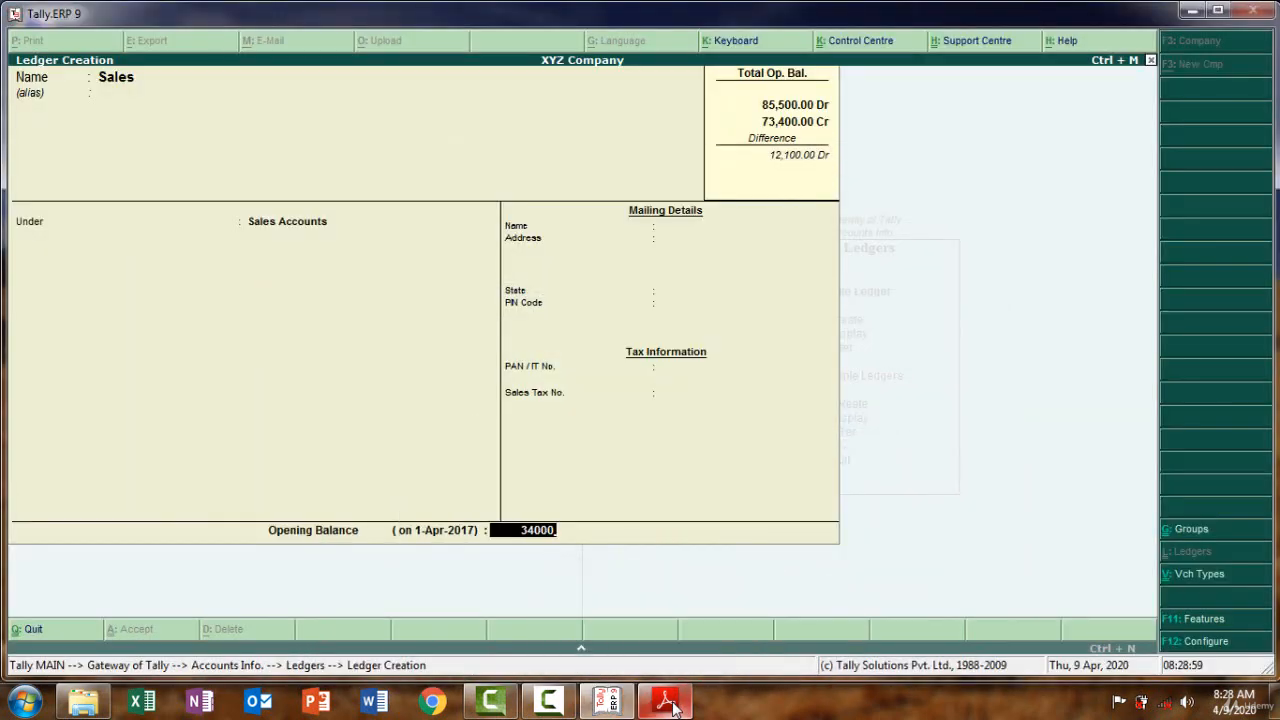
key(Return)
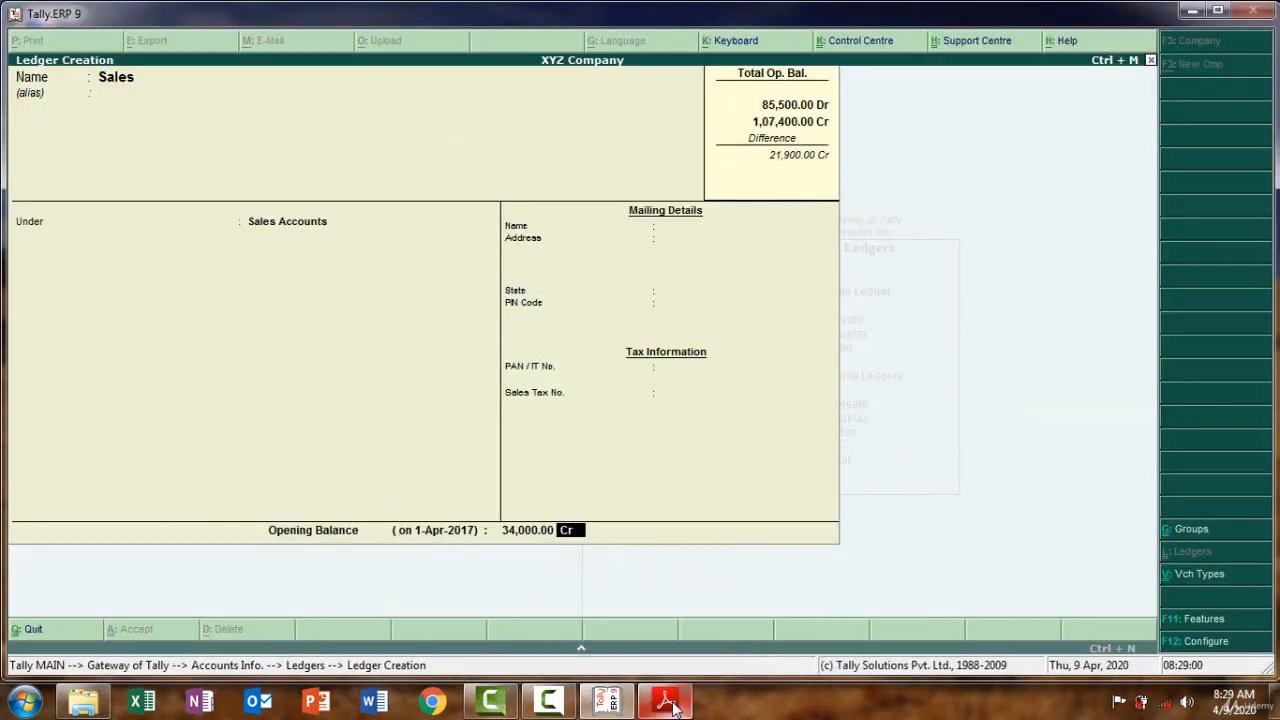
key(Return)
key(Return)
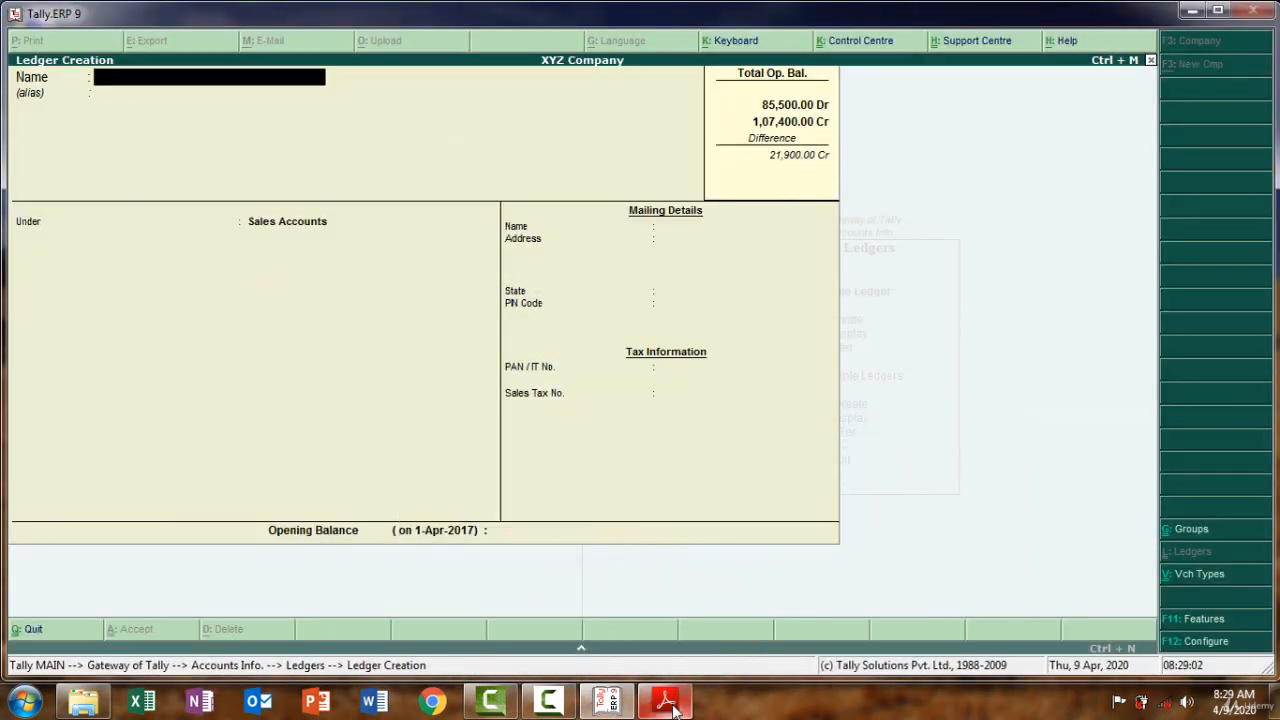
Accept the Sales ledger, then paste 'Purchase' from the PDF as the new ledger name
click(670, 708)
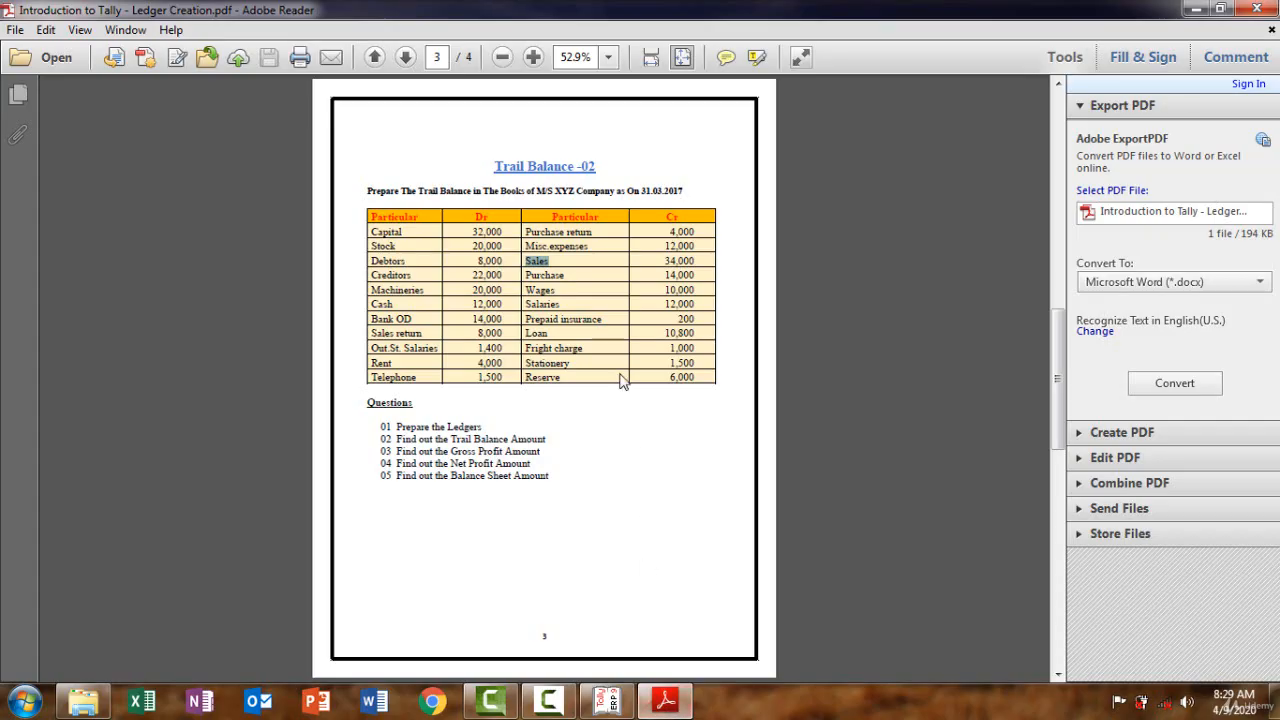
drag(568, 277, 527, 263)
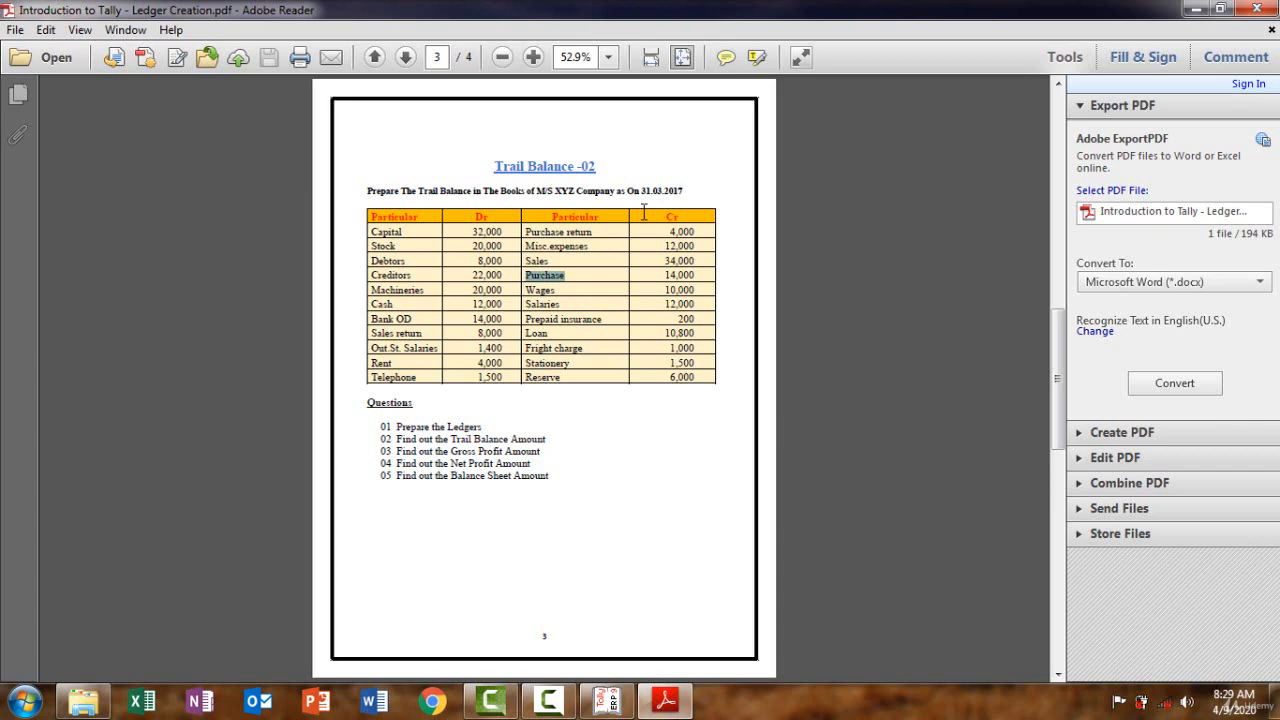
click(676, 703)
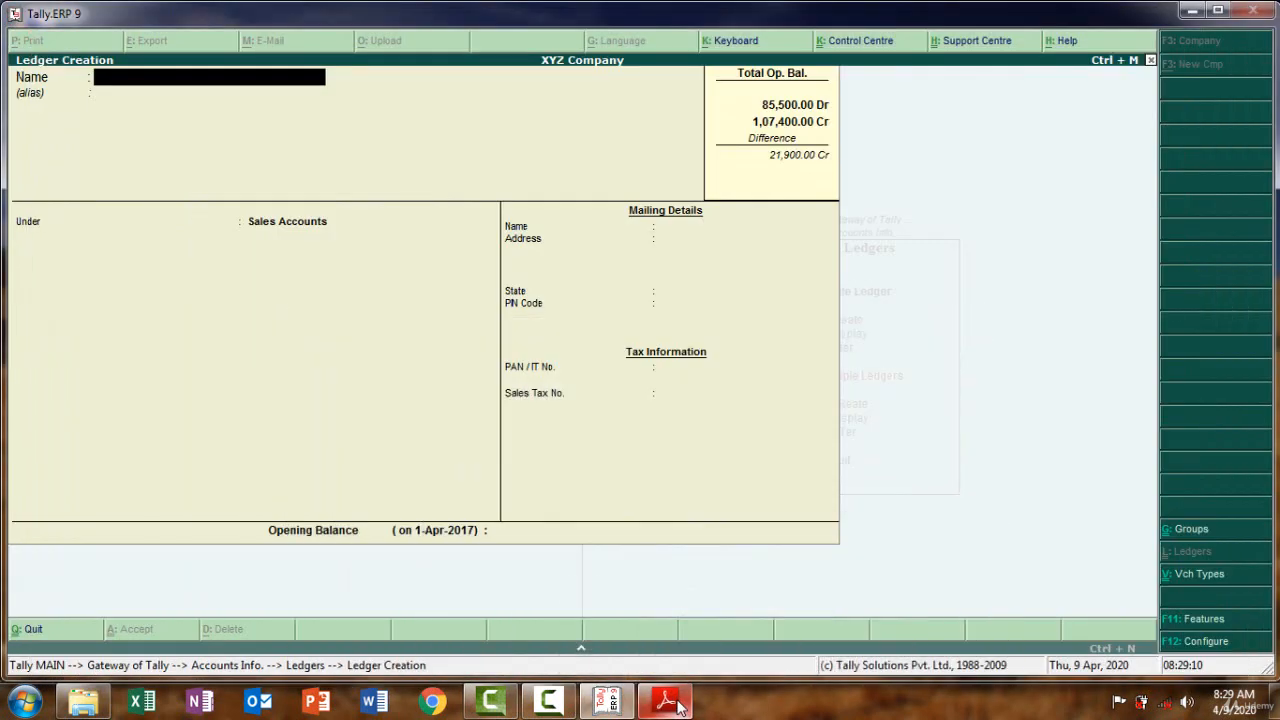
key(ctrl+alt+v)
key(Return)
key(Return)
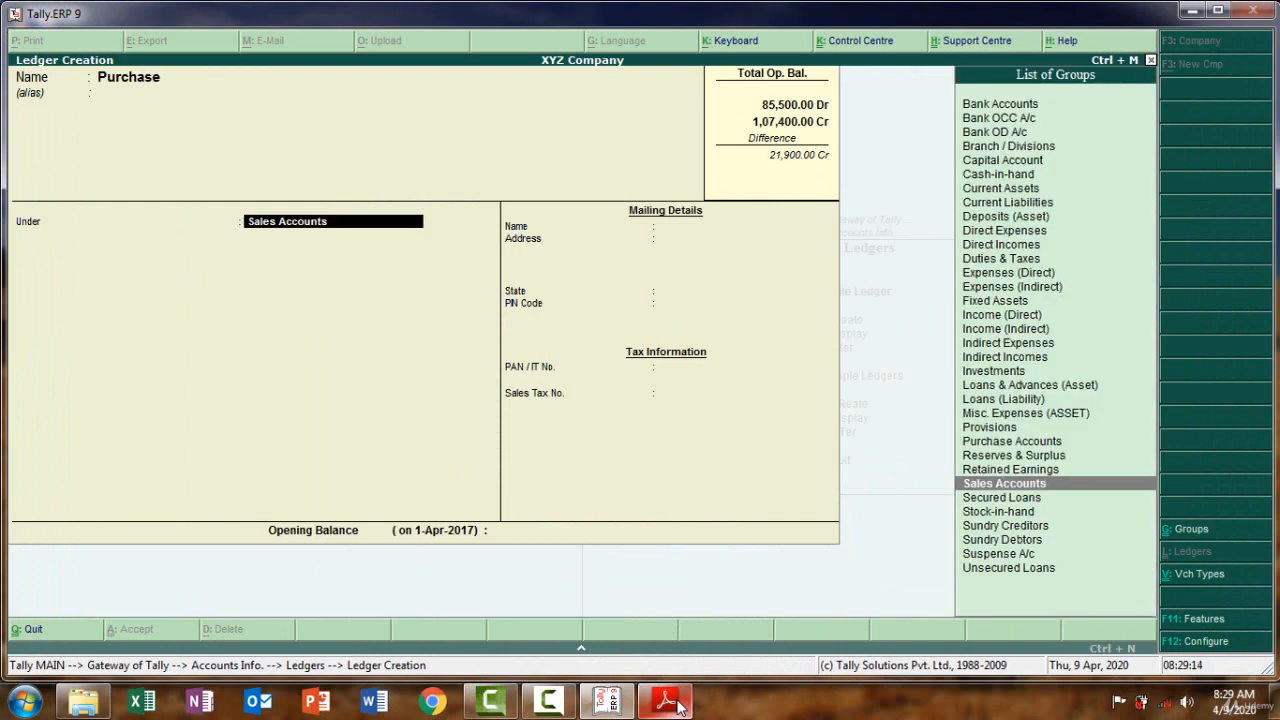
Place Purchase under Purchase Accounts, declining the save to add its balance
text(Pu)
key(Return)
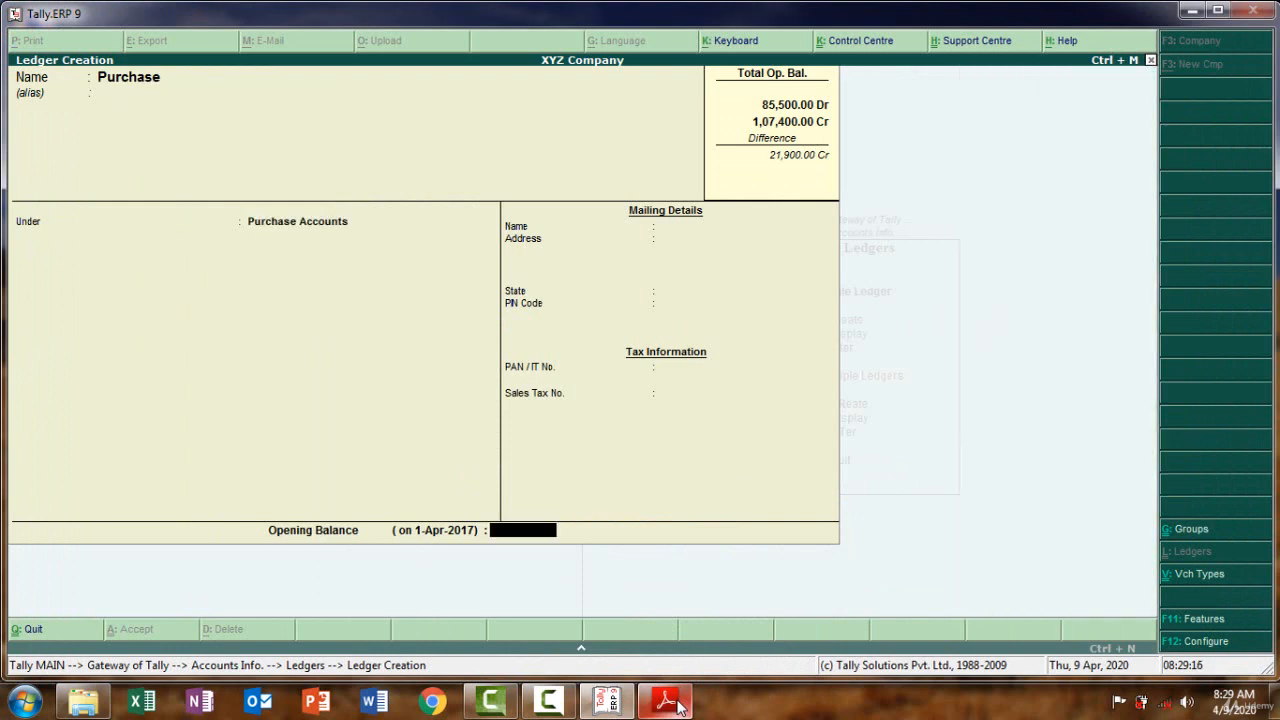
key(Return)
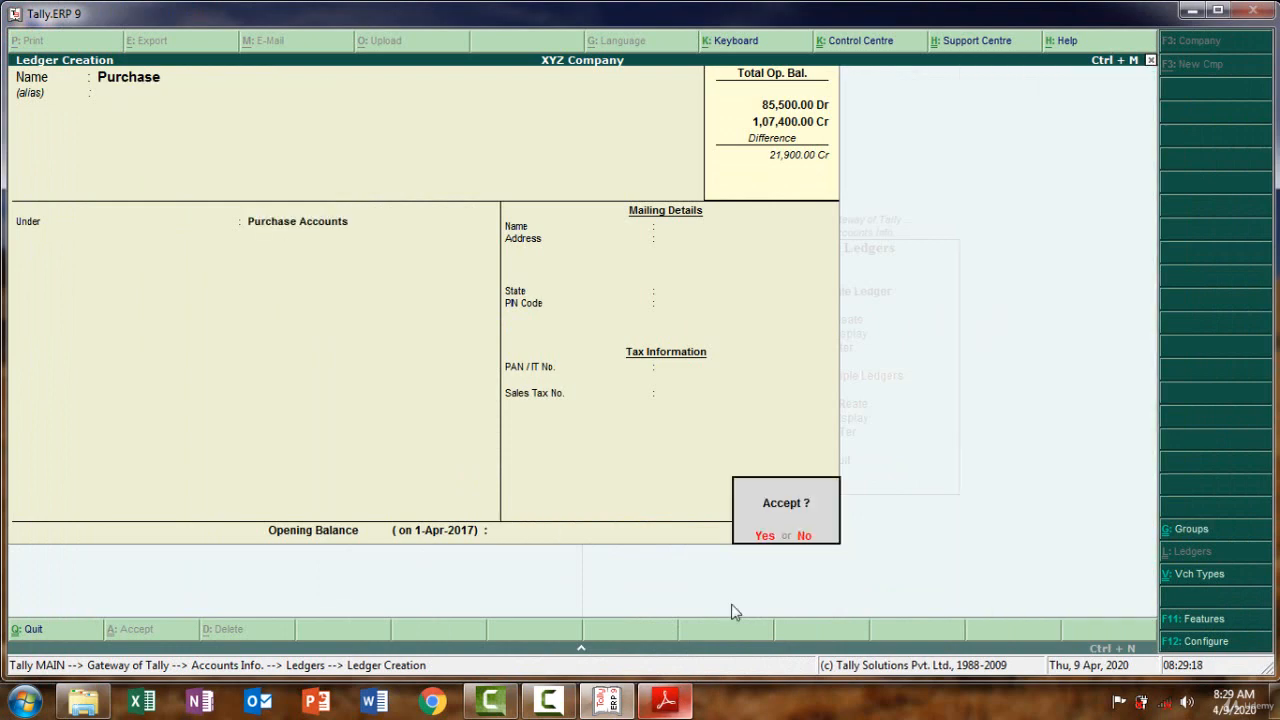
click(804, 537)
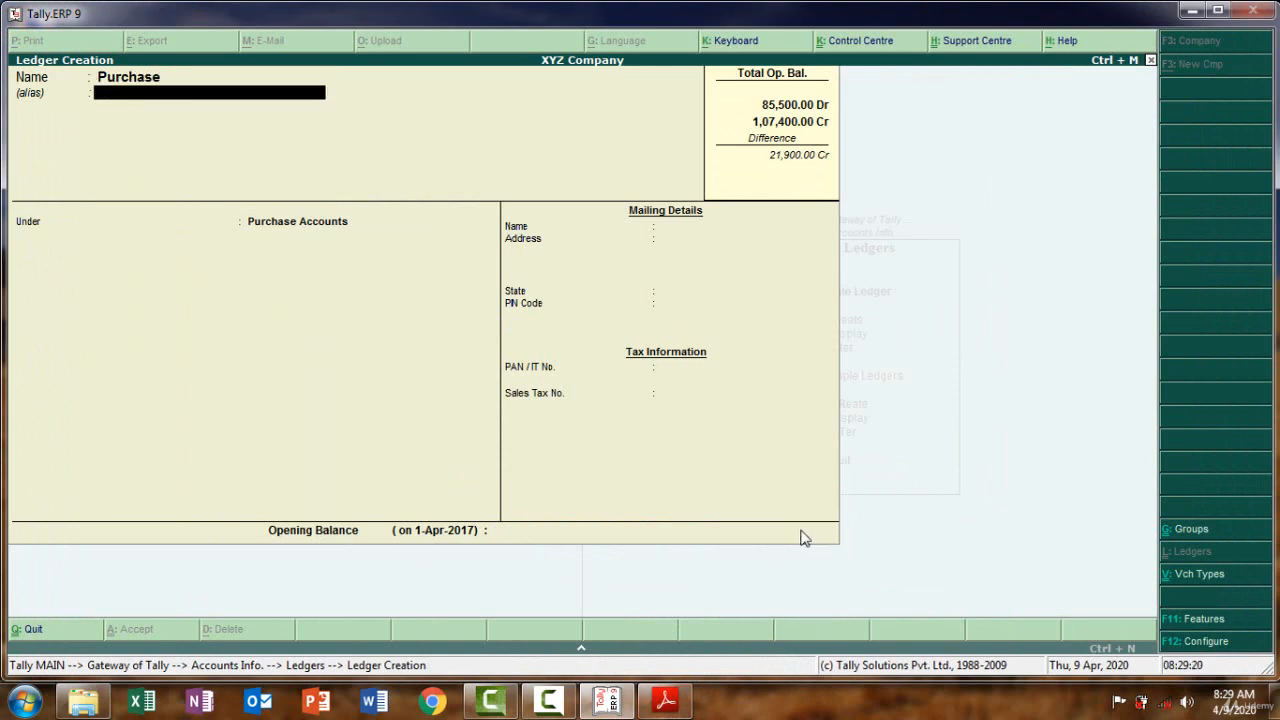
key(Return)
key(Return)
key(Return)
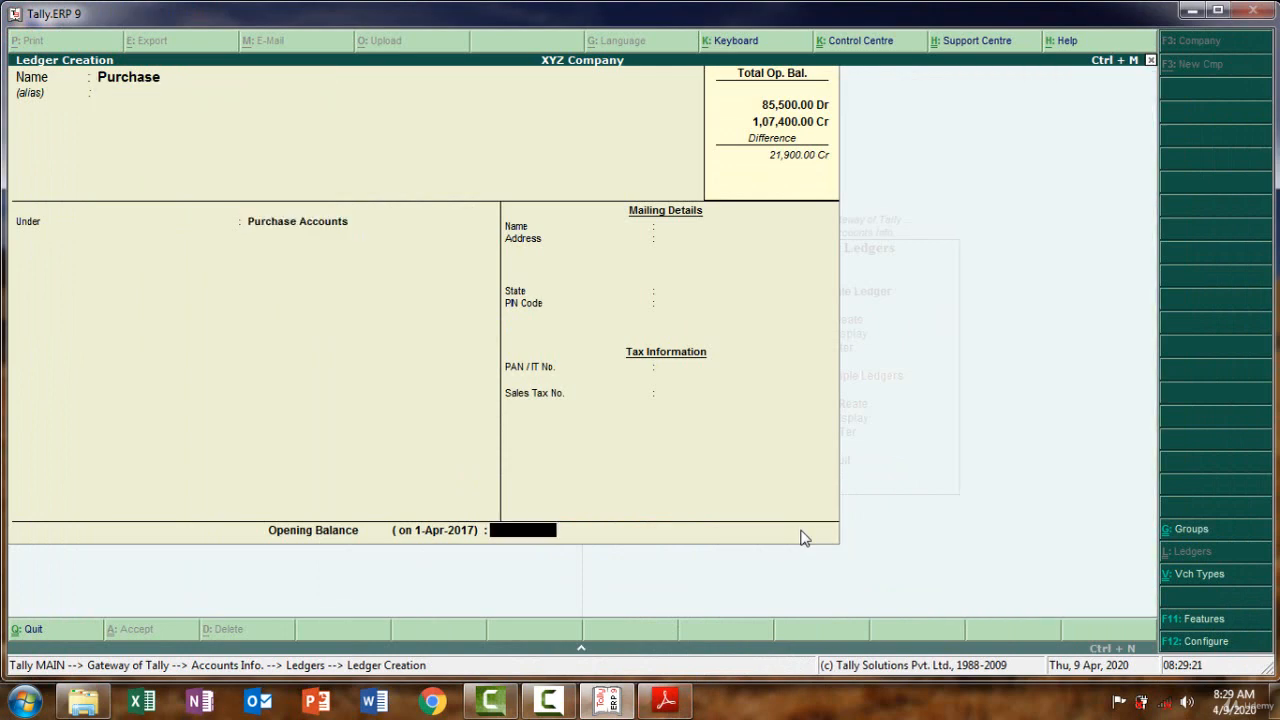
Enter a 14,000 Dr opening balance and save the Purchase ledger
click(678, 703)
click(675, 703)
text(14000)
key(Return)
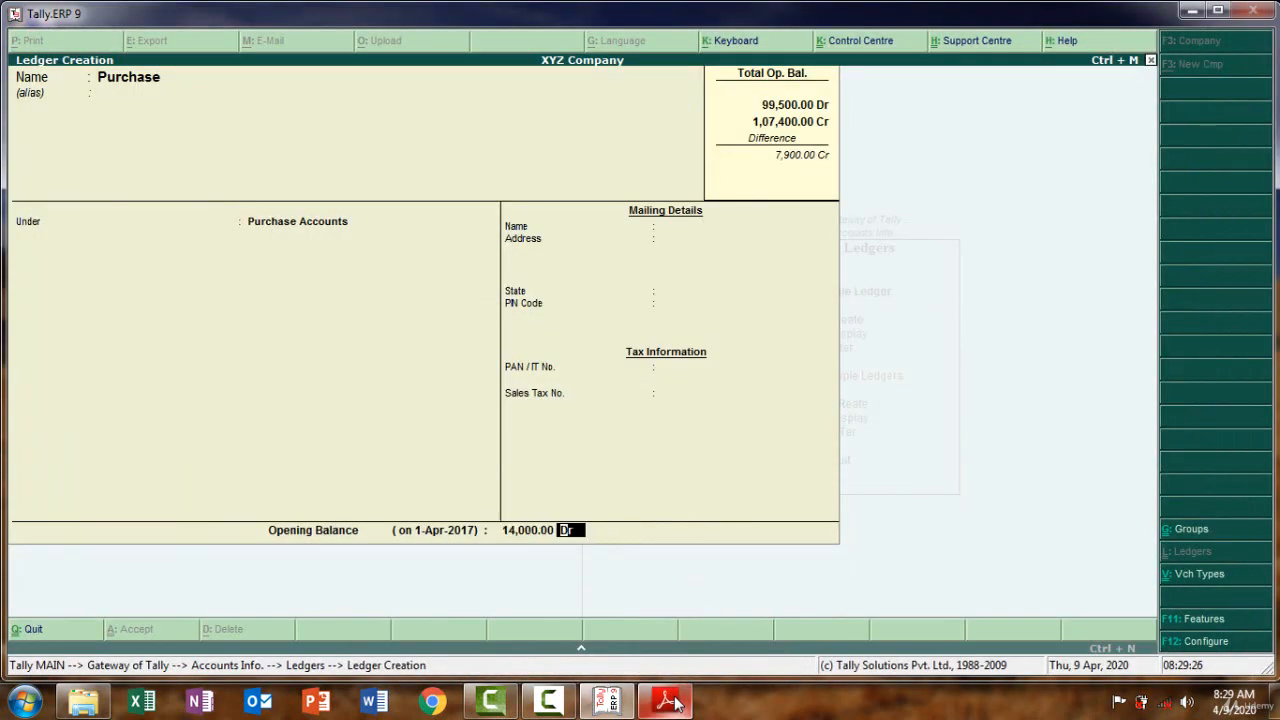
key(Return)
key(Return)
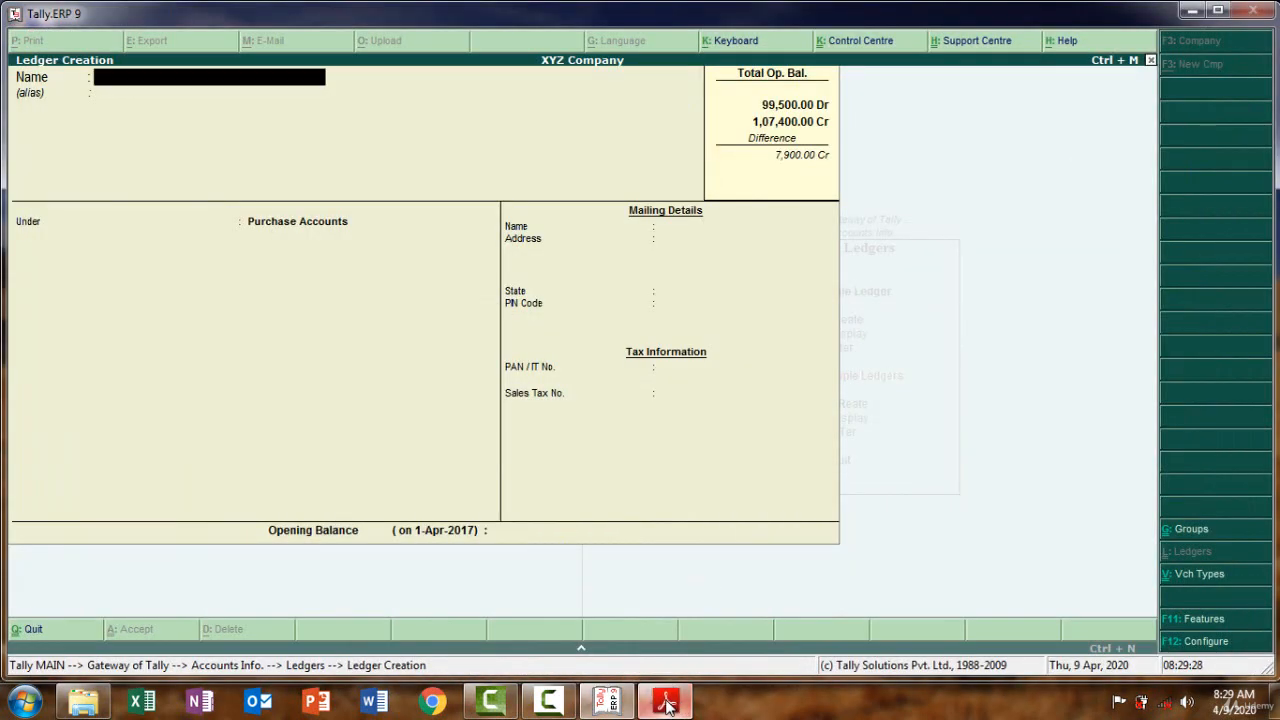
Create a 'Wages' ledger copied from the PDF under Direct Expenses
click(668, 703)
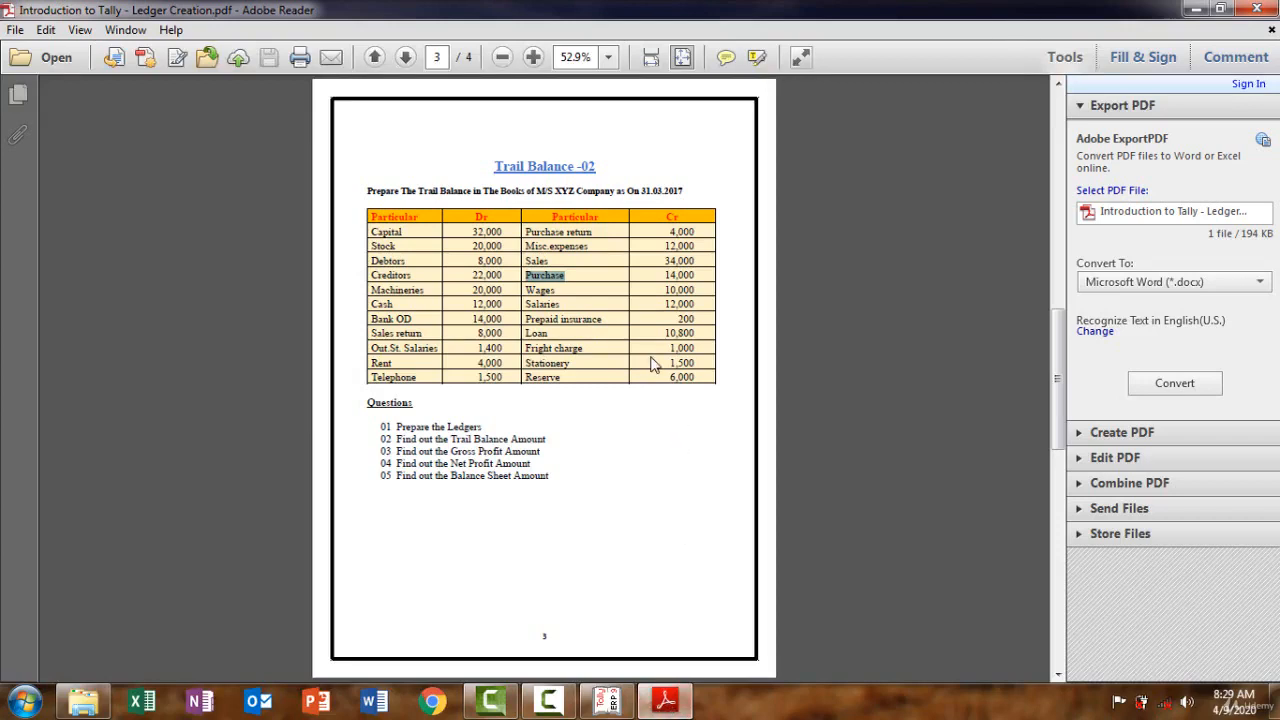
drag(566, 291, 527, 287)
click(665, 701)
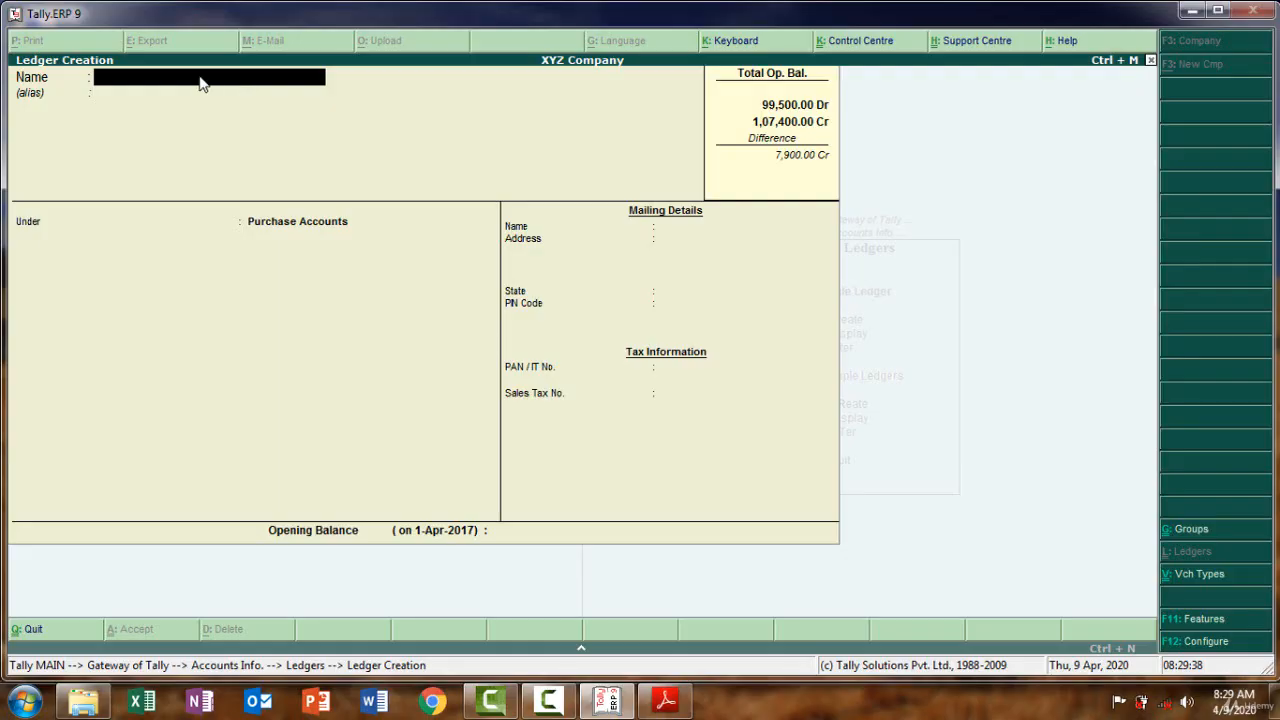
key(ctrl+alt+v)
key(Return)
key(Return)
text(D)
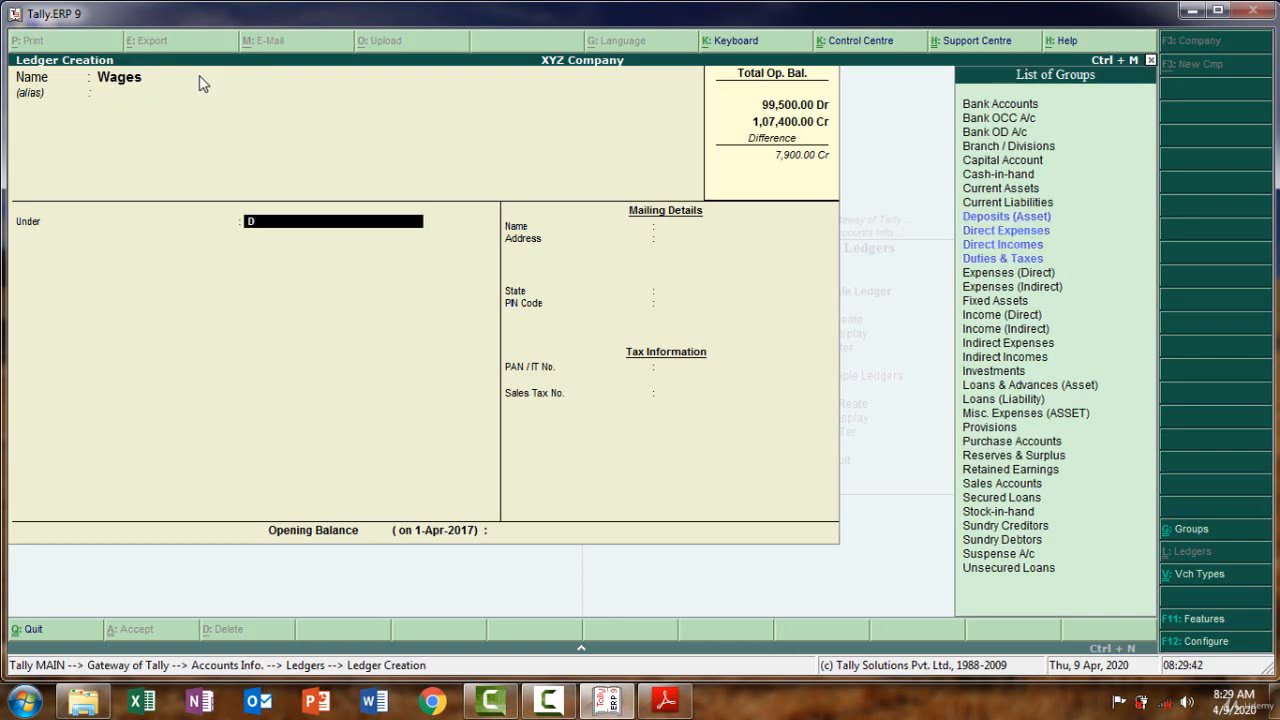
key(Down)
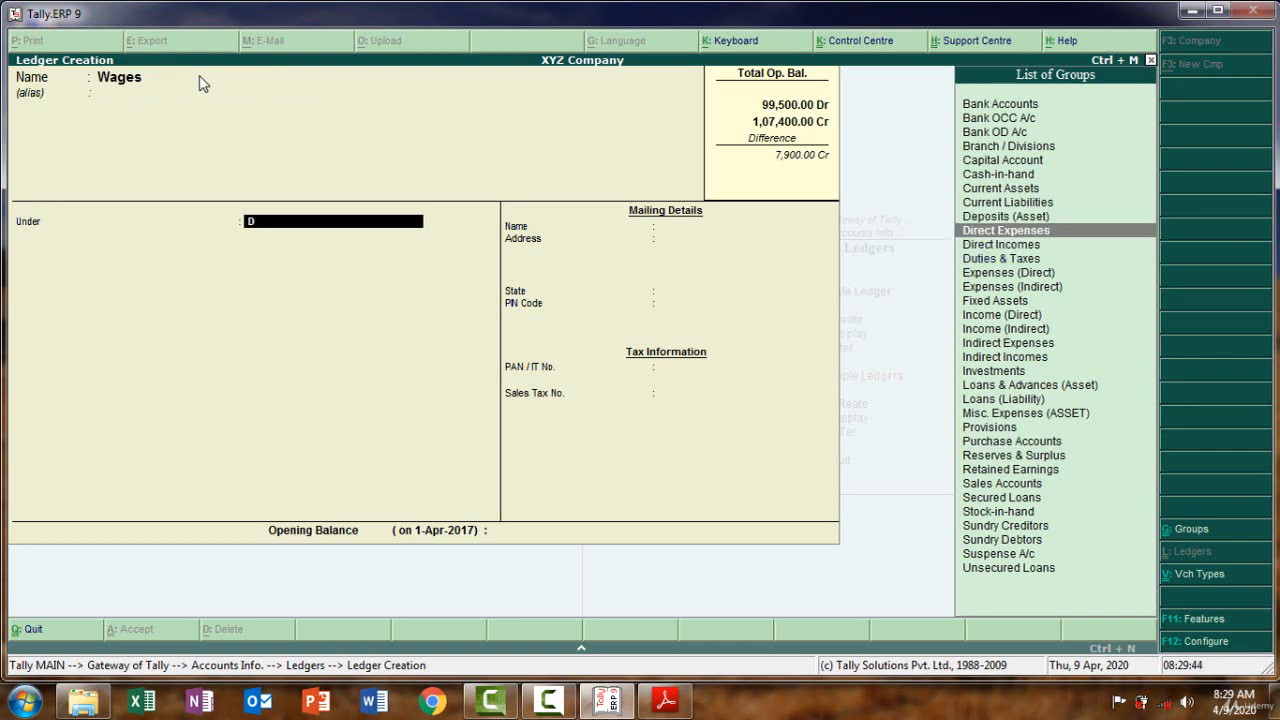
key(Return)
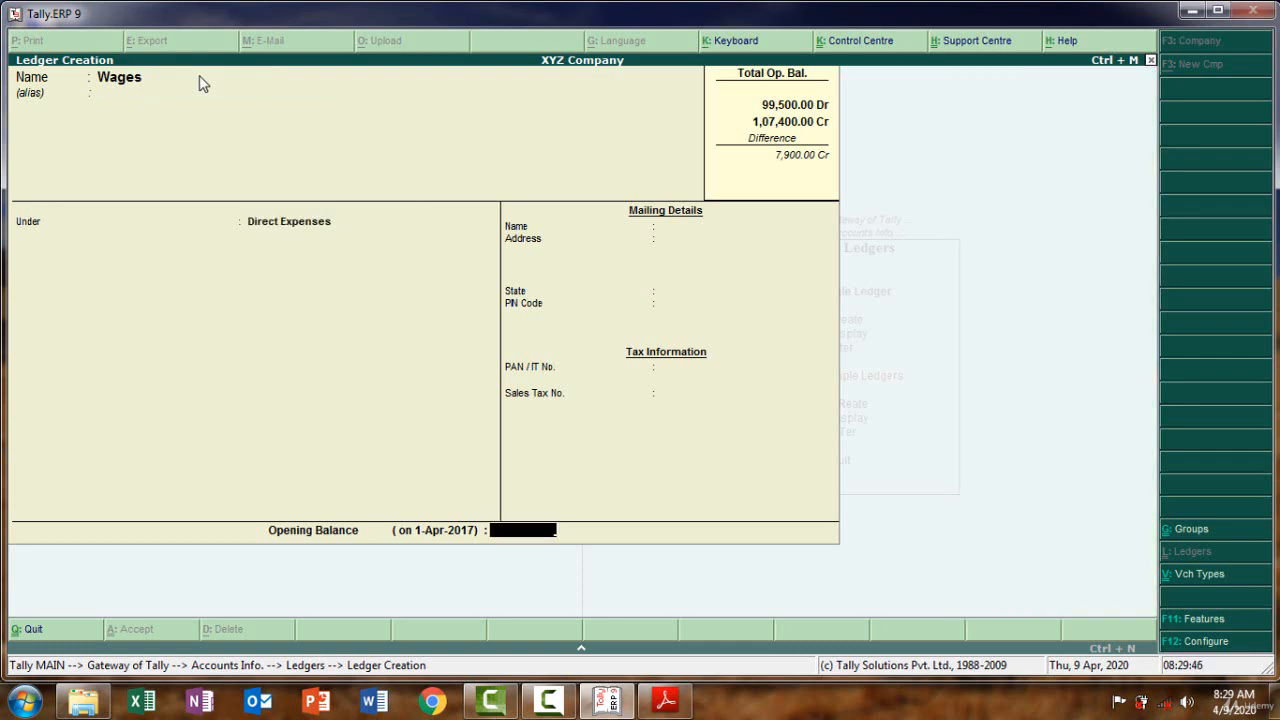
Give Wages a 10,000 Dr opening balance and accept the ledger
click(664, 700)
click(660, 697)
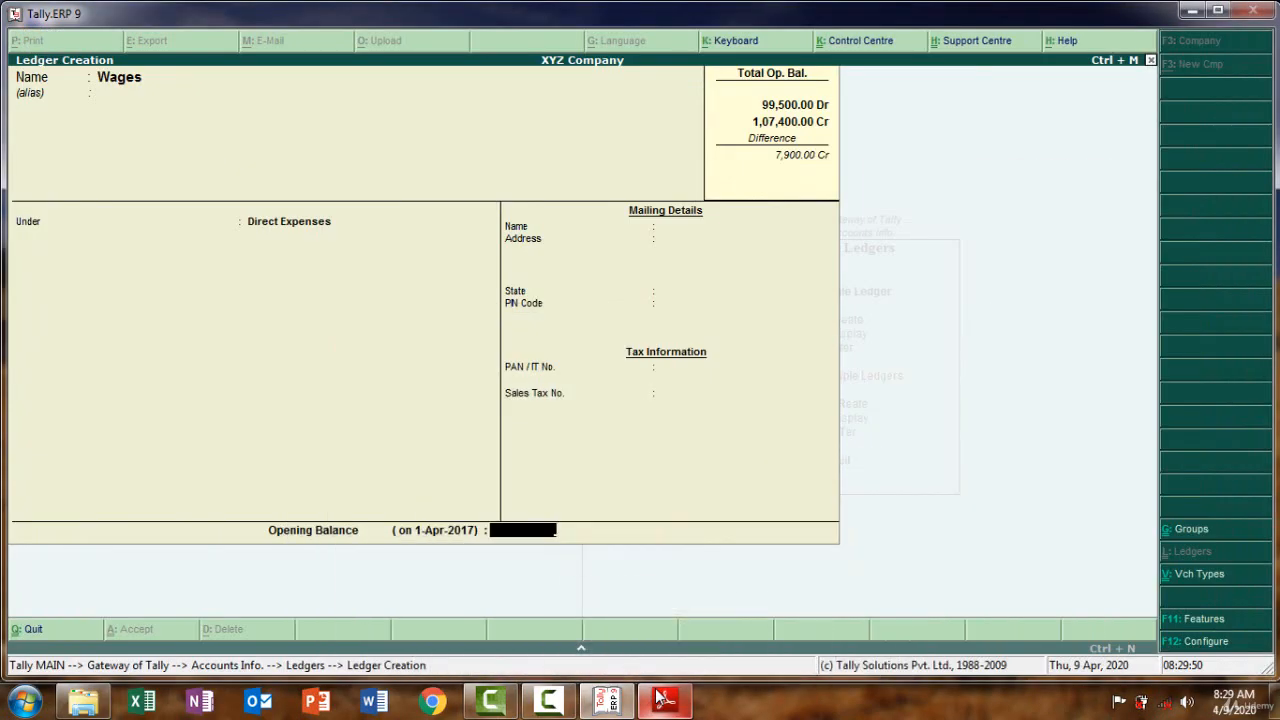
text(10000)
key(Return)
key(Return)
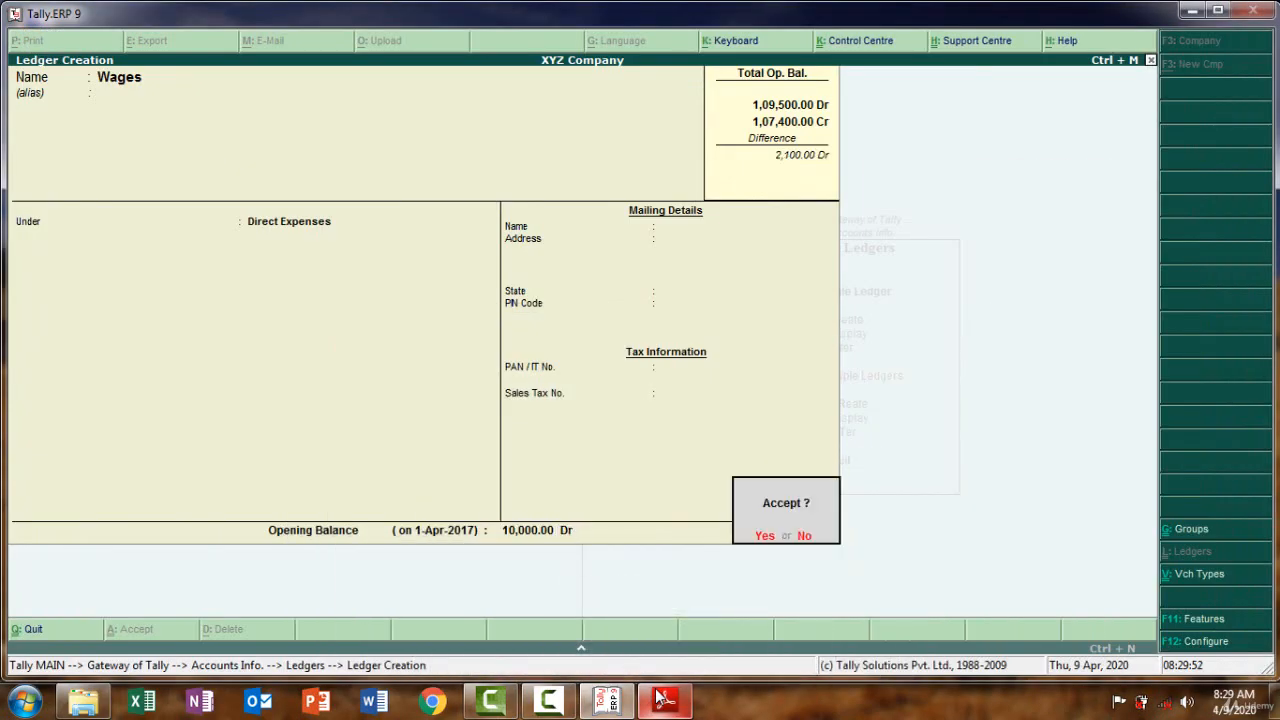
key(Return)
click(664, 700)
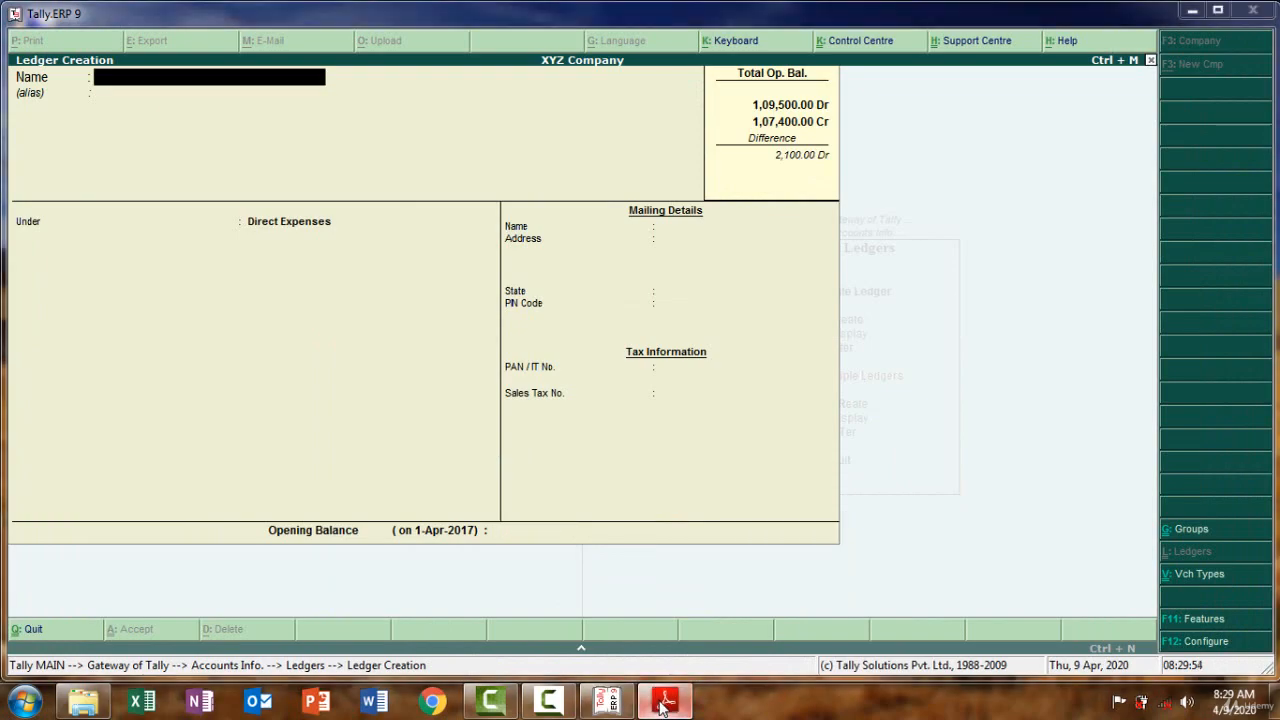
Create a 'Salaries' ledger from the PDF under Indirect Expenses, declining the early save
drag(566, 303, 521, 304)
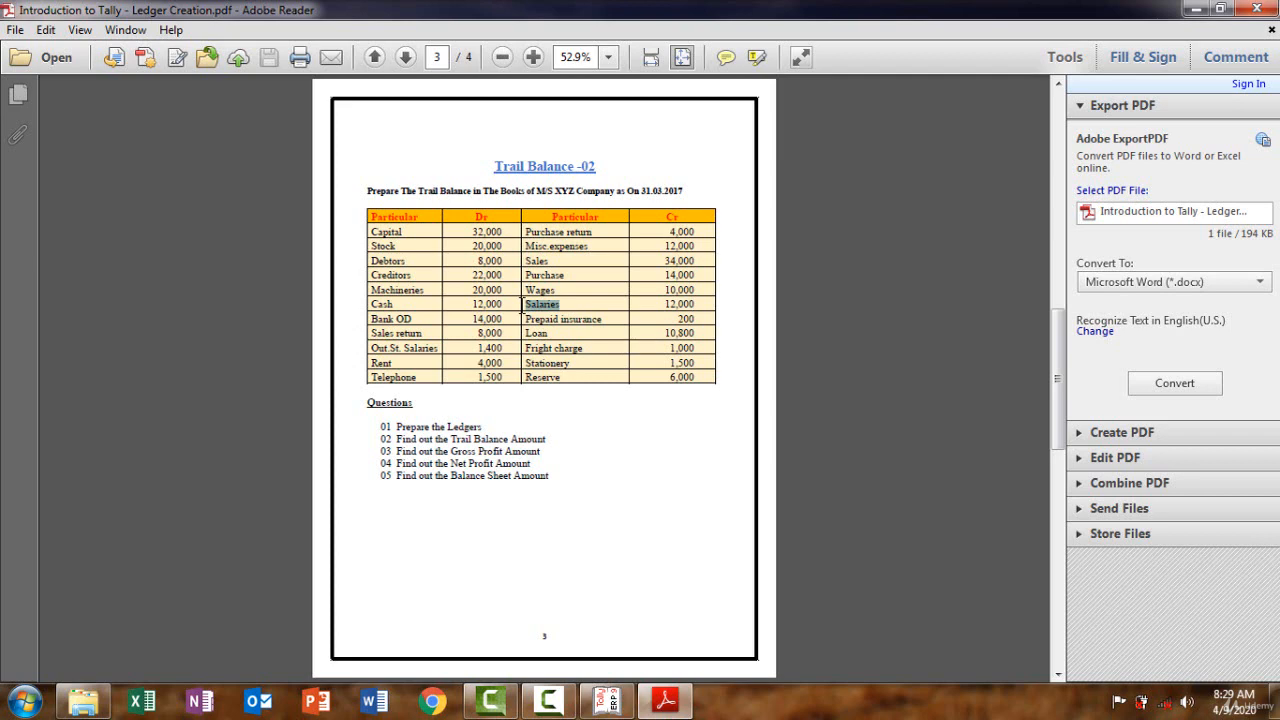
click(678, 704)
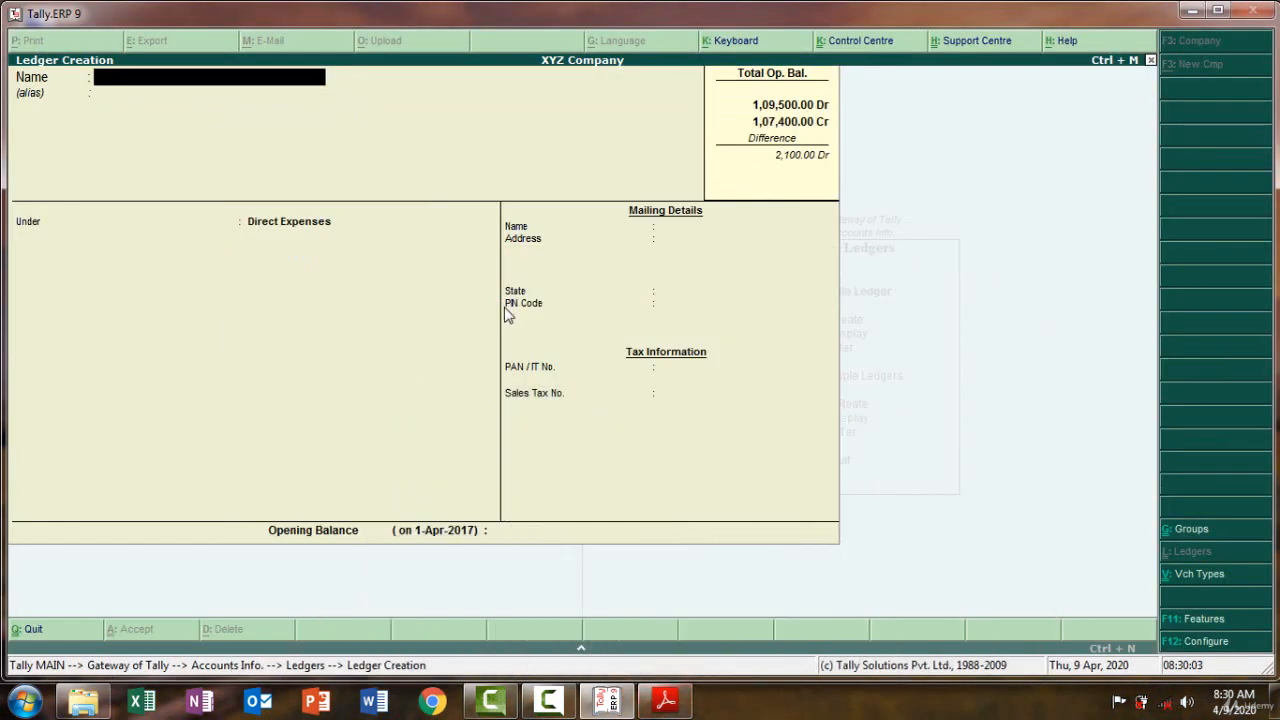
key(ctrl+alt+v)
key(Return)
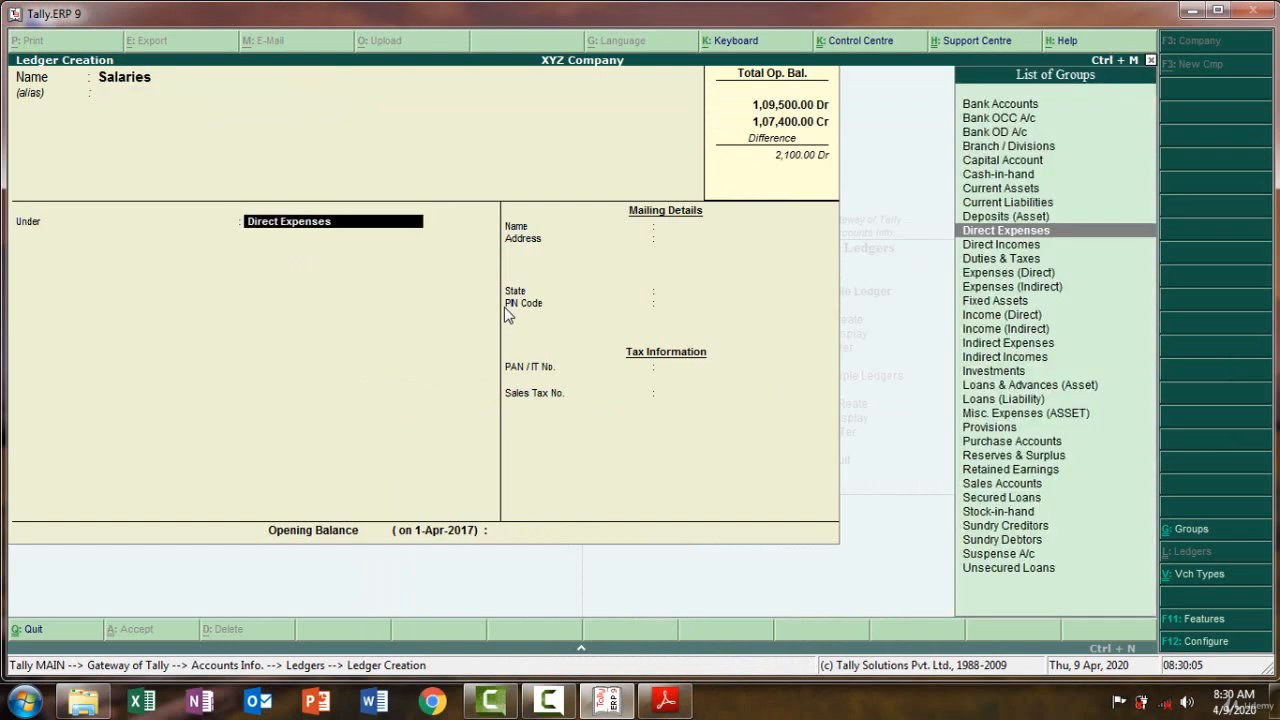
text(in)
key(Down)
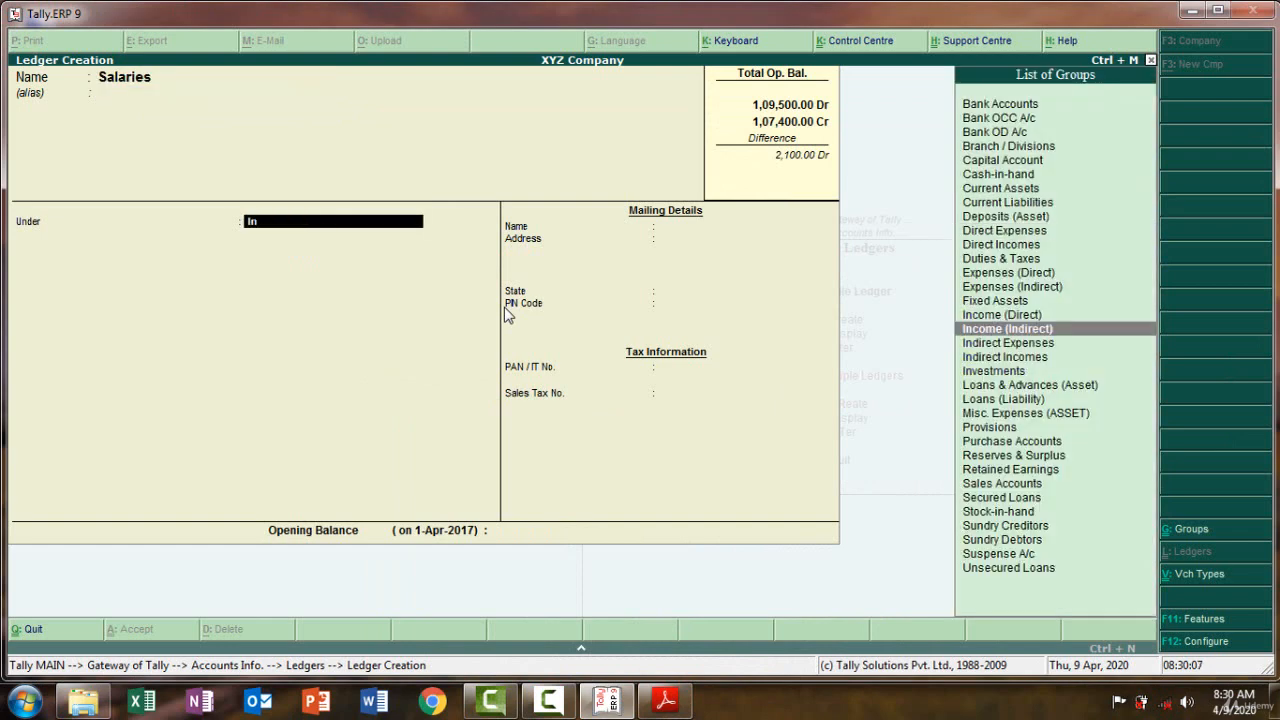
key(Down)
key(Return)
key(Return)
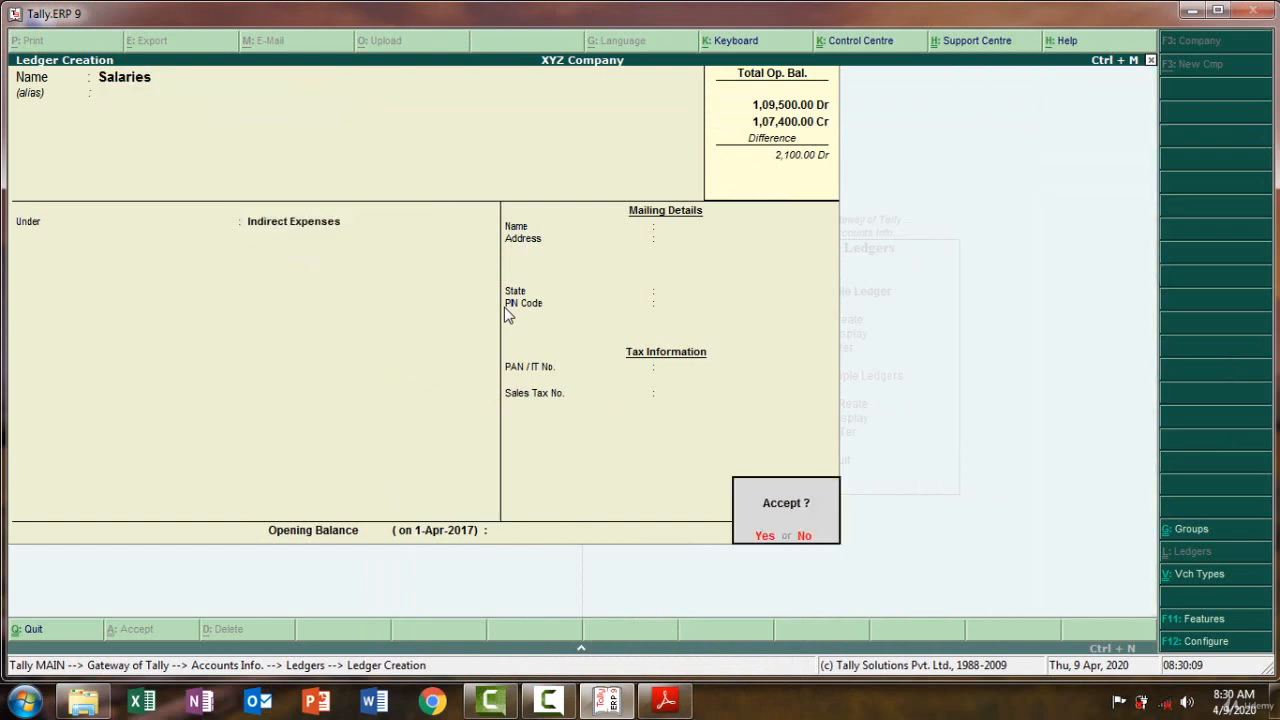
click(805, 538)
key(Return)
key(Return)
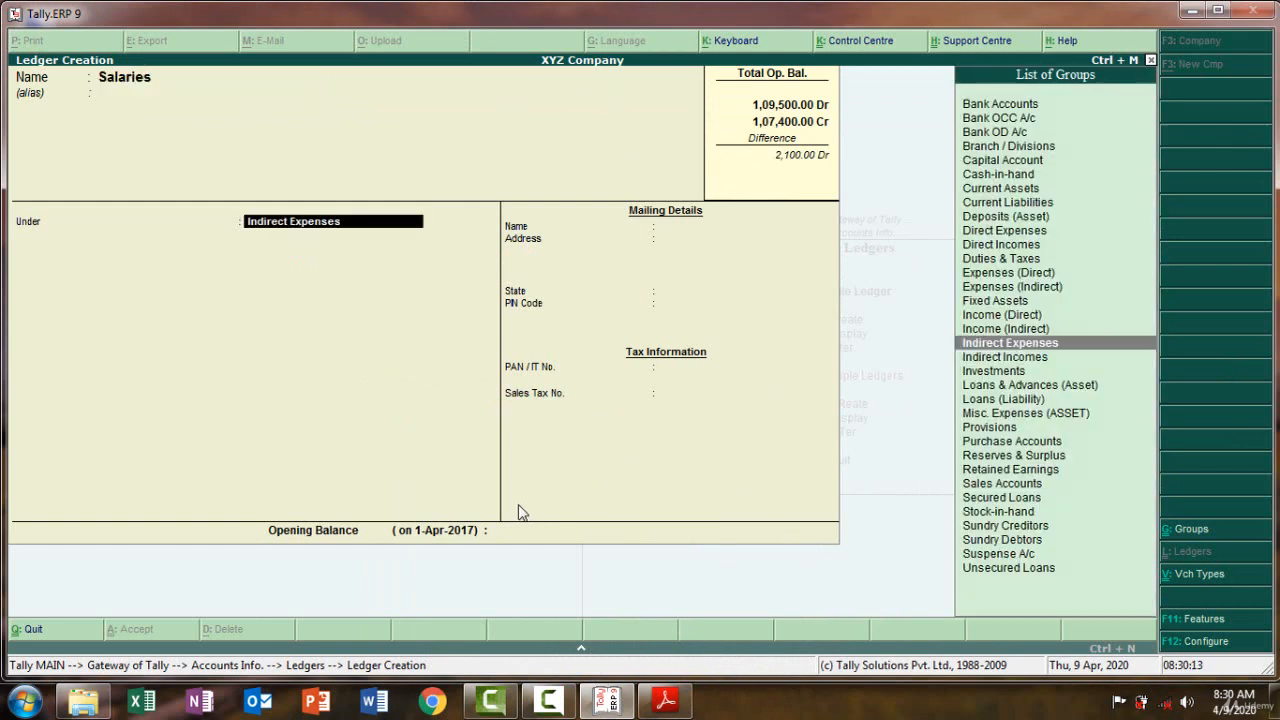
key(Return)
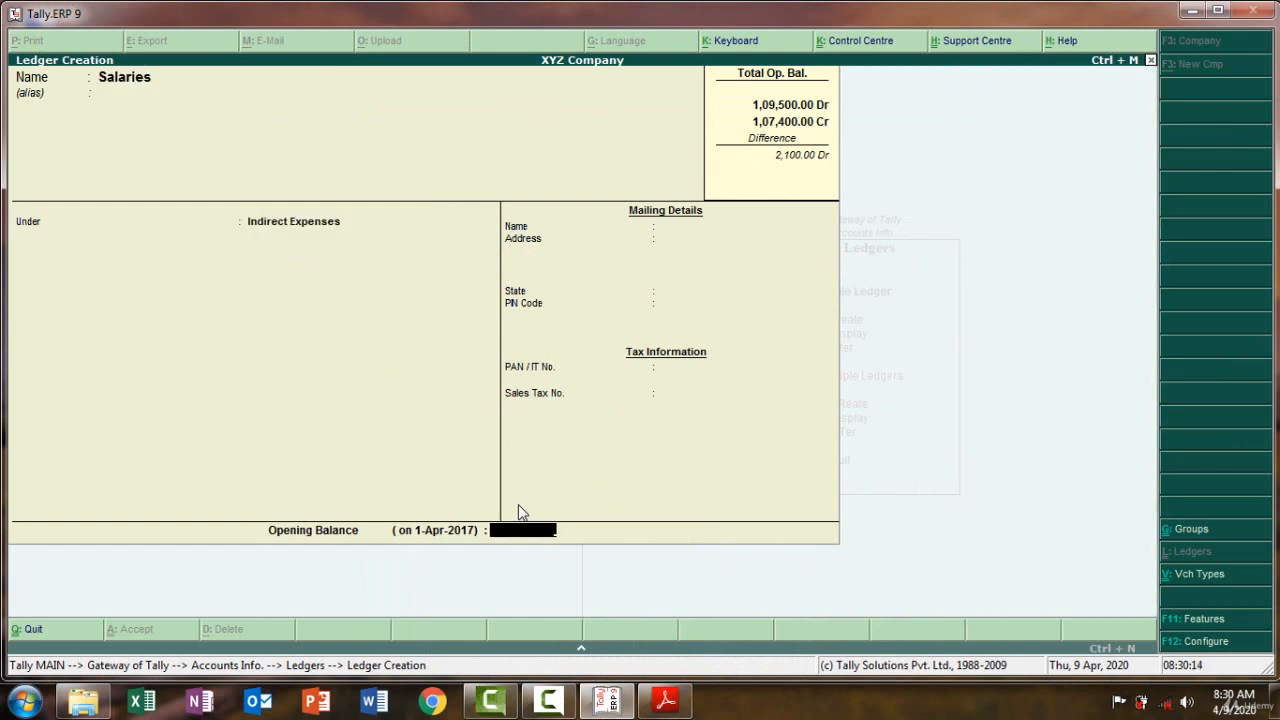
Save Salaries with a 12,000 Dr opening balance, then select Prepaid insurance in the PDF
click(665, 701)
click(665, 701)
text(12000)
key(Return)
key(Return)
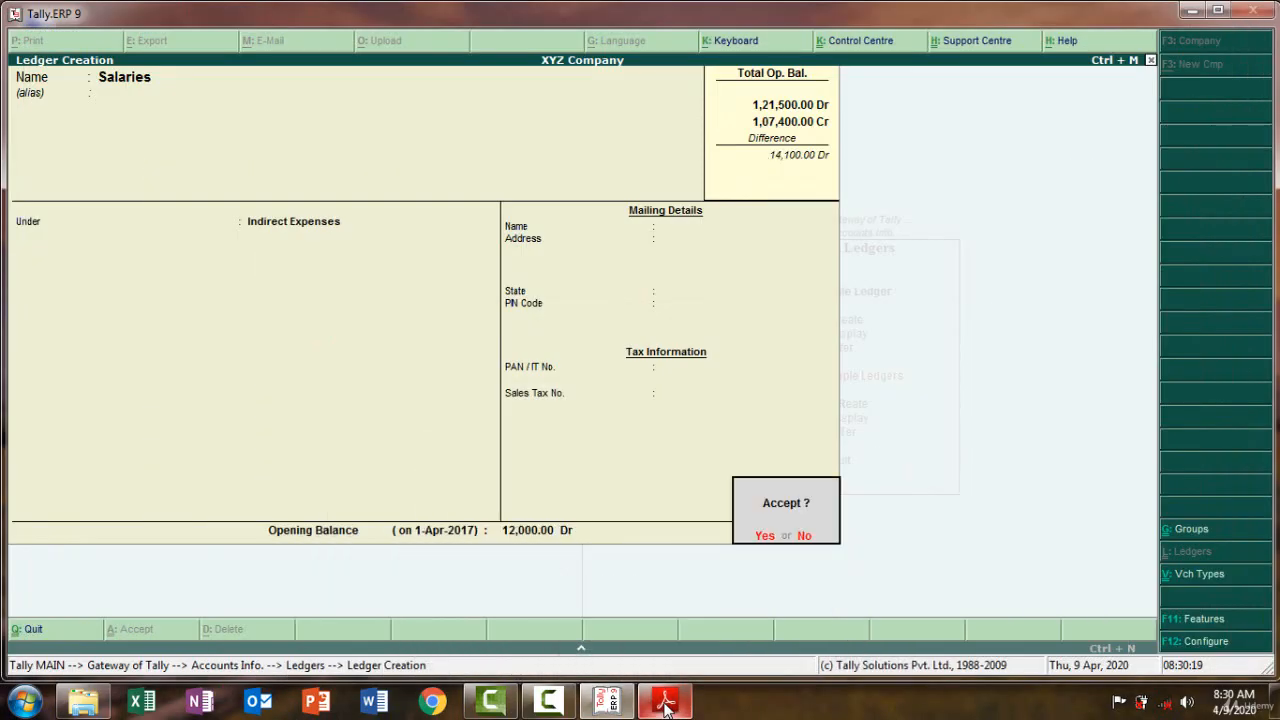
key(Return)
click(665, 701)
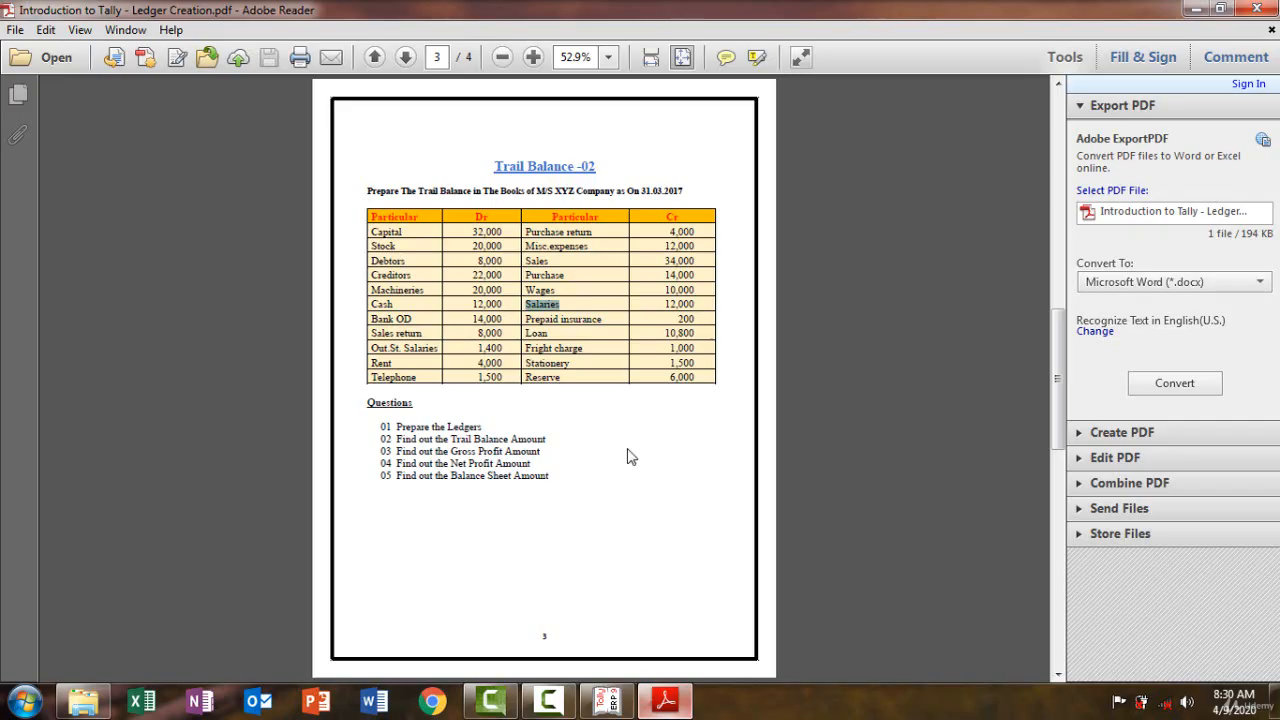
drag(609, 316, 525, 320)
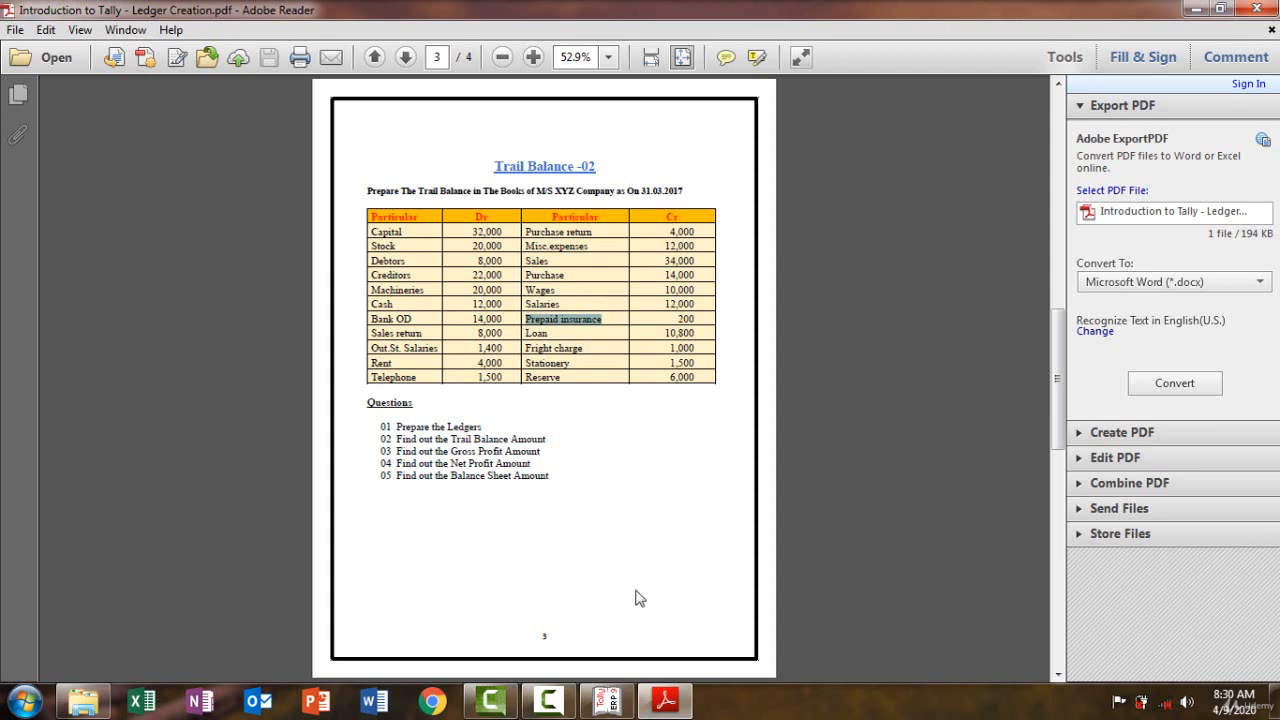
Add a Prepaid Insurance ledger in Current Assets with a 200 Dr opening balance, checked against the PDF
click(669, 706)
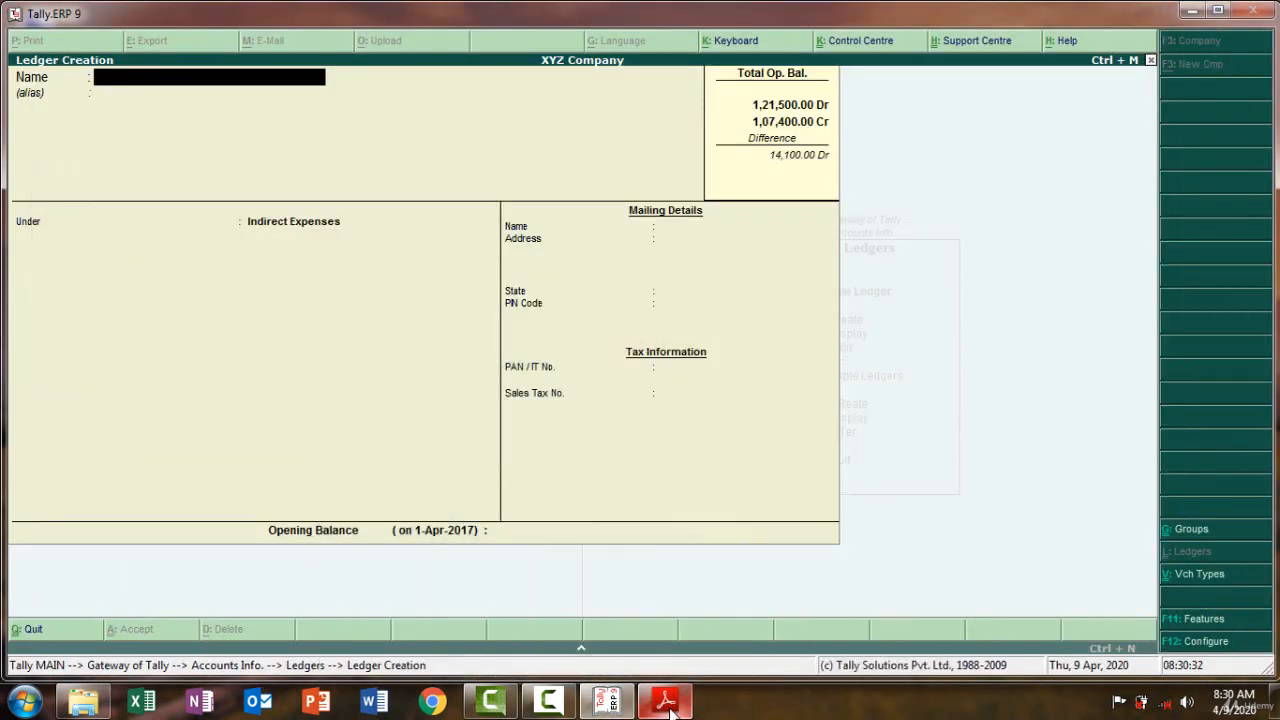
key(ctrl+alt+v)
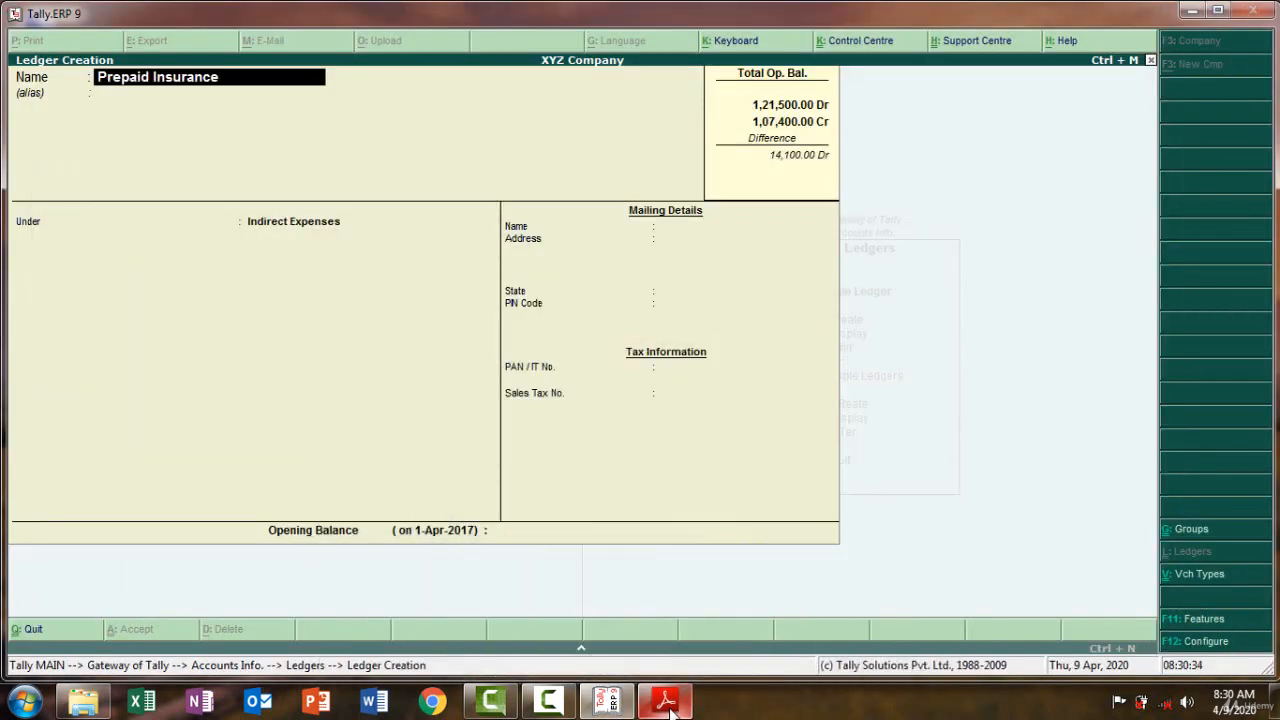
key(Return)
key(Return)
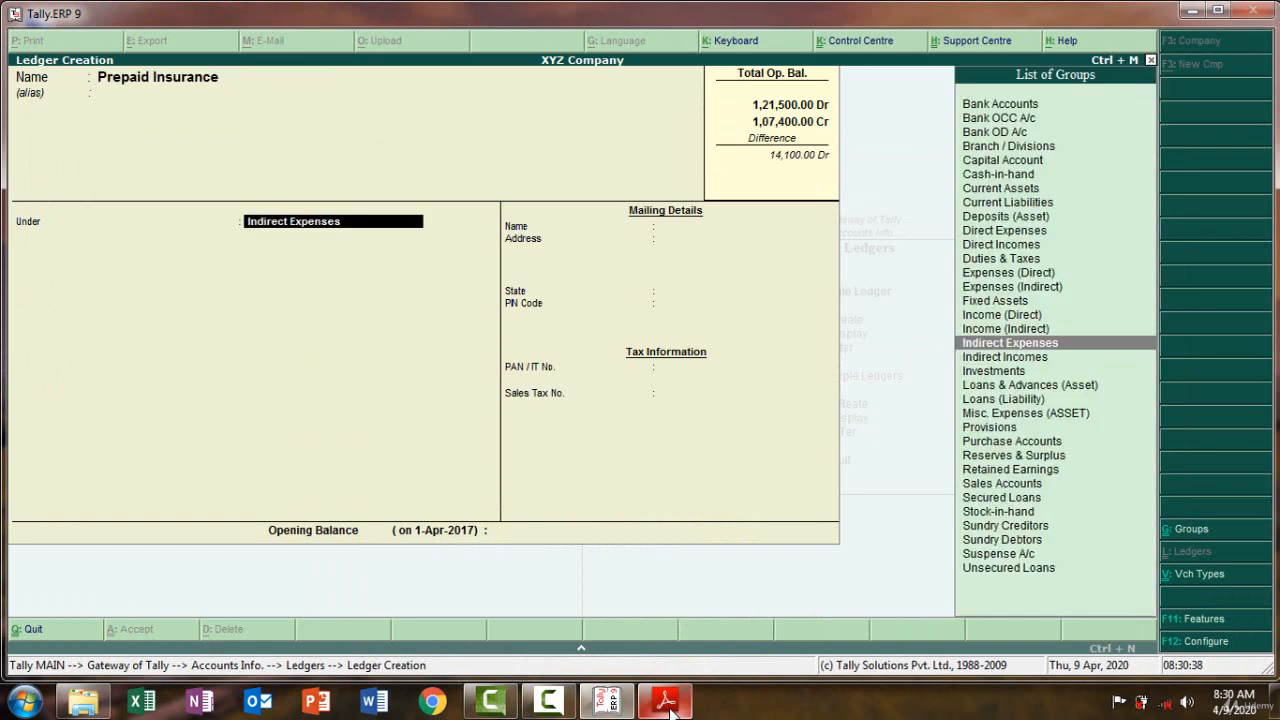
text(Cur)
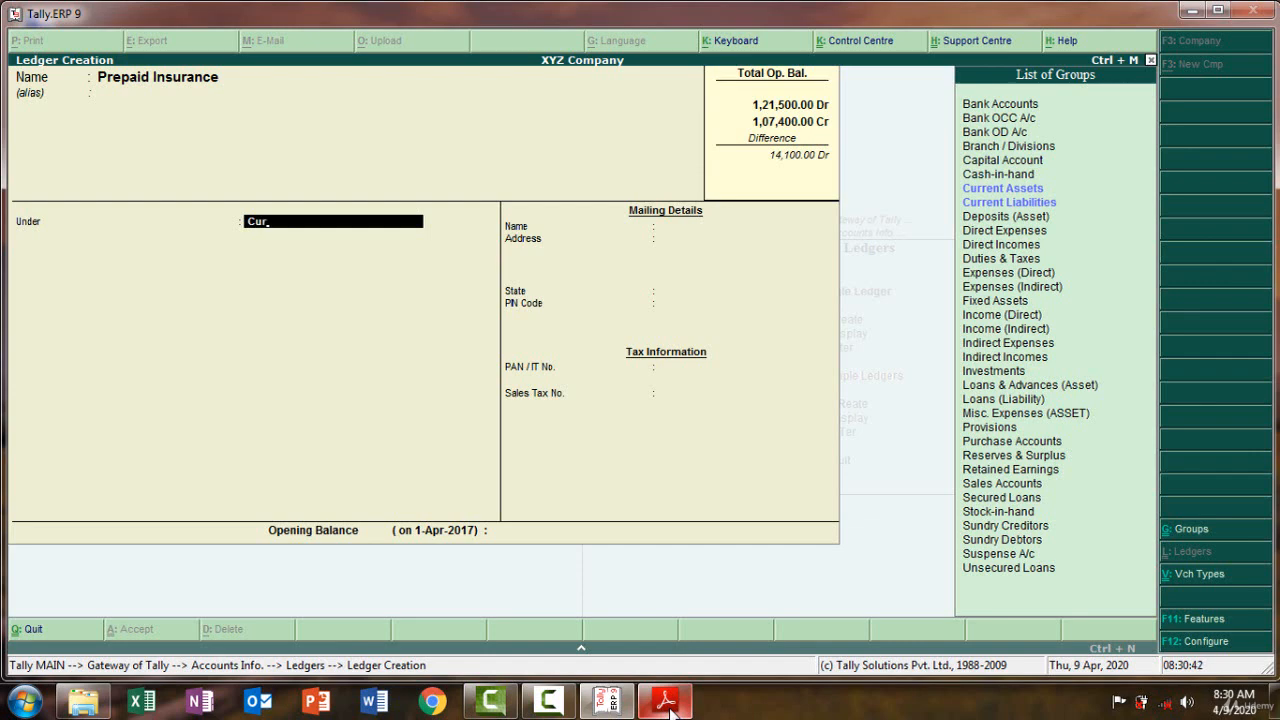
key(Down)
key(Return)
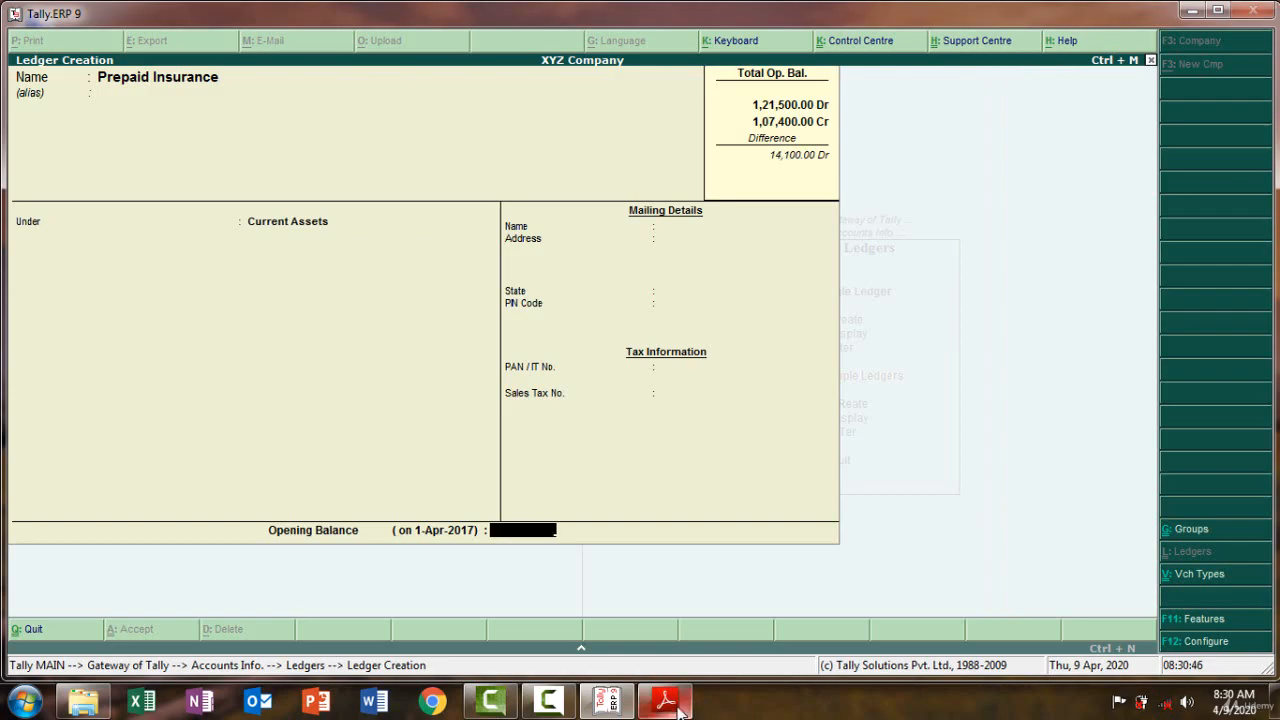
click(678, 708)
click(678, 708)
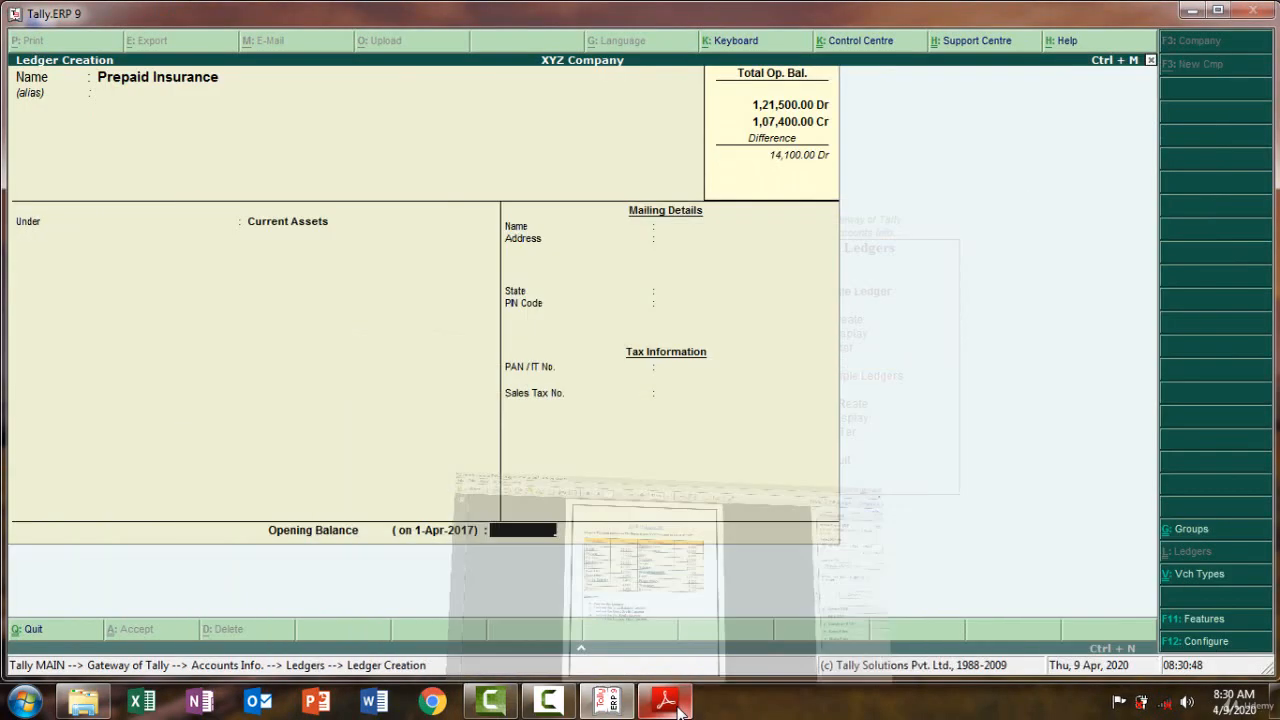
text(200)
key(Return)
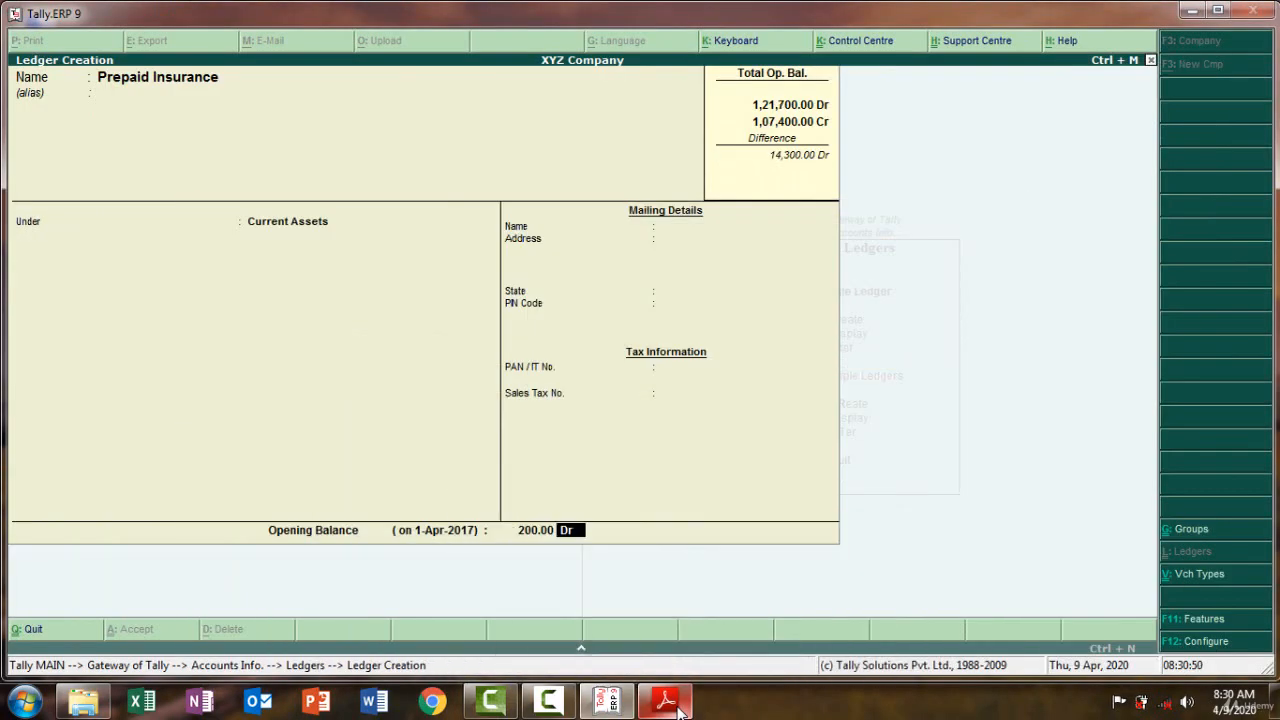
key(Return)
key(Return)
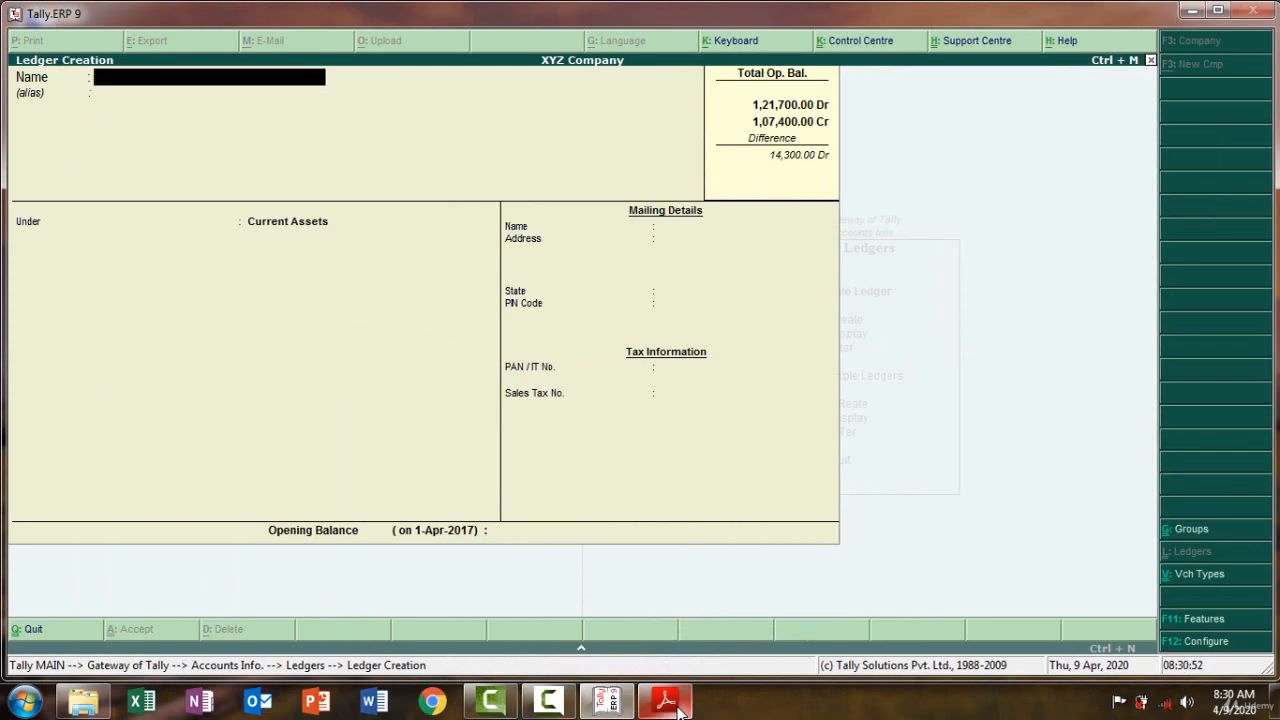
click(678, 708)
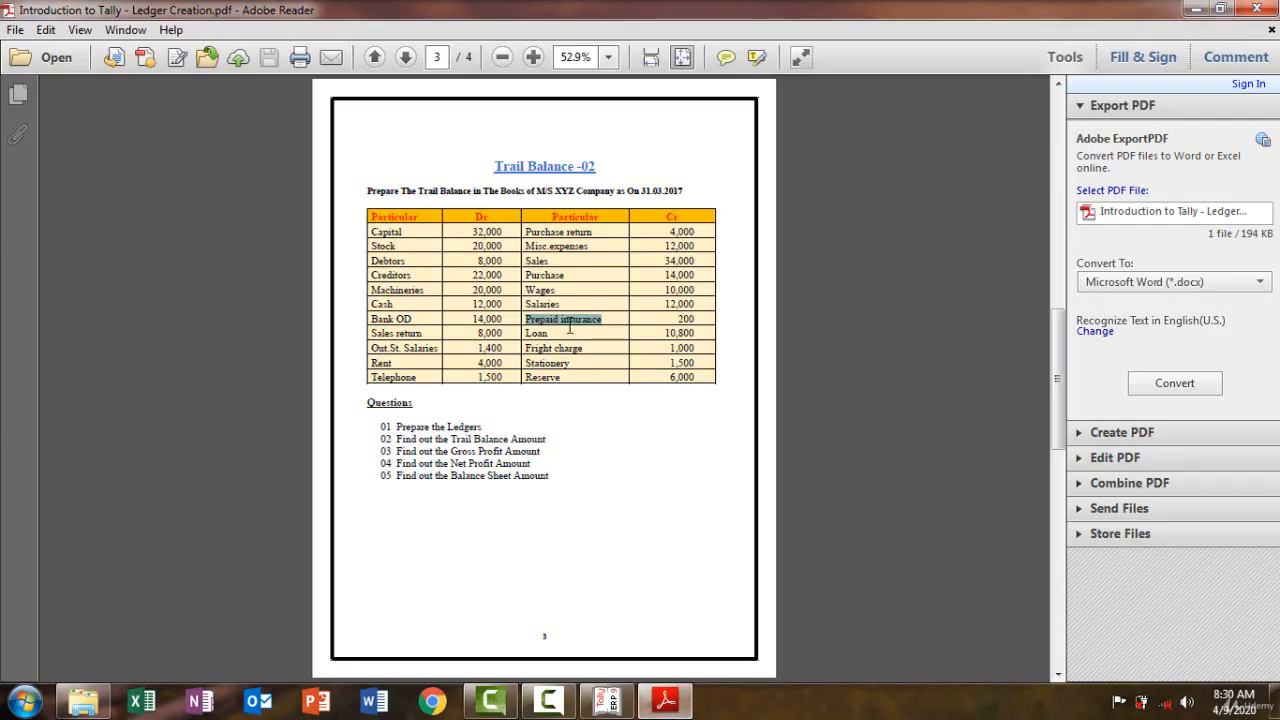
drag(559, 320, 551, 332)
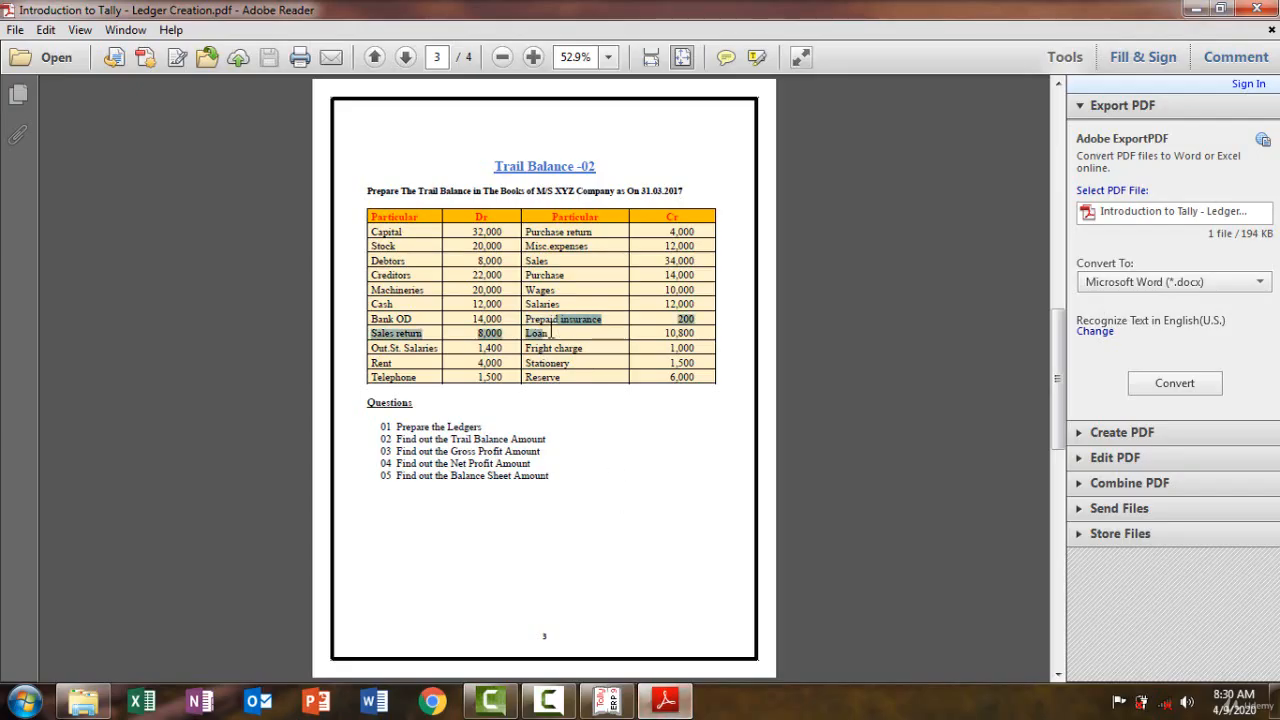
click(552, 332)
double_click(529, 333)
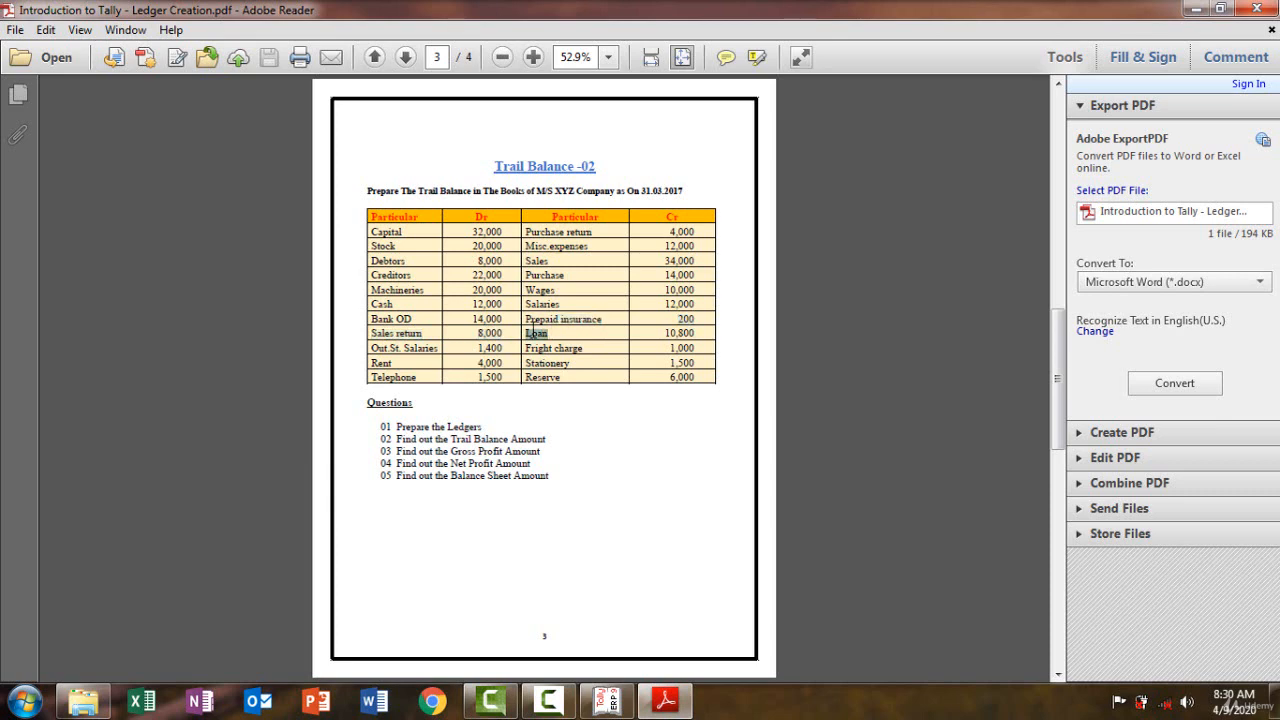
click(665, 704)
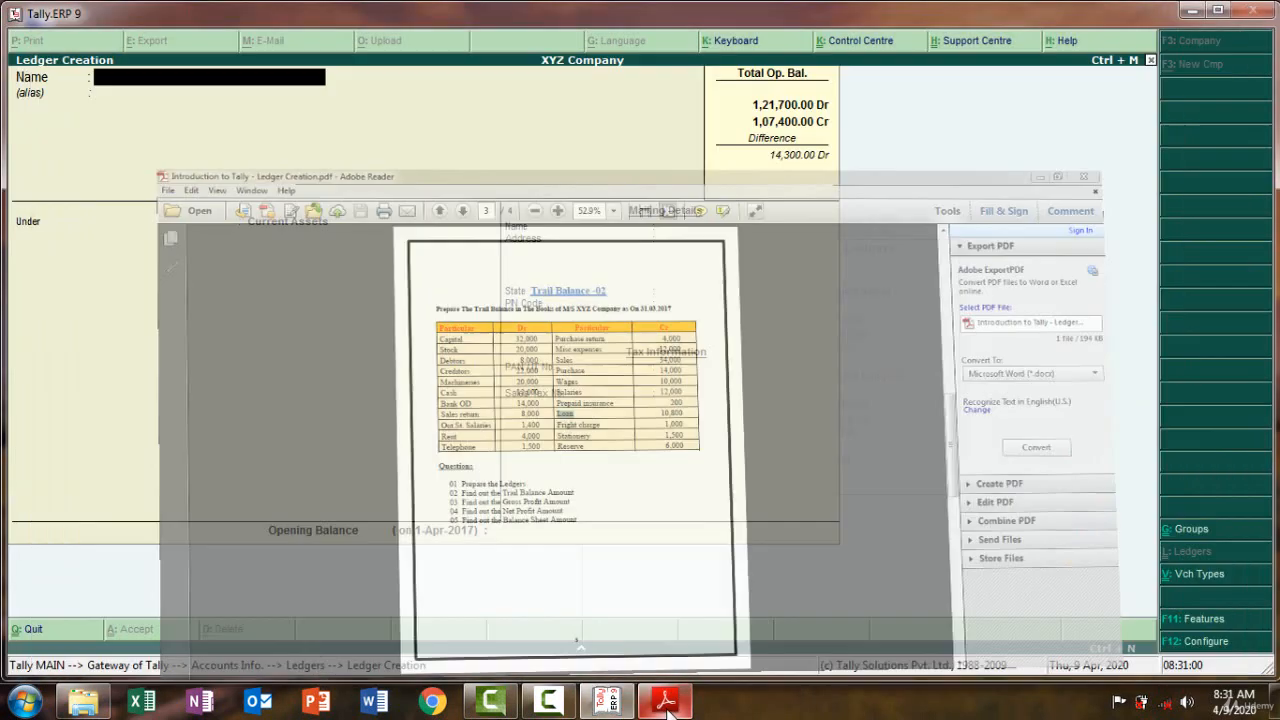
Name the new ledger Loan and place it under Loans (Liability)
key(ctrl+alt+v)
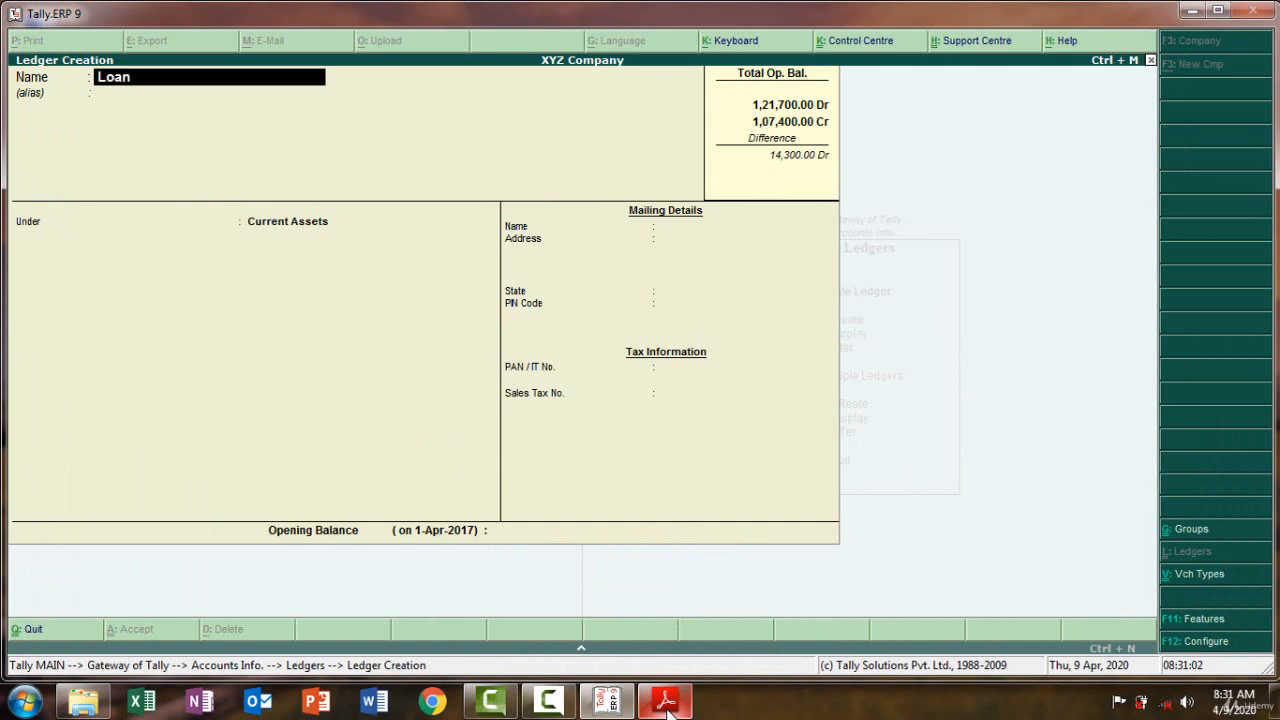
key(Return)
key(Return)
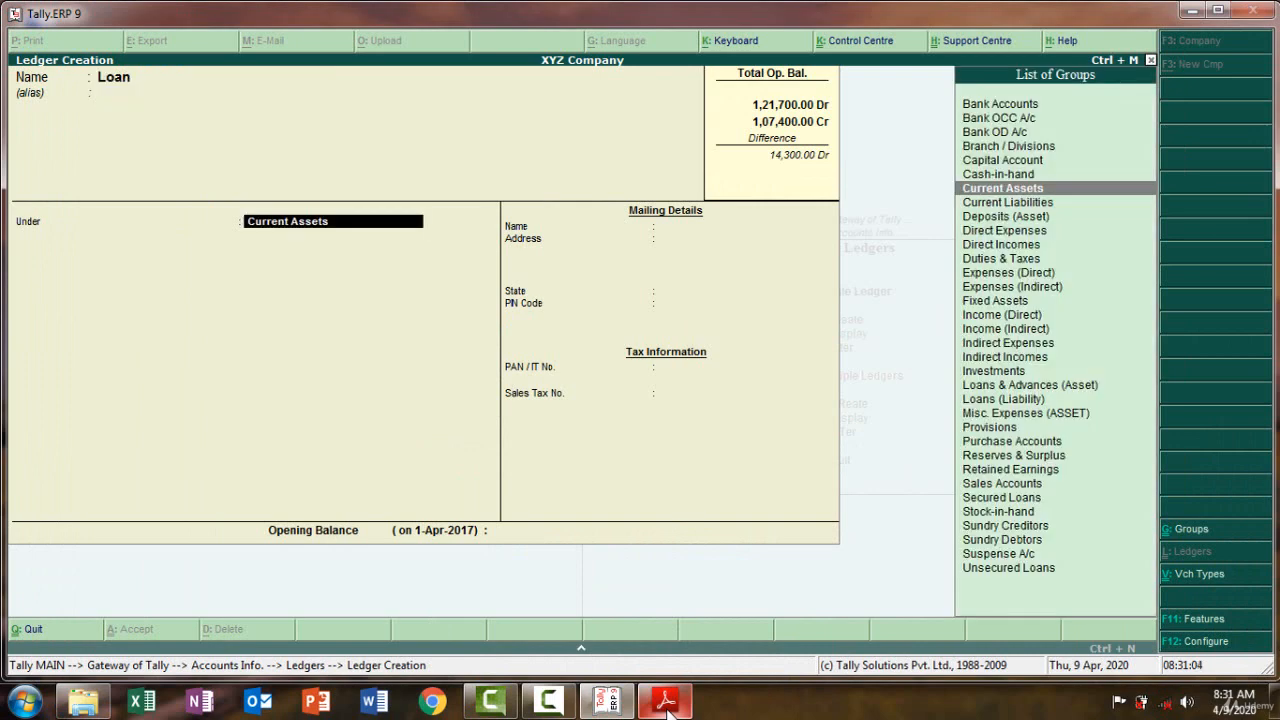
text(L)
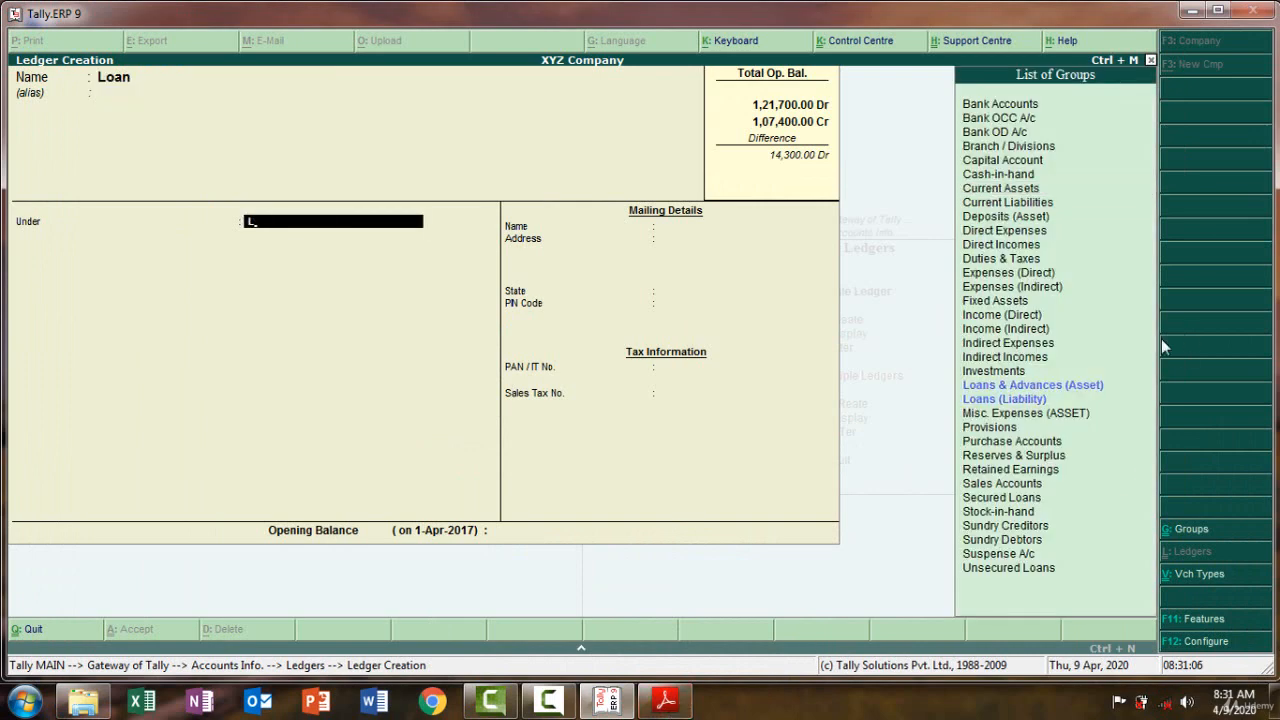
click(1002, 399)
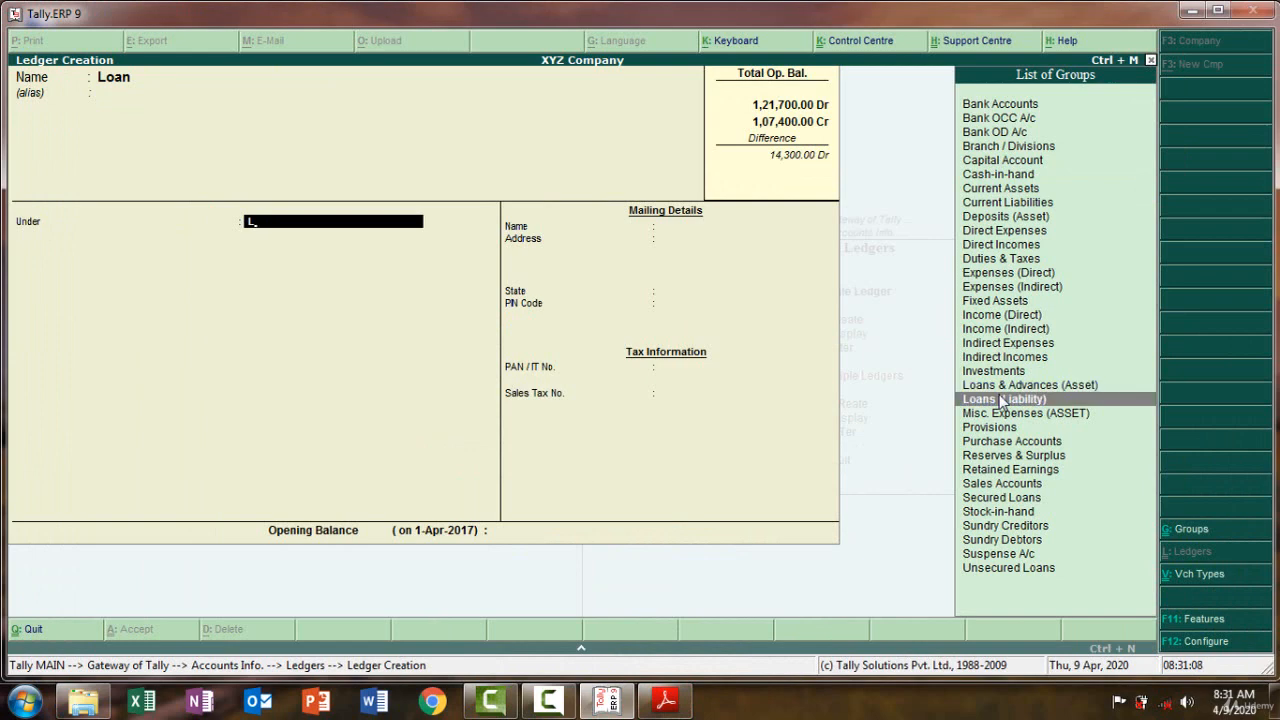
click(1002, 399)
key(Return)
key(Return)
key(Return)
key(Return)
key(Return)
key(Return)
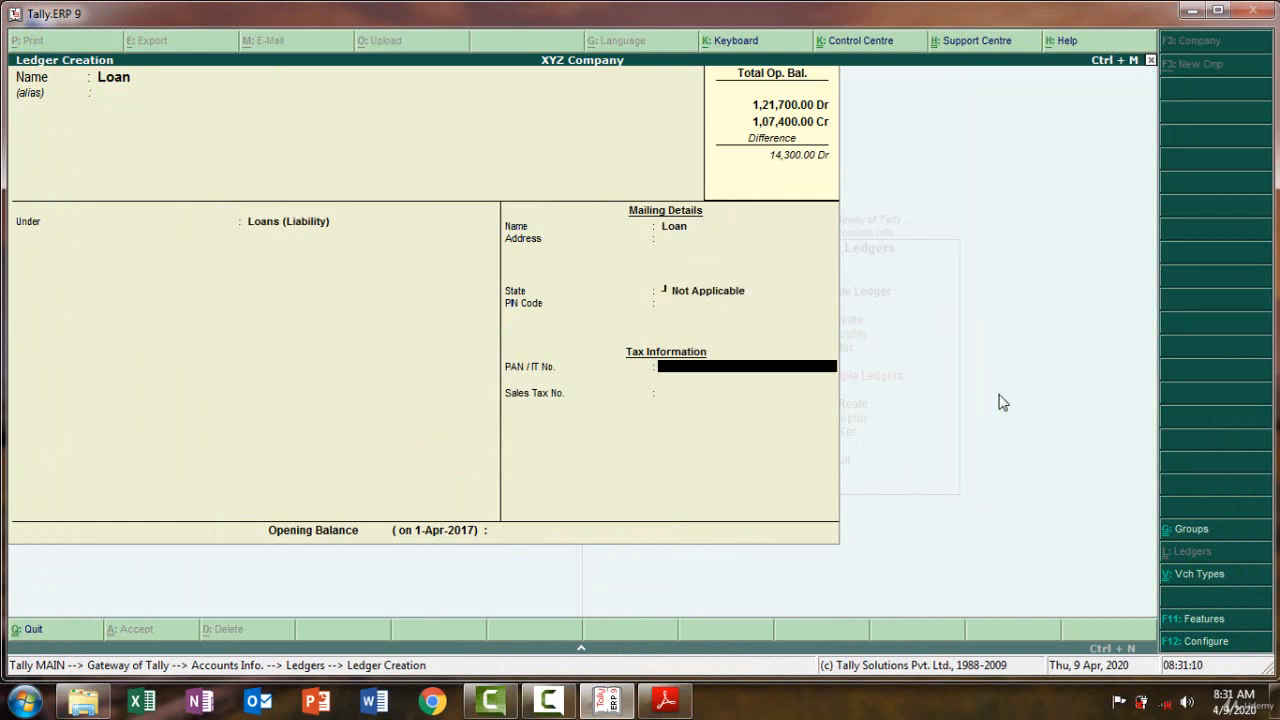
Enter the 10,800 Cr opening balance from the PDF and save the Loan ledger
click(682, 702)
click(682, 702)
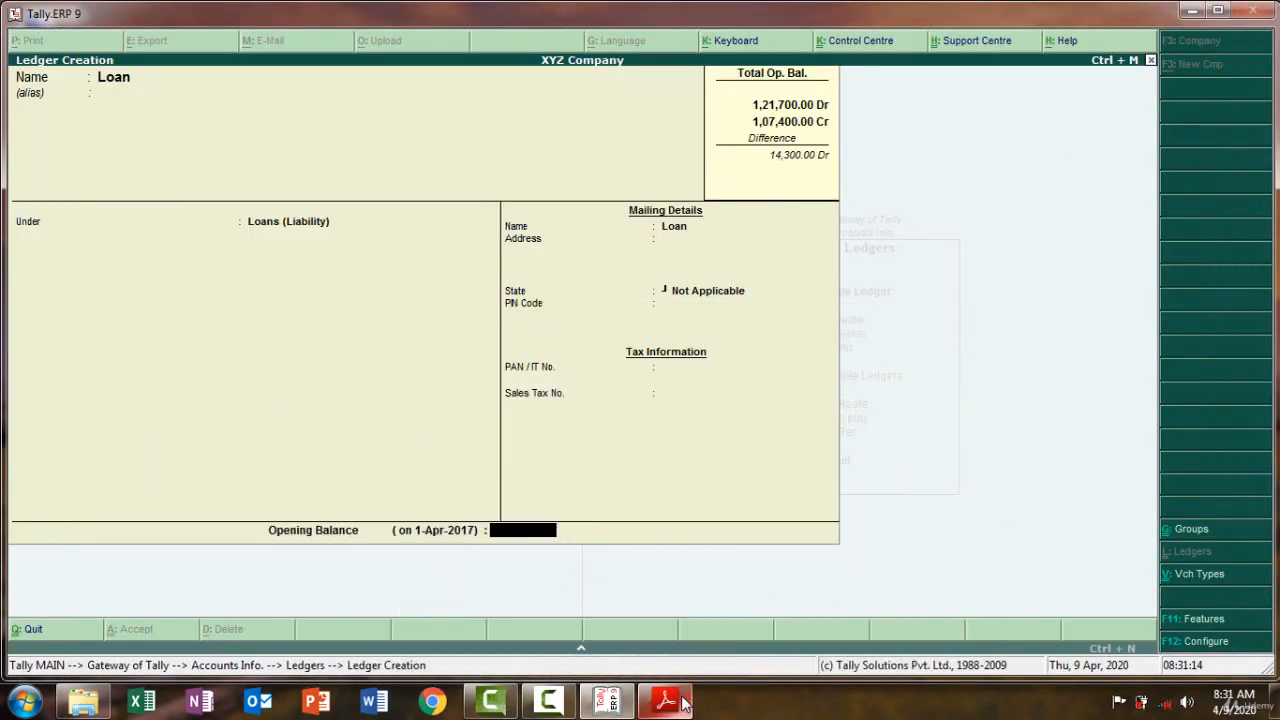
text(10800)
key(Return)
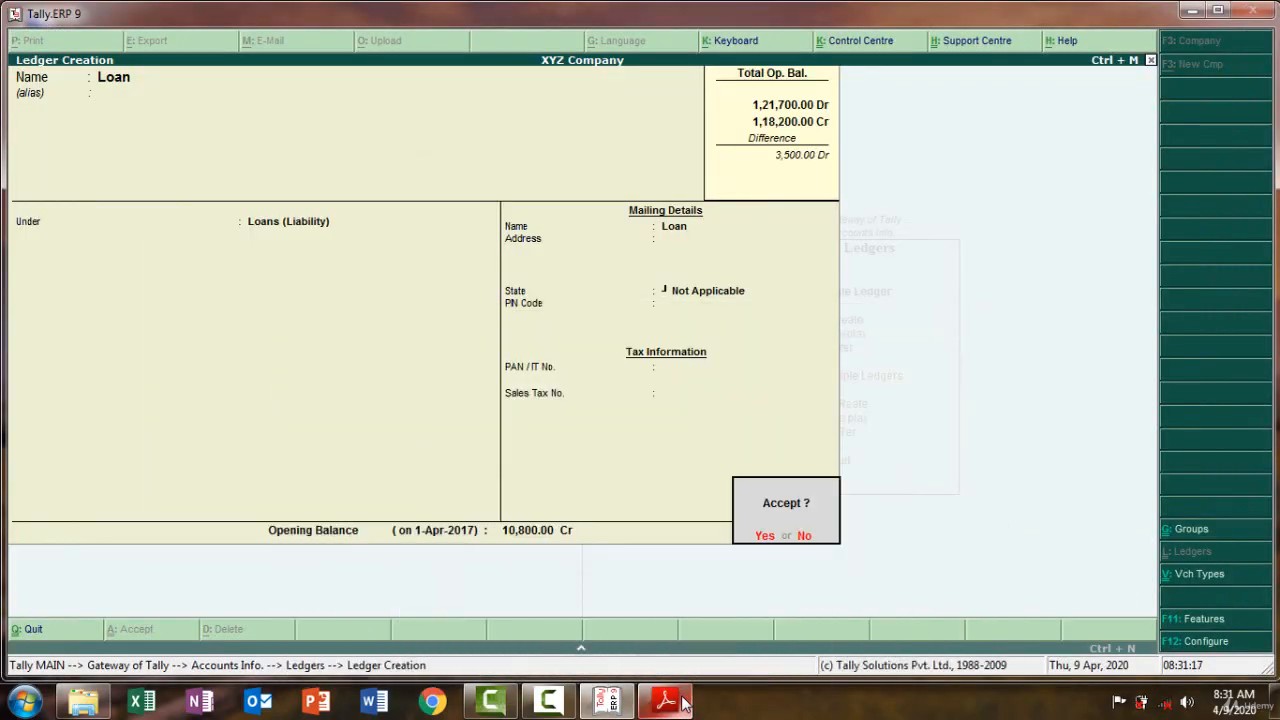
key(y)
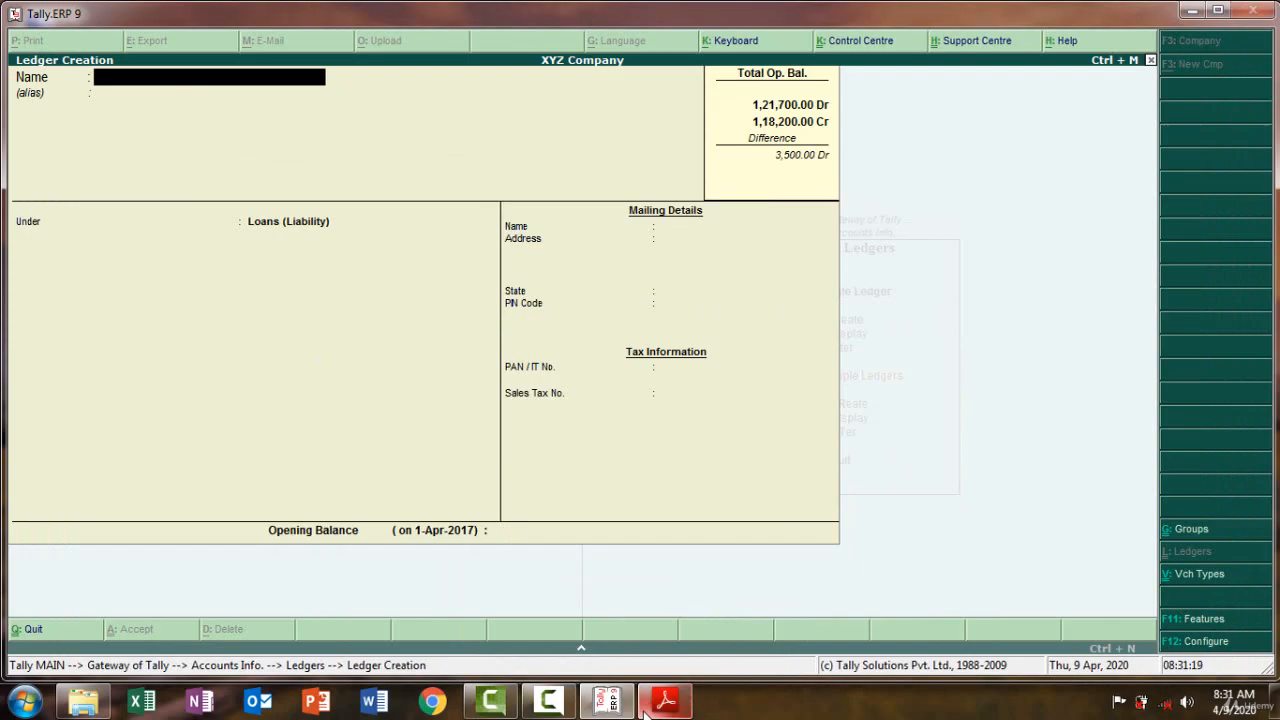
mouse_move(660, 705)
click(600, 480)
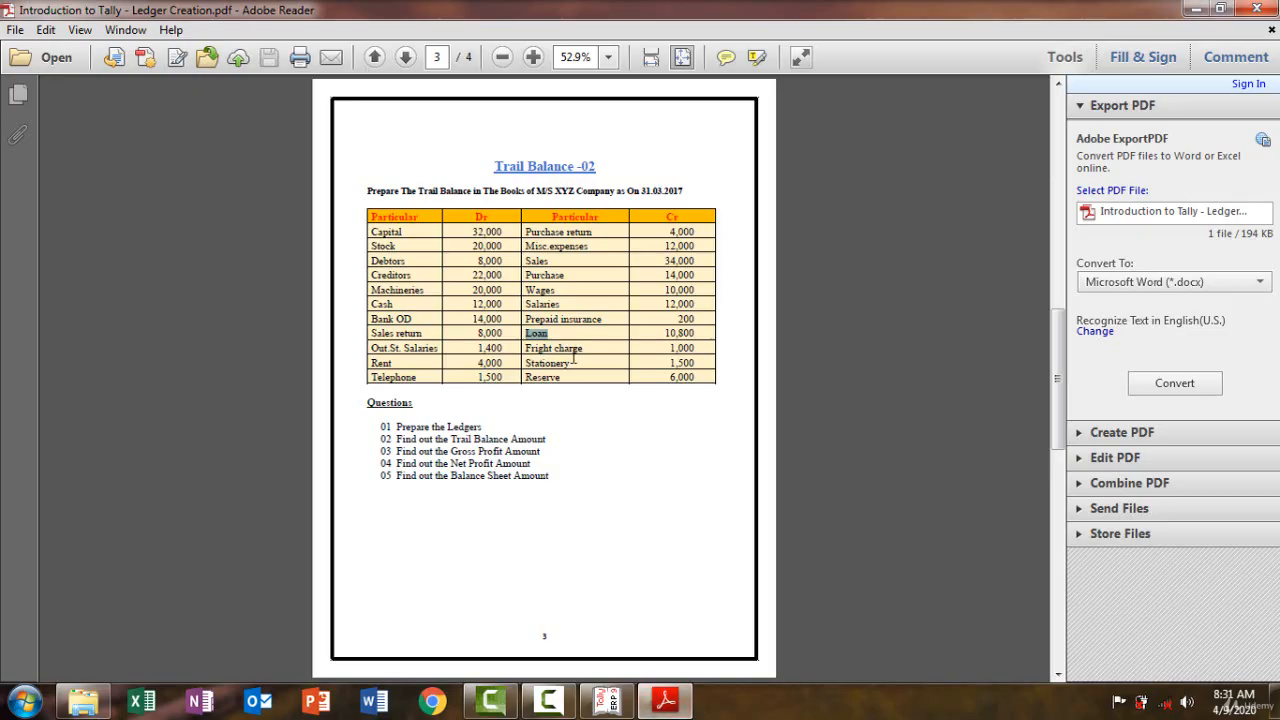
drag(585, 349, 524, 349)
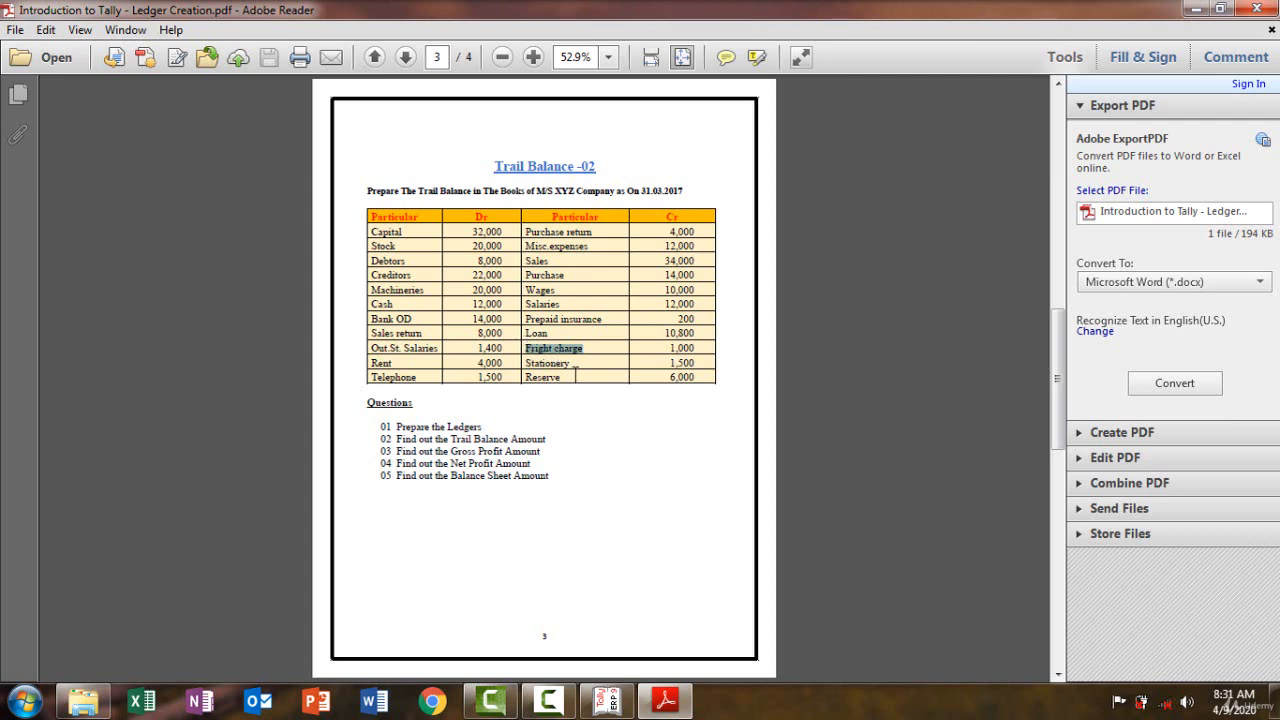
click(665, 701)
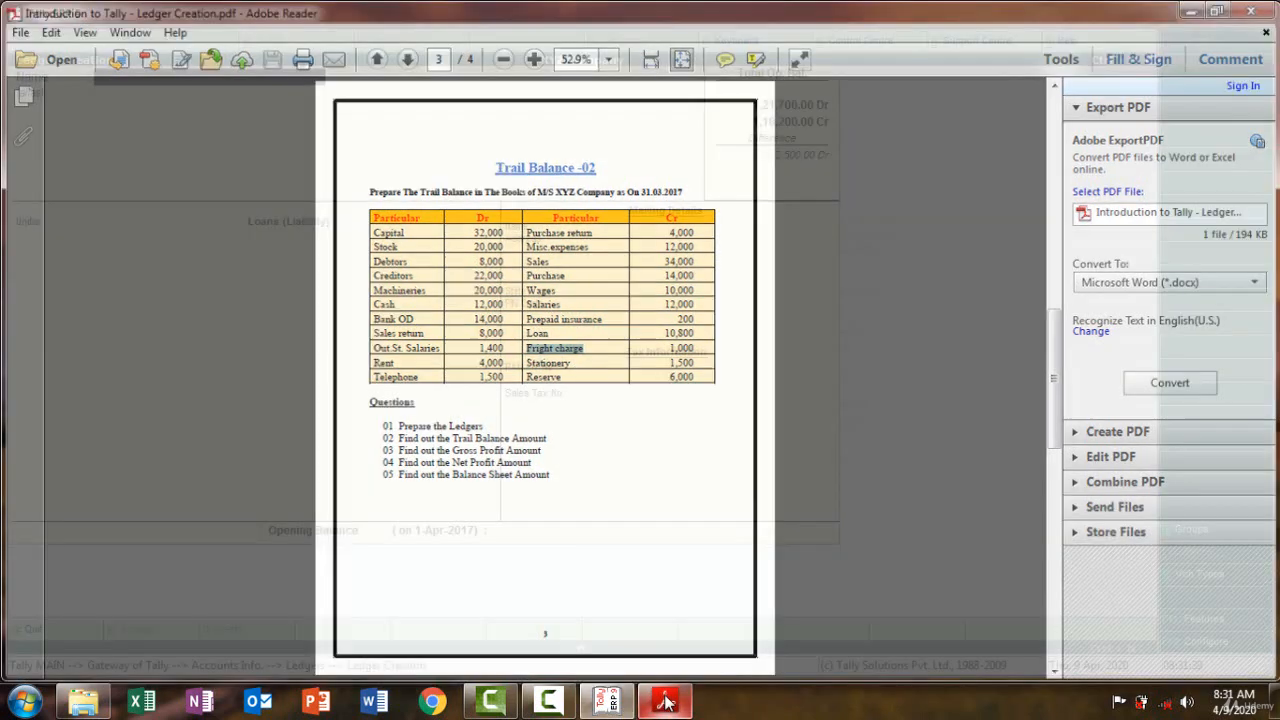
Create a Fright Charge ledger under Direct Expenses with a 1,000 Dr opening balance
key(ctrl+alt+v)
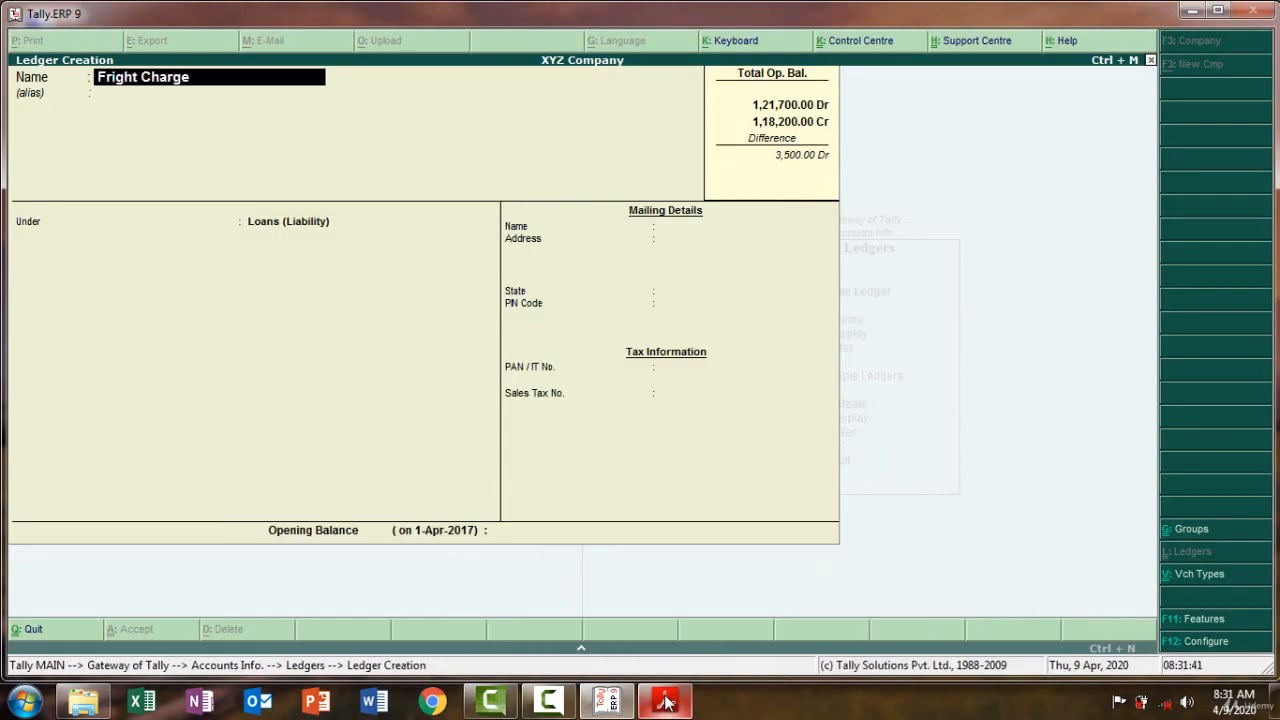
key(Return)
key(Return)
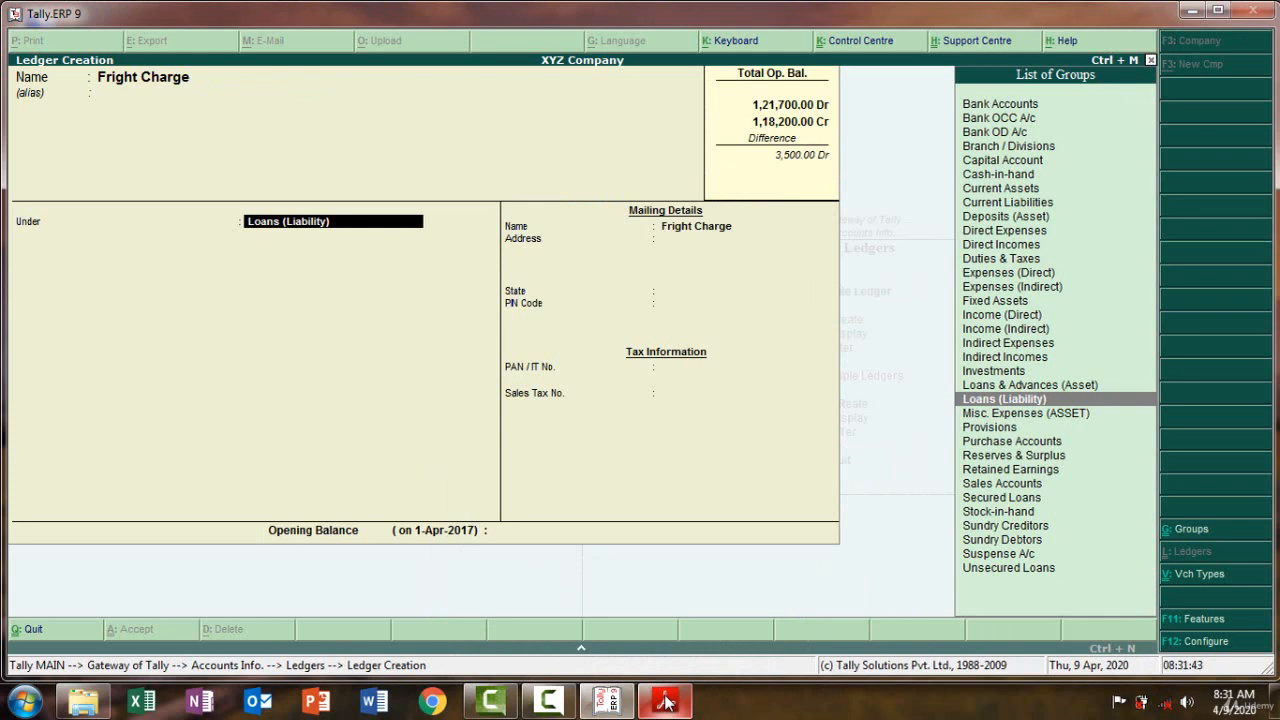
text(Di)
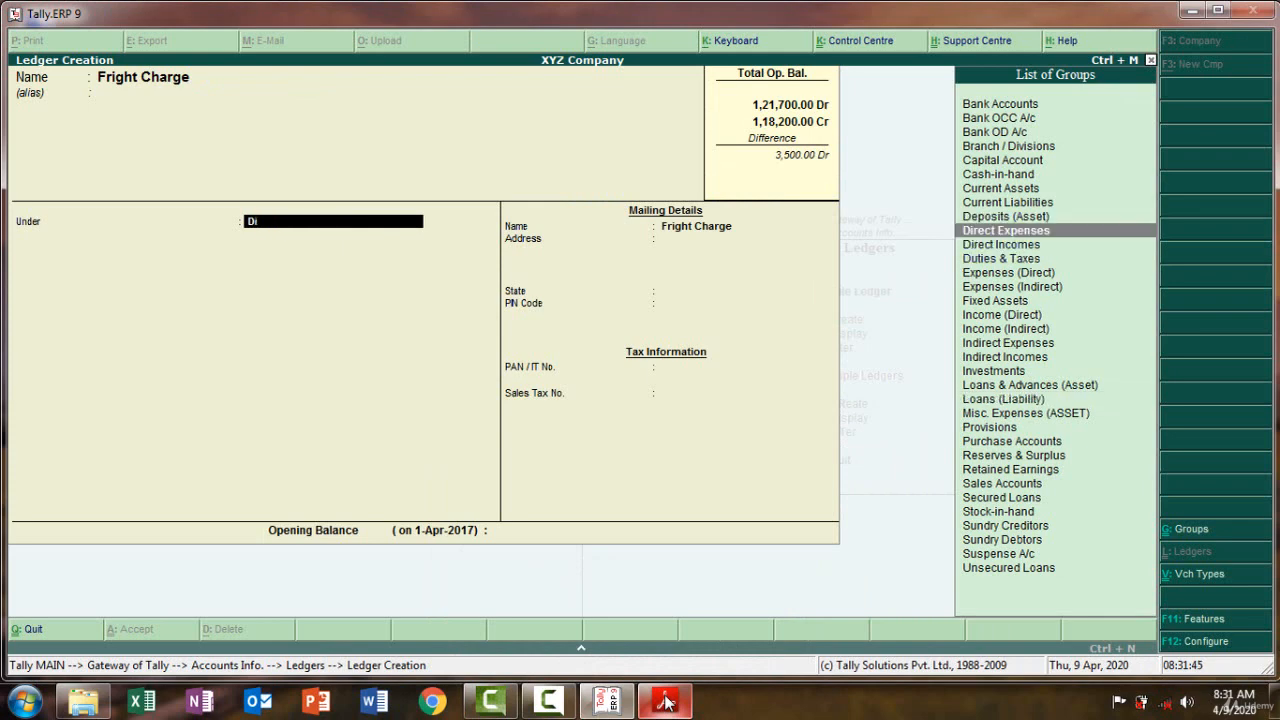
key(Return)
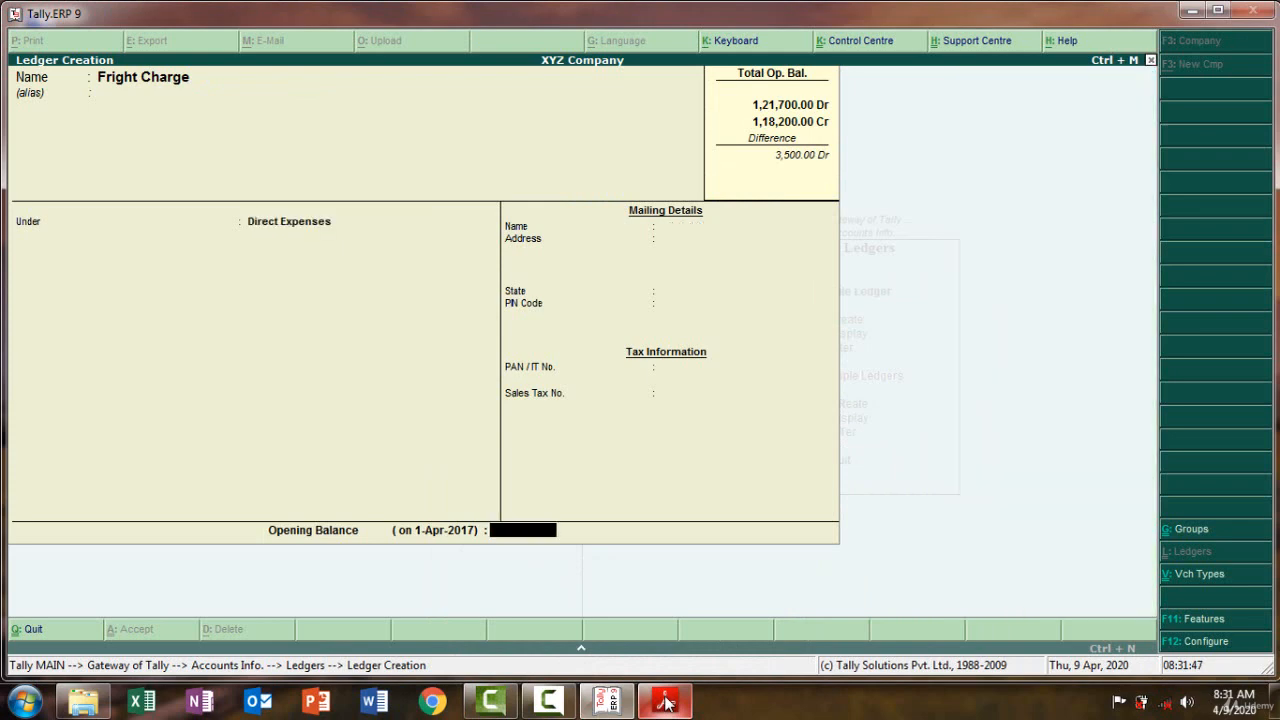
click(667, 703)
click(667, 703)
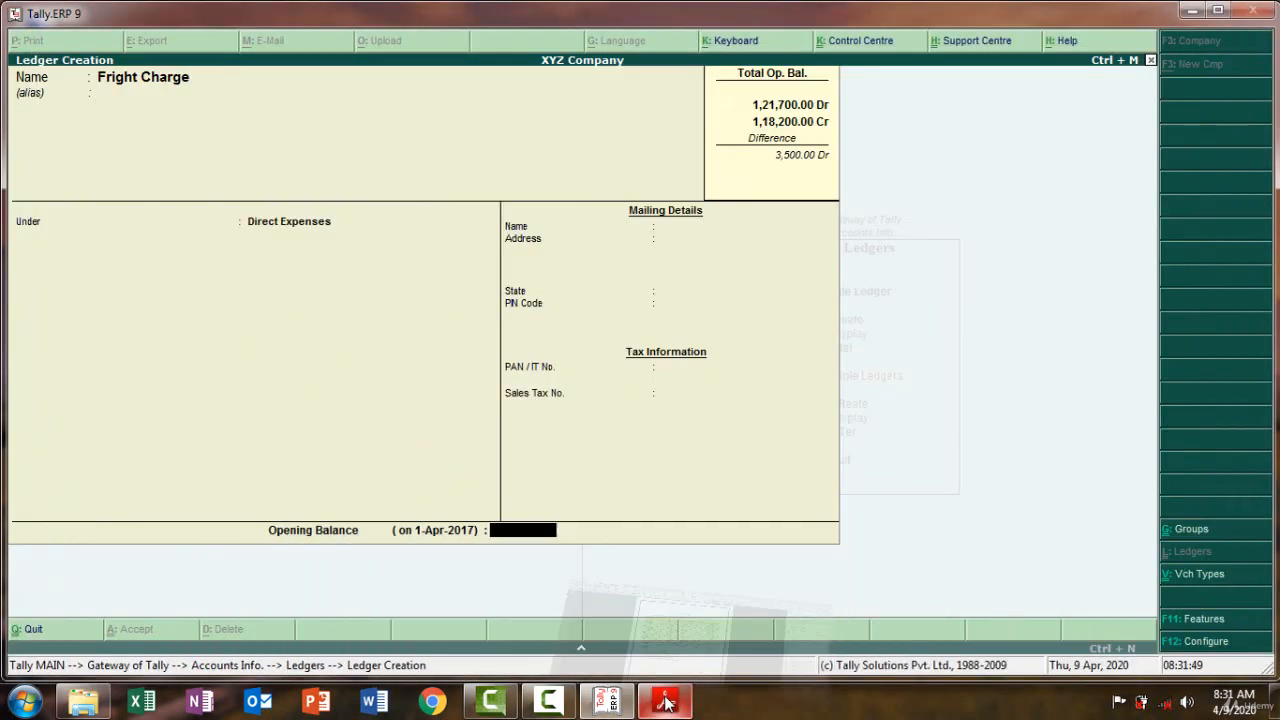
text(1000)
key(Return)
key(Return)
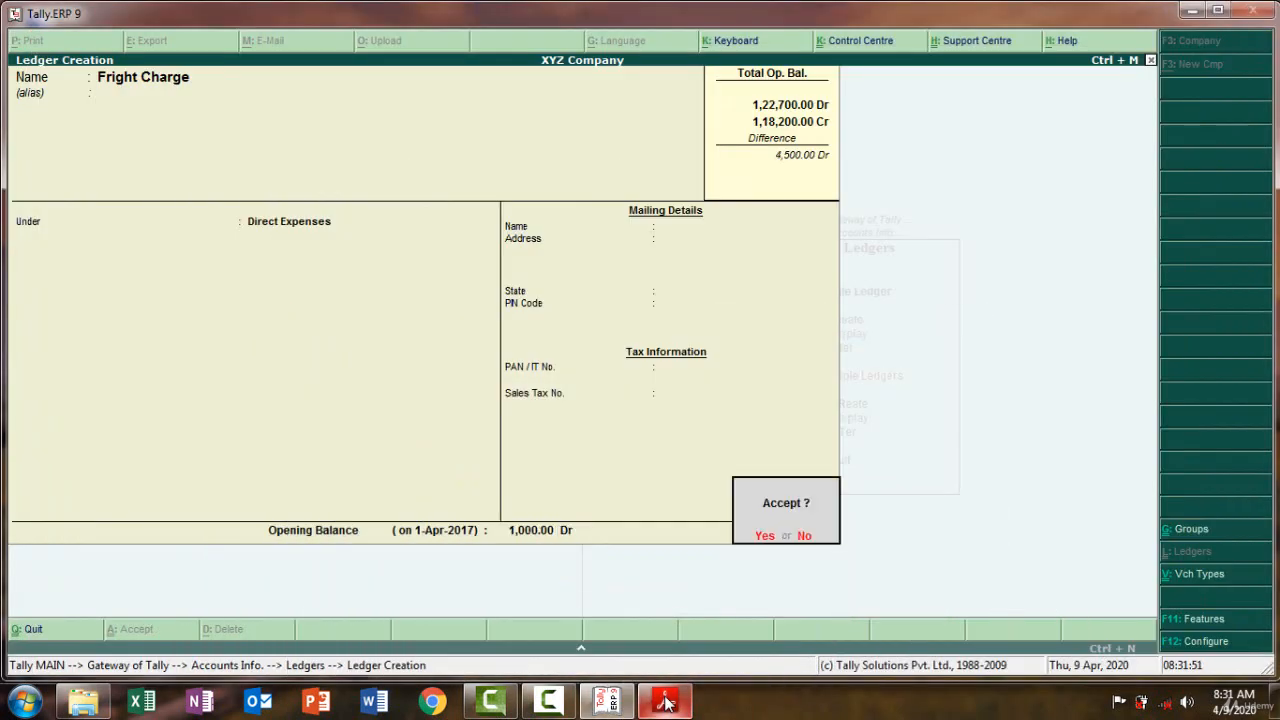
key(Return)
Select the Stationery entry in the trial balance PDF, then return to the ledger form
click(667, 703)
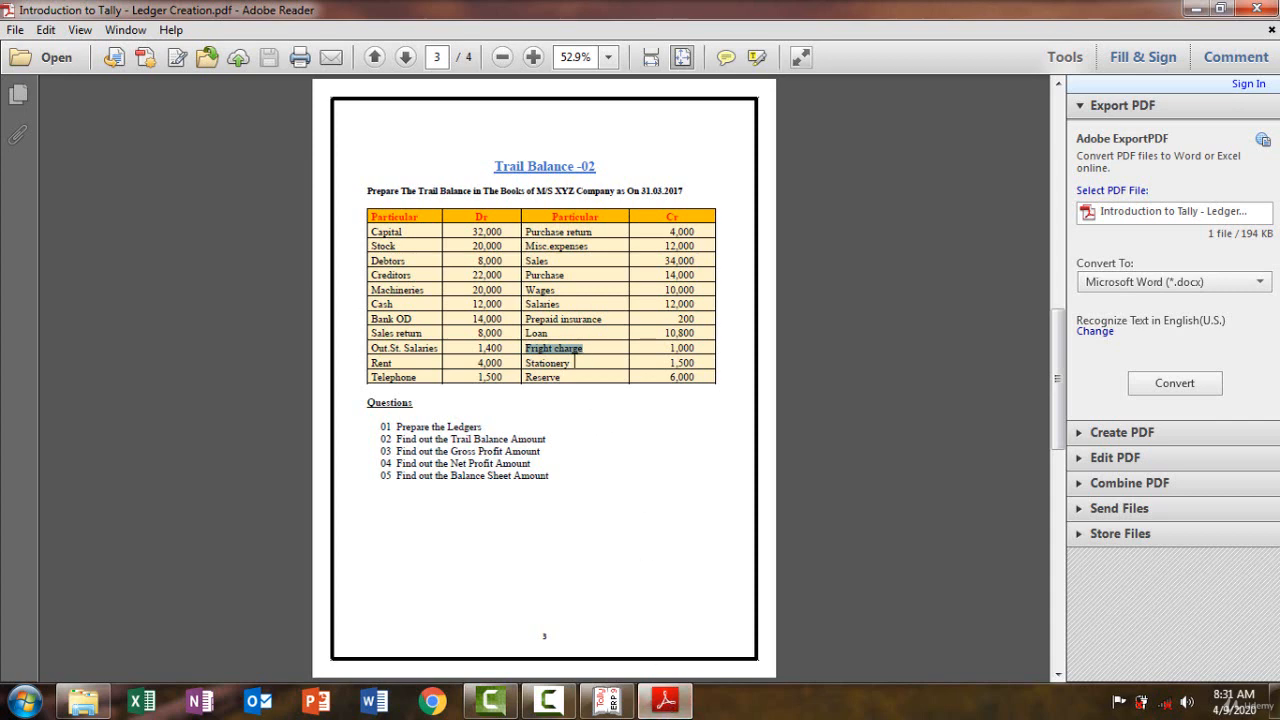
drag(570, 363, 525, 363)
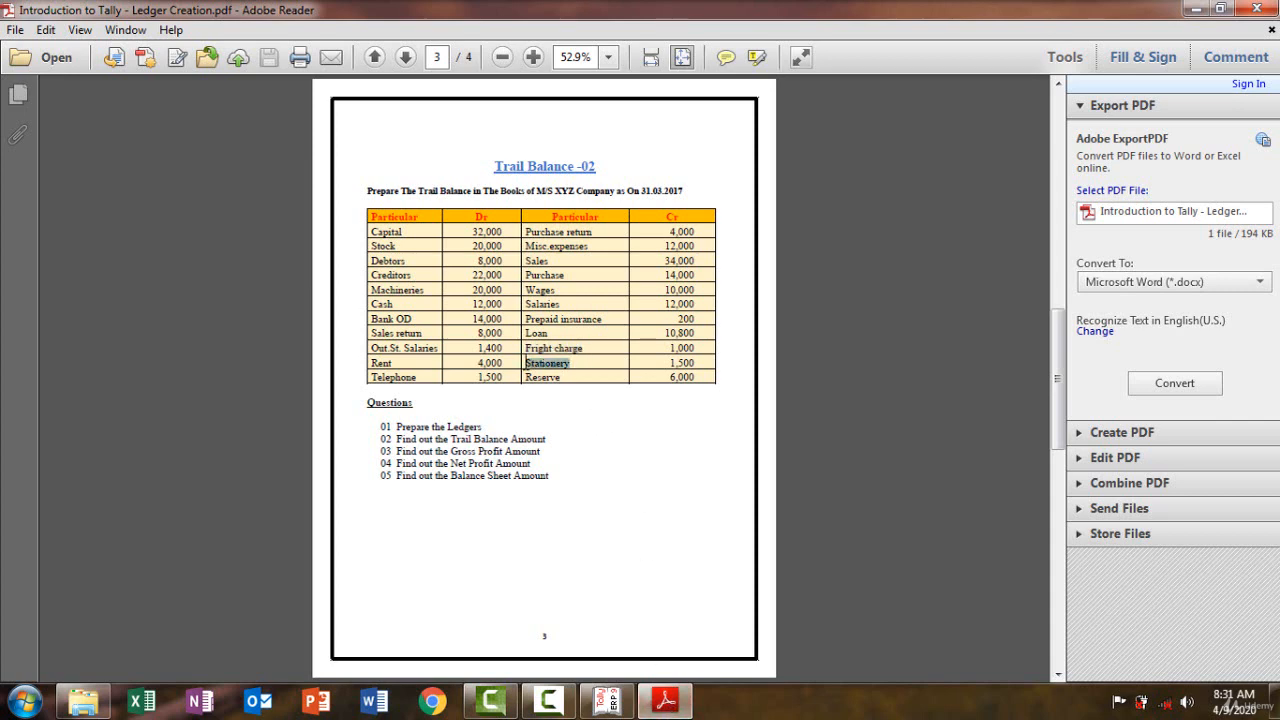
click(662, 705)
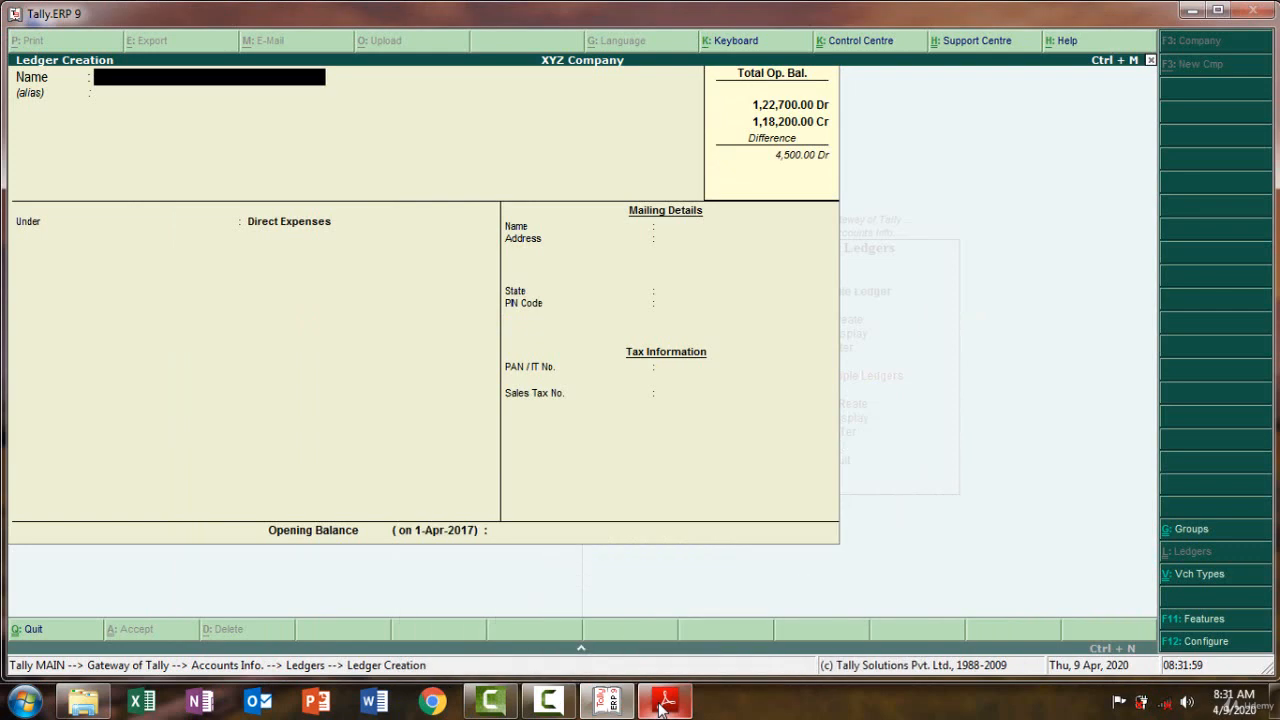
Back out of the Voucher Type Creation screen opened by mistake
key(ctrl+v)
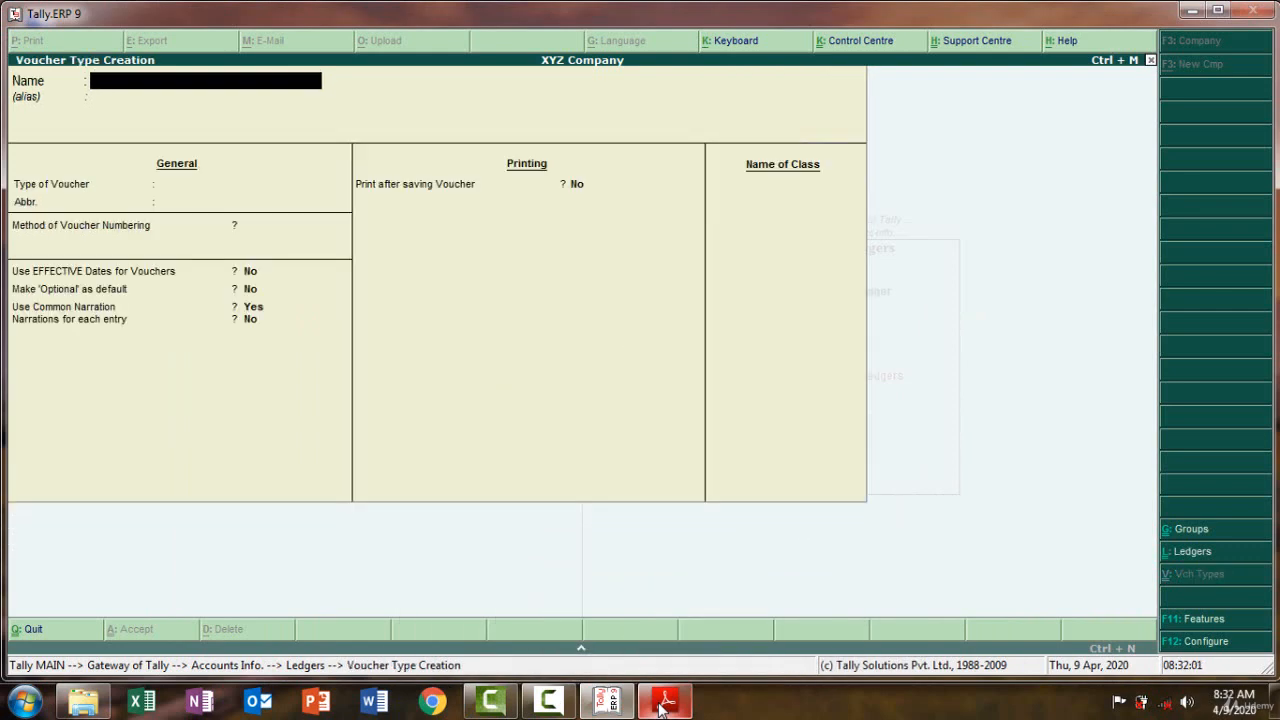
key(Escape)
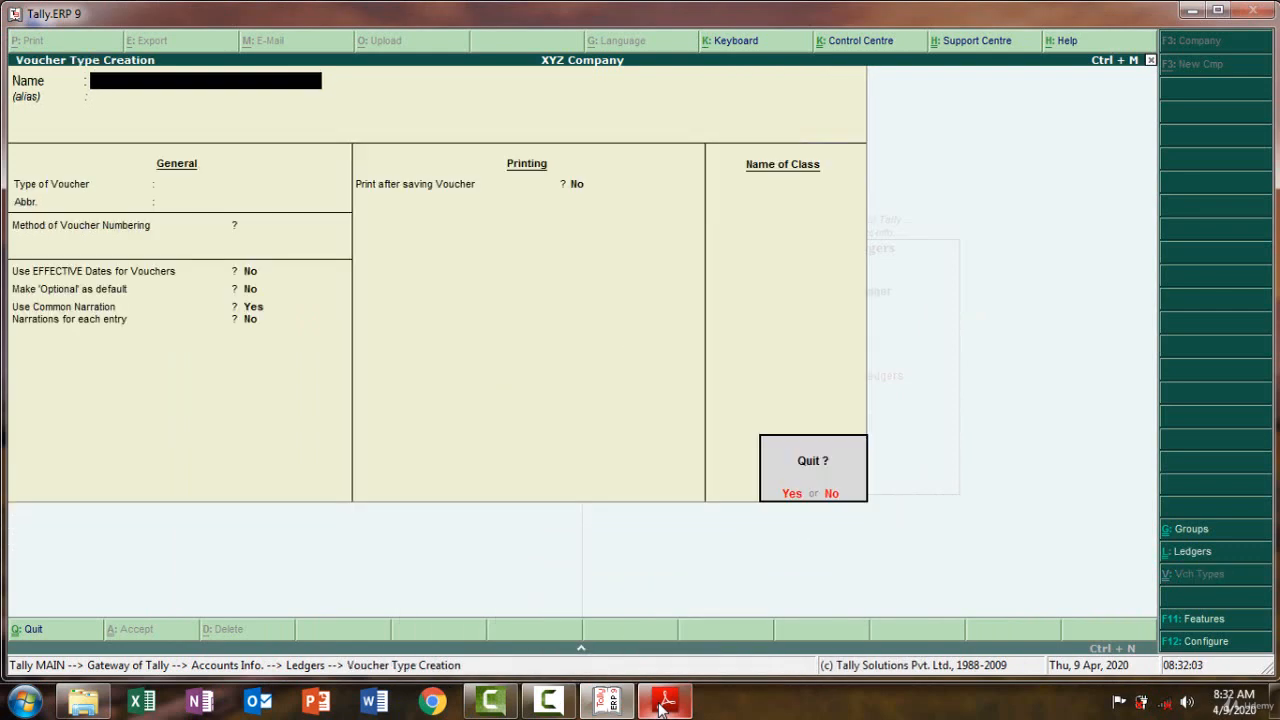
key(Return)
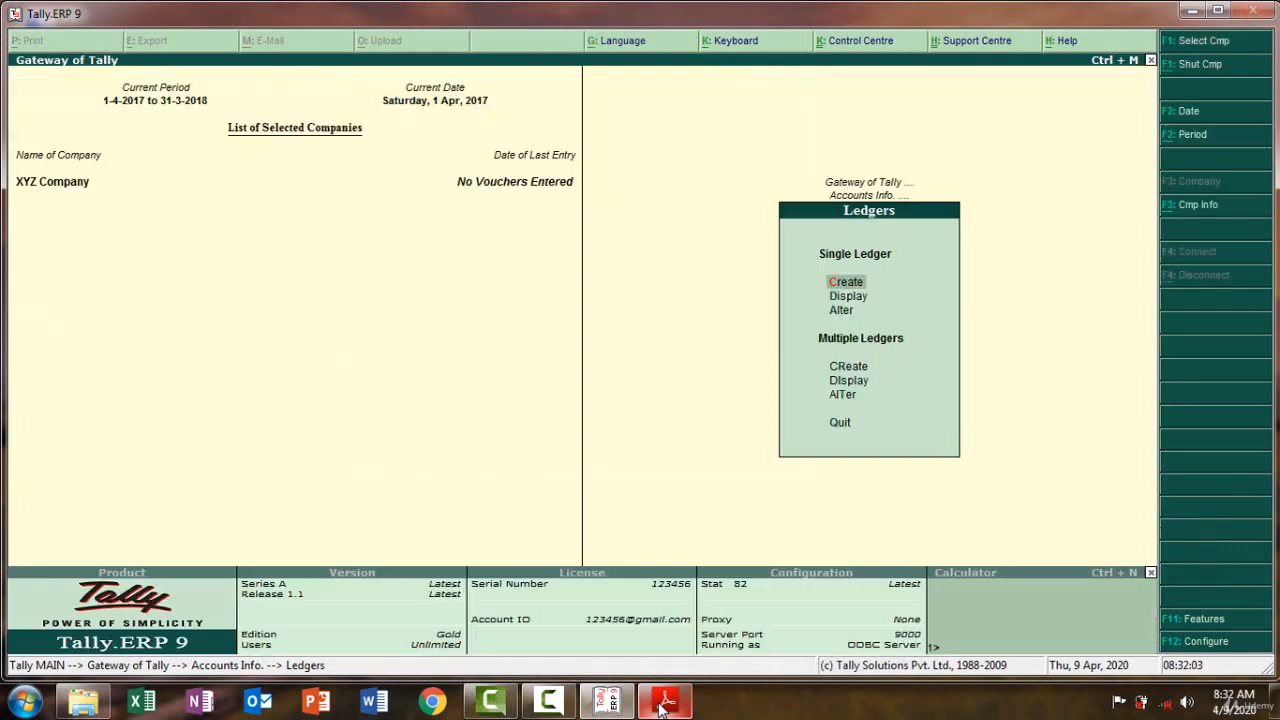
Create a Stationery ledger under Indirect Expenses with a 1,500 Dr opening balance
click(845, 282)
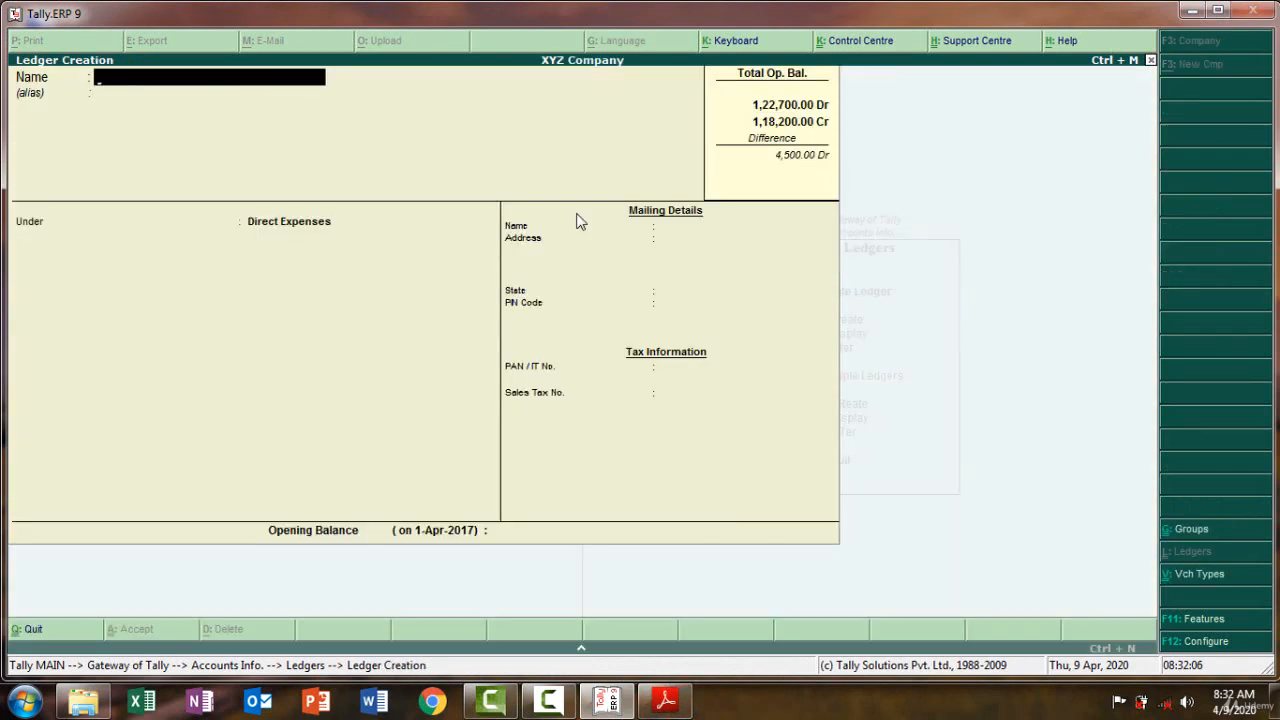
text(Stationery)
key(Return)
key(Return)
text(i)
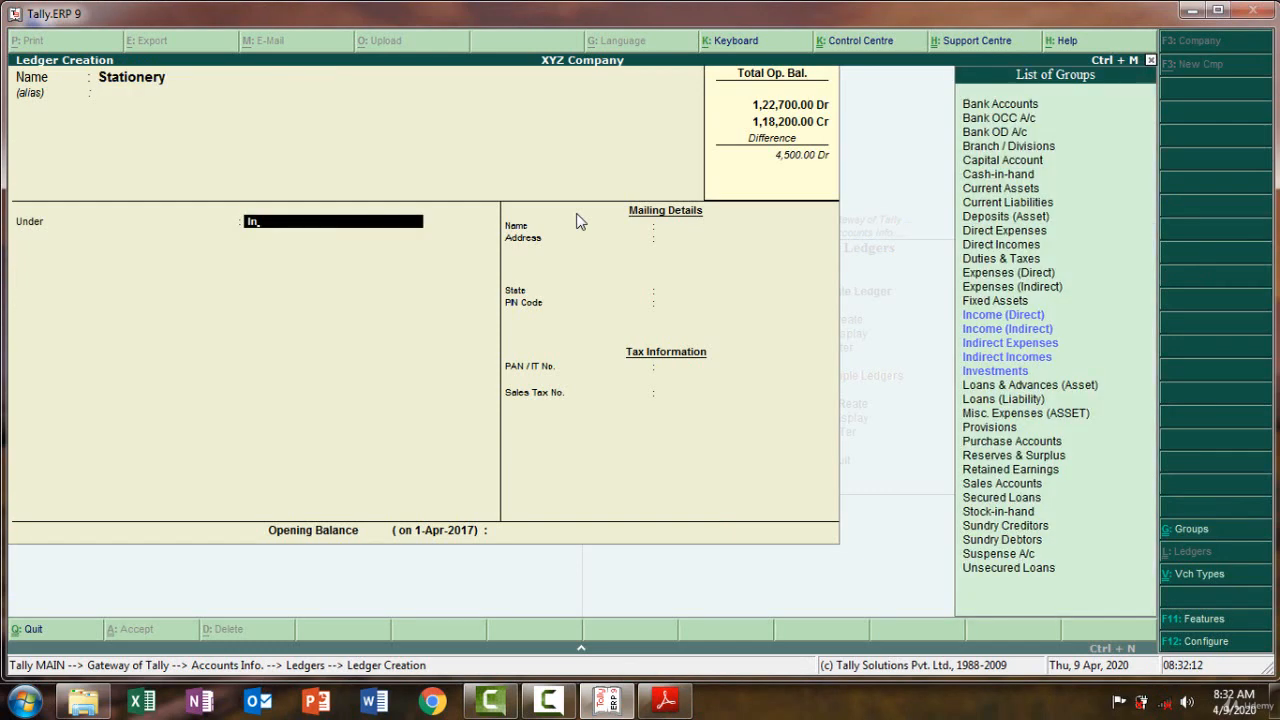
text(nd)
key(Return)
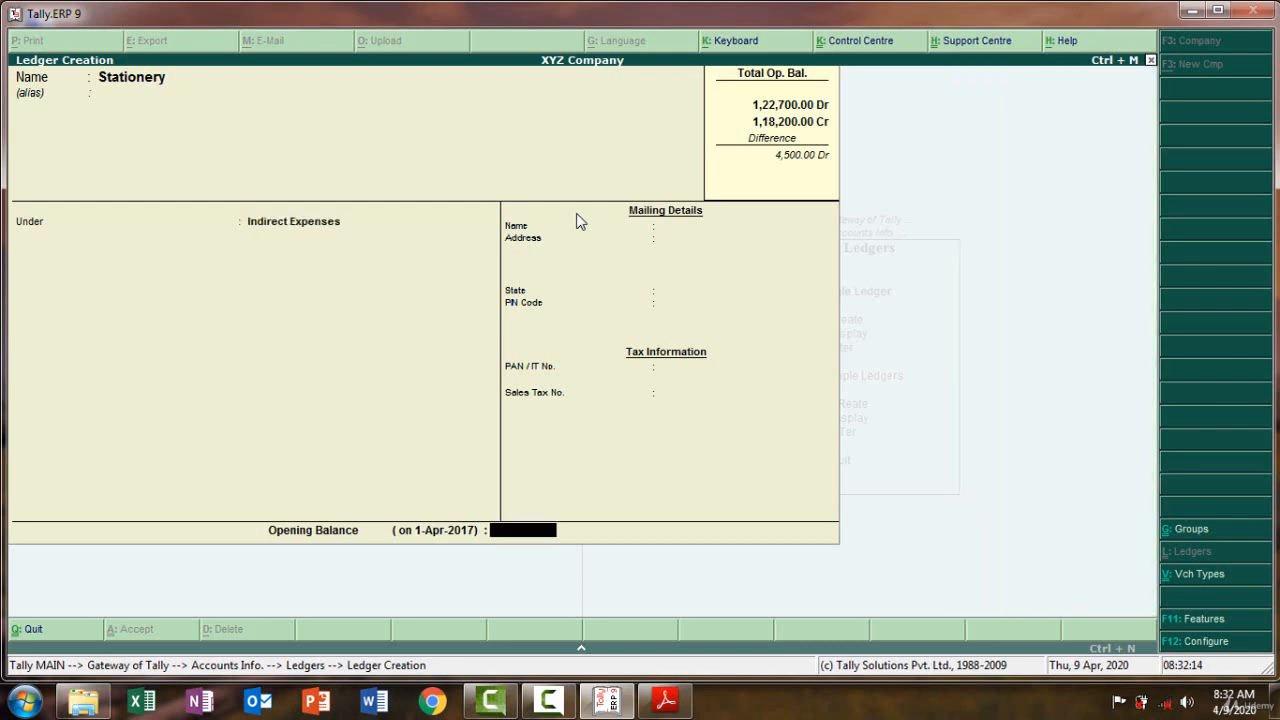
click(665, 702)
click(665, 702)
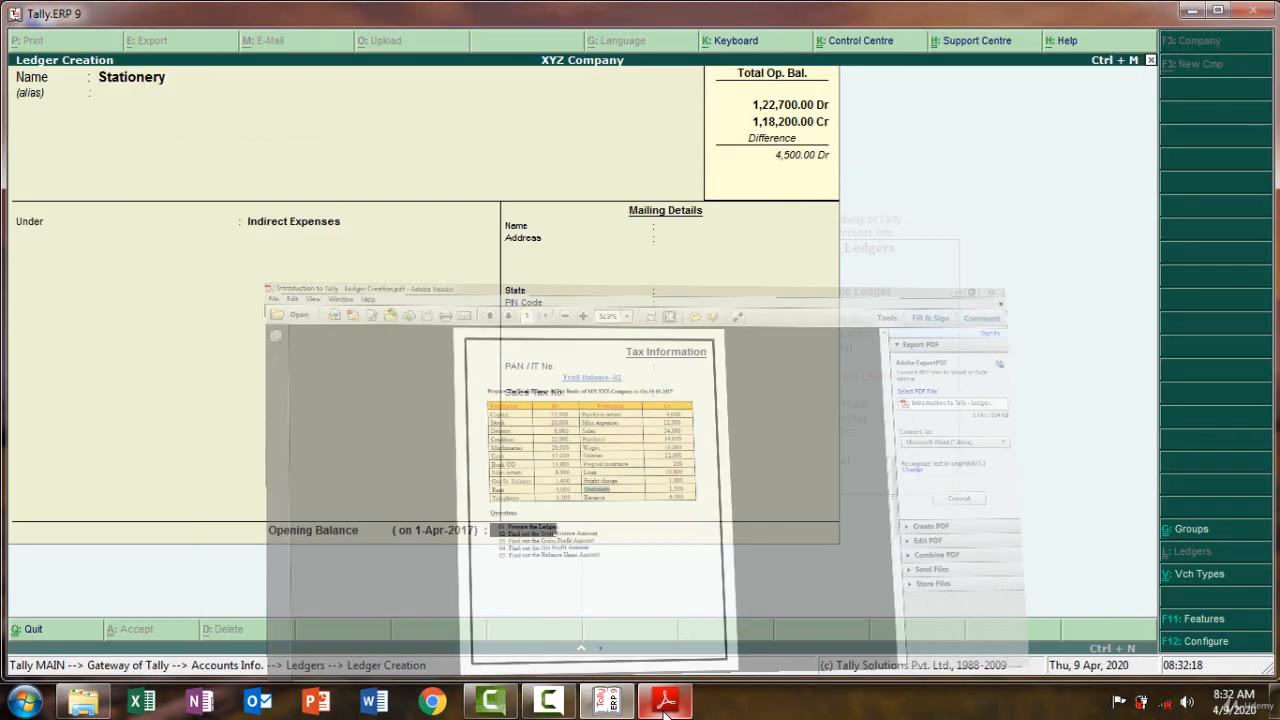
text(1500)
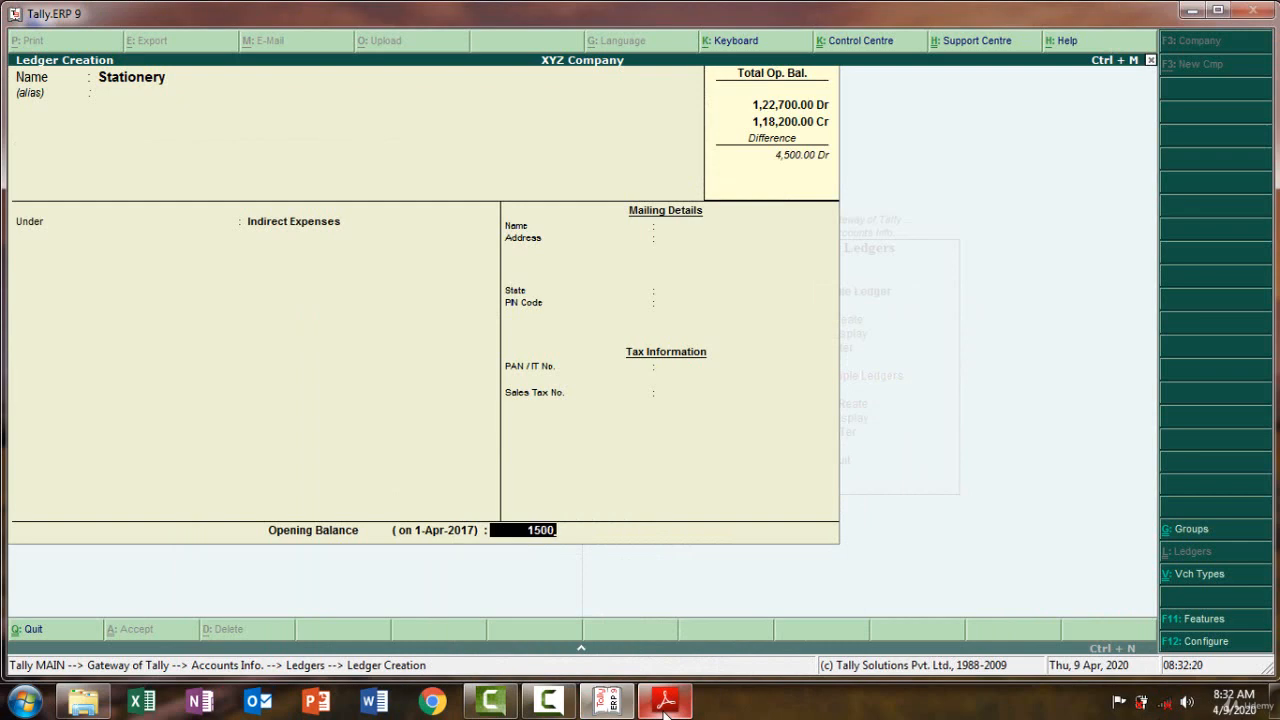
key(Return)
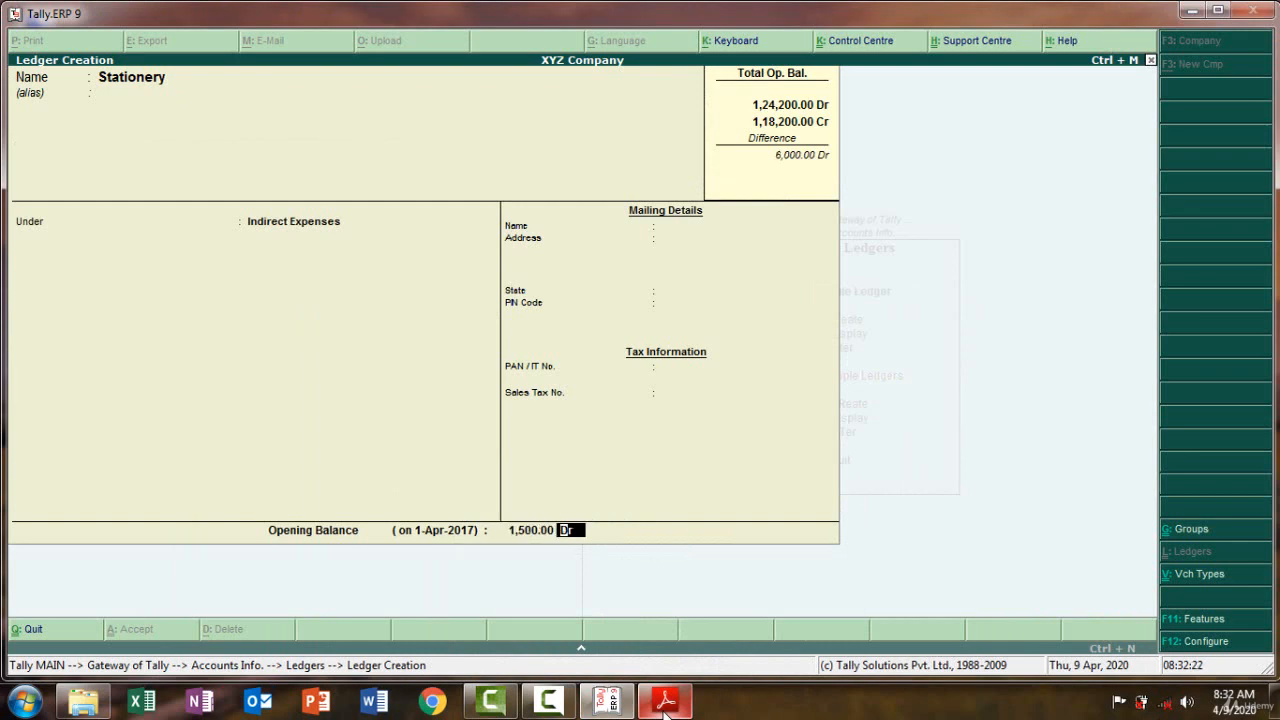
key(Return)
key(Return)
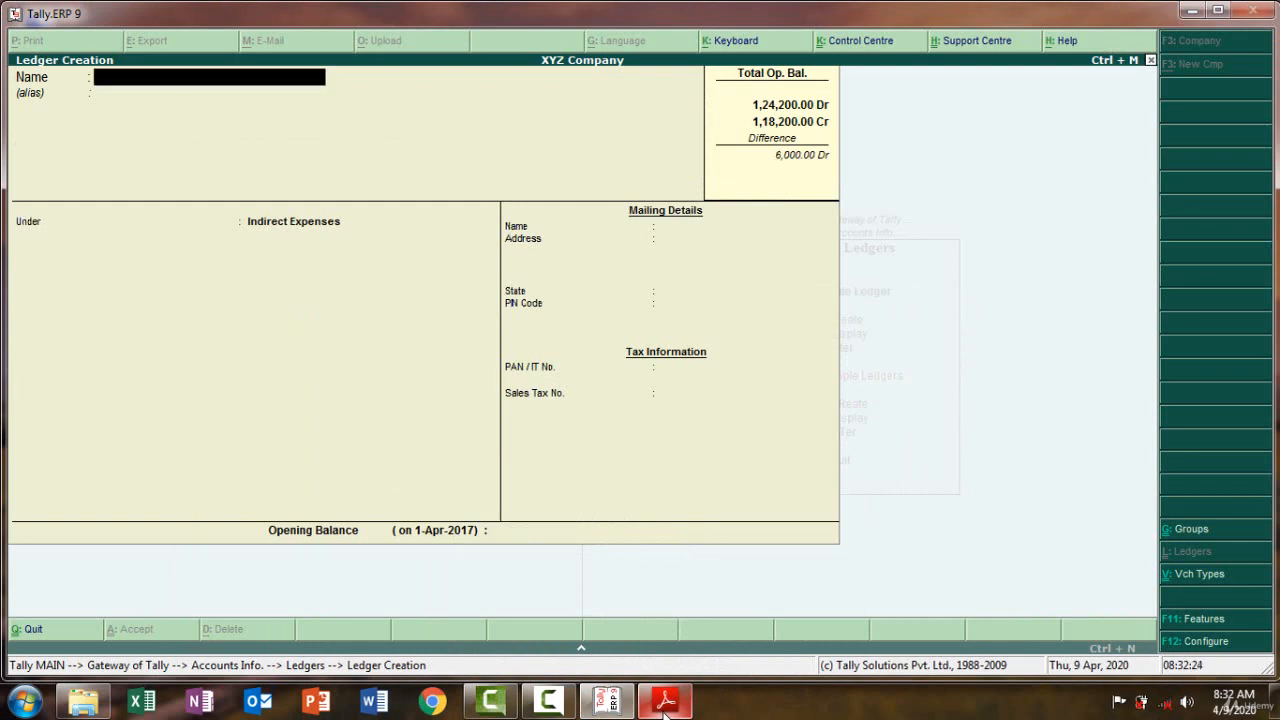
click(665, 703)
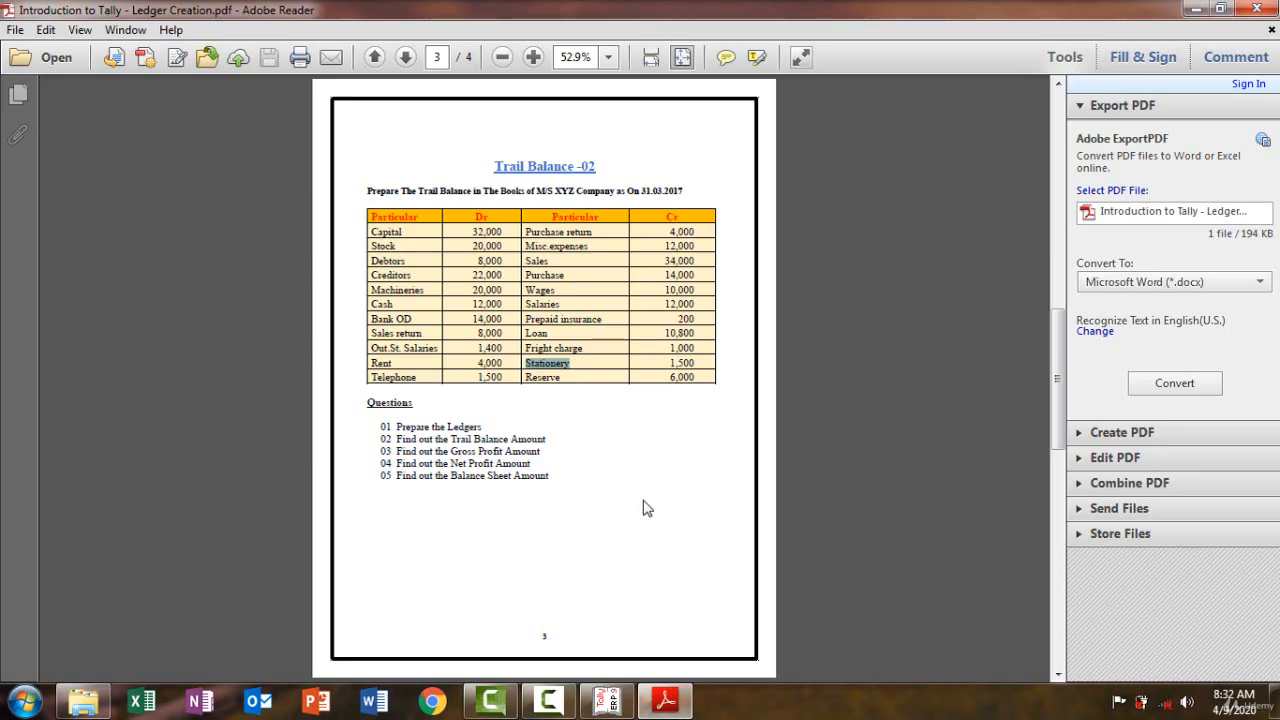
Select the Reserve entry in the trial balance PDF, then minimize the PDF
drag(566, 378, 526, 381)
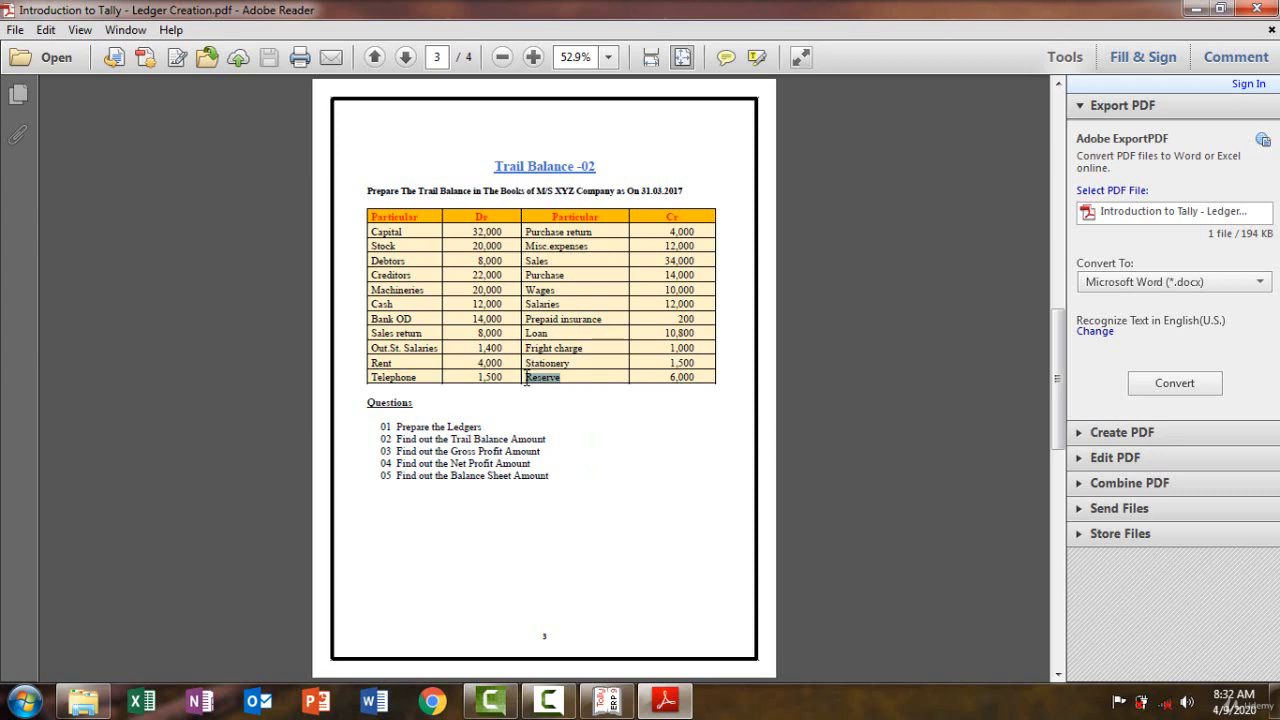
click(665, 700)
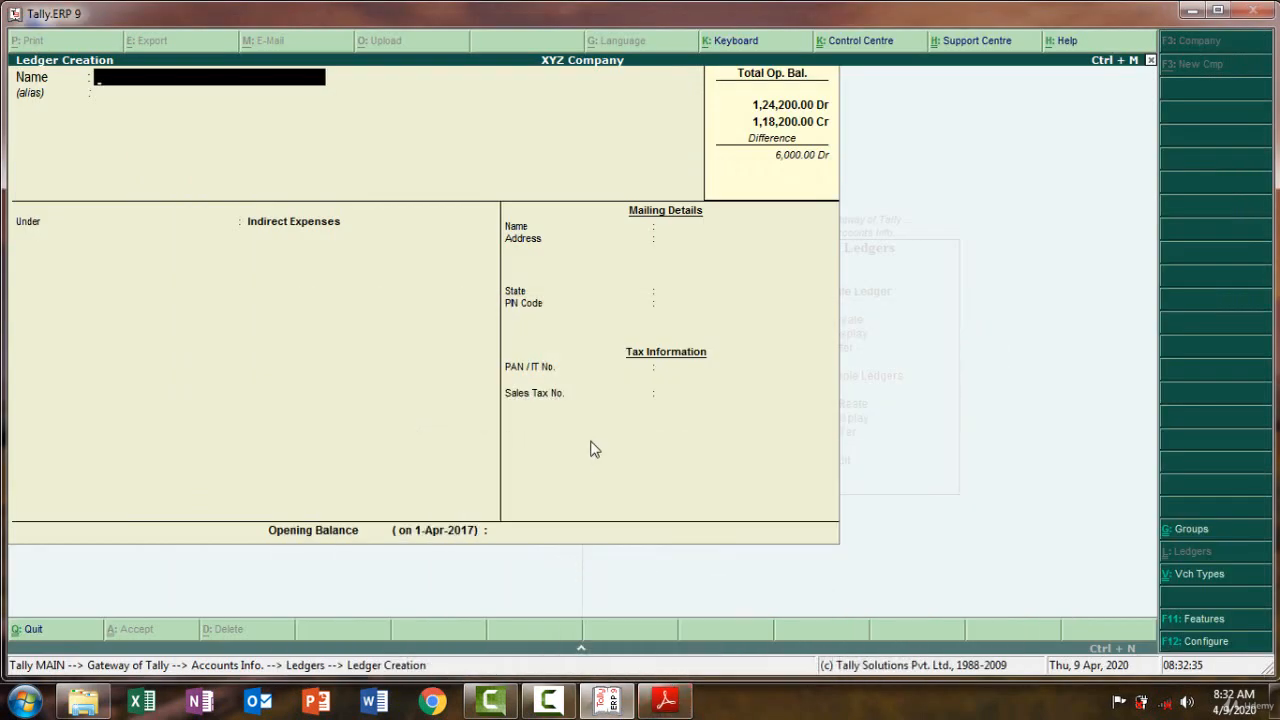
Add a Reserve ledger under Reserves & Surplus at 6,000 Cr, balancing both totals at 1,24,200
key(ctrl+alt+v)
key(Return)
key(Return)
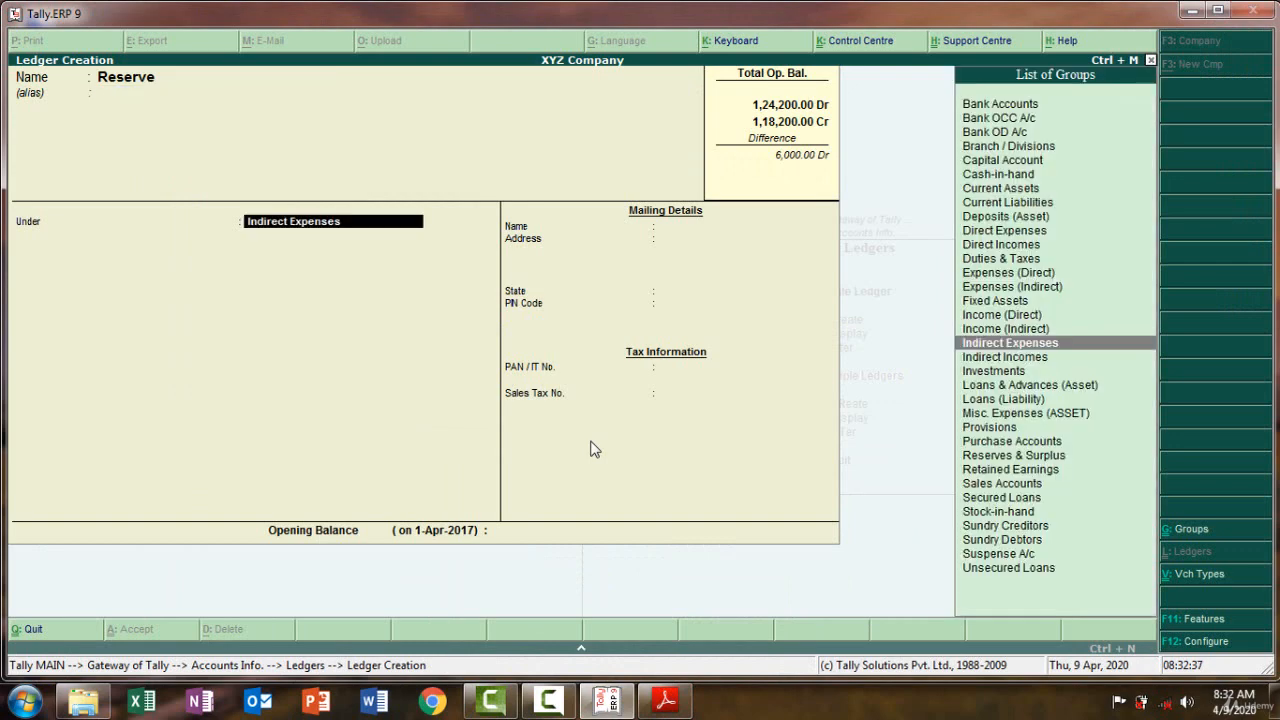
text(Re)
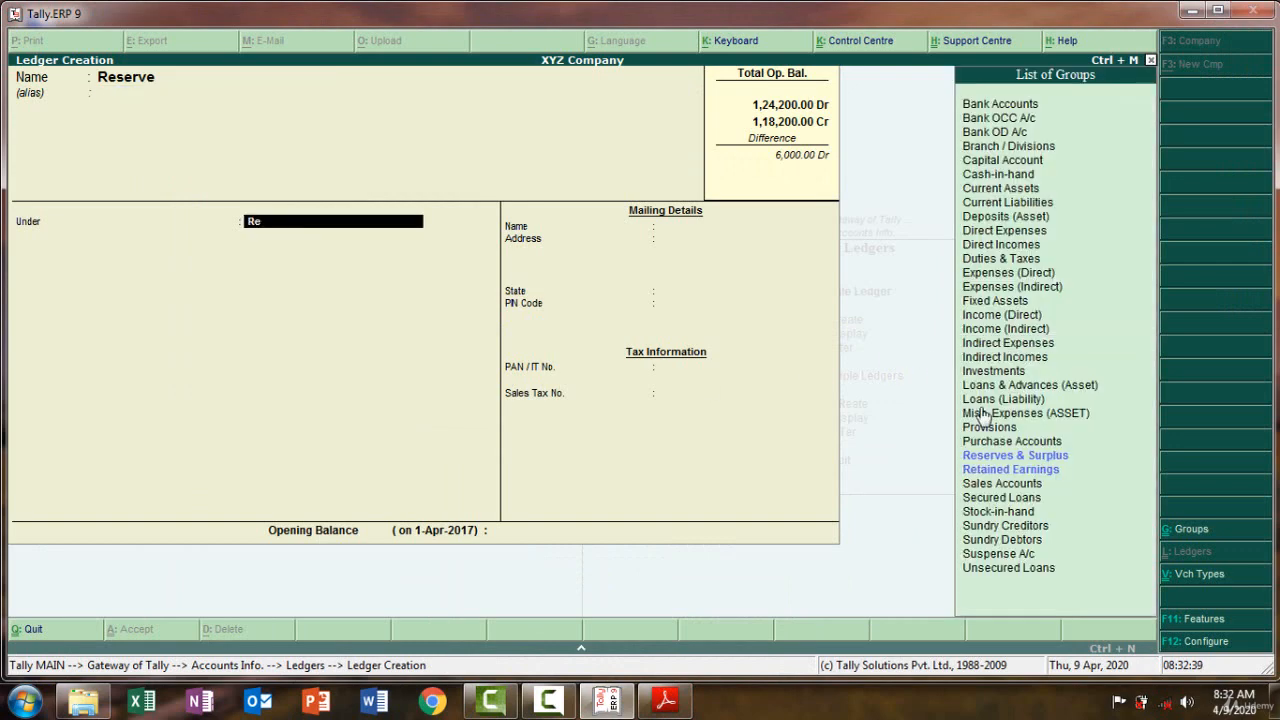
click(980, 456)
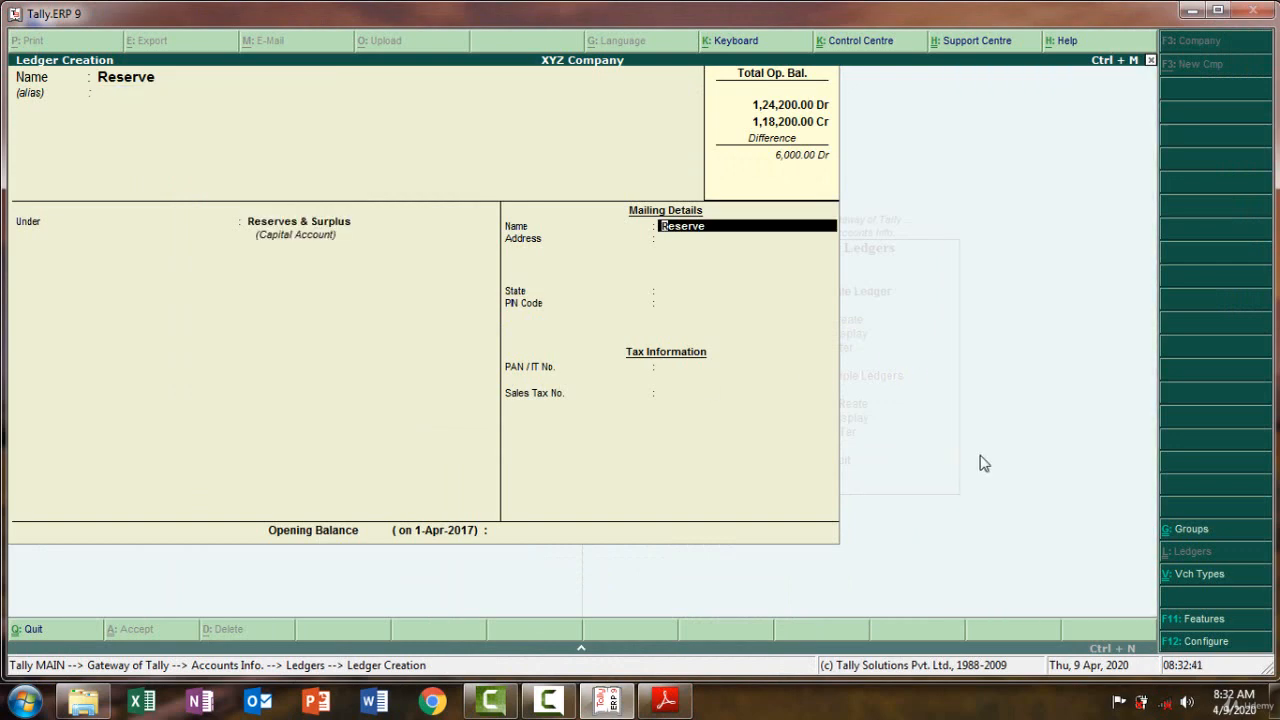
key(Return)
key(Return)
key(Return)
key(Return)
key(Return)
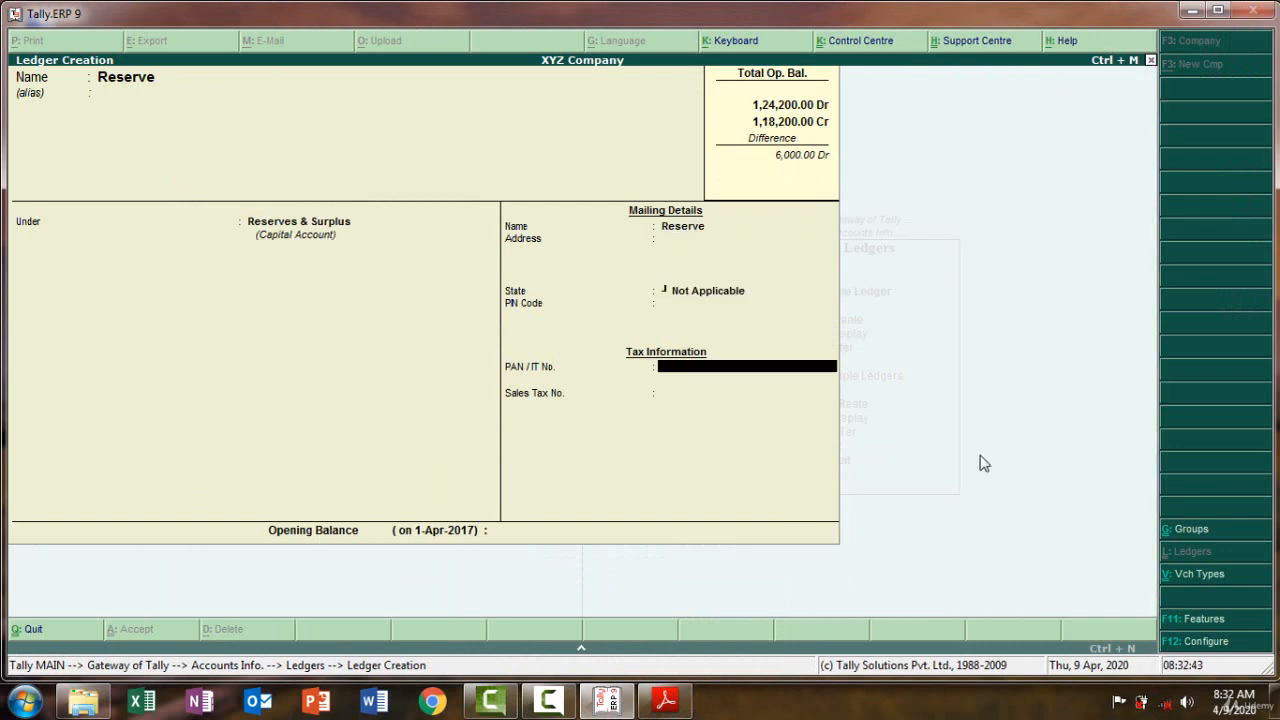
key(Return)
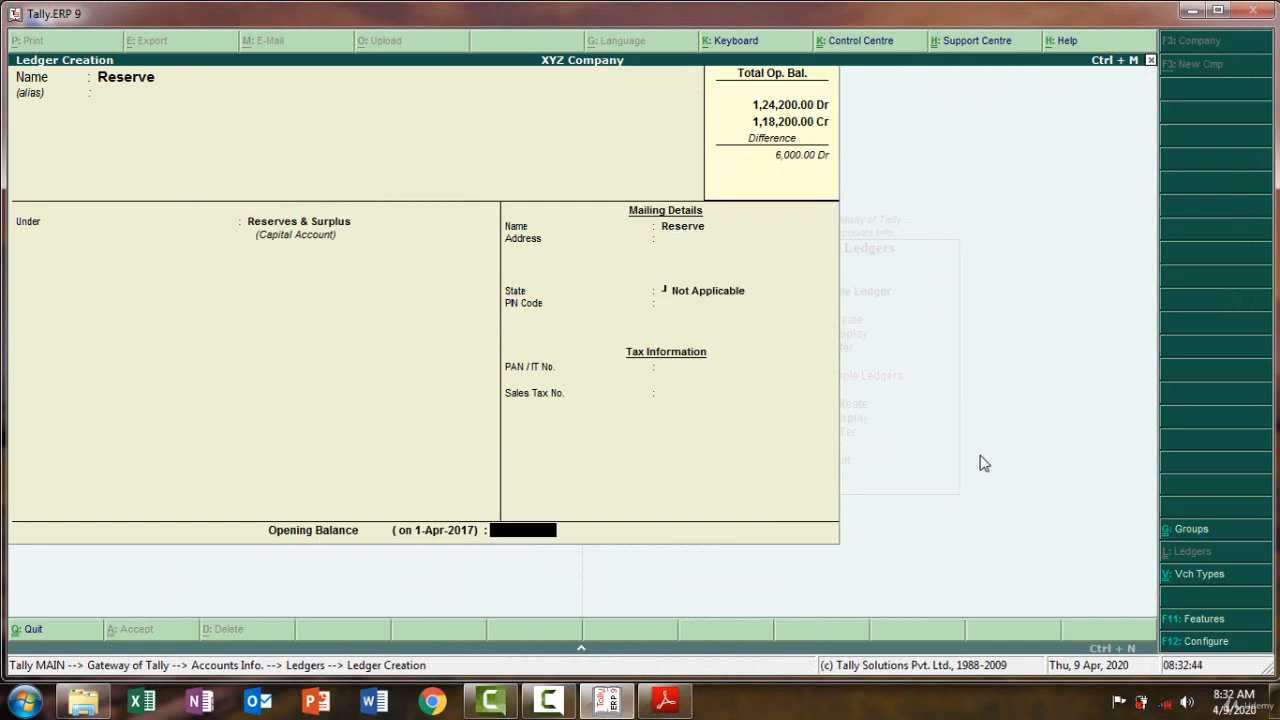
click(679, 706)
click(679, 706)
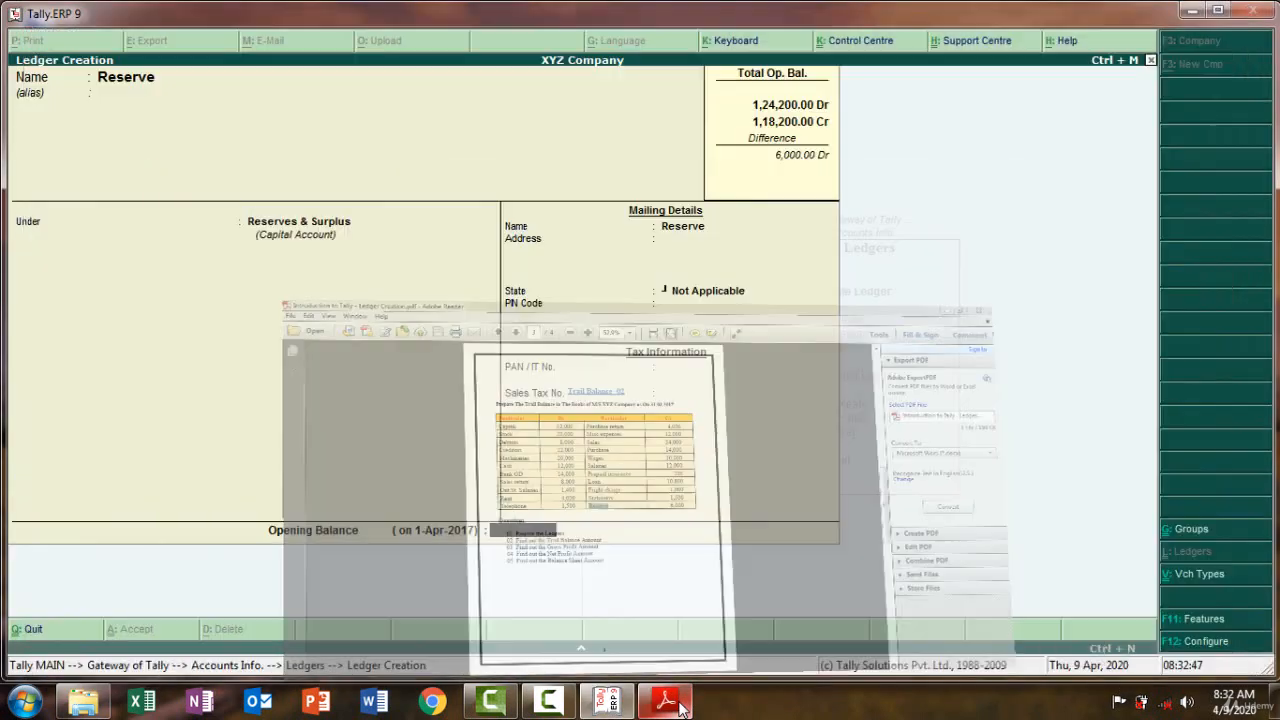
text(6,000)
key(Return)
key(Return)
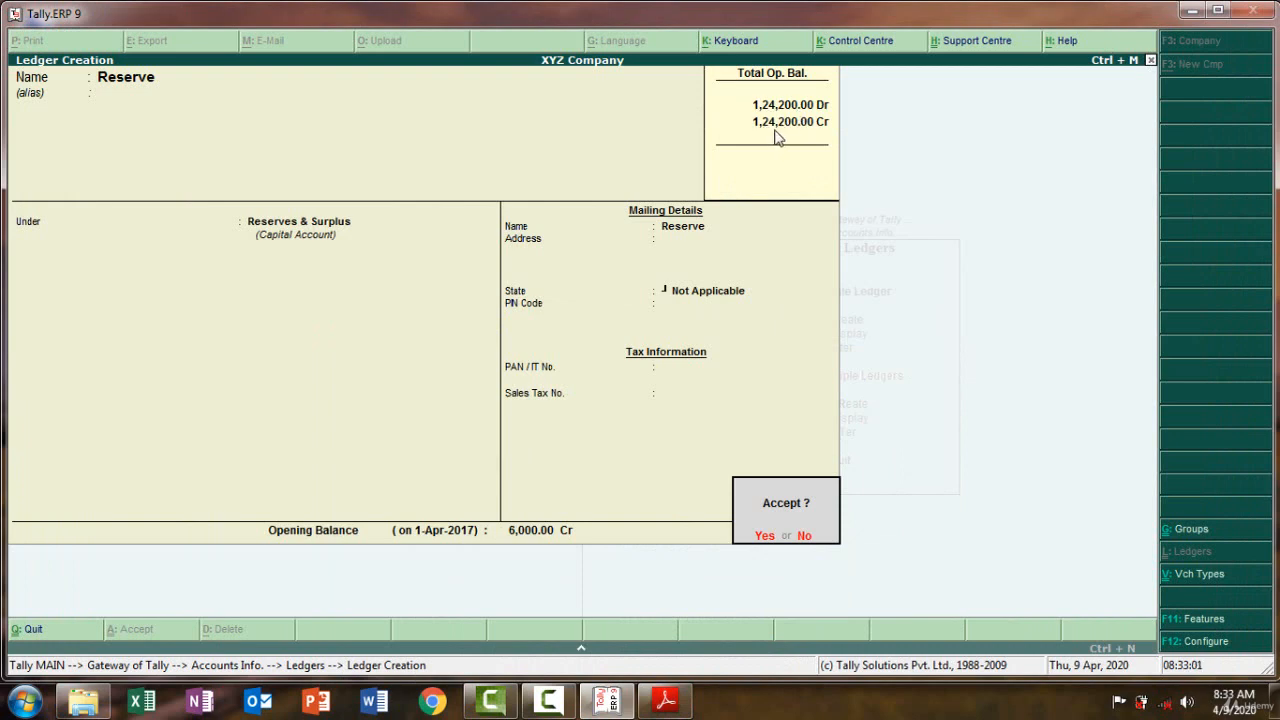
click(765, 540)
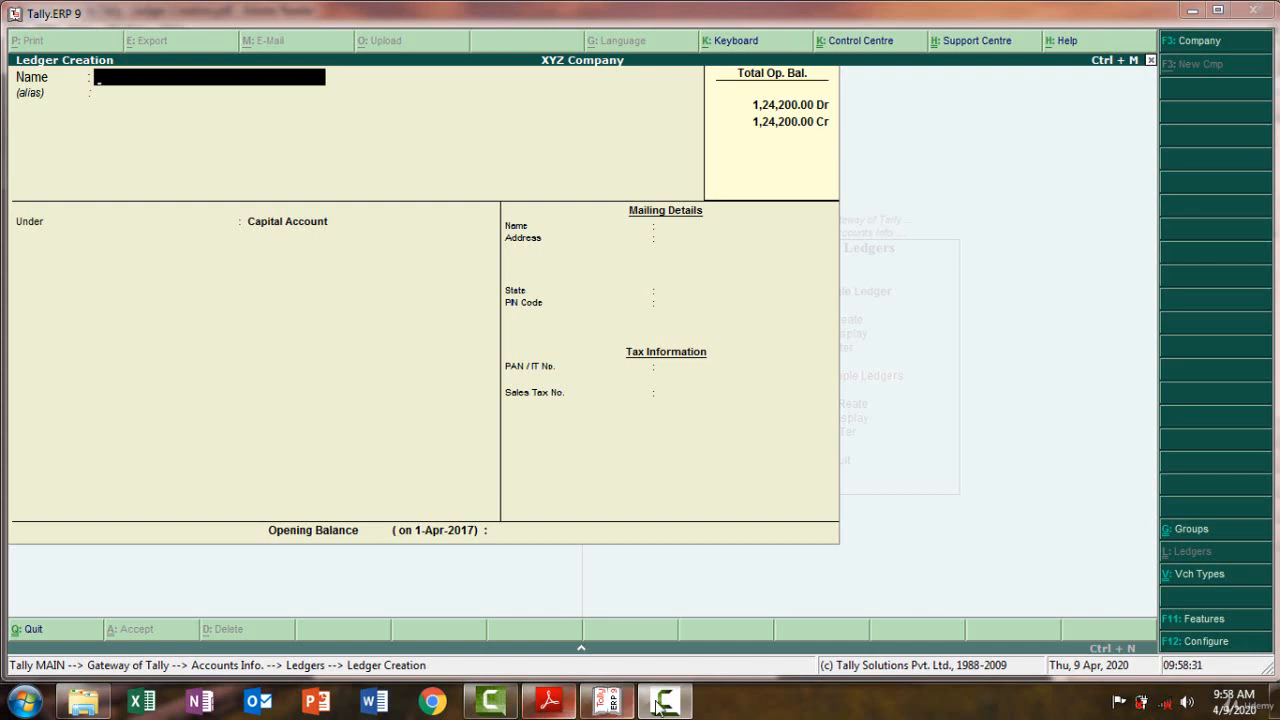
drag(656, 705, 548, 708)
click(610, 705)
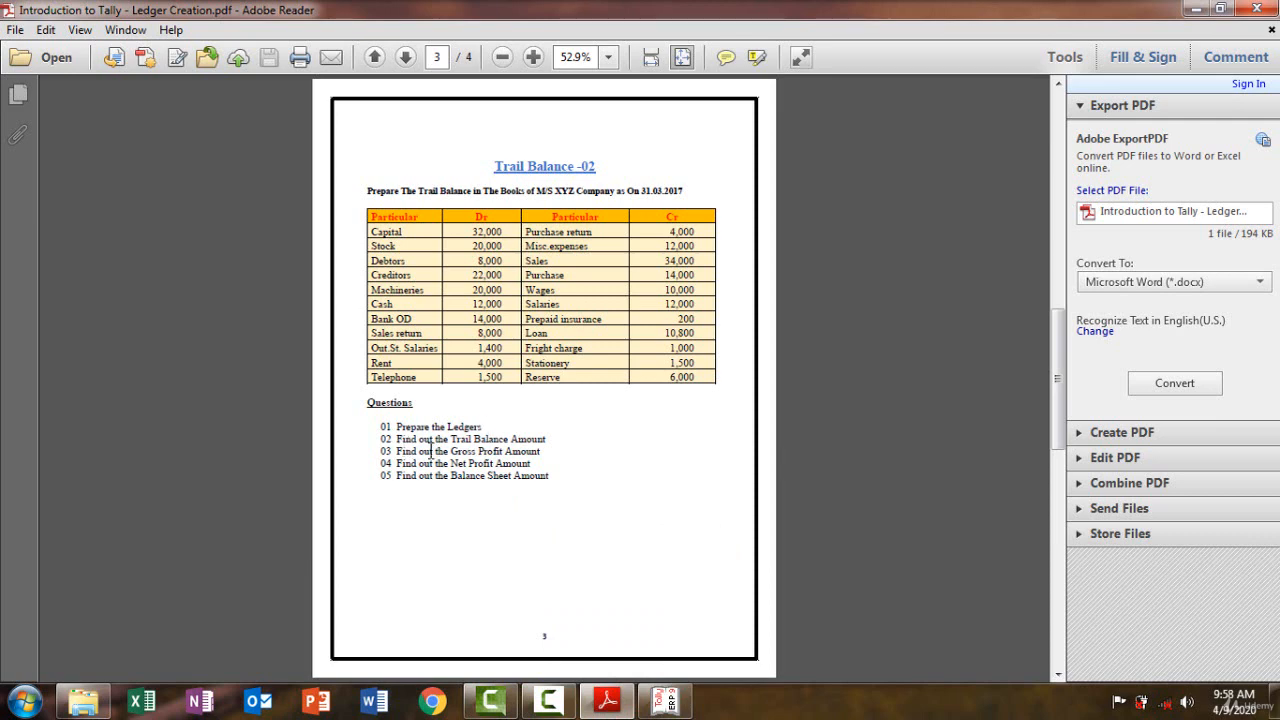
click(663, 698)
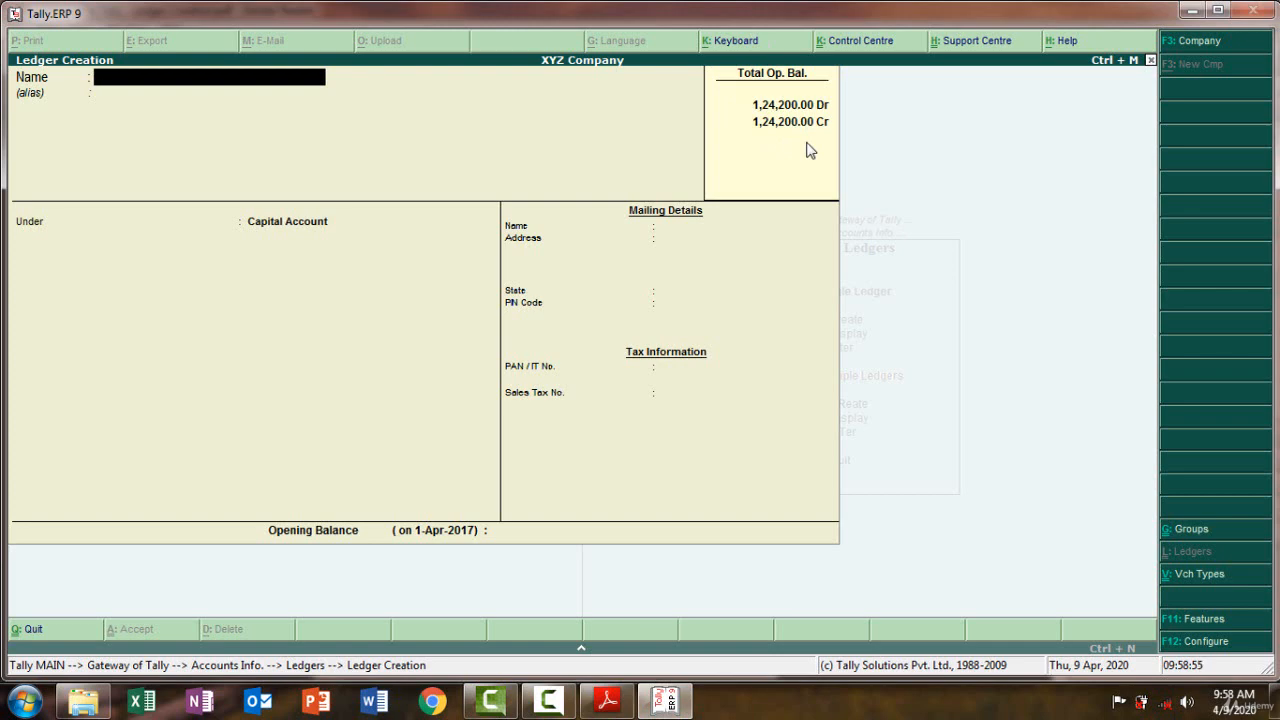
key(Escape)
key(Escape)
key(Escape)
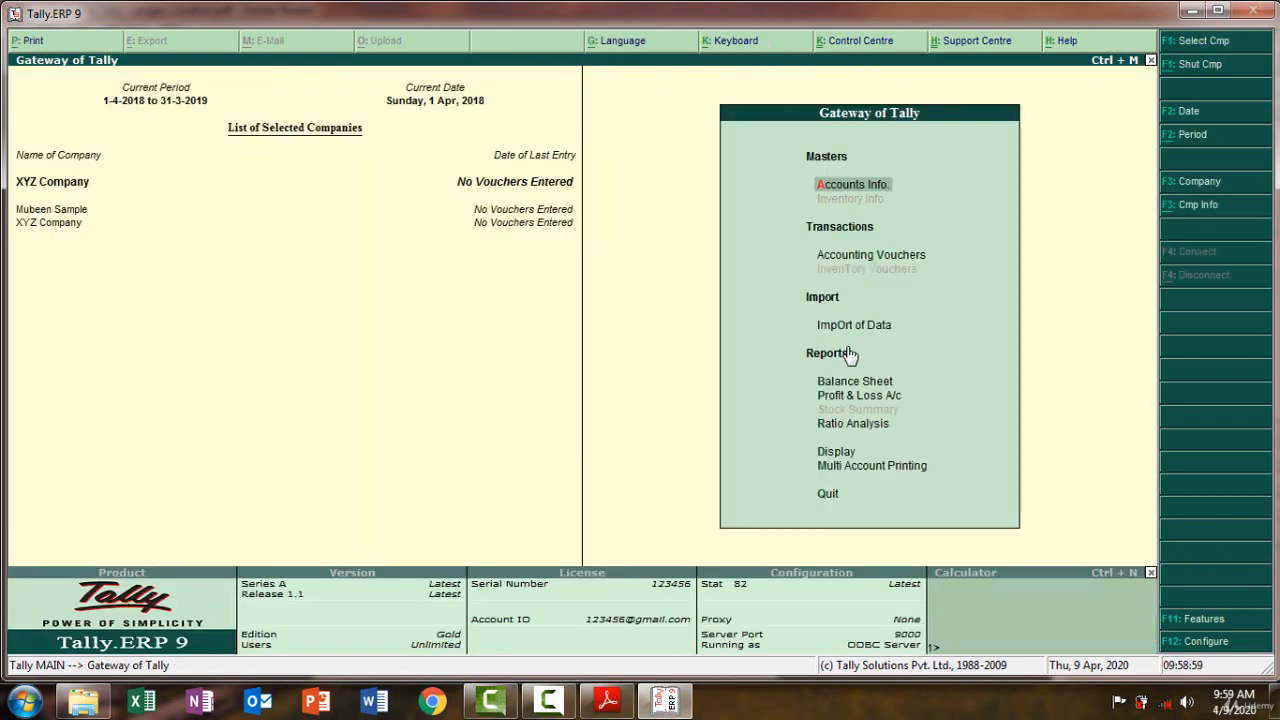
Open the Trial Balance report and expand it with Alt+F1 to list every ledger
click(836, 452)
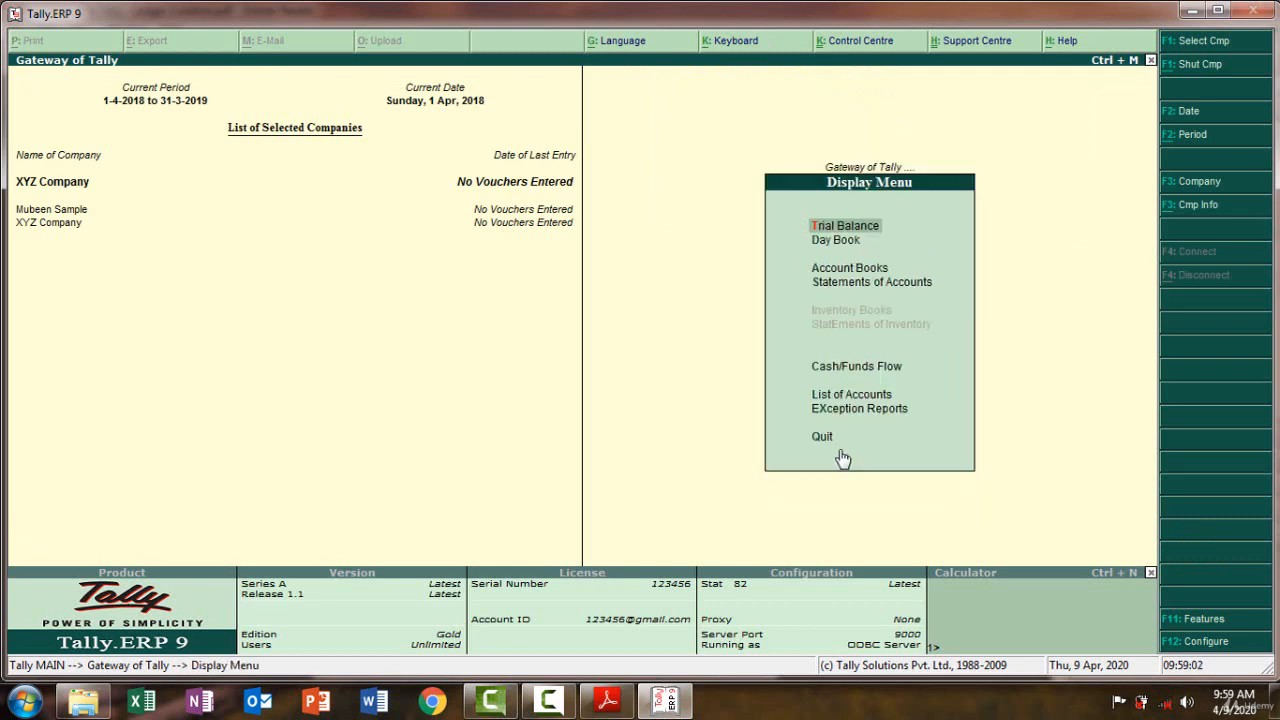
click(859, 229)
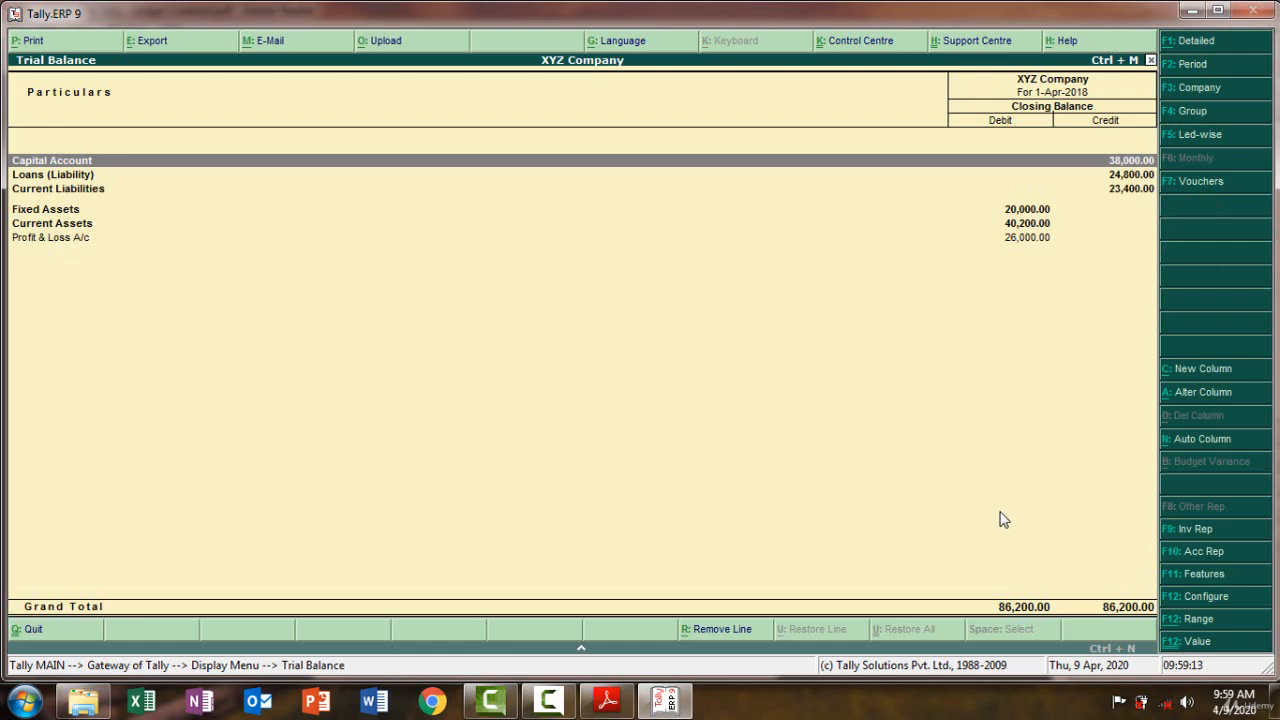
key(alt+F1)
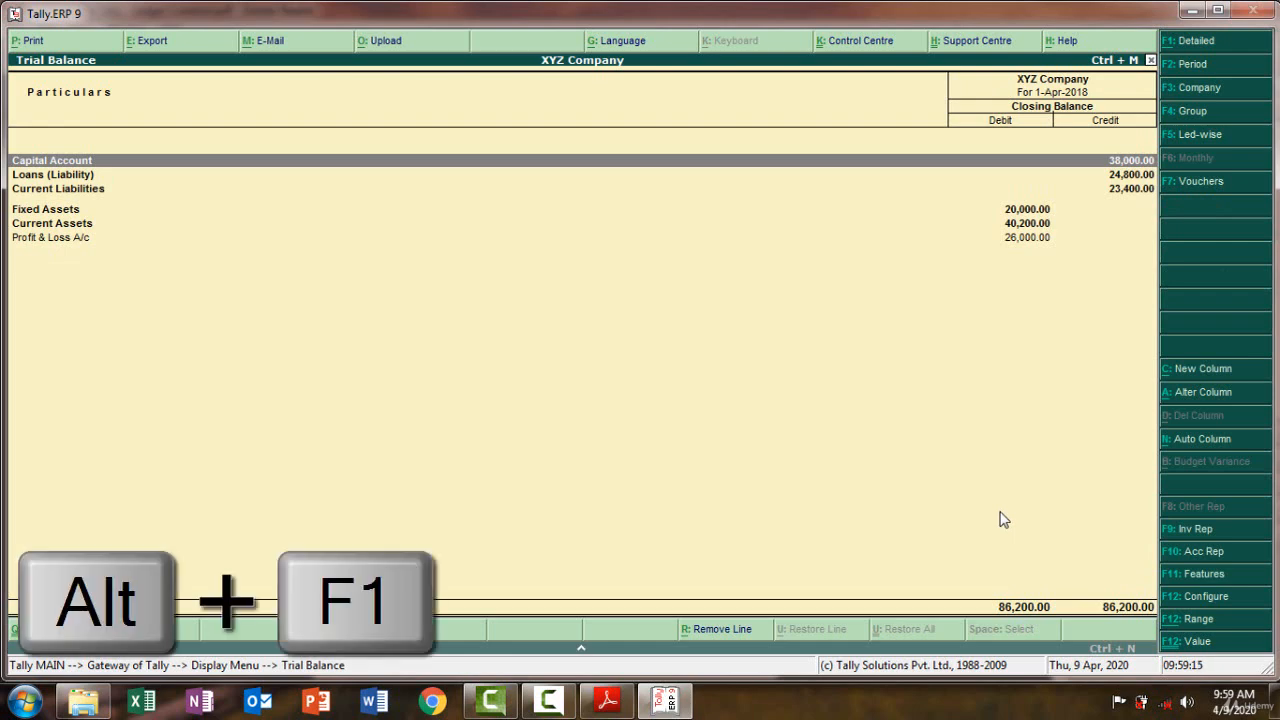
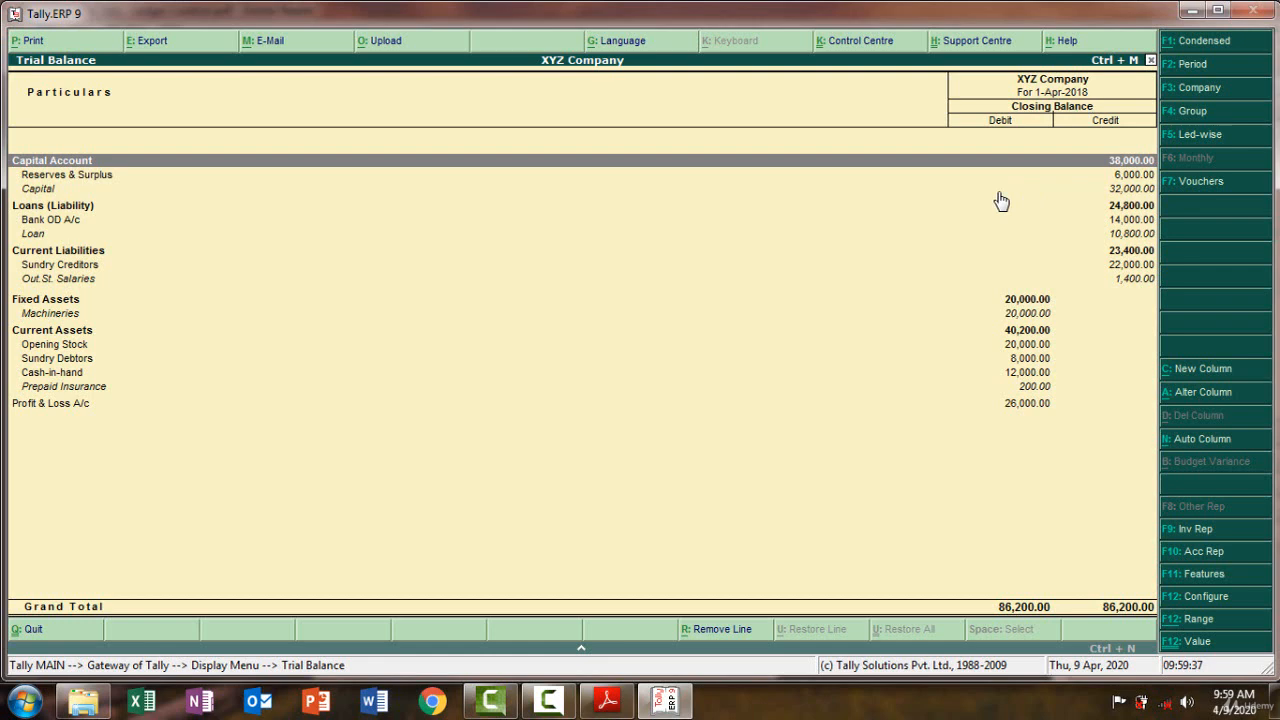
Set the trial balance period to start 31-Mar-2017 and scroll through all ledgers to Telephone
key(F2)
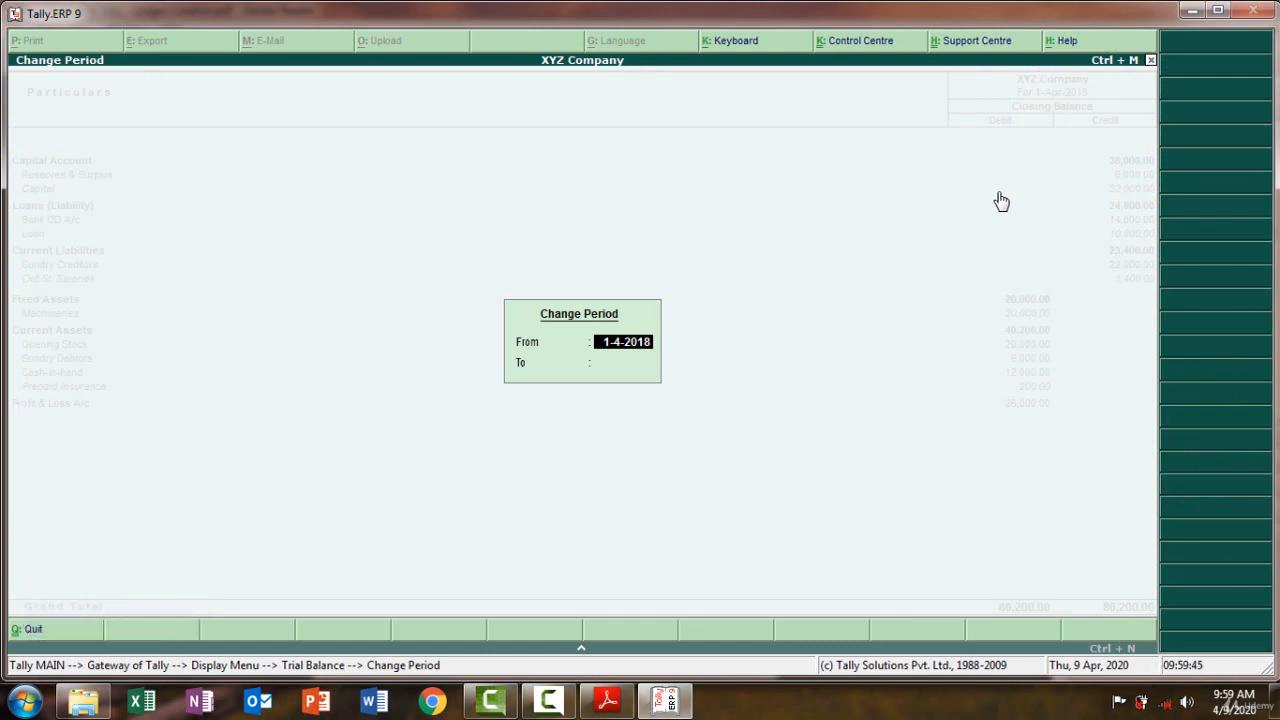
text(31.03.2017)
key(Return)
key(Return)
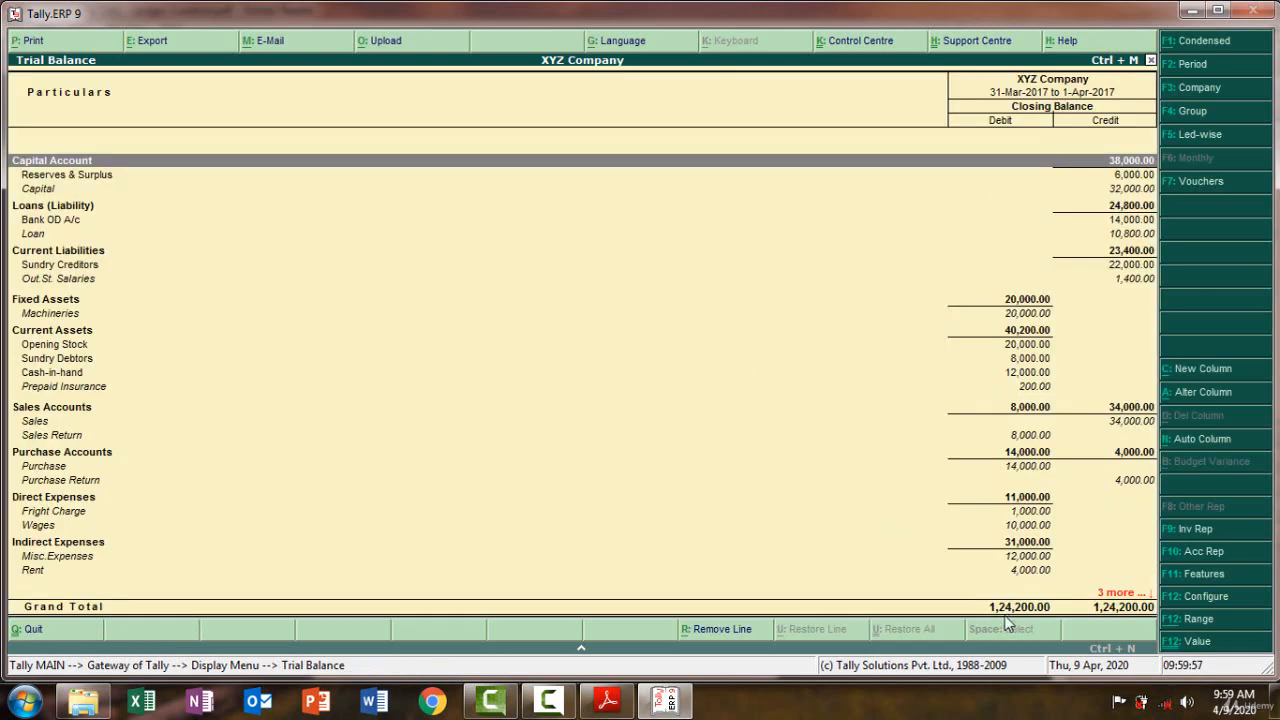
key(Down)
key(Down)
key(Down)
key(Down)
key(Down)
key(Down)
key(Down)
key(Down)
key(Down)
key(Down)
key(Down)
key(Down)
key(Down)
key(Down)
key(Down)
key(Down)
key(Down)
key(Down)
key(Down)
key(Down)
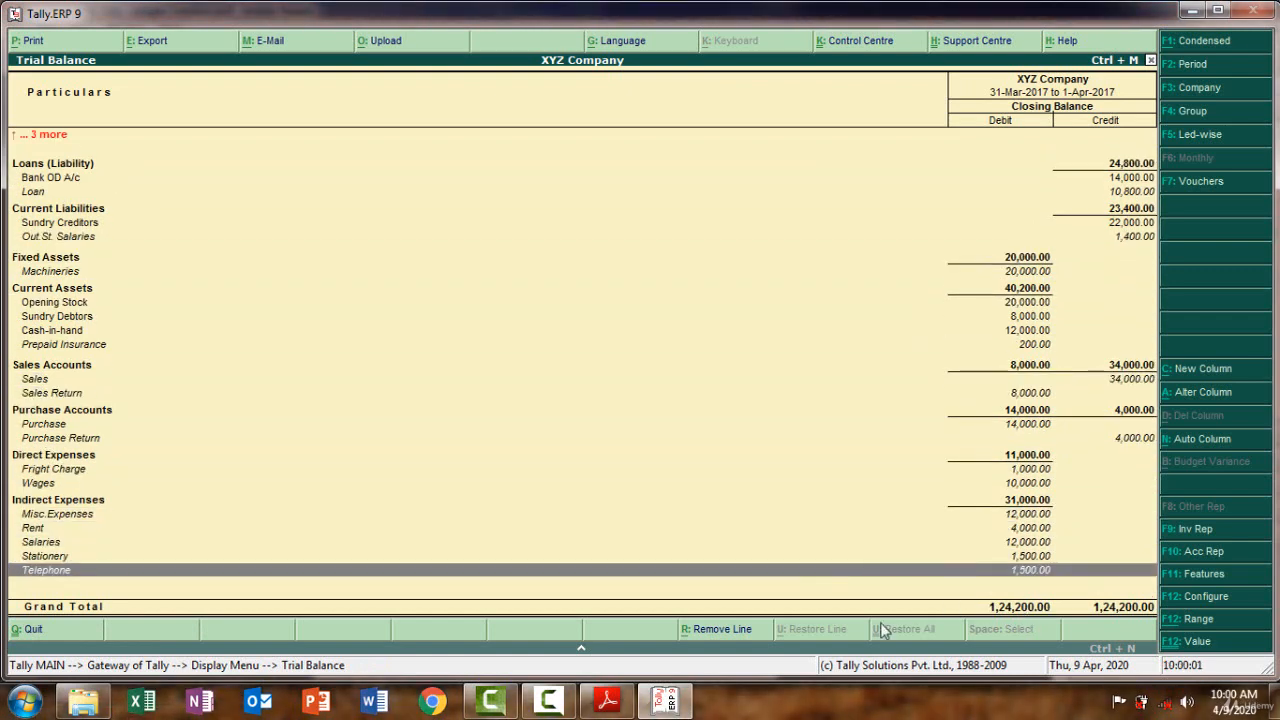
Check the trial balance total against the PDF Answers page's 124200, then close the report
click(605, 703)
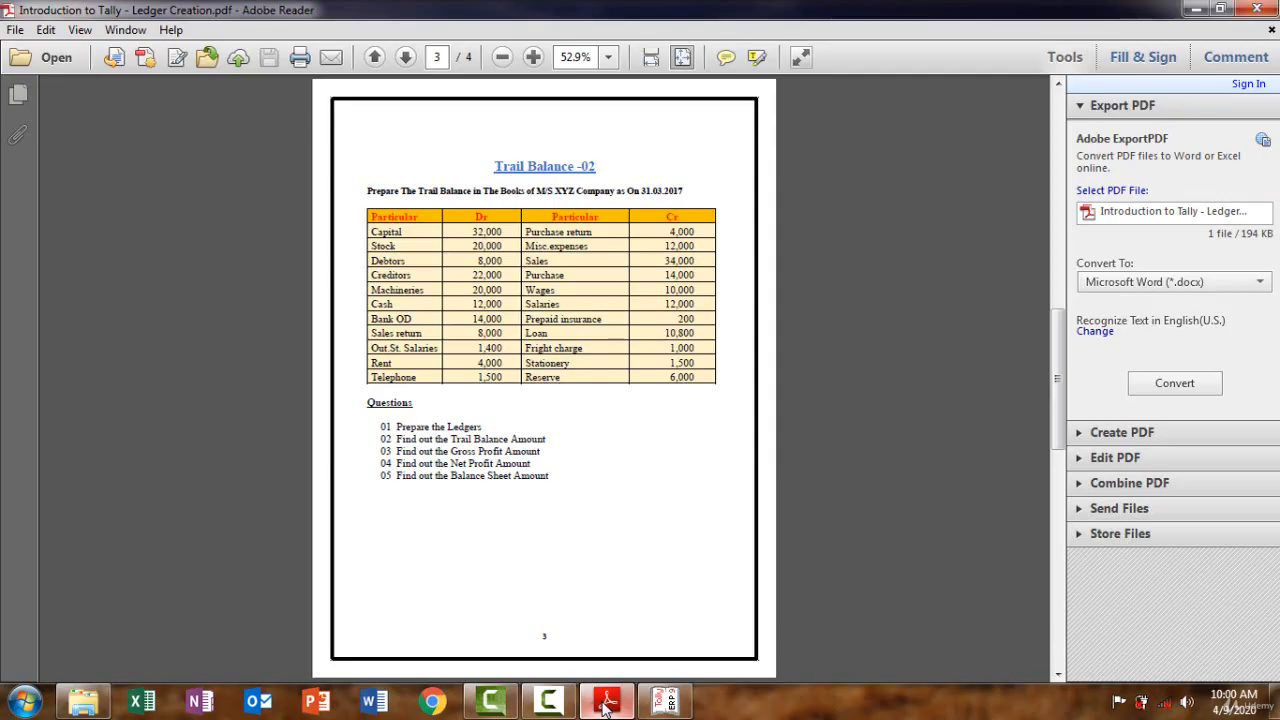
click(1057, 665)
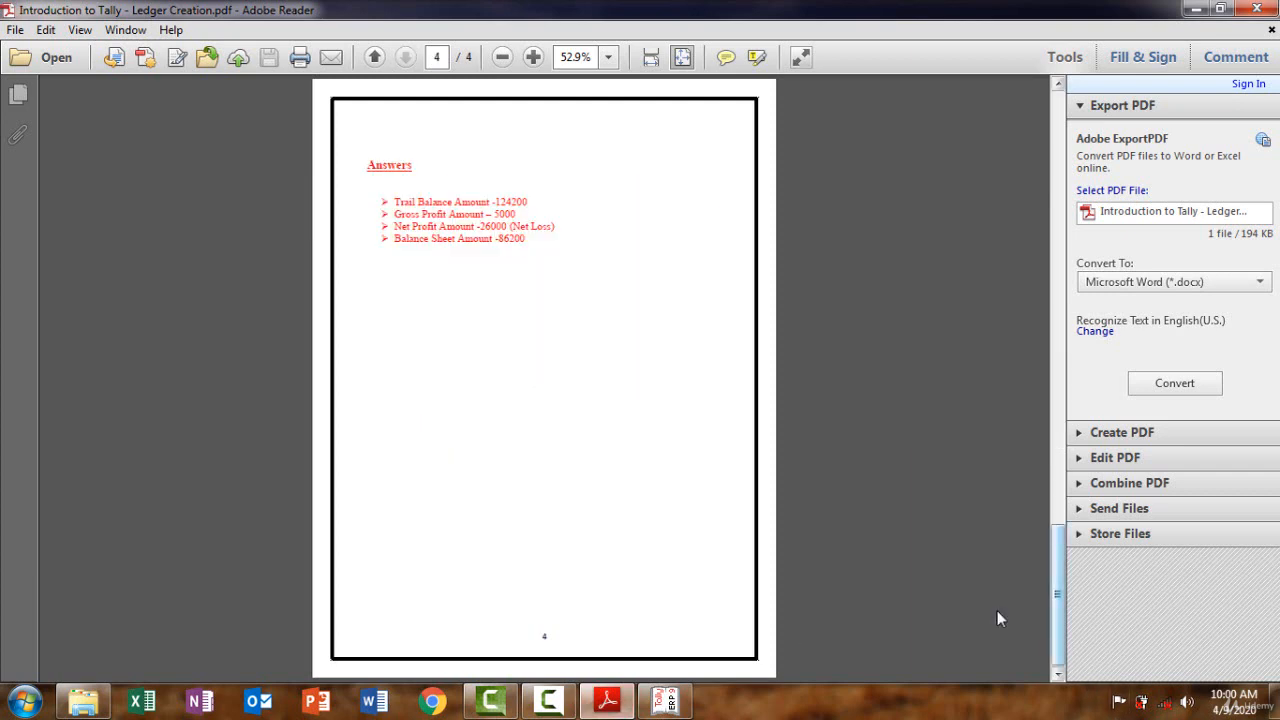
click(666, 705)
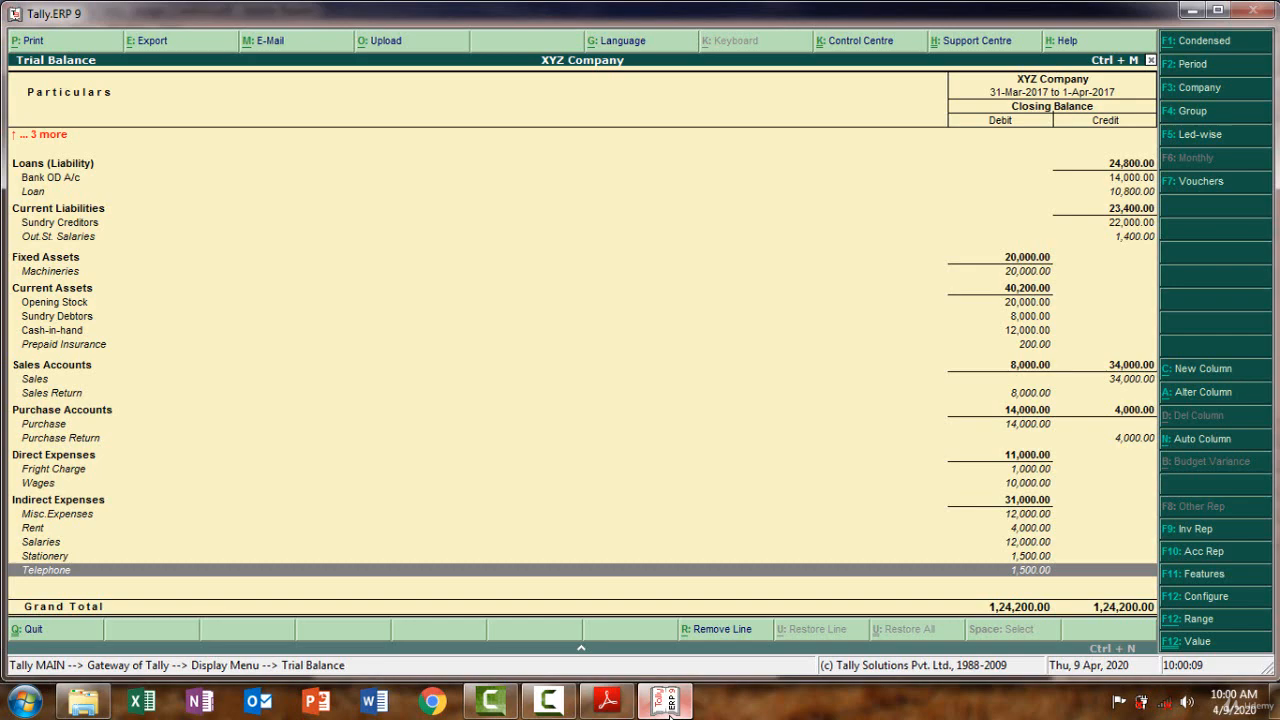
click(668, 712)
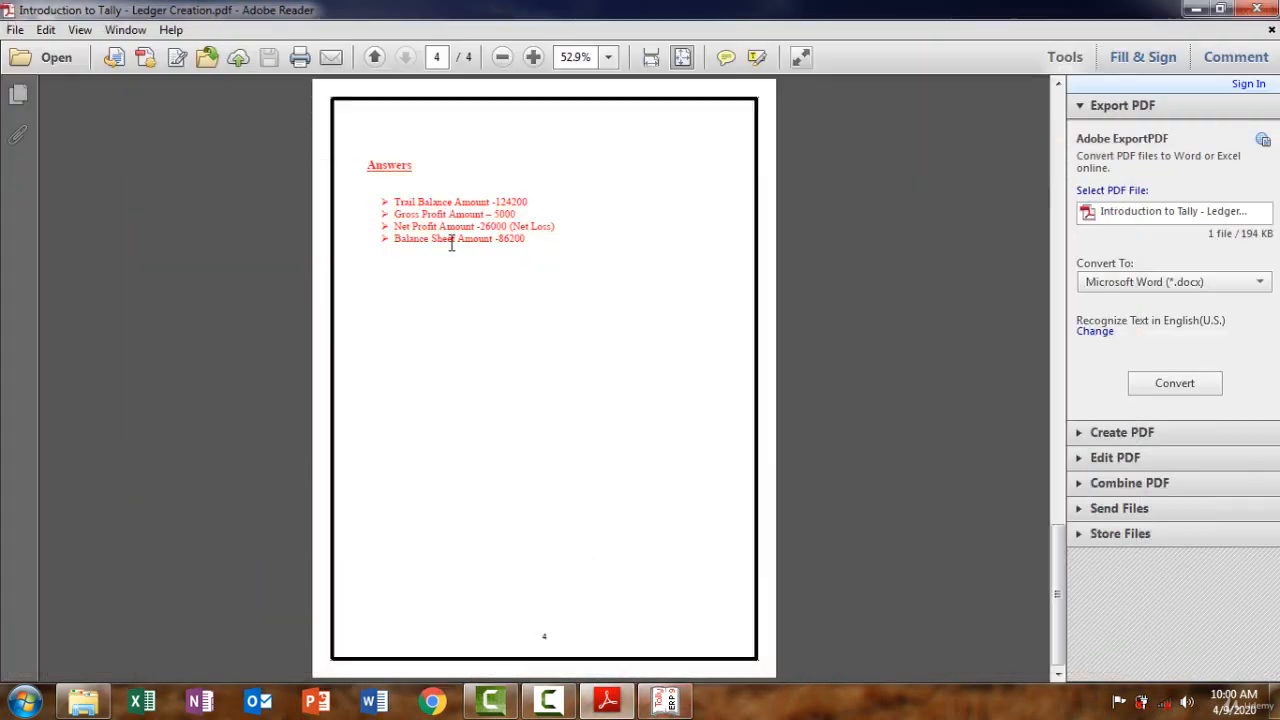
click(667, 709)
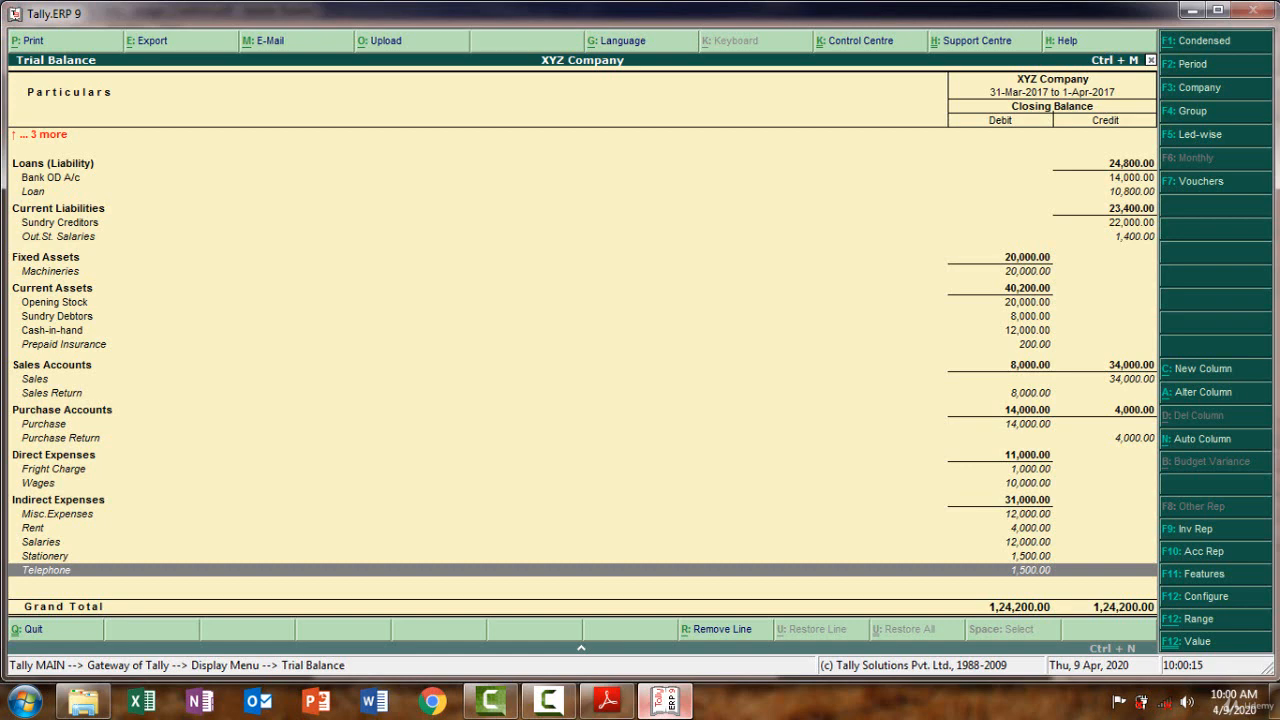
key(Escape)
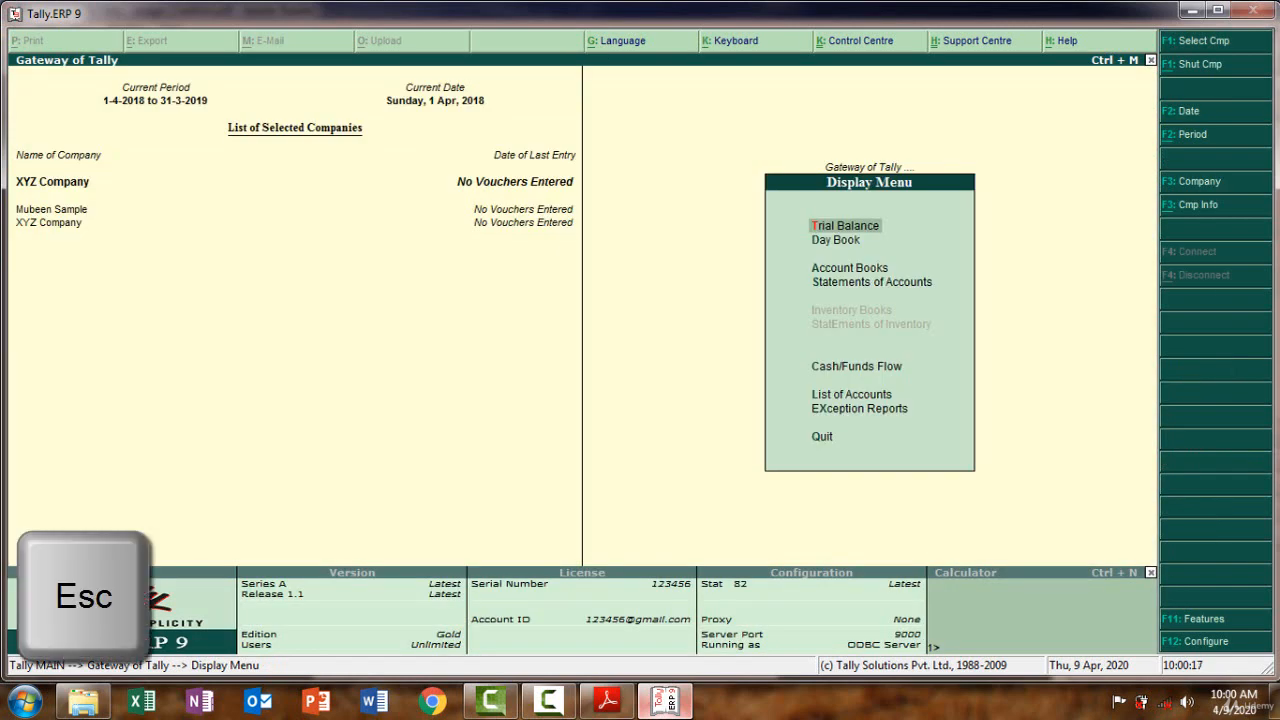
Open the Profit & Loss A/c from the Gateway in detailed ledger view
key(Escape)
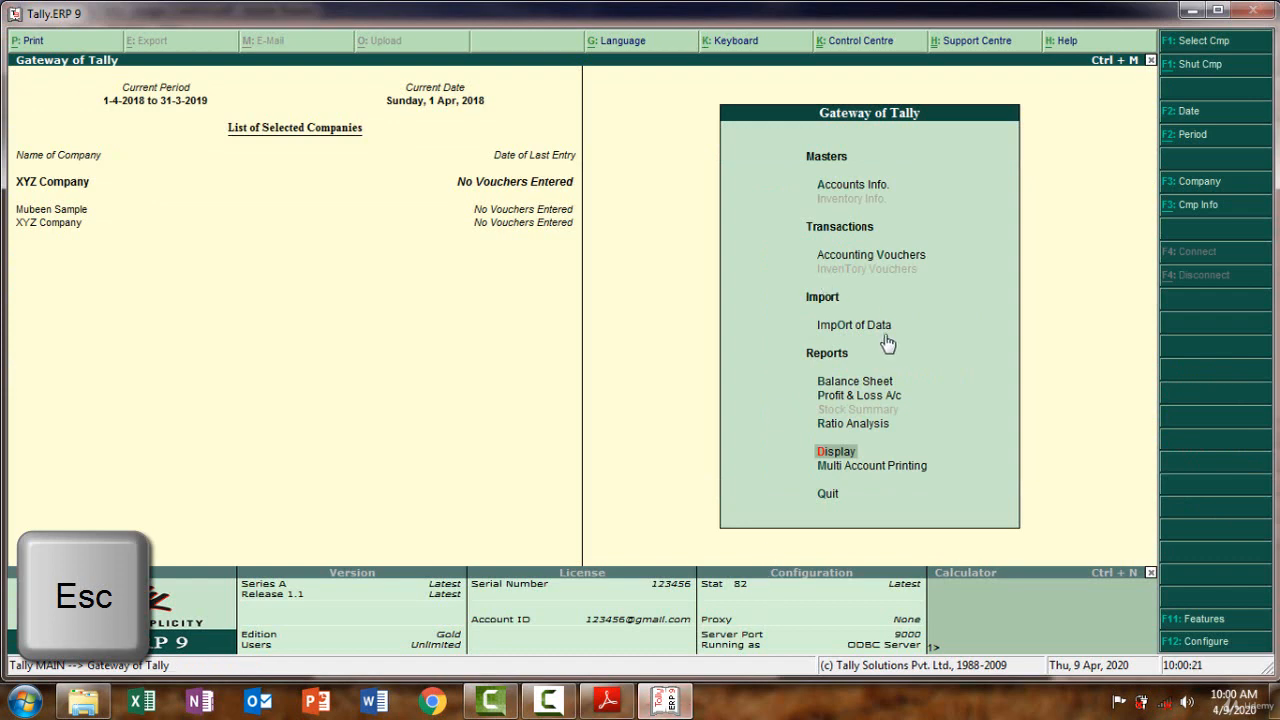
click(851, 396)
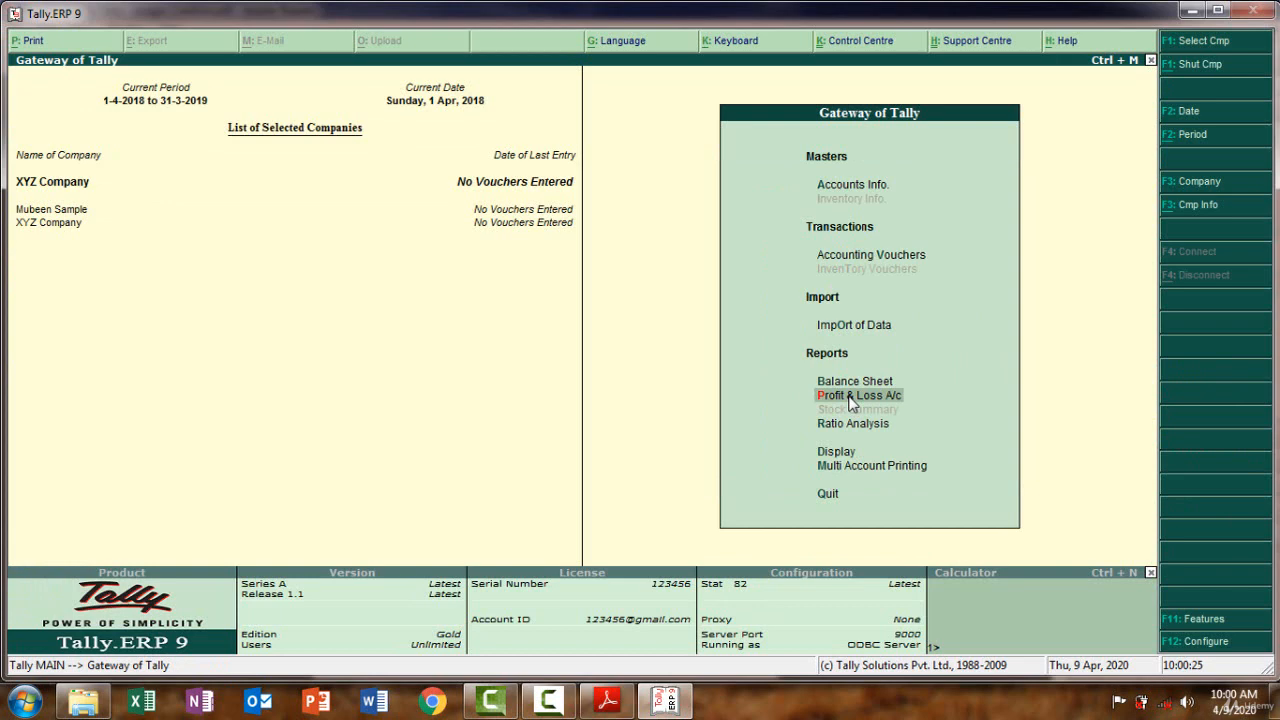
click(851, 400)
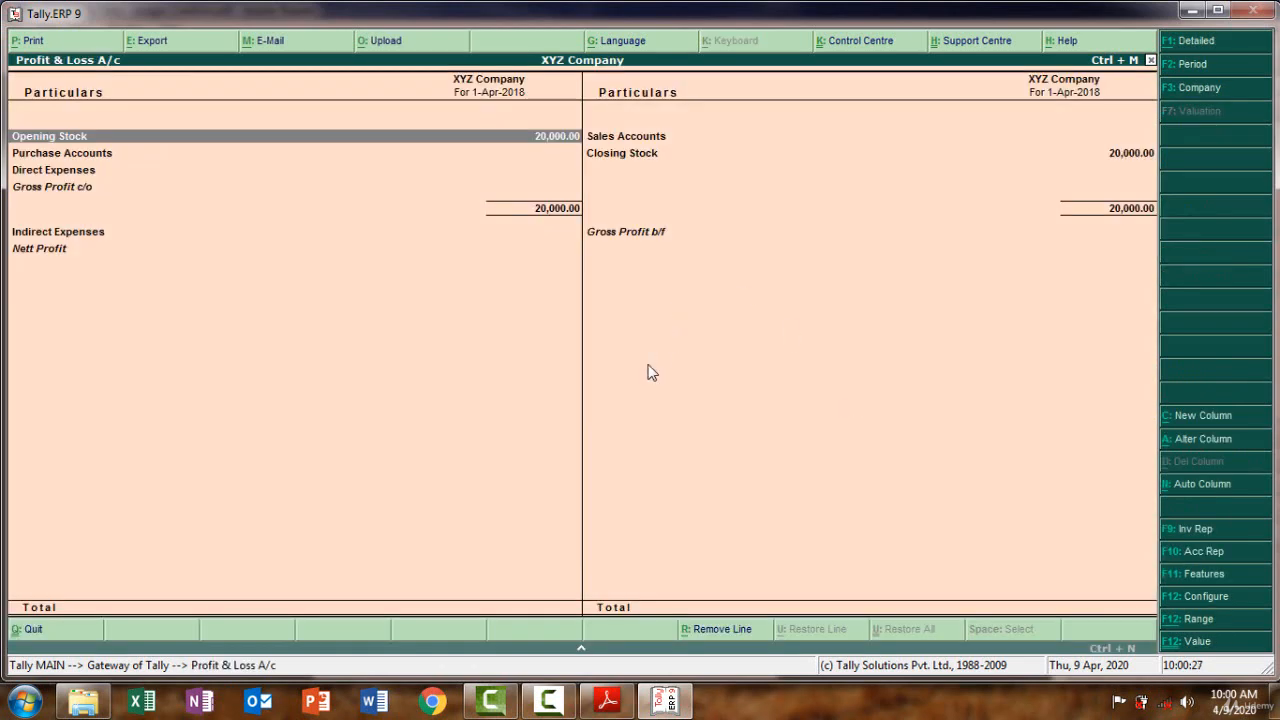
key(alt+F1)
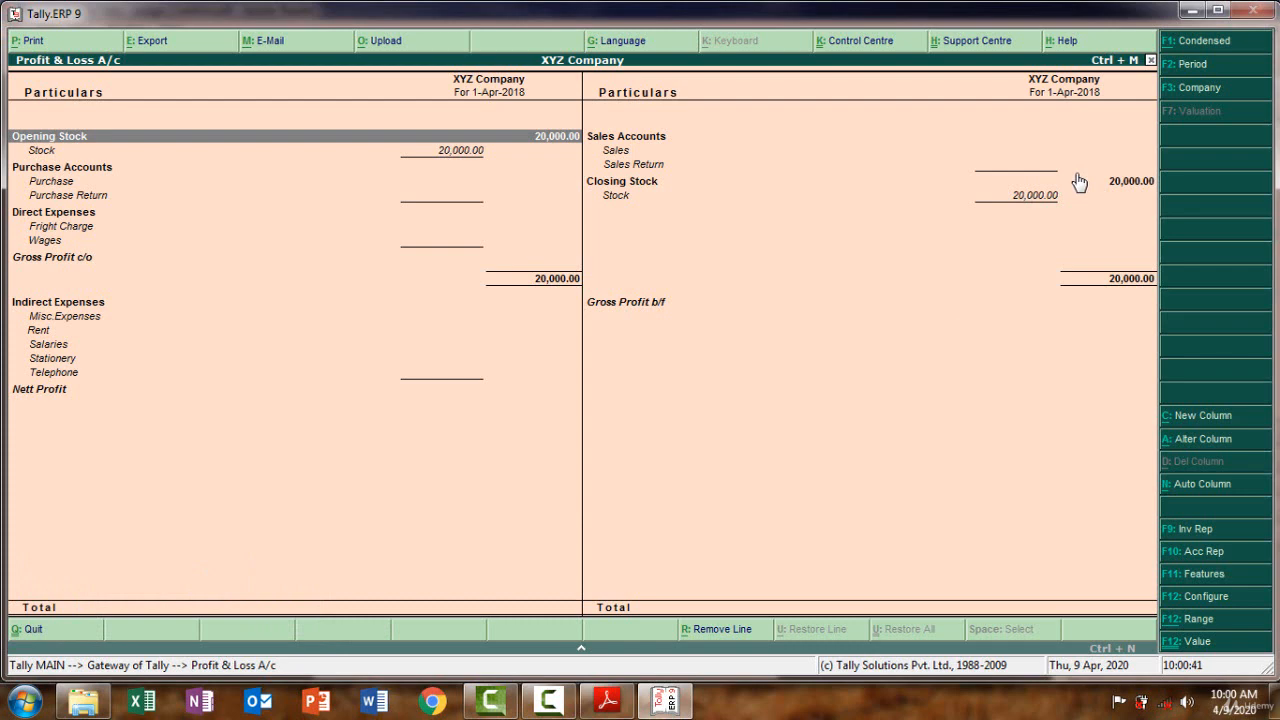
Set the P&L period to start 31-Mar-2017 and inspect the Closing Stock figure
key(F2)
text(31.0)
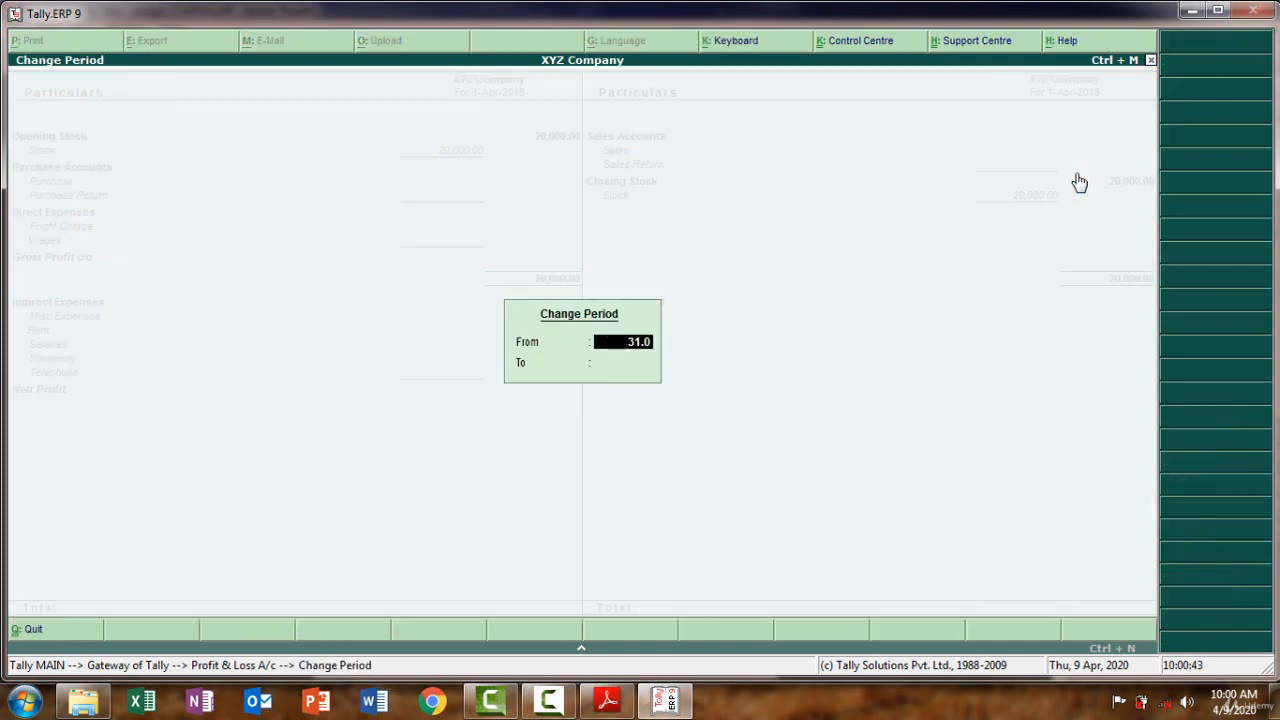
text(3.2017)
key(Return)
key(Return)
double_click(1080, 181)
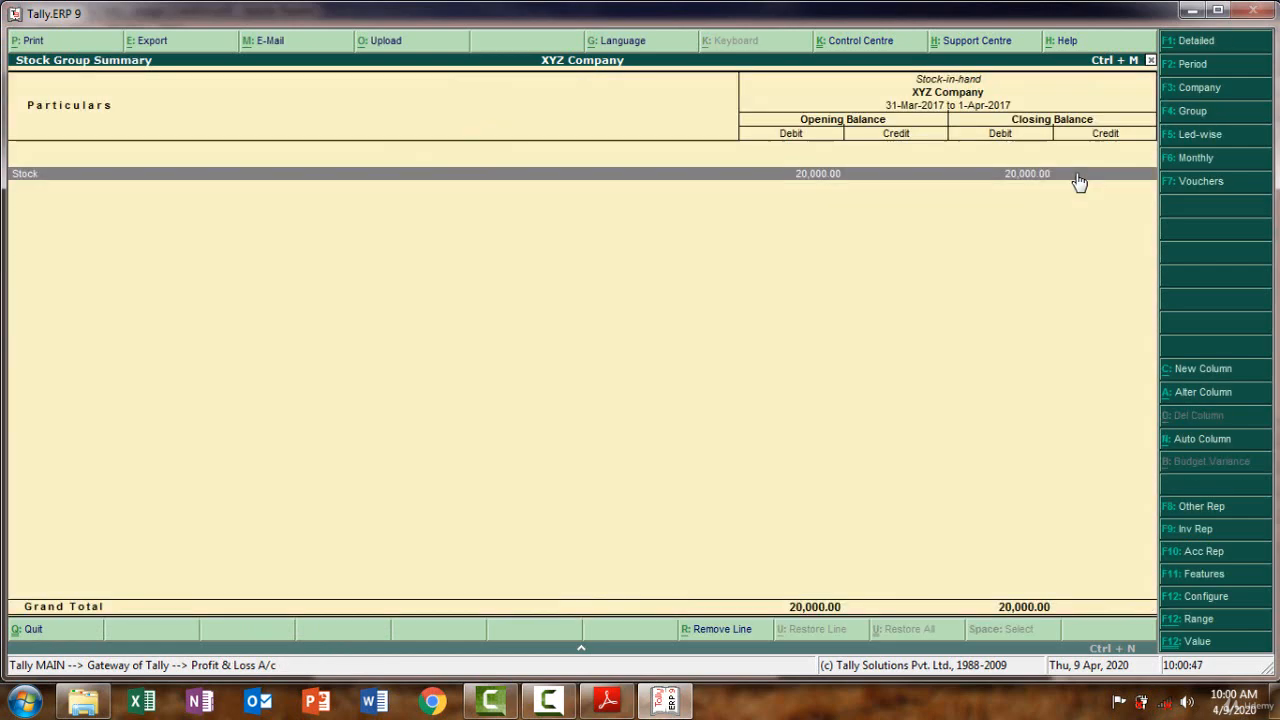
key(Escape)
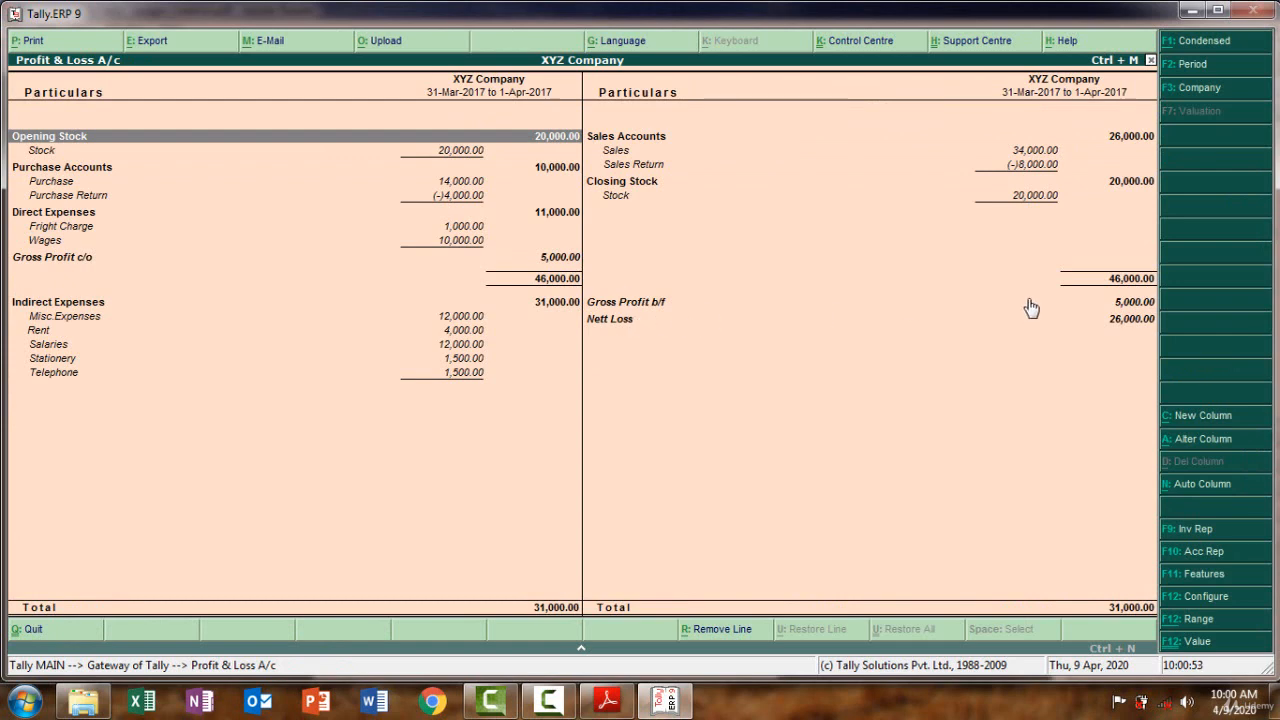
click(607, 700)
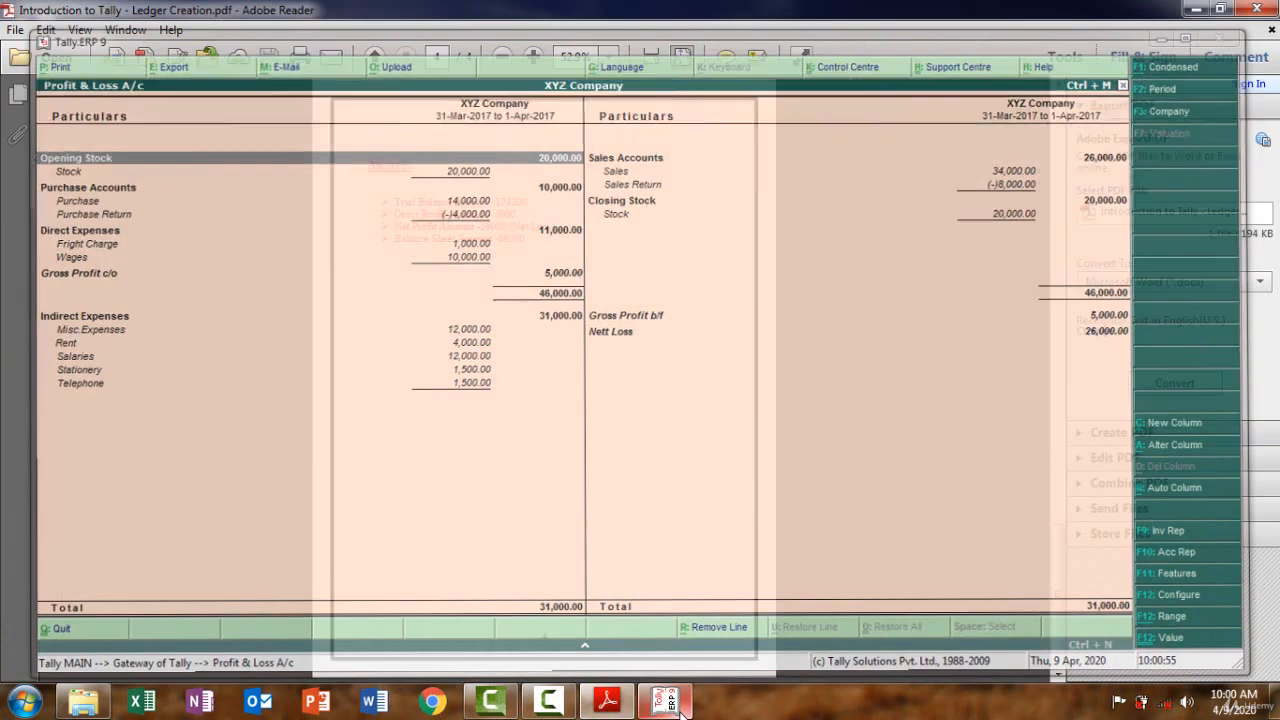
Compare the PDF's gross profit 5000 and net loss 26000 with Tally's P&L, then close it
click(680, 704)
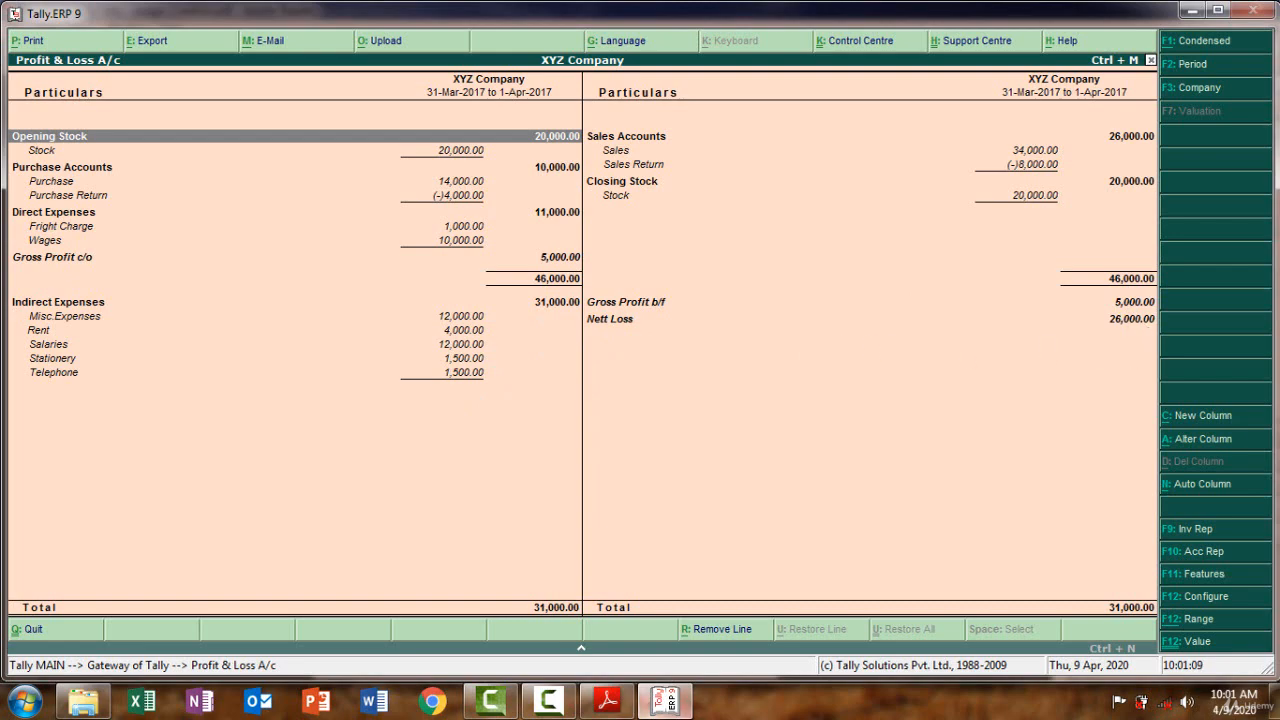
click(614, 709)
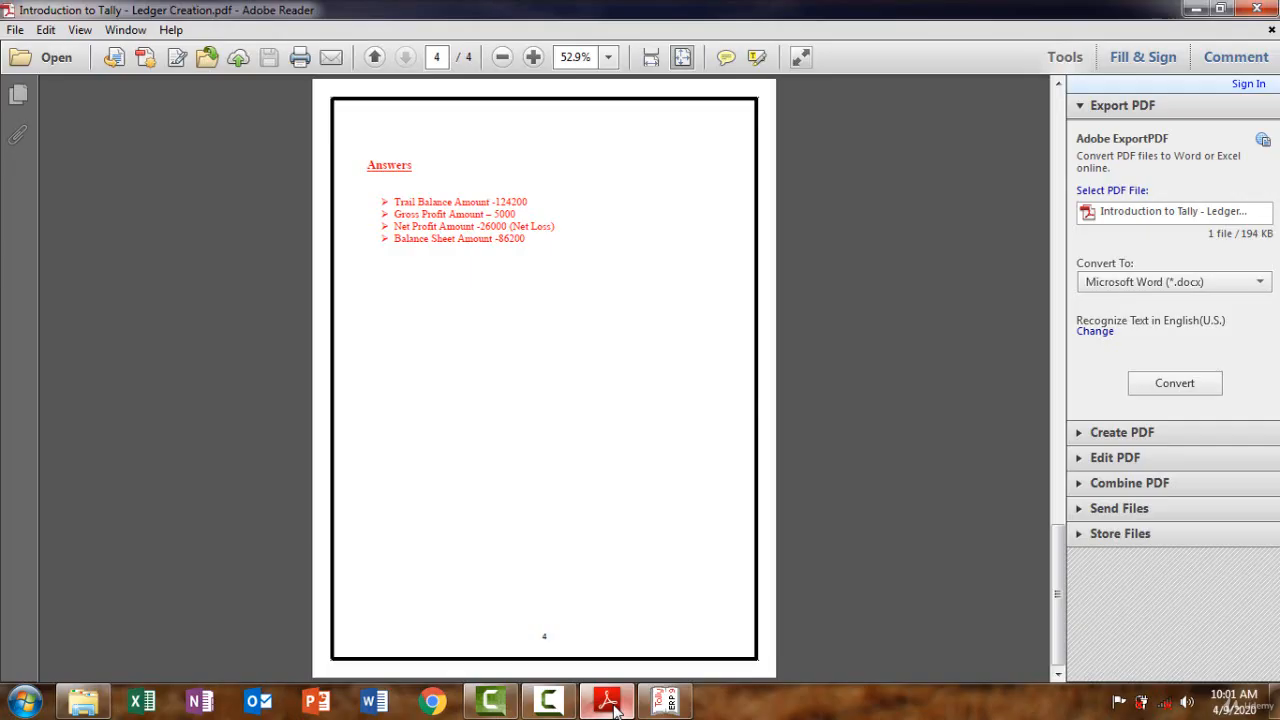
click(614, 708)
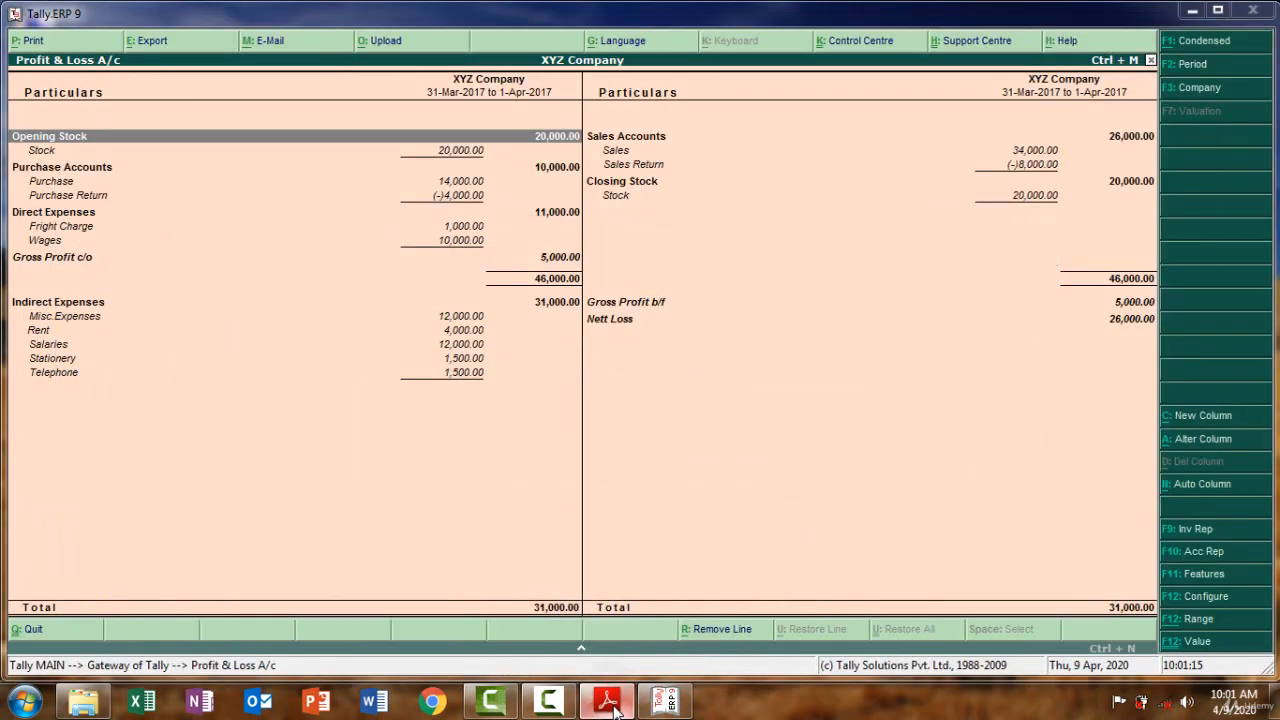
click(614, 709)
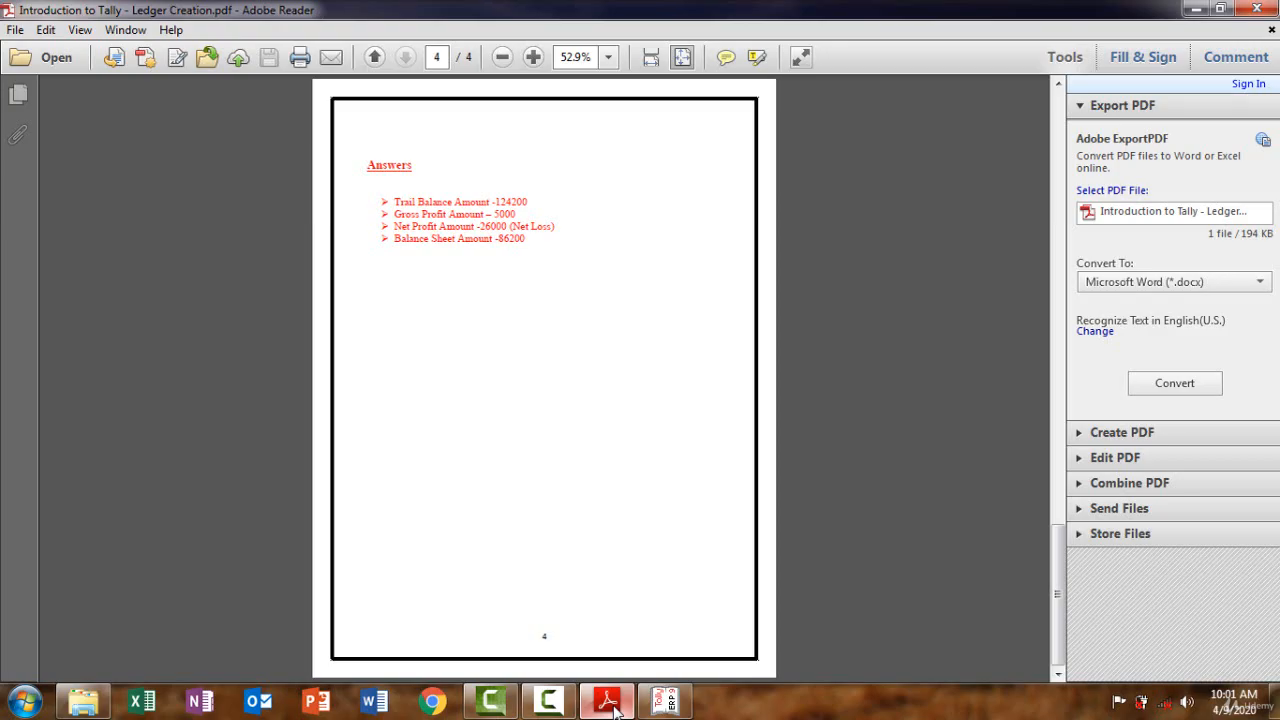
click(614, 709)
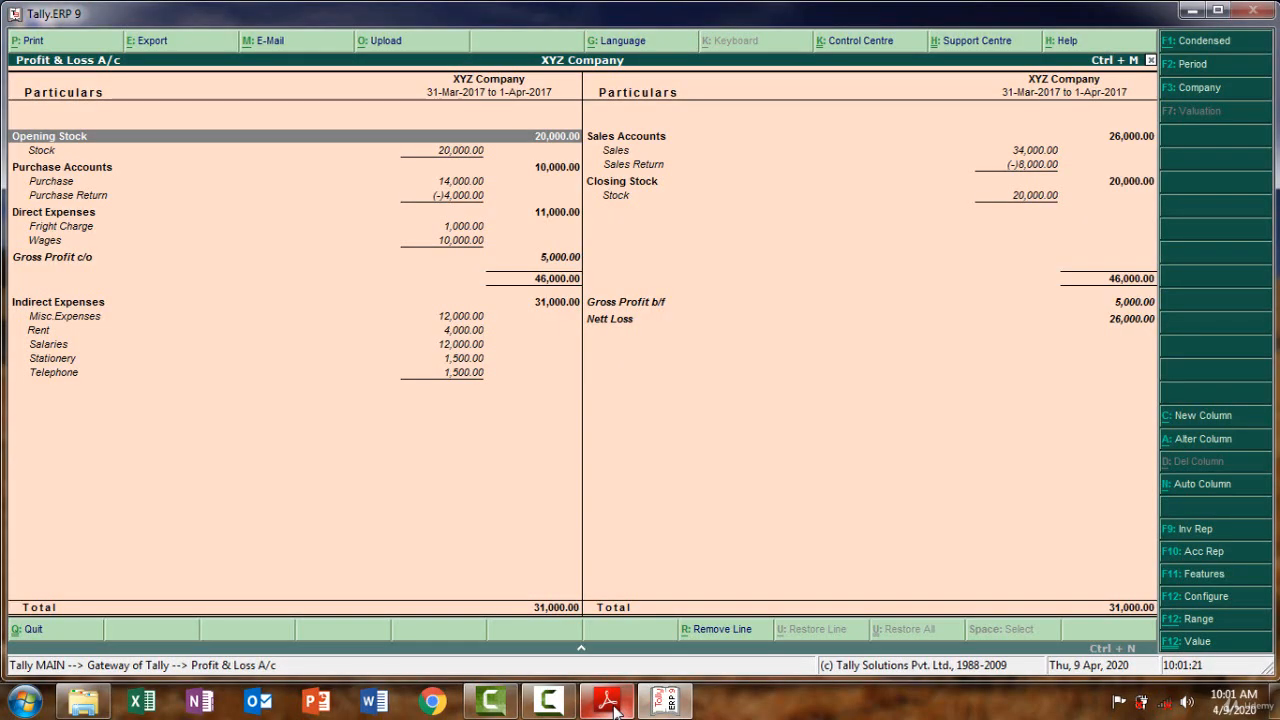
key(Escape)
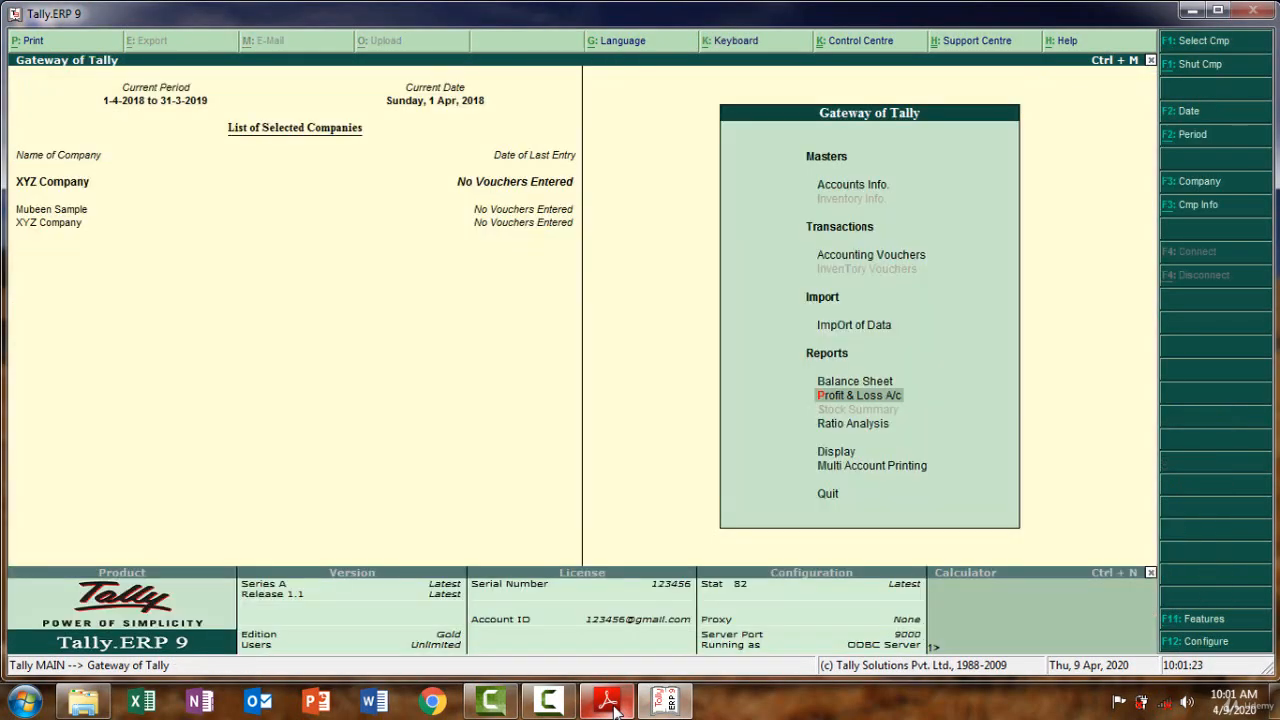
Review the detailed Balance Sheet balancing at 86,200.00, then close it
click(866, 383)
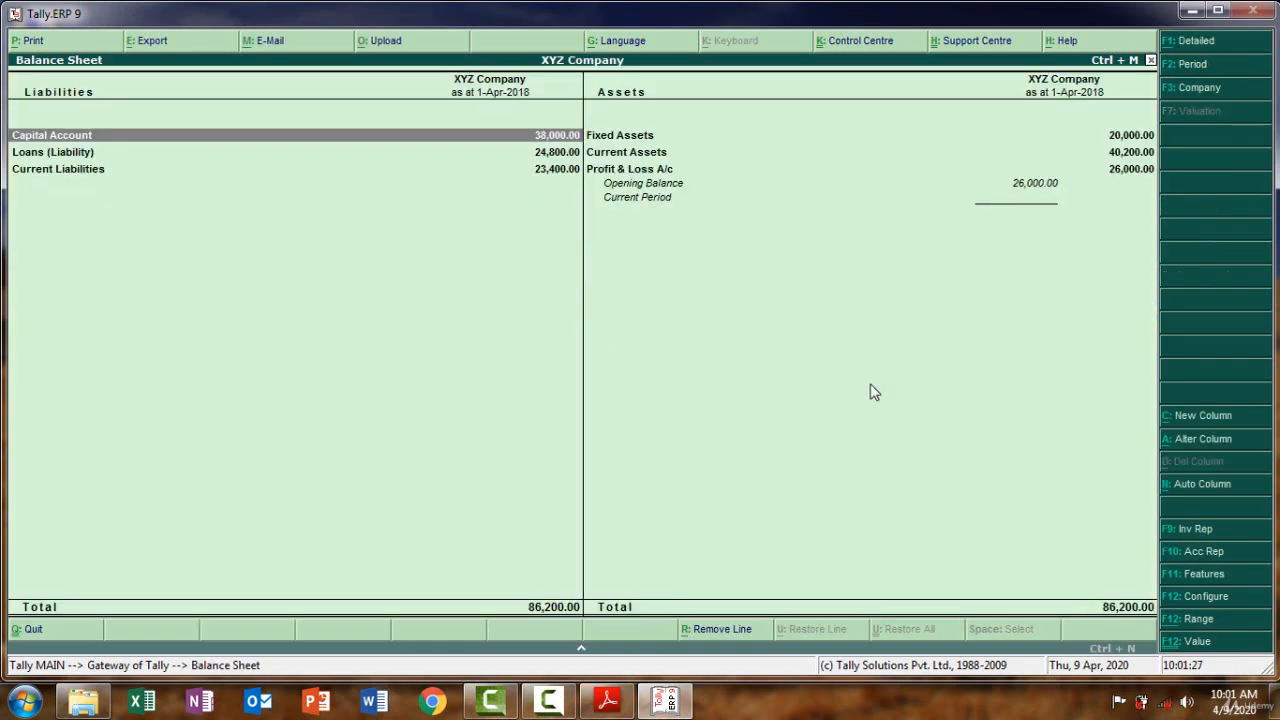
key(alt+F1)
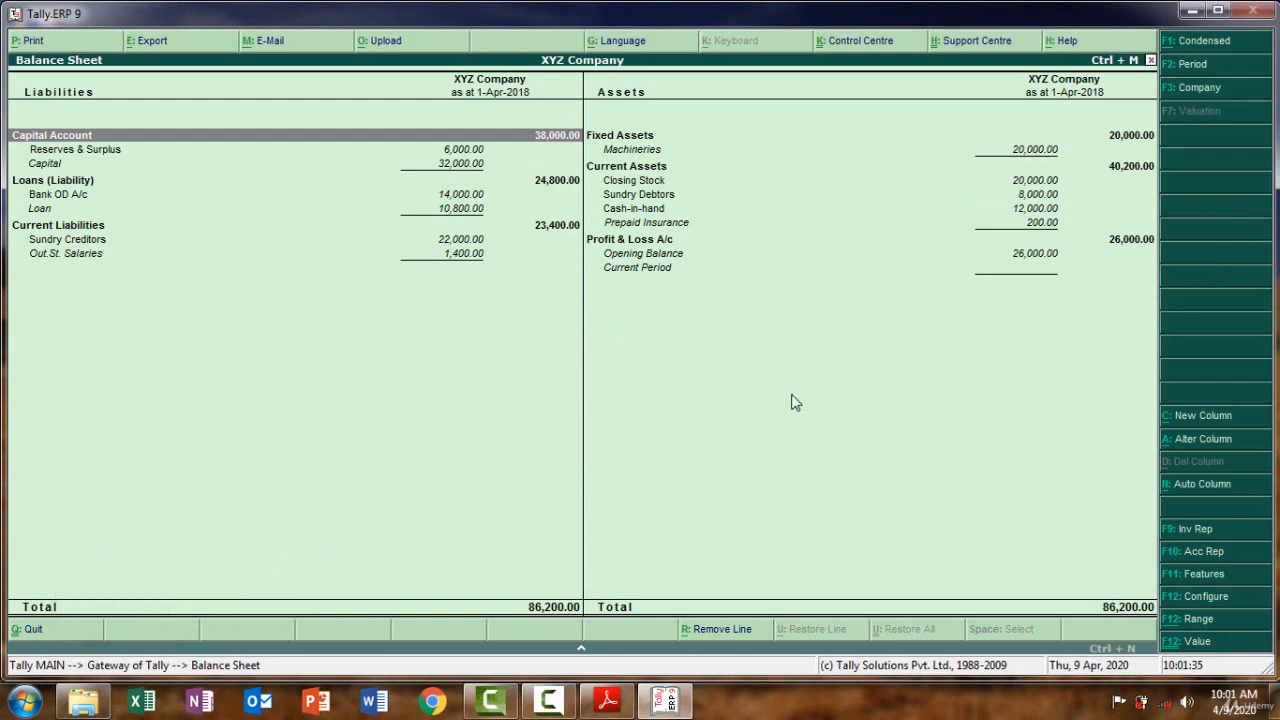
click(667, 701)
click(667, 701)
key(Escape)
key(Escape)
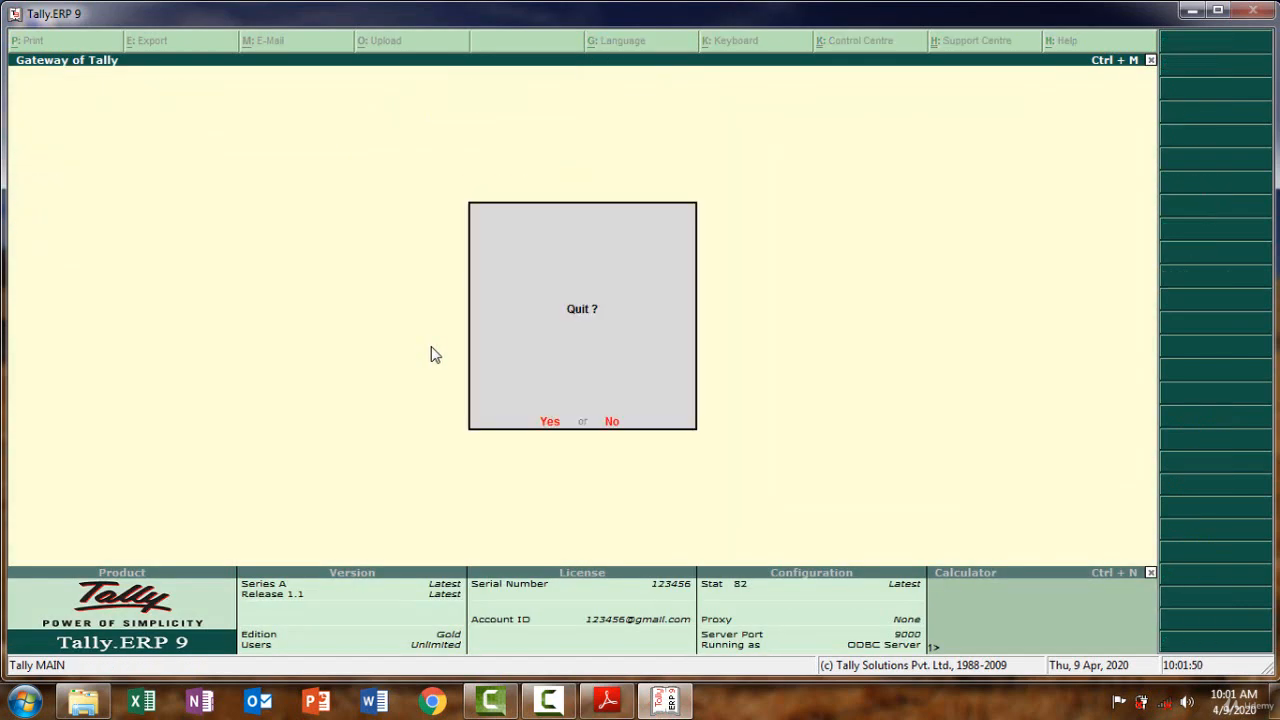
Cancel quitting and open the Creditors ledger via Accounts Info > Ledgers > Single Ledger Alter
key(n)
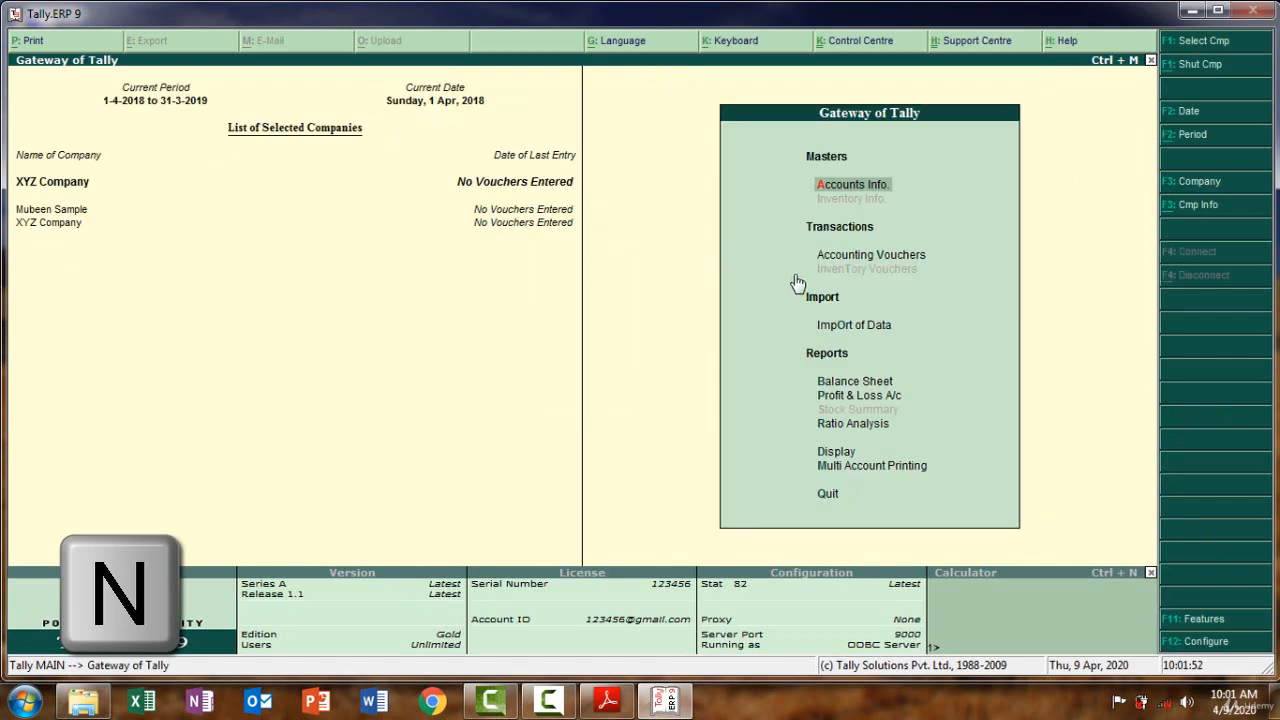
click(855, 188)
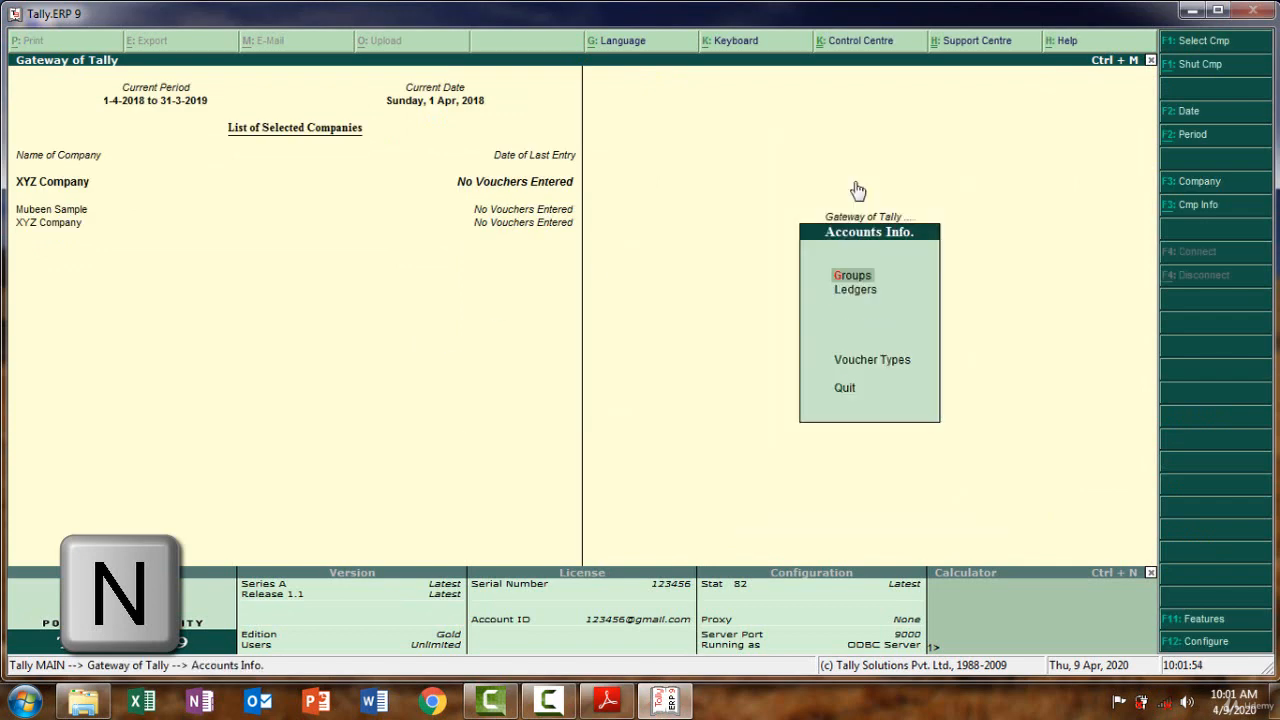
click(863, 294)
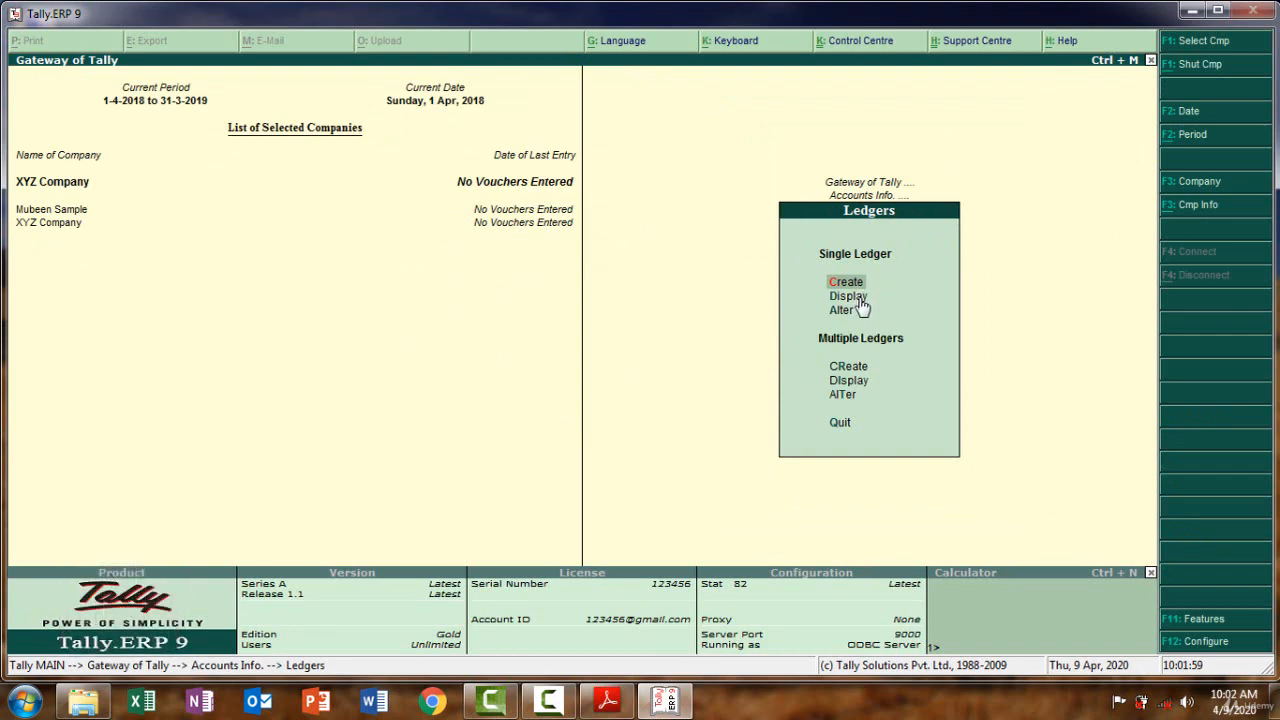
click(849, 296)
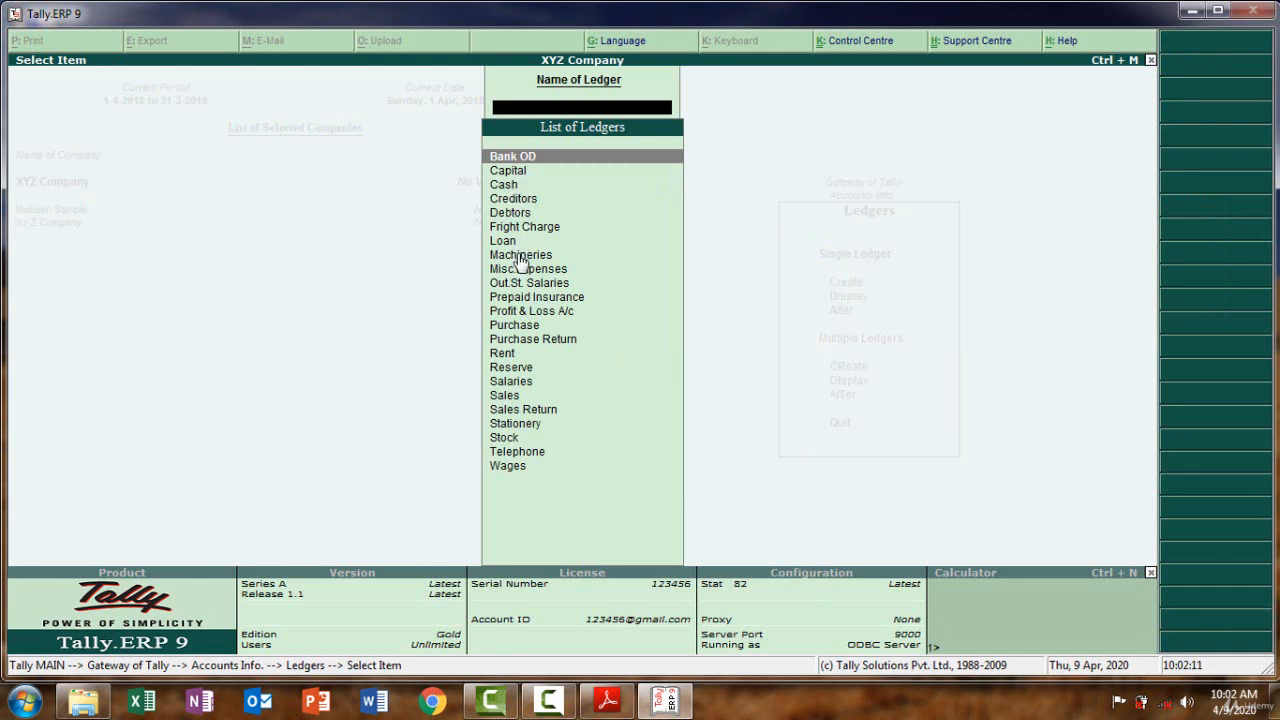
key(Escape)
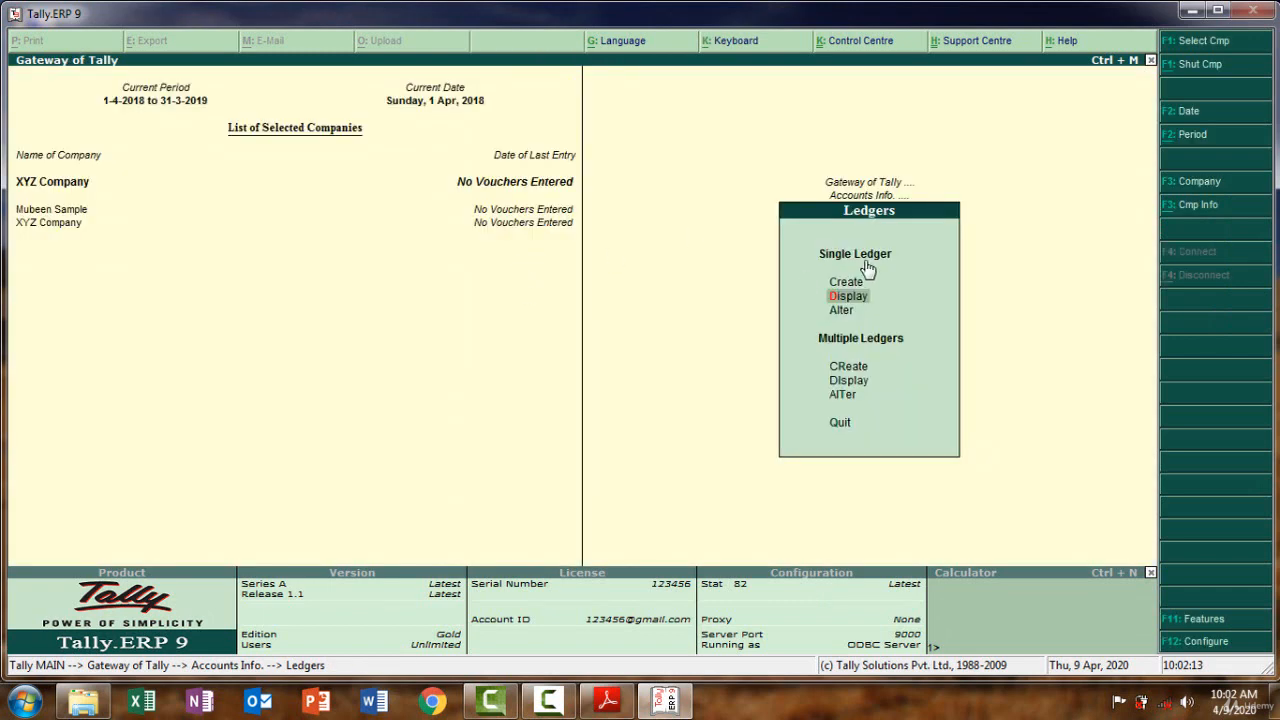
click(832, 309)
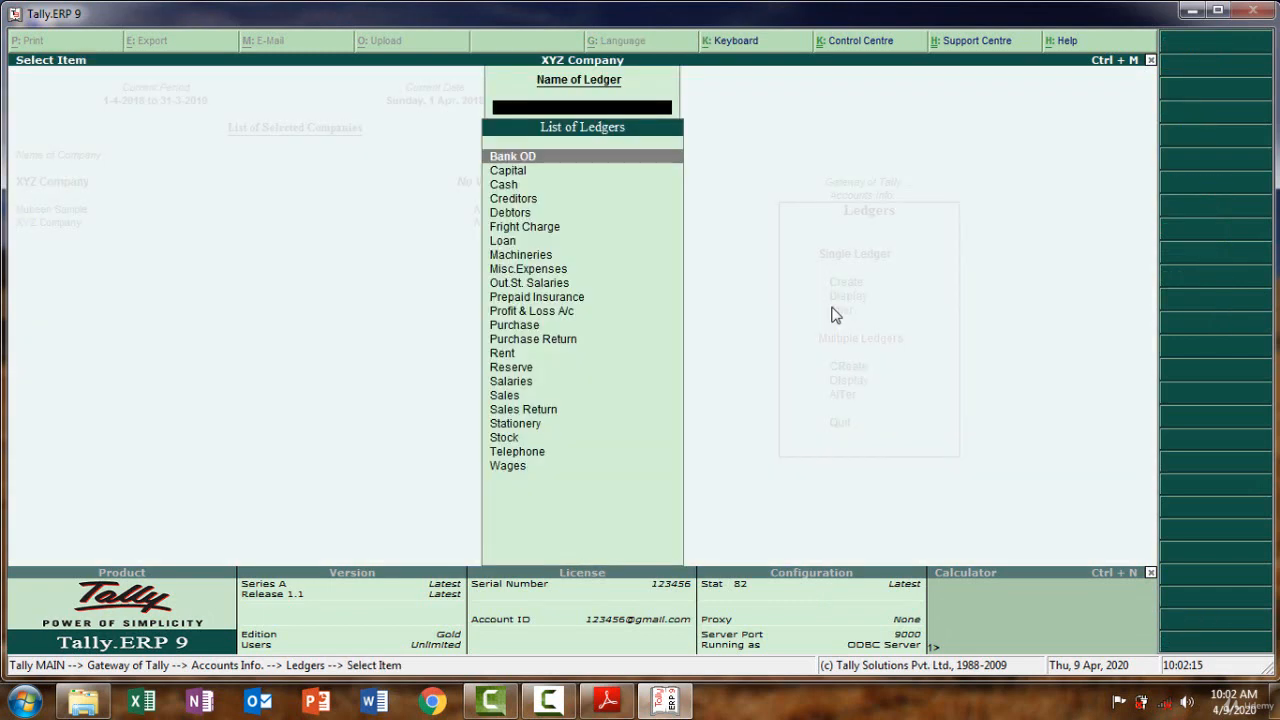
double_click(520, 199)
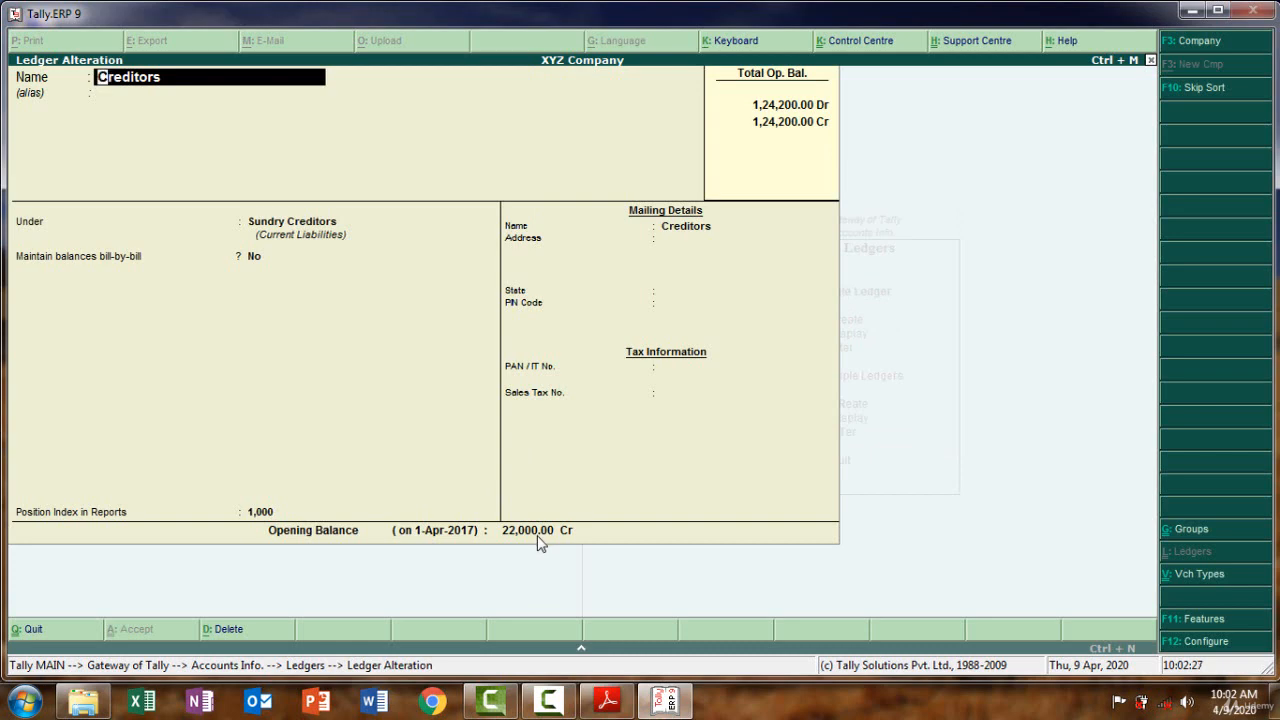
Change the Creditors ledger's opening balance from 22,000.00 Cr to 20,000.00 Cr
key(Return)
key(Return)
key(Return)
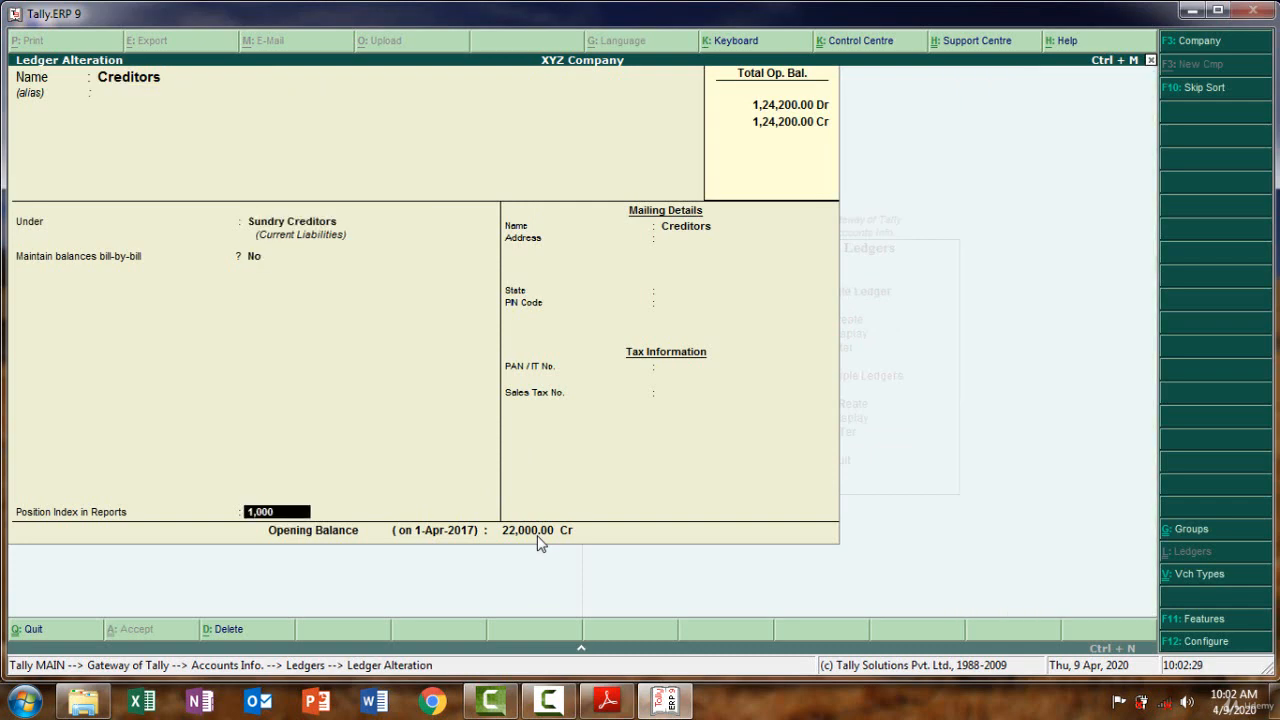
key(Return)
key(Return)
key(Return)
key(Return)
key(Return)
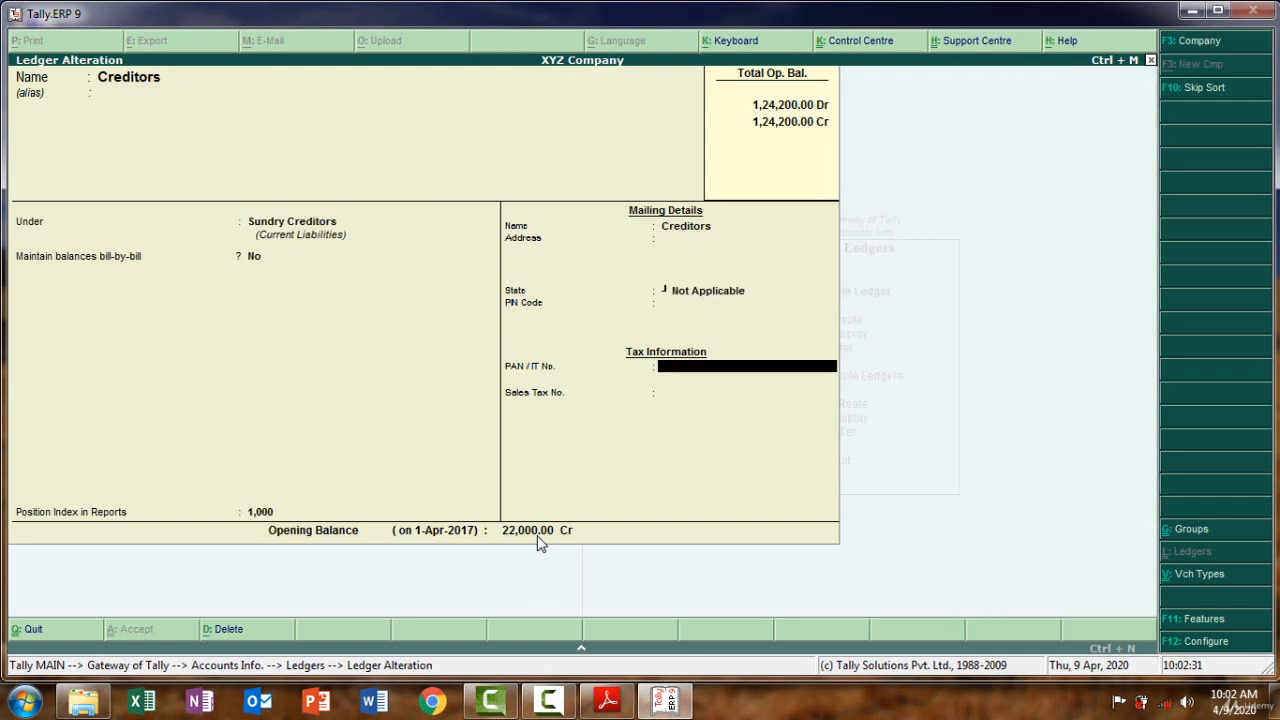
key(Return)
key(Return)
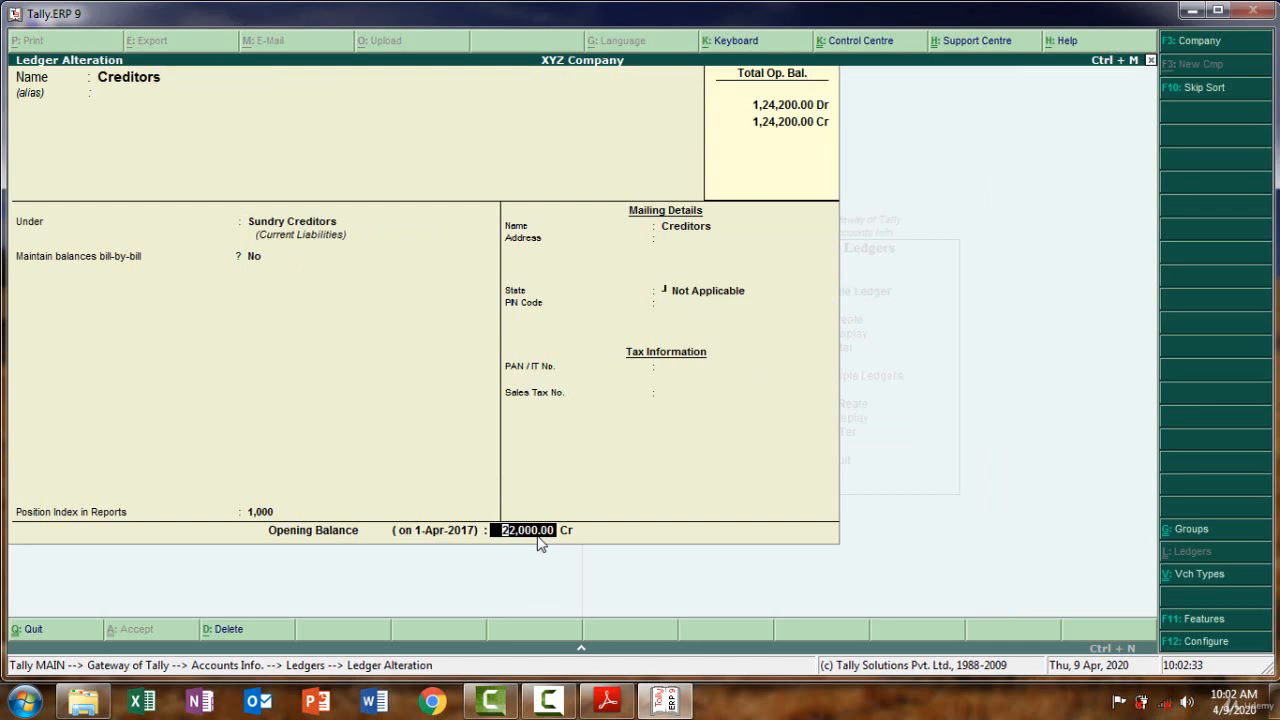
text(2000)
key(Return)
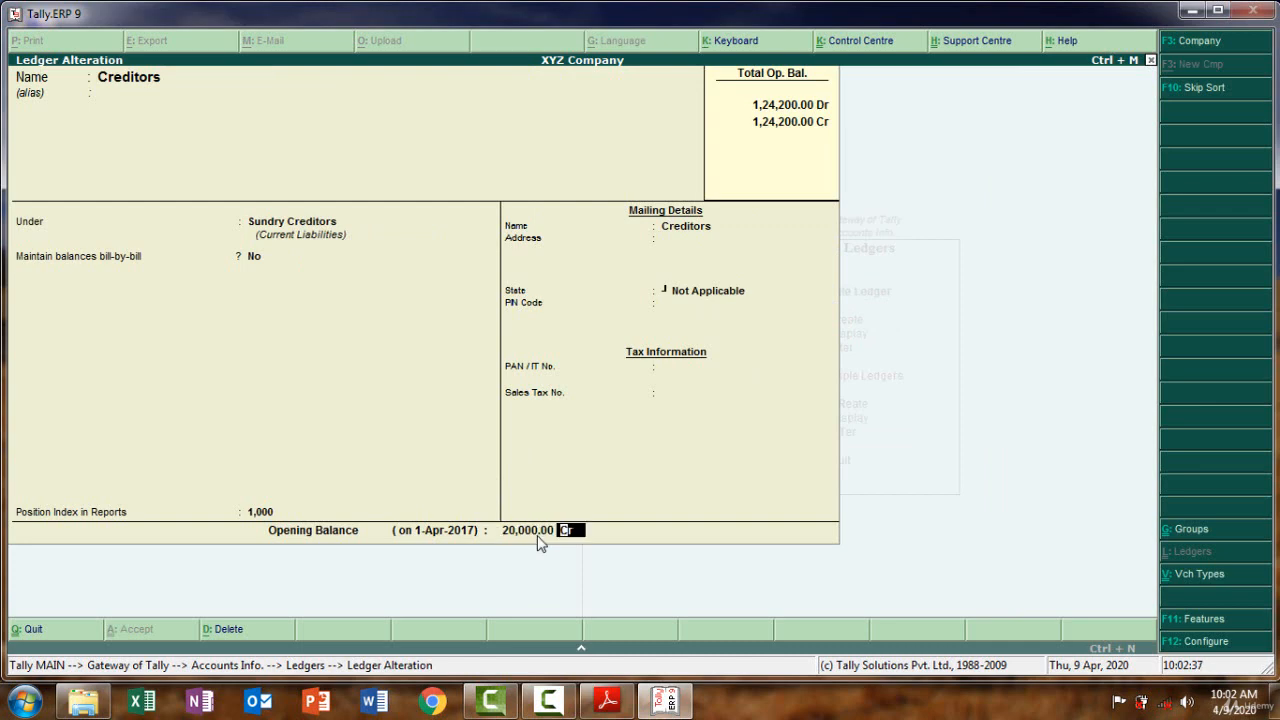
key(Return)
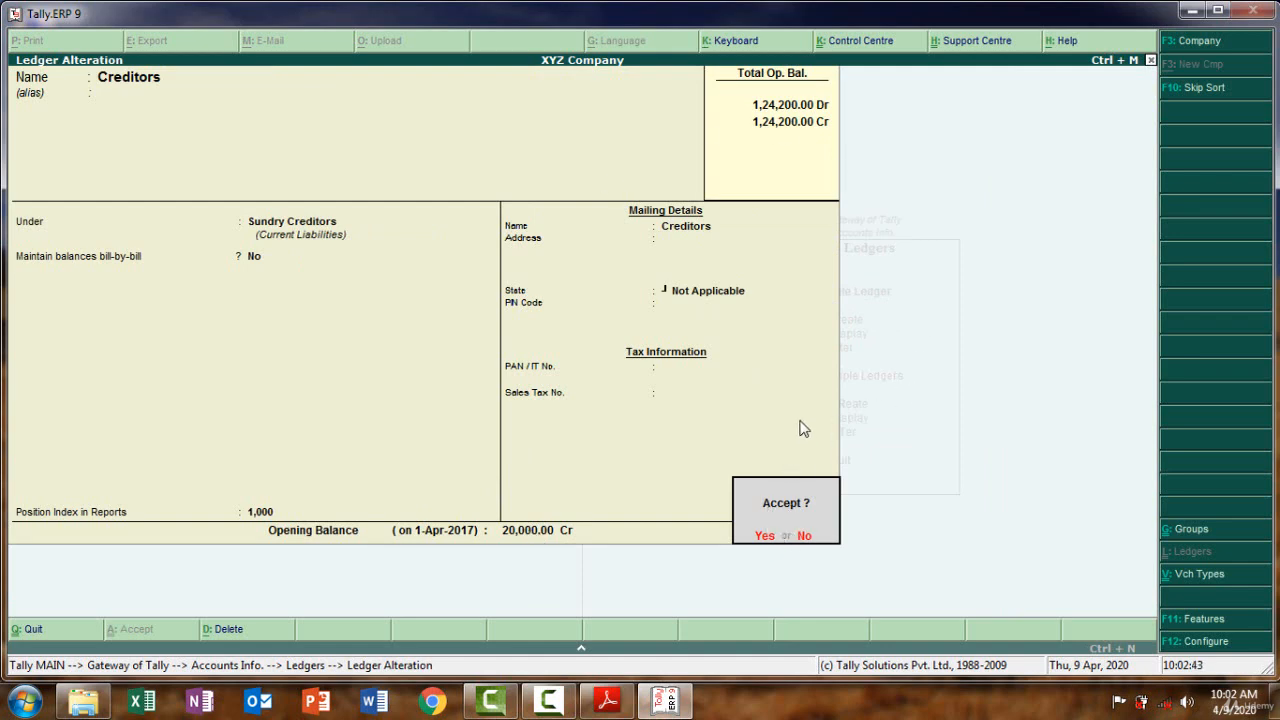
click(805, 536)
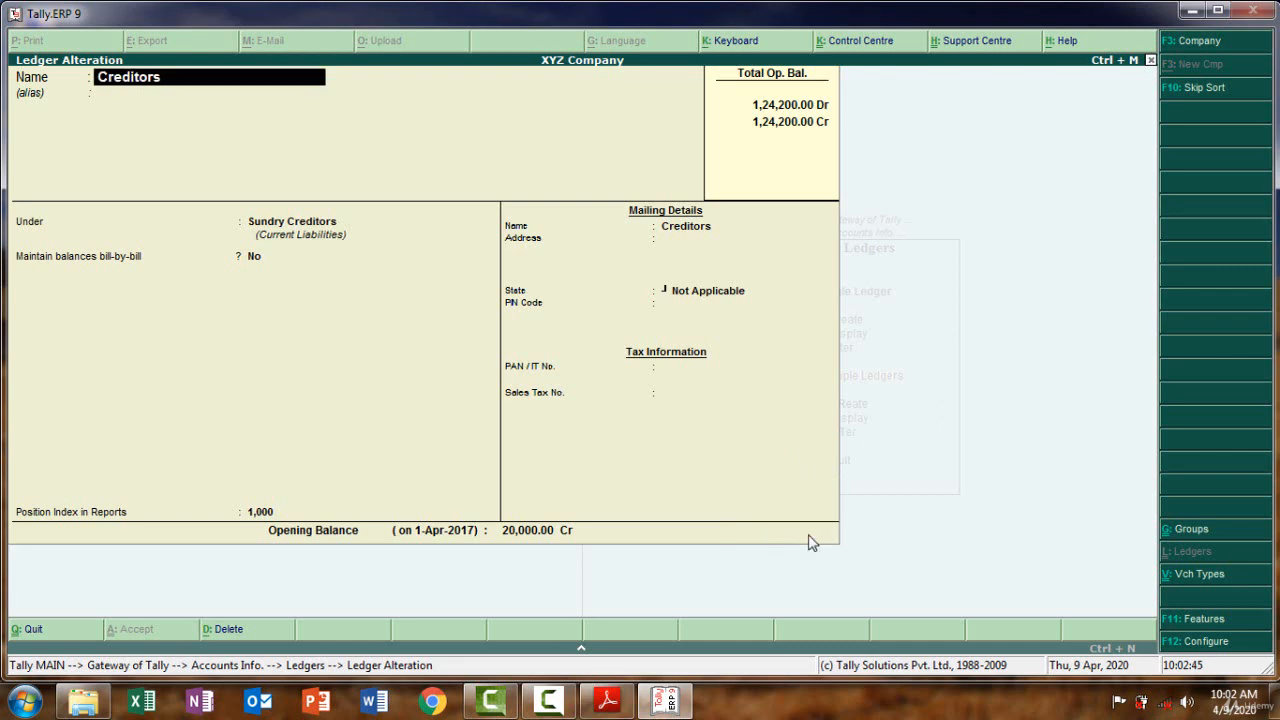